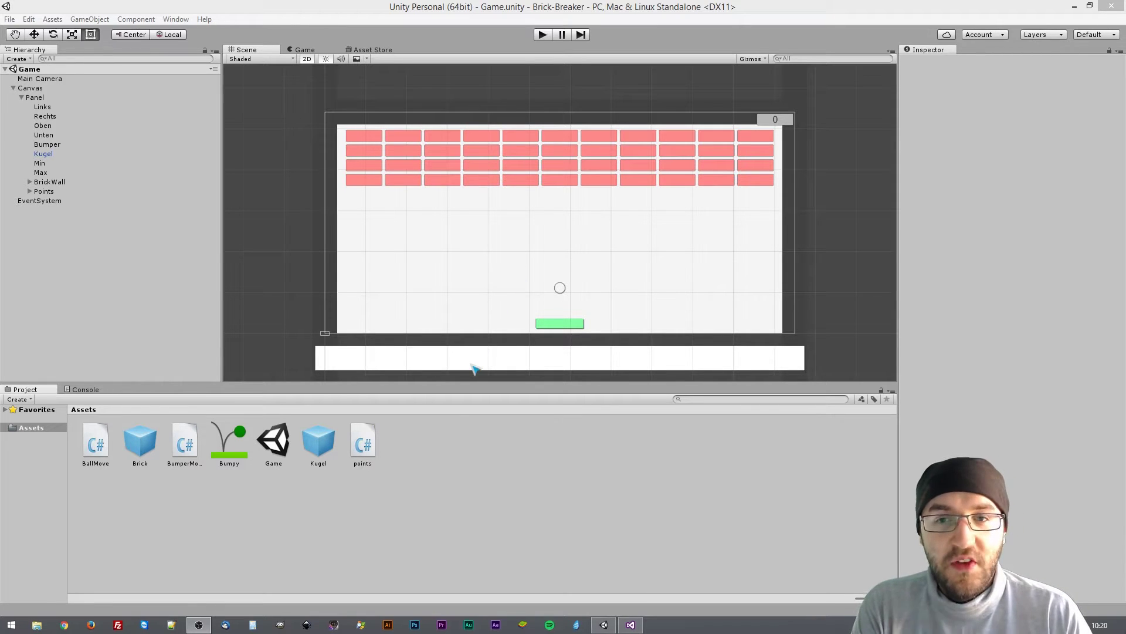
# - Start the brick-breaker in Game view and steer the paddle with the arrow keys until the score reaches 8
pyautogui.click(305, 51)
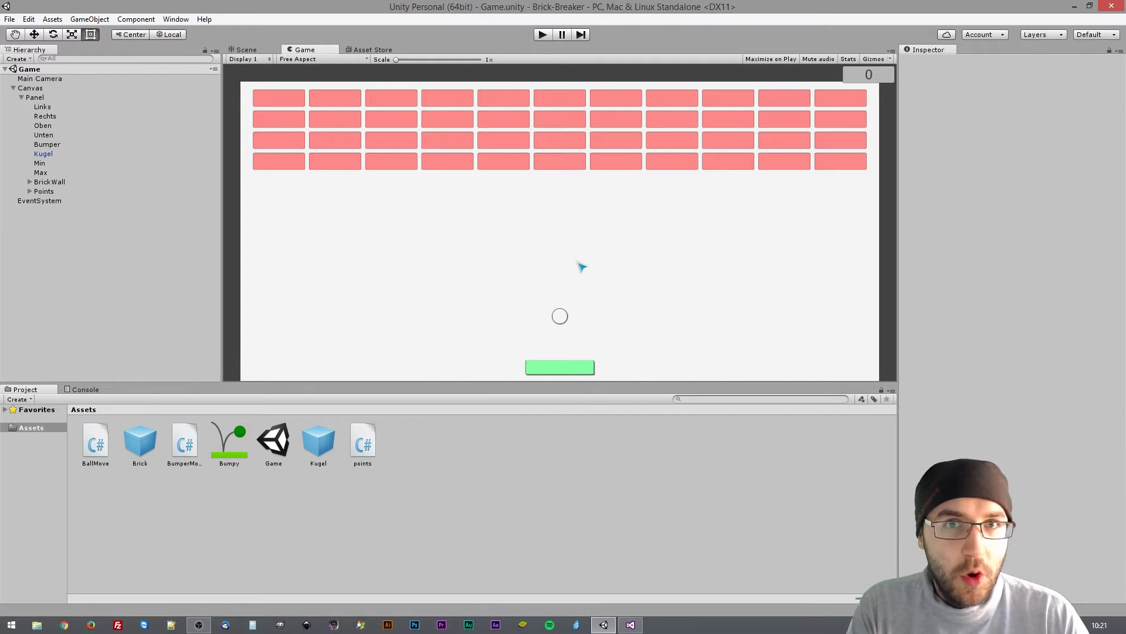
pyautogui.click(544, 36)
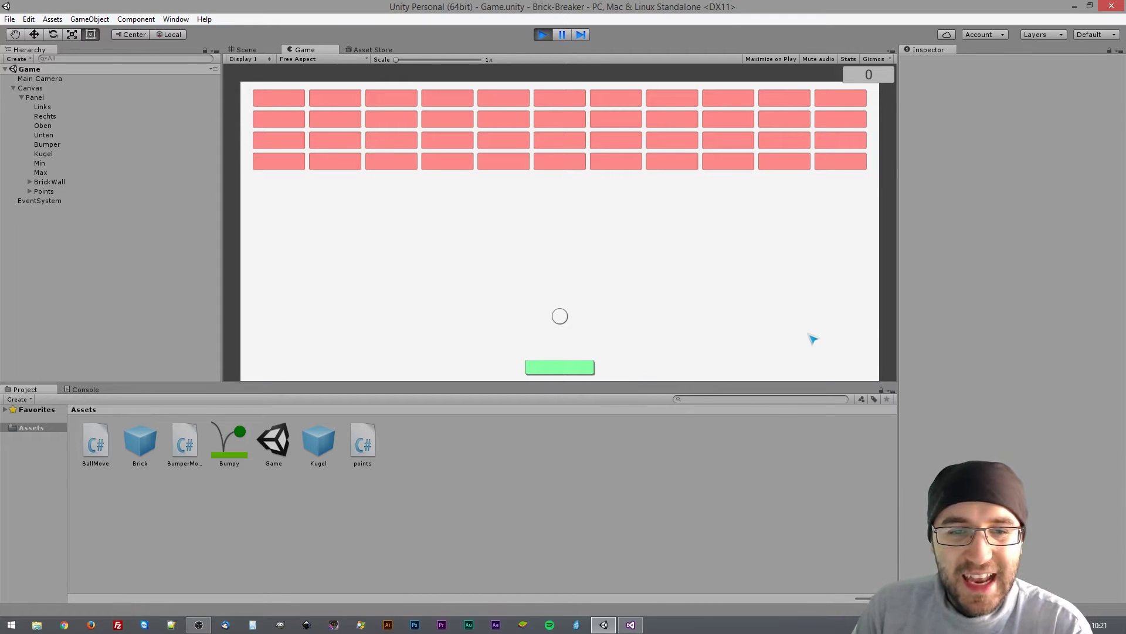
pyautogui.press('Right')
pyautogui.press('Right')
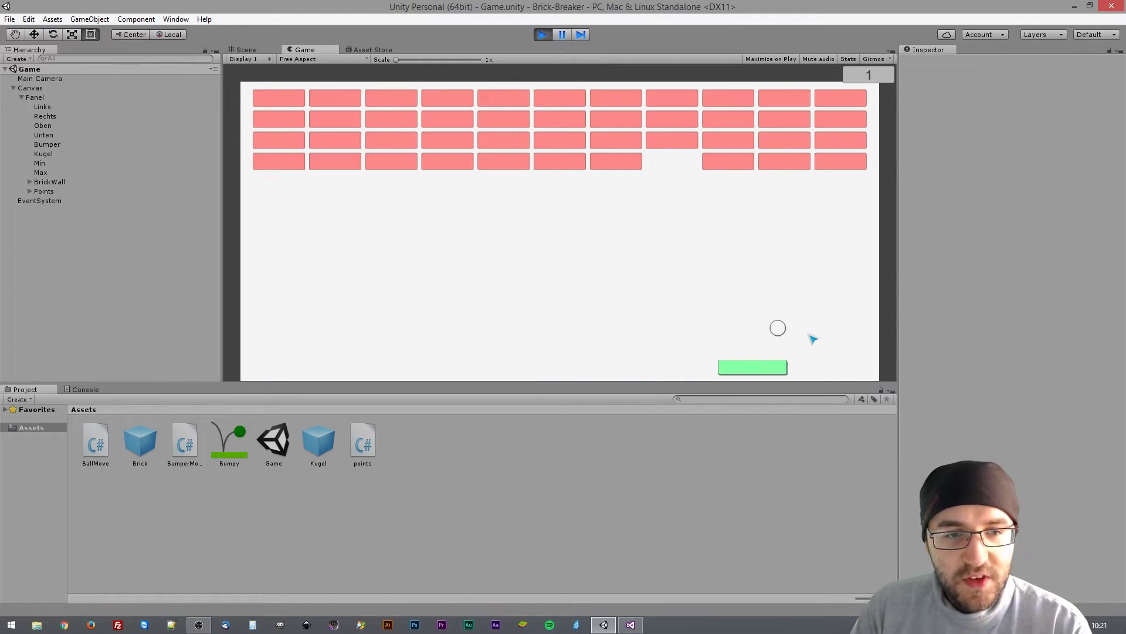
pyautogui.press('Left')
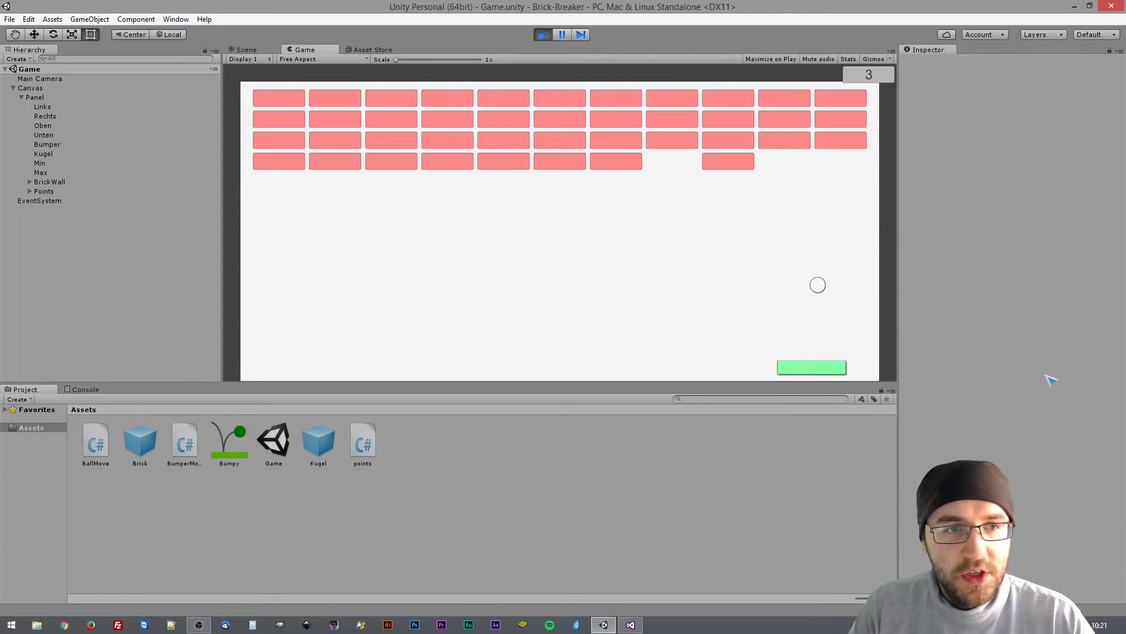
pyautogui.press('Left')
pyautogui.press('Right')
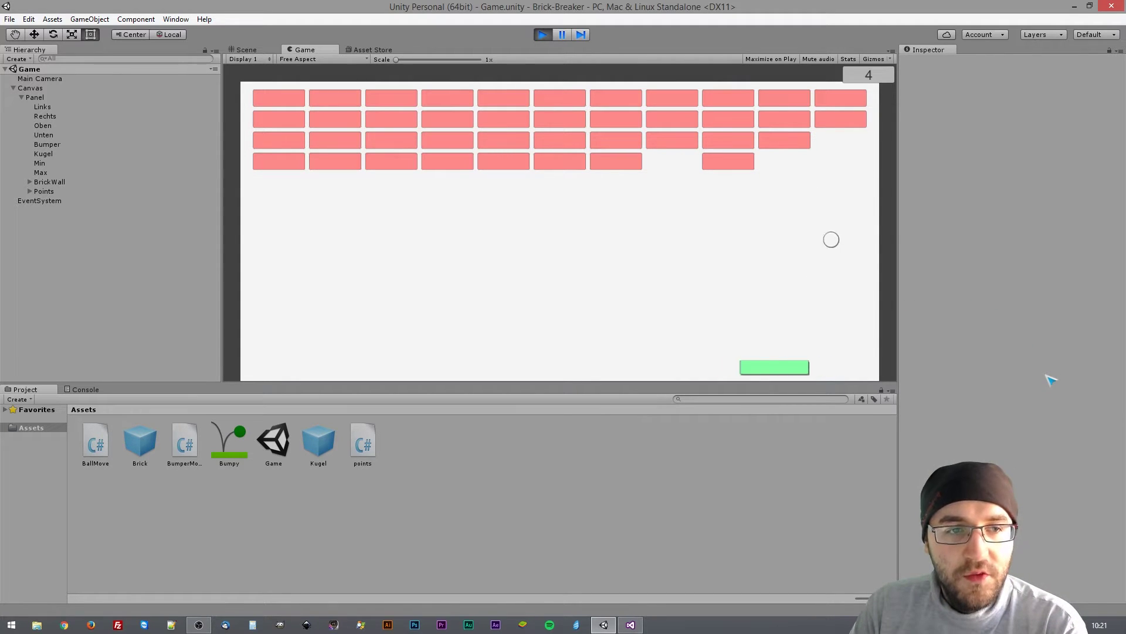
pyautogui.press('Left')
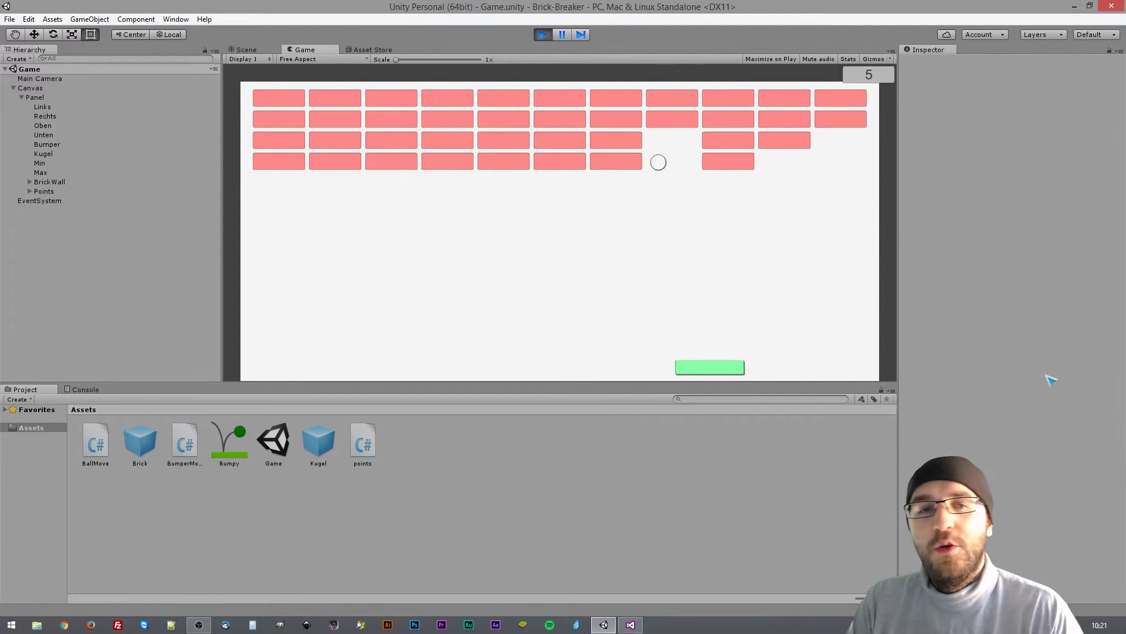
pyautogui.press('Left')
pyautogui.press('Left')
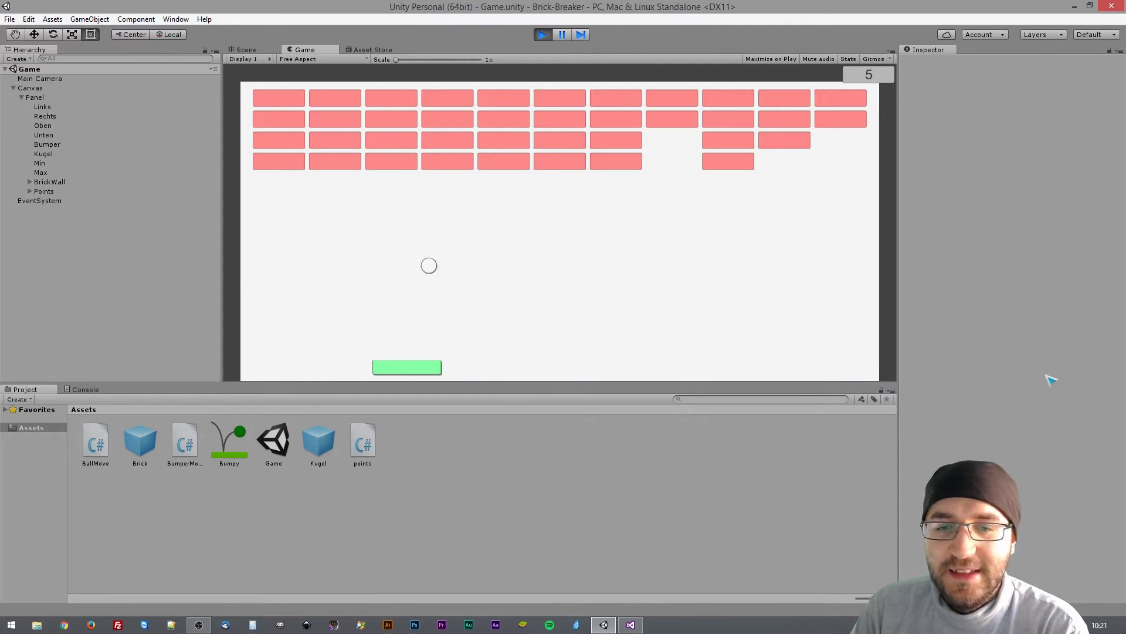
pyautogui.press('Right')
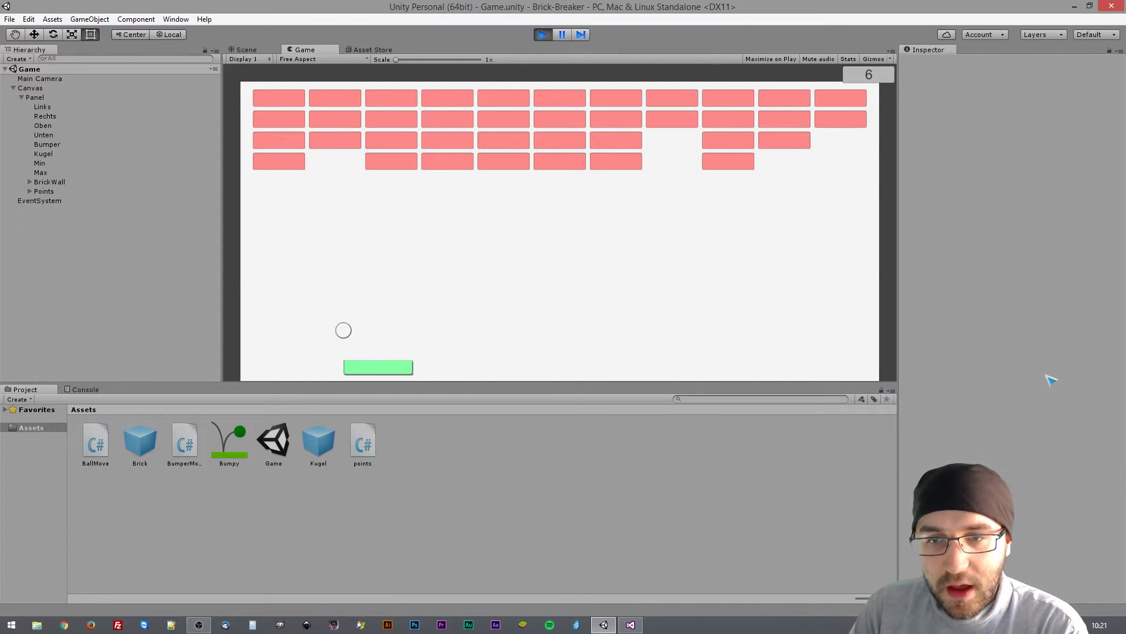
pyautogui.press('Right')
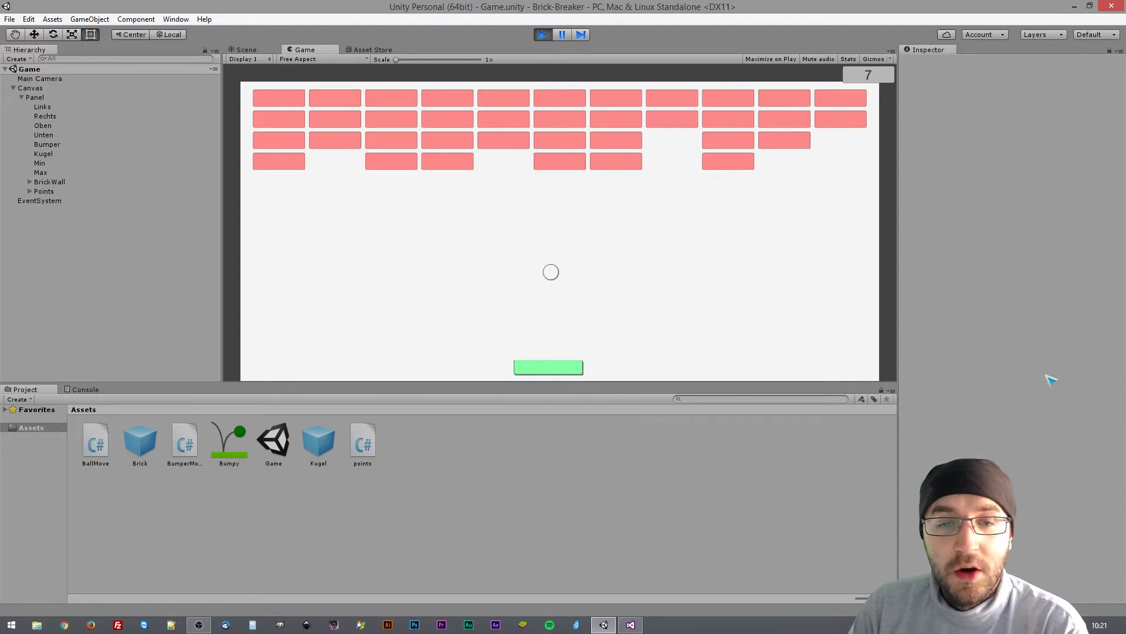
pyautogui.press('Left')
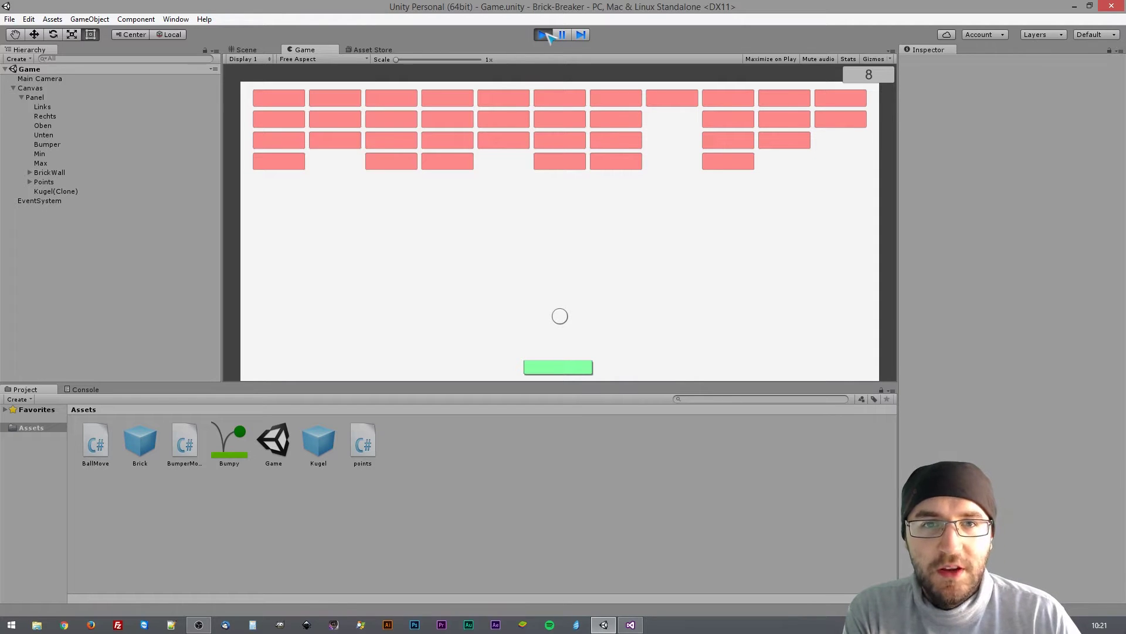
# - Exit Play mode so all bricks return and the score resets to 0
pyautogui.click(544, 35)
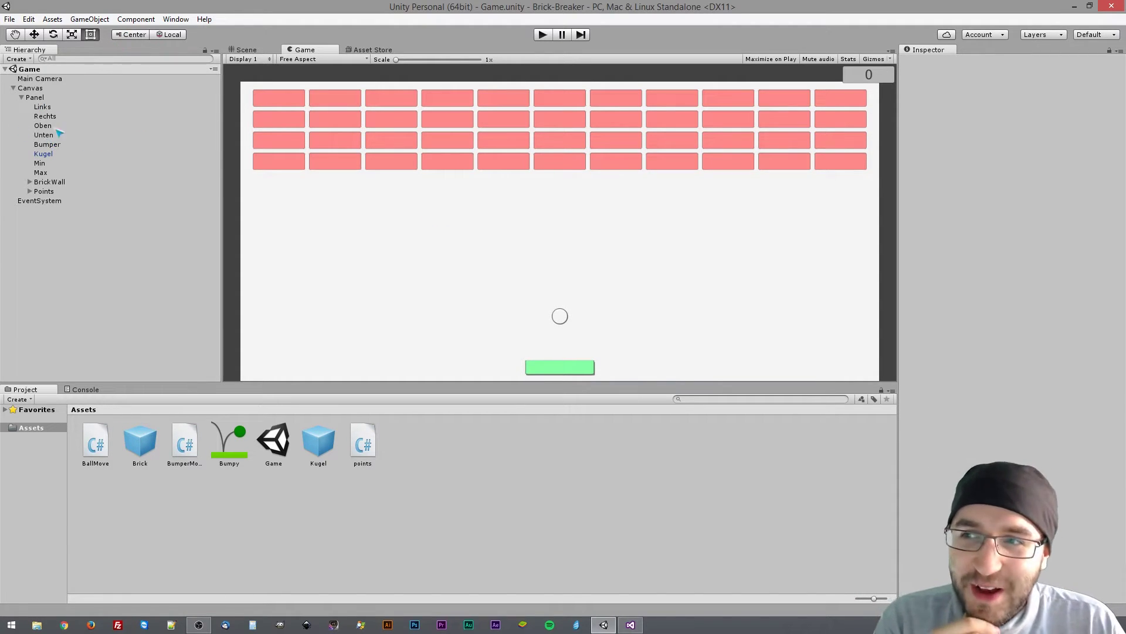
# - Select Canvas in the Hierarchy to show its properties
pyautogui.click(44, 88)
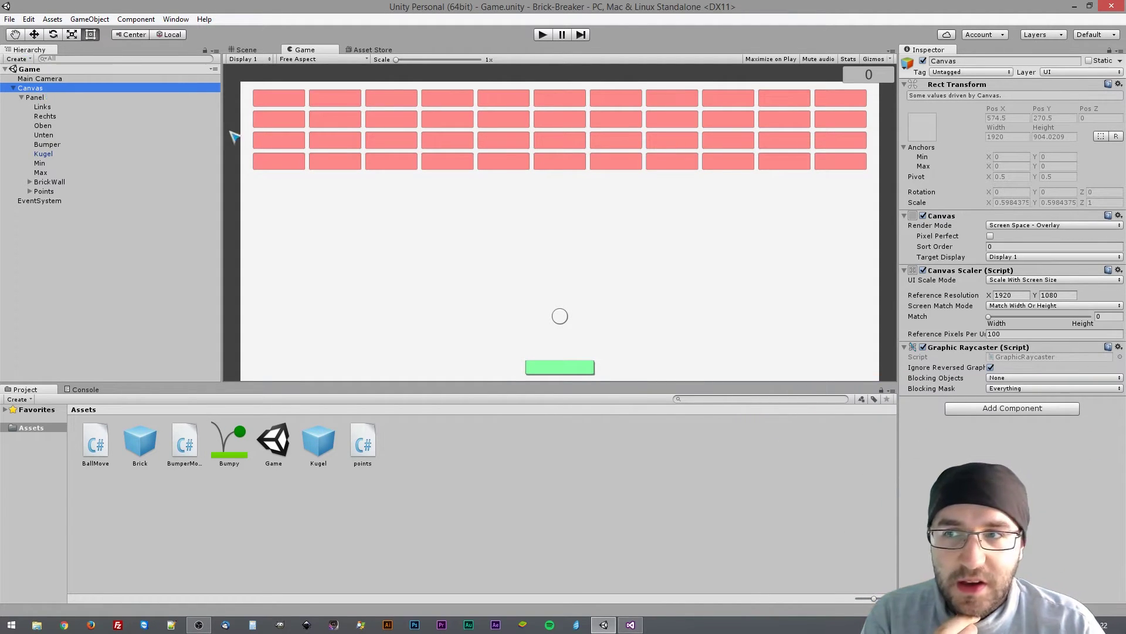
# - Resize the Hierarchy and Game panels to test how the Free Aspect preview scales
pyautogui.click(325, 60)
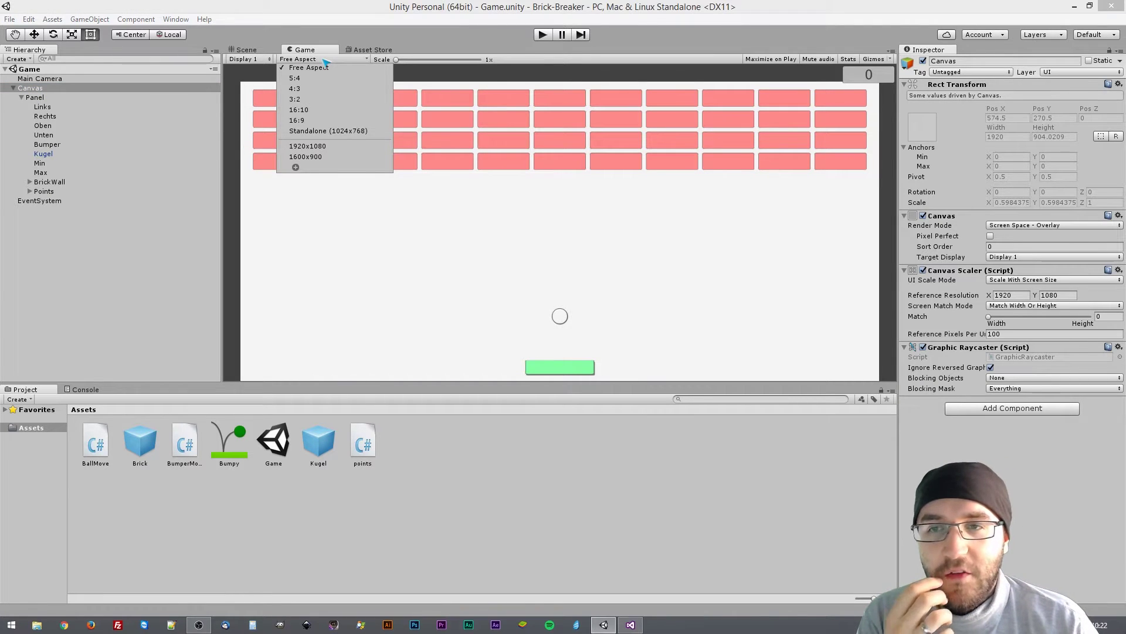
pyautogui.click(324, 59)
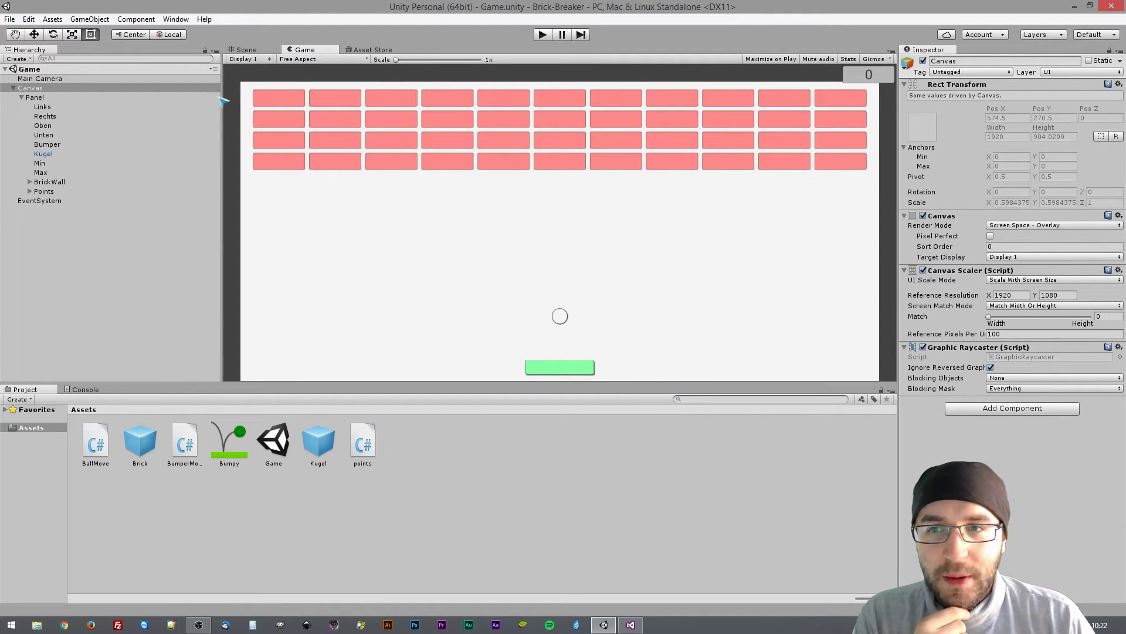
pyautogui.moveTo(222, 99); pyautogui.dragTo(658, 159)
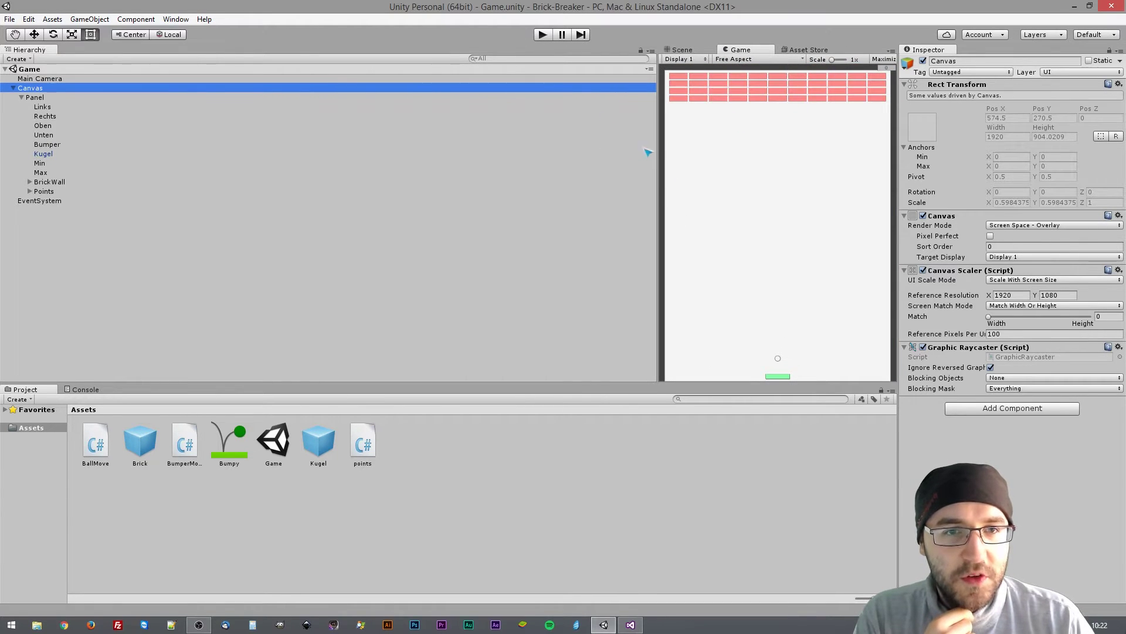
pyautogui.moveTo(657, 140); pyautogui.dragTo(156, 170)
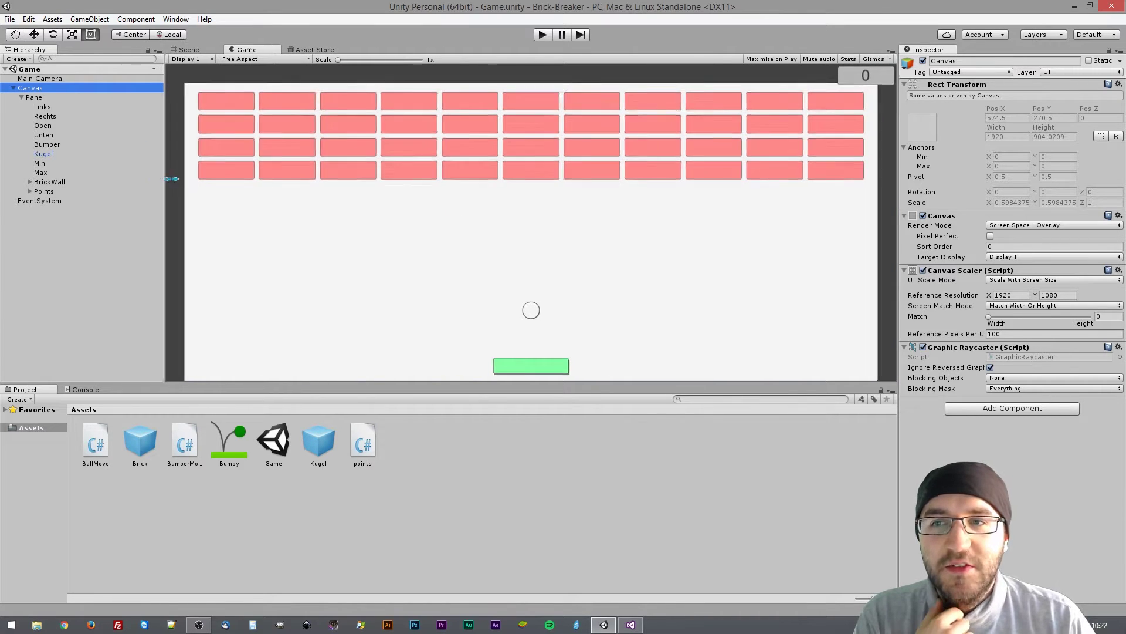
pyautogui.moveTo(154, 178)
pyautogui.mouseDown()
pyautogui.moveTo(362, 177)
pyautogui.moveTo(269, 180)
pyautogui.mouseUp()
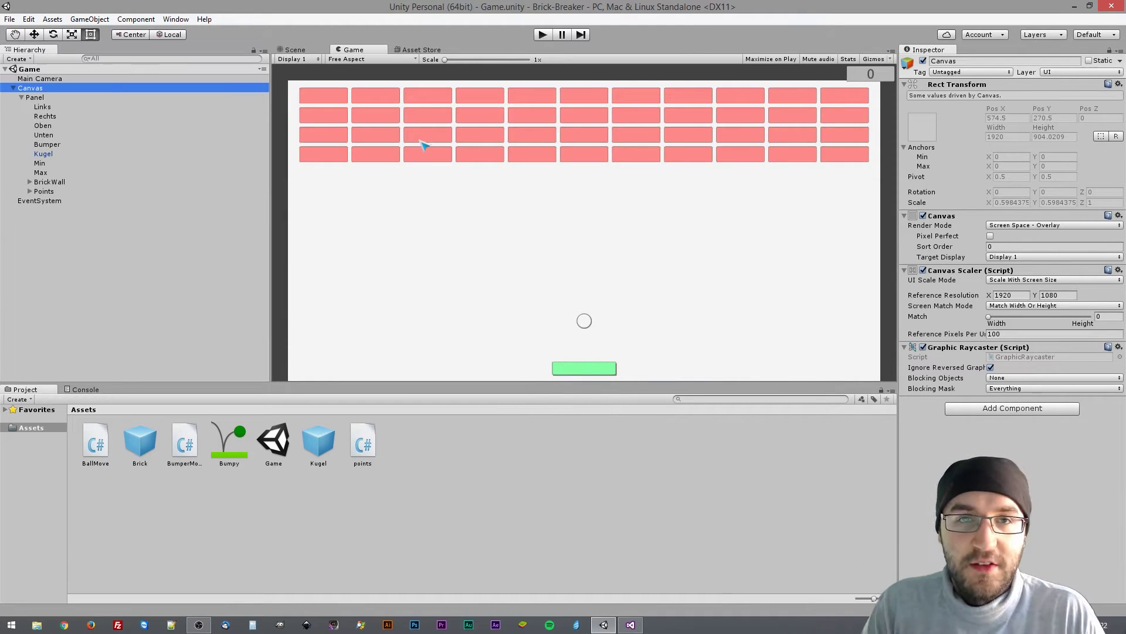
# - Set the Game view aspect to 16:9 and narrow the preview to check the scaling
pyautogui.click(395, 62)
pyautogui.click(378, 130)
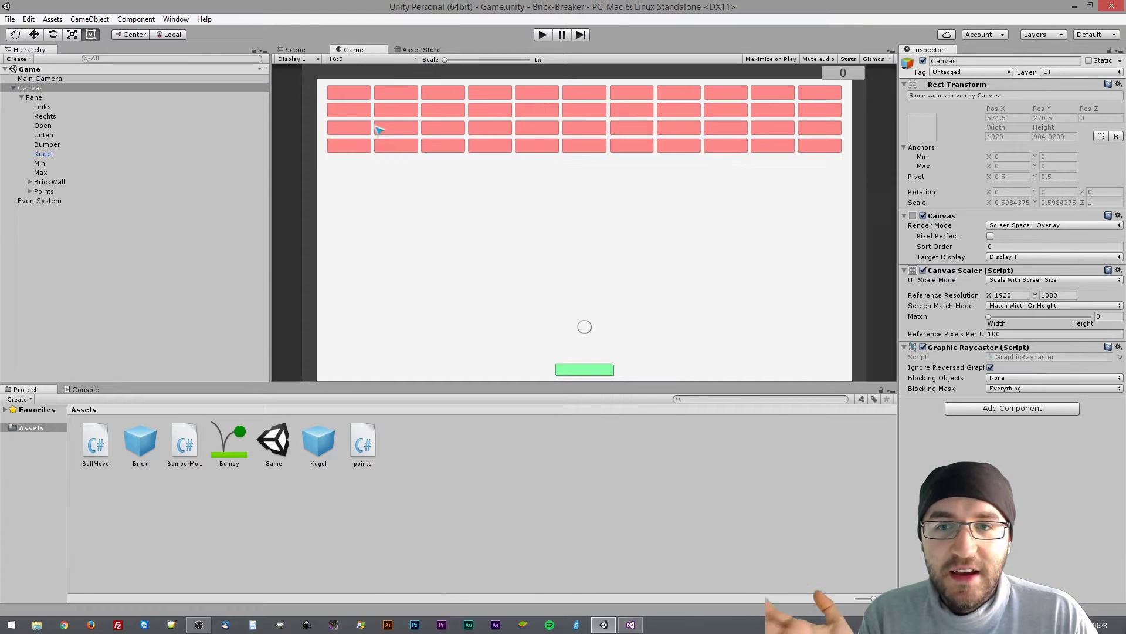
pyautogui.moveTo(268, 183); pyautogui.dragTo(317, 187)
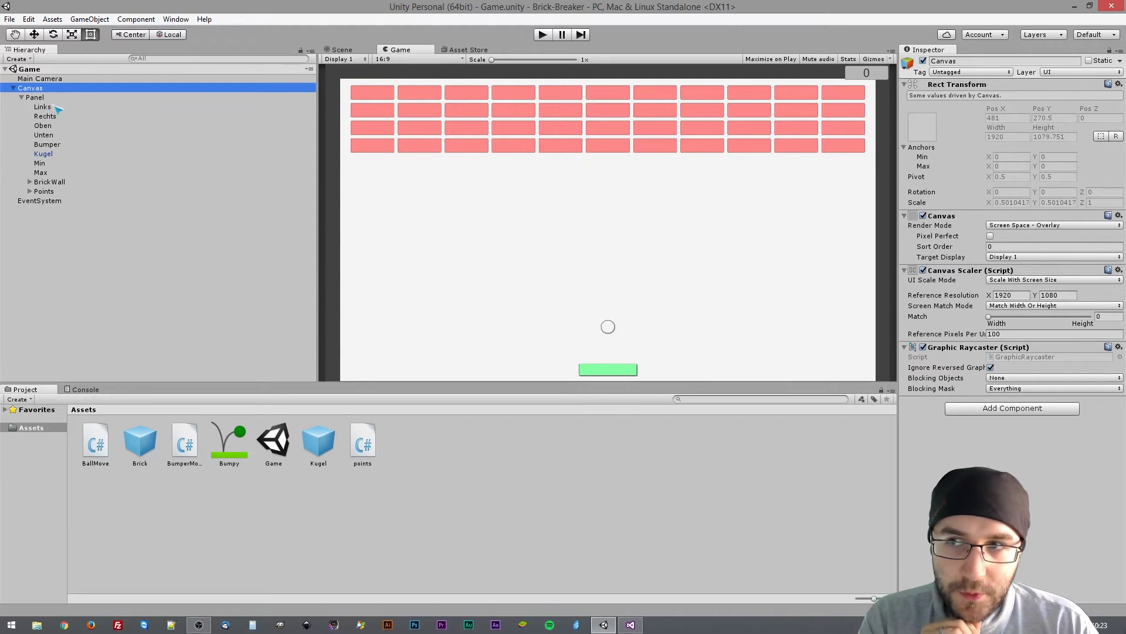
# - Try a dark grey Panel Image colour, restore it to white, then select Links
pyautogui.click(36, 98)
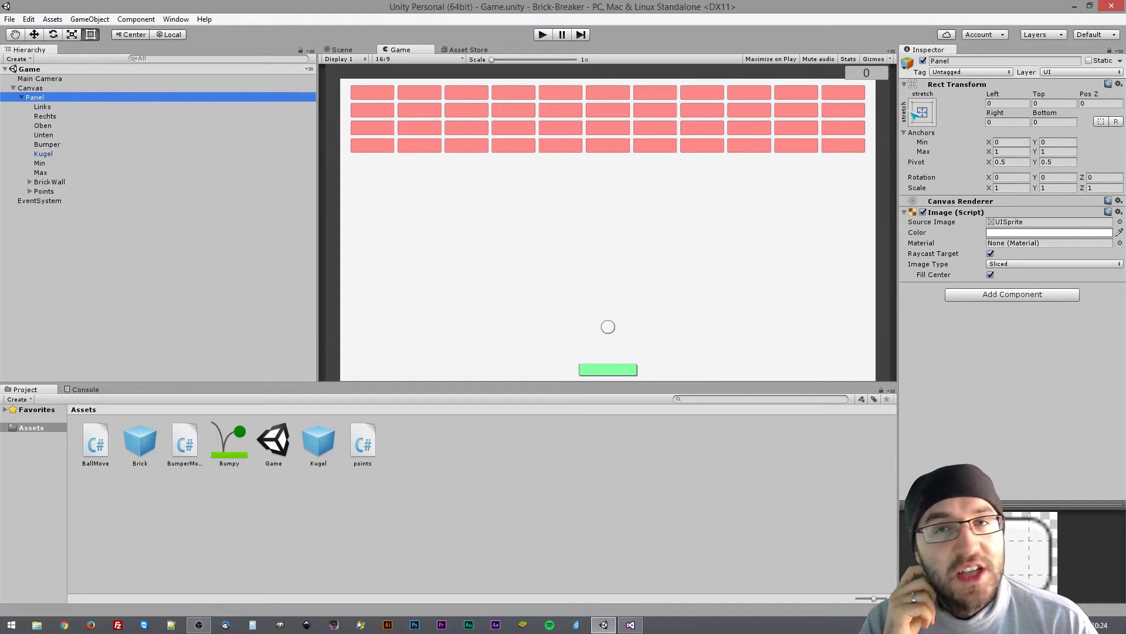
pyautogui.click(1023, 223)
pyautogui.click(1013, 233)
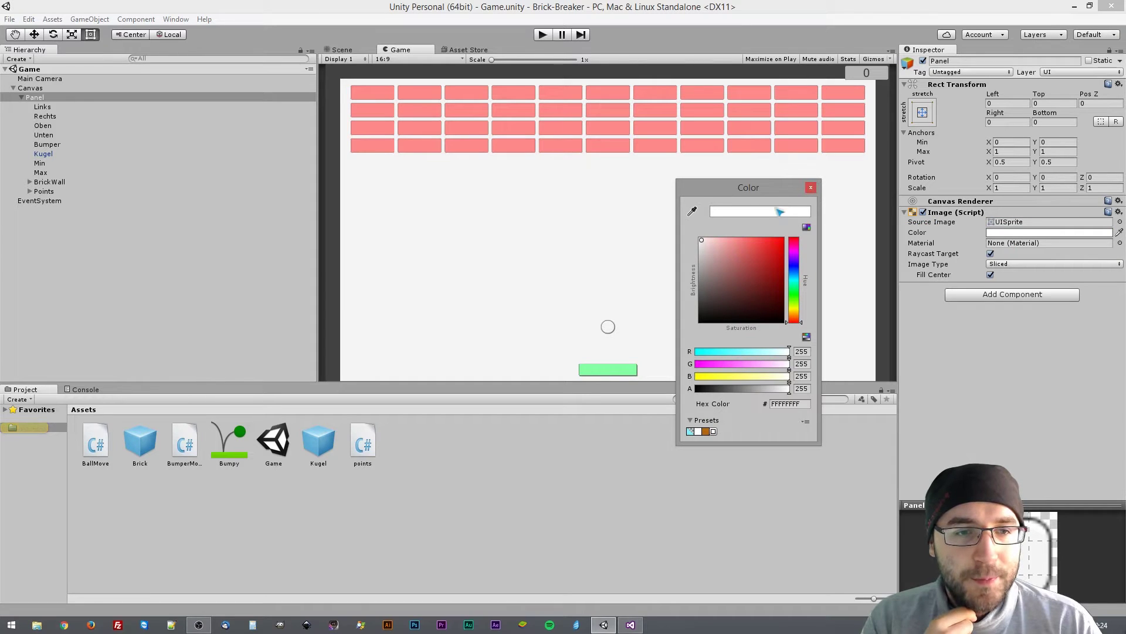
pyautogui.moveTo(702, 282)
pyautogui.mouseDown()
pyautogui.moveTo(704, 302)
pyautogui.moveTo(785, 241)
pyautogui.moveTo(684, 212)
pyautogui.mouseUp()
pyautogui.click(817, 195)
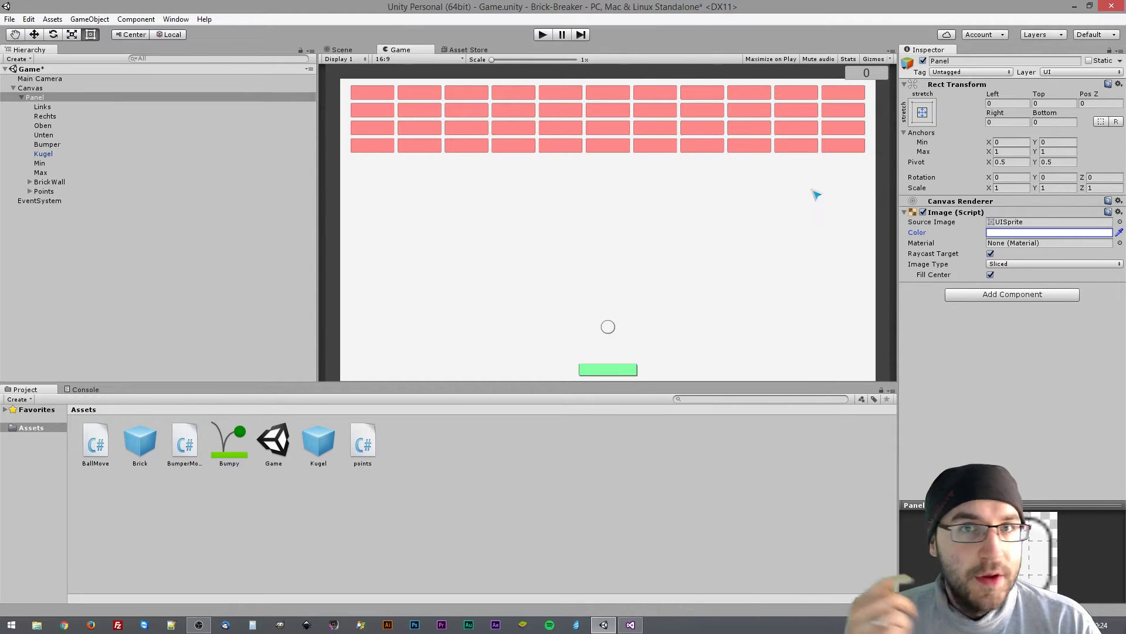
pyautogui.click(57, 107)
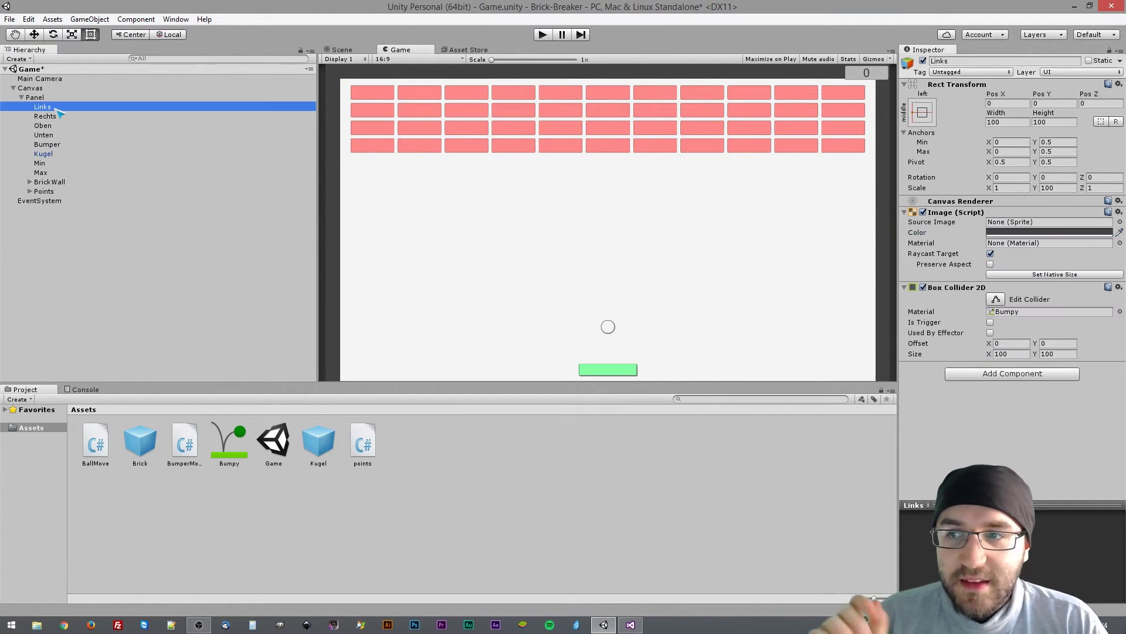
# - Select the Links, Rechts and Oben walls together and frame them in the Scene view
pyautogui.click(55, 202)
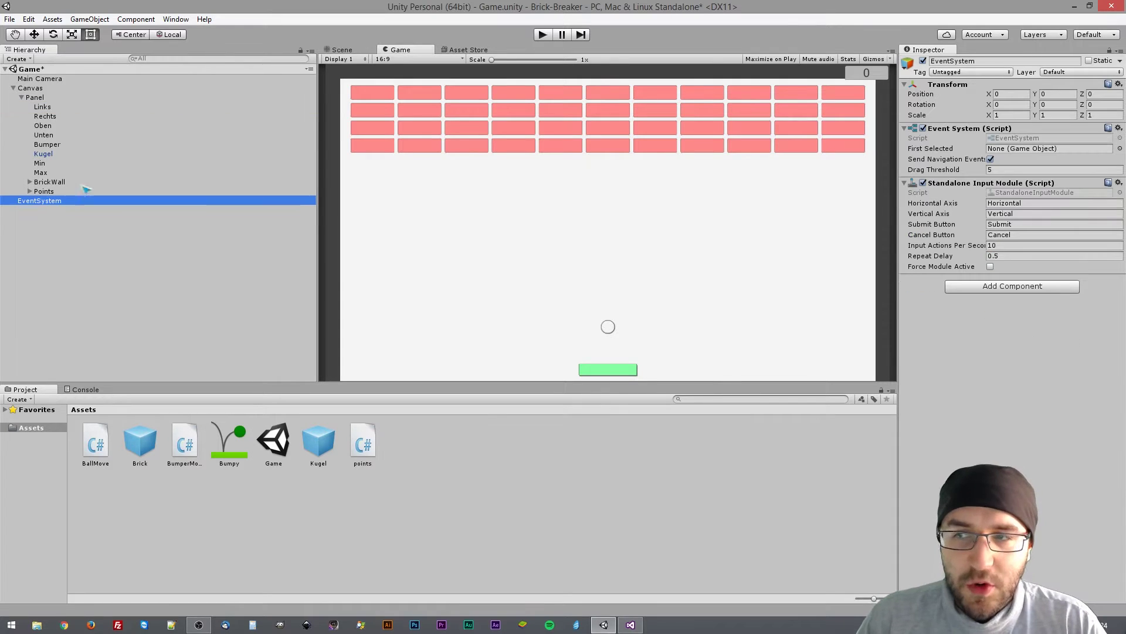
pyautogui.click(61, 109)
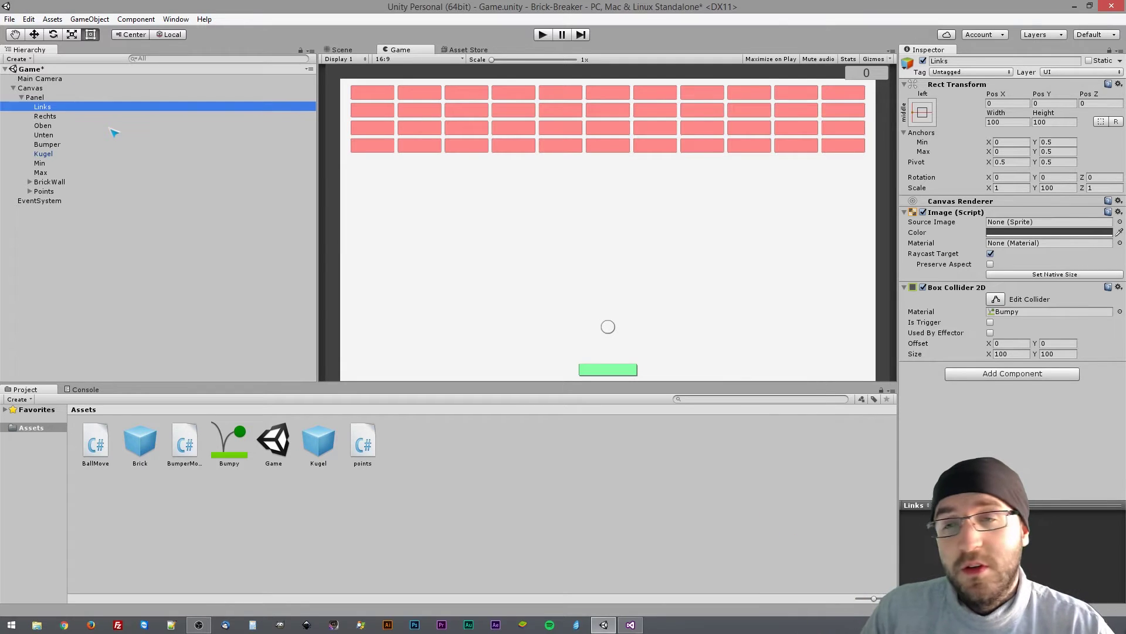
pyautogui.keyDown('shift'); pyautogui.click(68, 125); pyautogui.keyUp('shift')
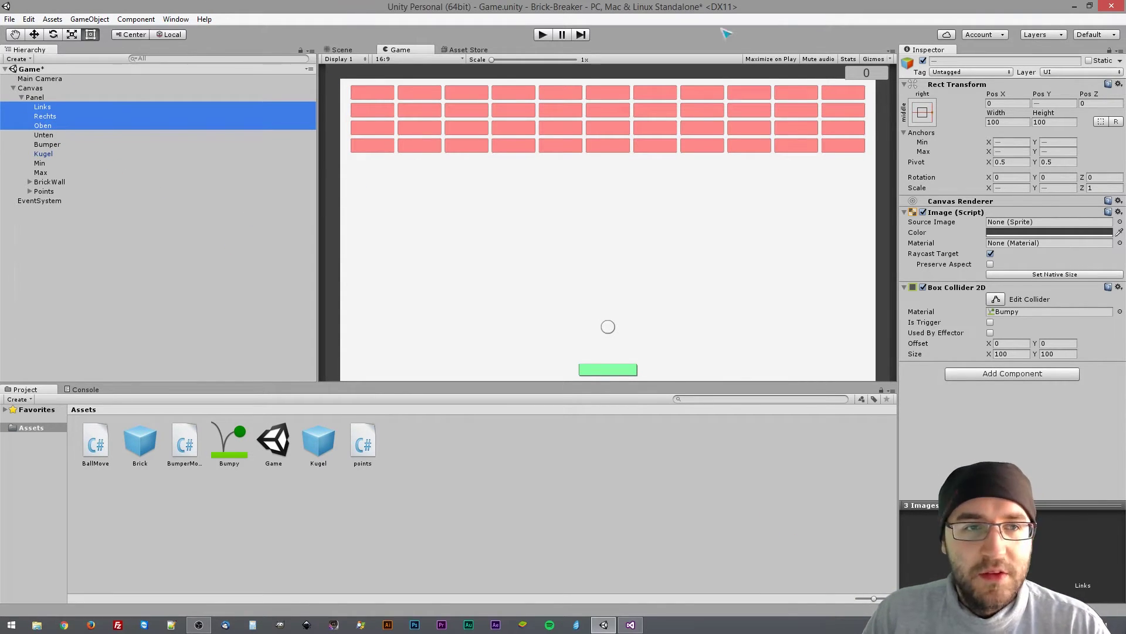
pyautogui.click(345, 50)
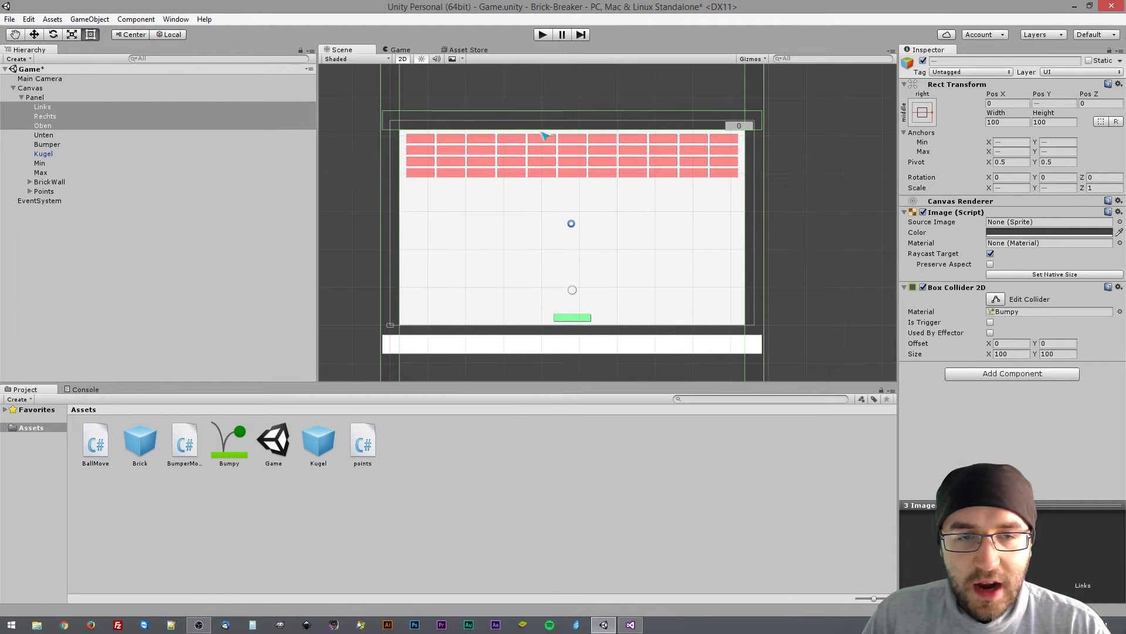
pyautogui.press('f')
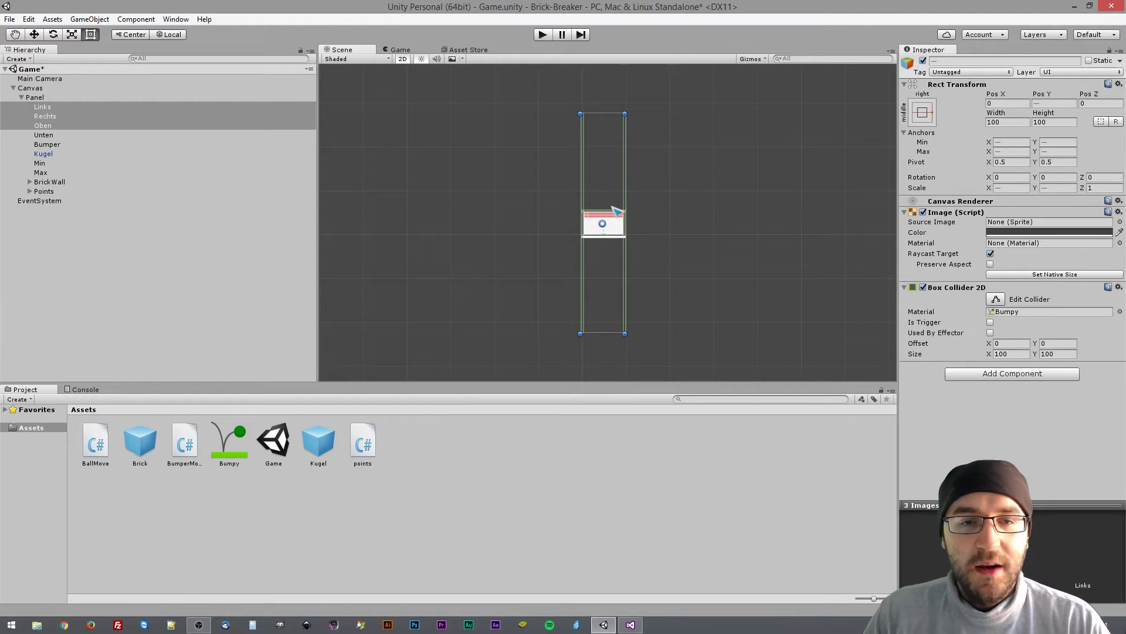
pyautogui.scroll(2, 598, 181)
pyautogui.scroll(2, 587, 188)
pyautogui.scroll(2, 578, 145)
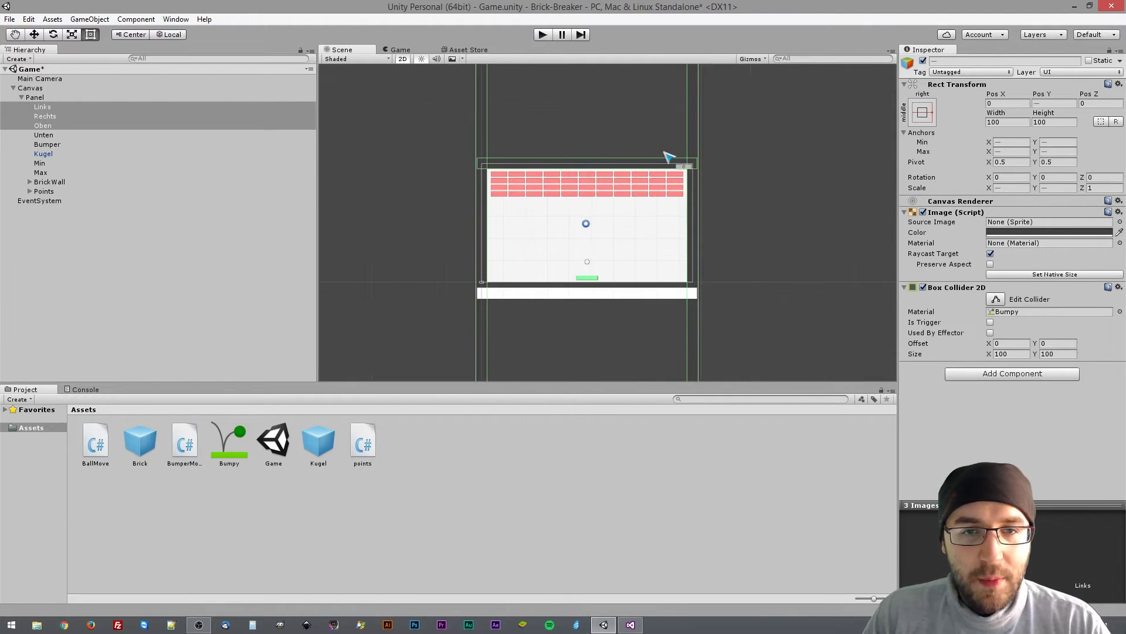
pyautogui.scroll(1, 642, 158)
pyautogui.scroll(2, 639, 182)
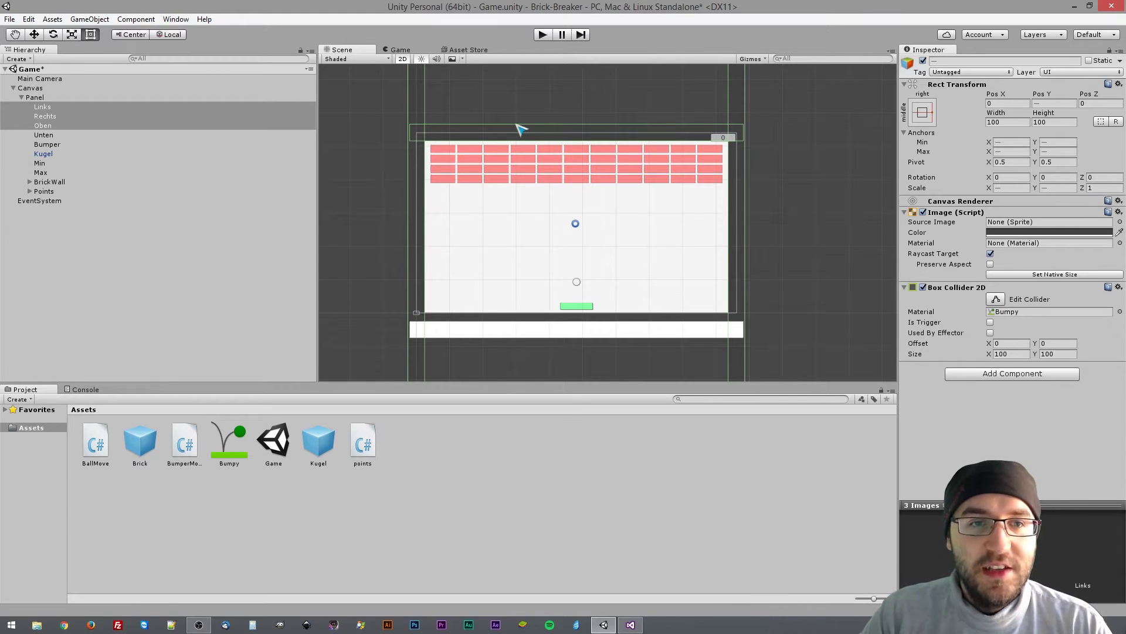
# - Check the Links anchor presets, select Rechts, and return to the Game view
pyautogui.click(71, 108)
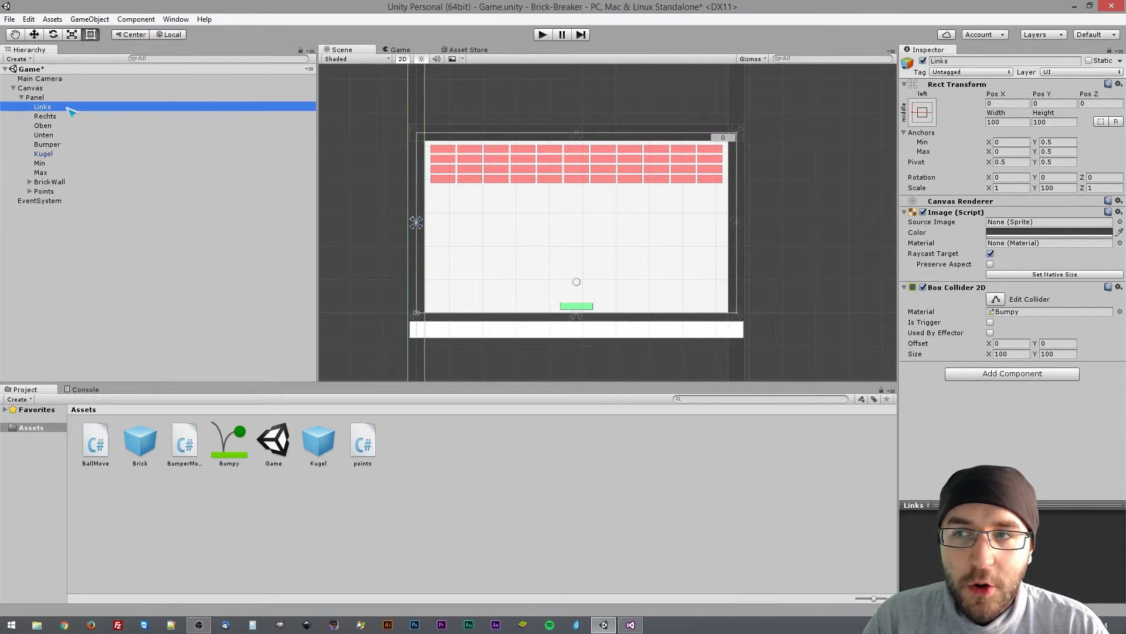
pyautogui.click(923, 112)
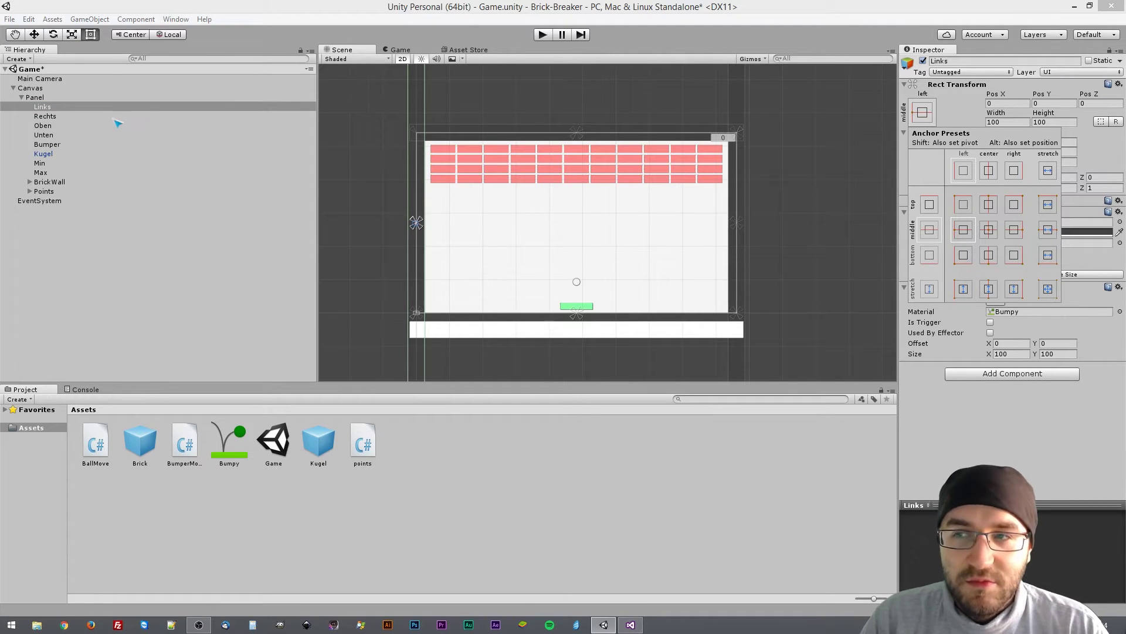
pyautogui.click(60, 117)
pyautogui.click(58, 117)
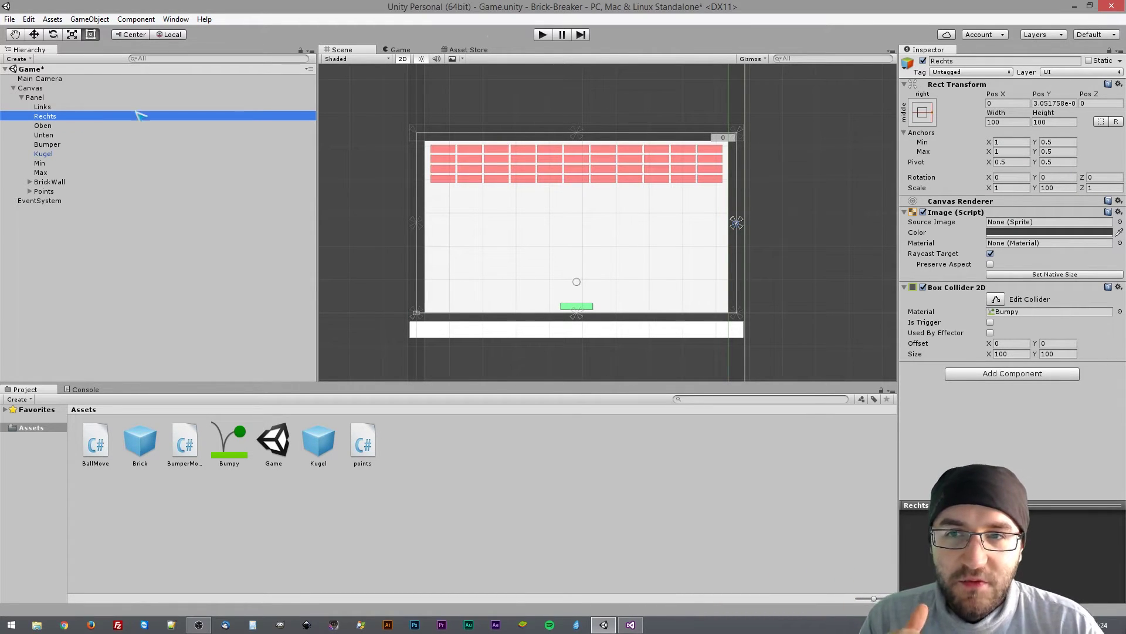
pyautogui.click(400, 50)
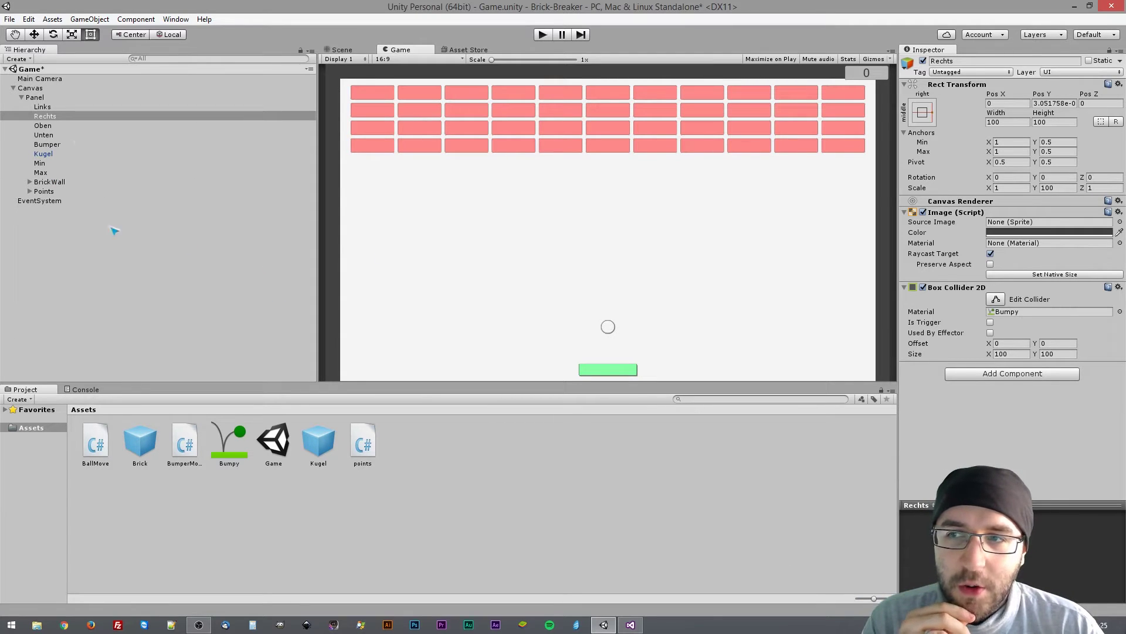
pyautogui.click(65, 126)
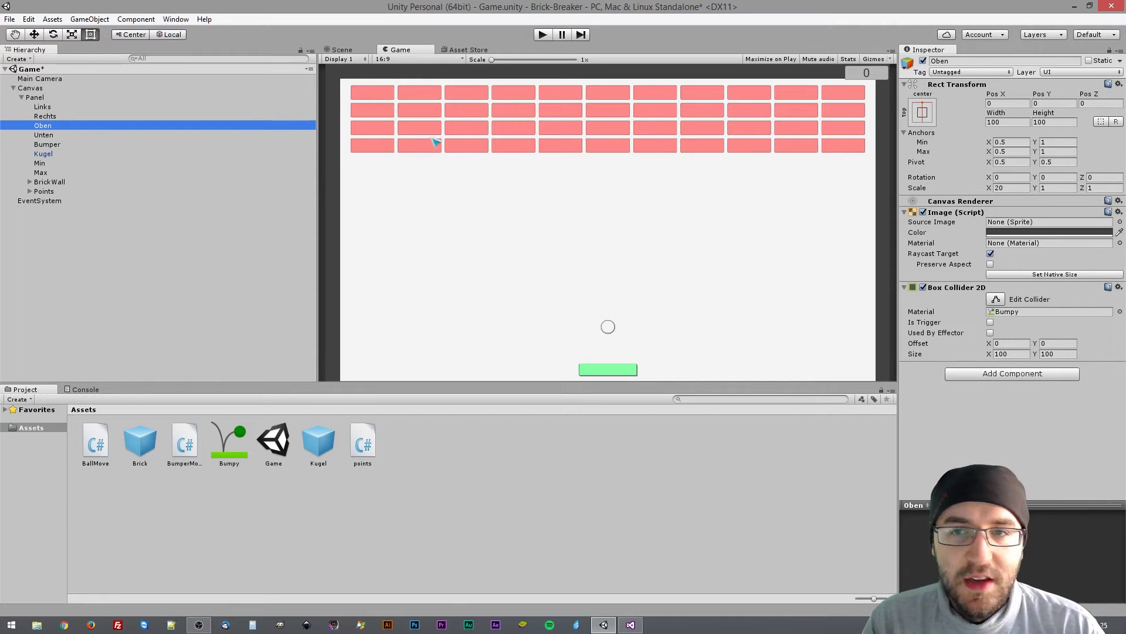
pyautogui.click(59, 136)
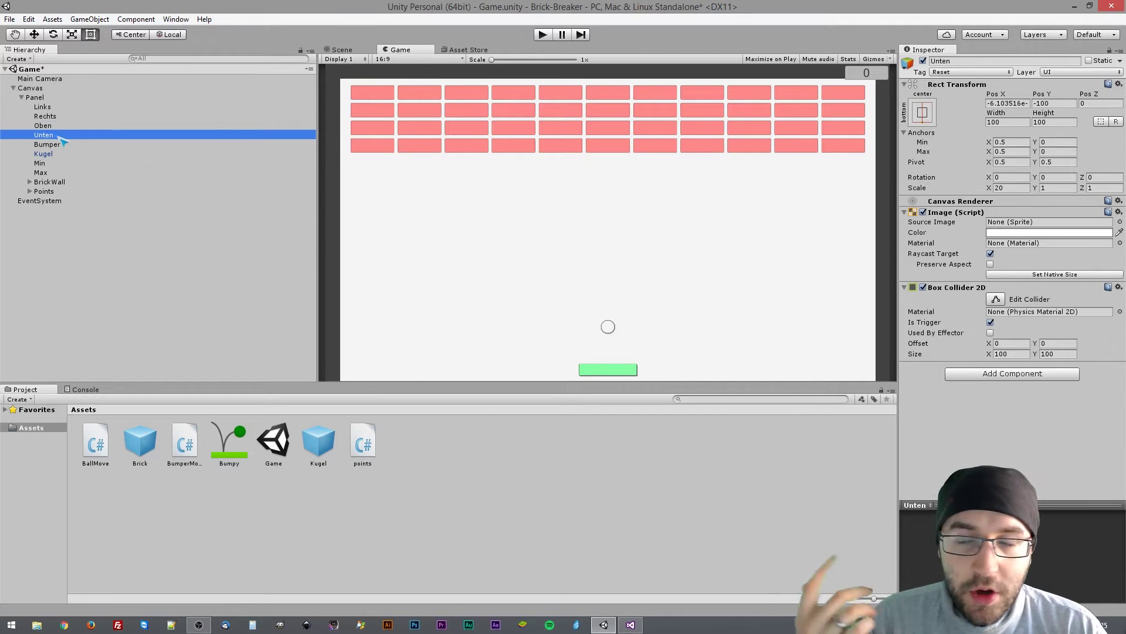
pyautogui.click(62, 108)
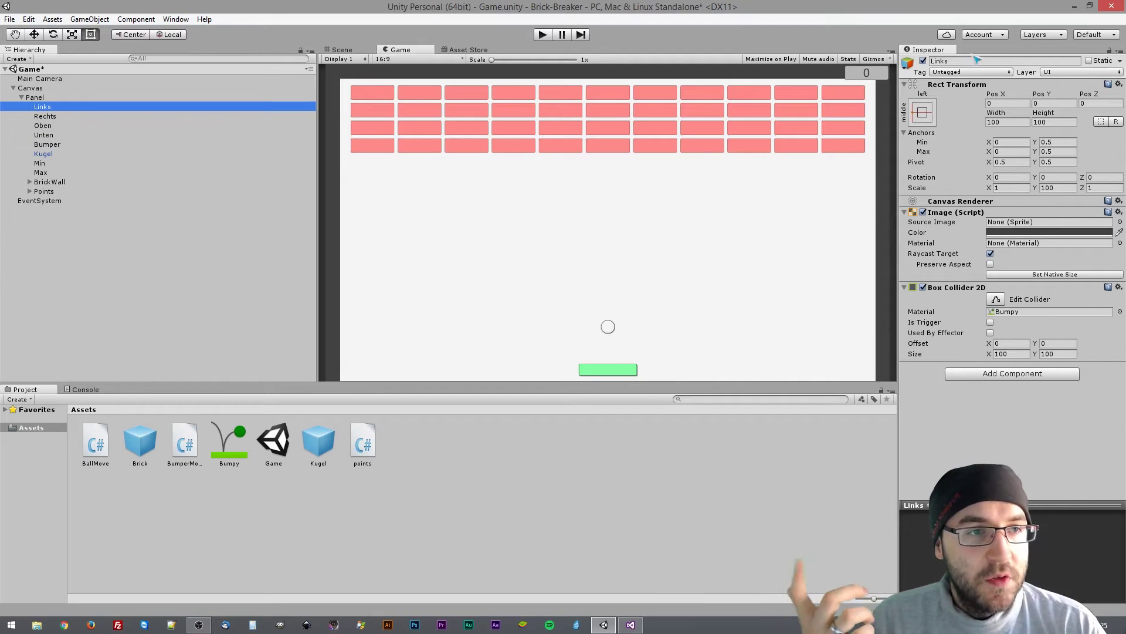
pyautogui.click(83, 115)
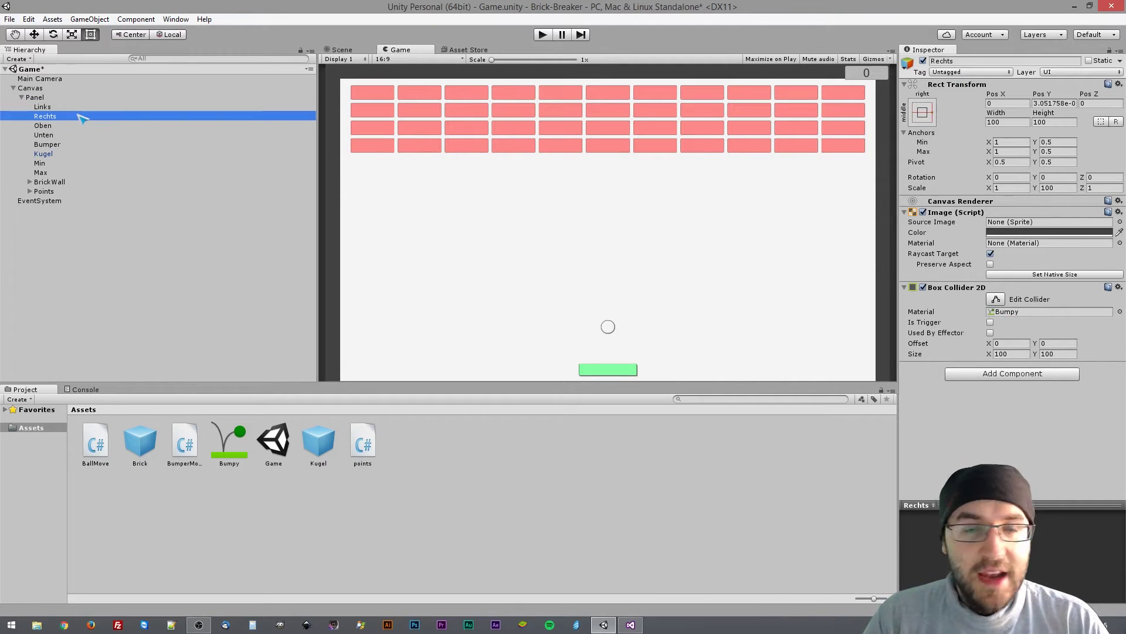
pyautogui.click(126, 127)
pyautogui.press('Up')
pyautogui.press('Up')
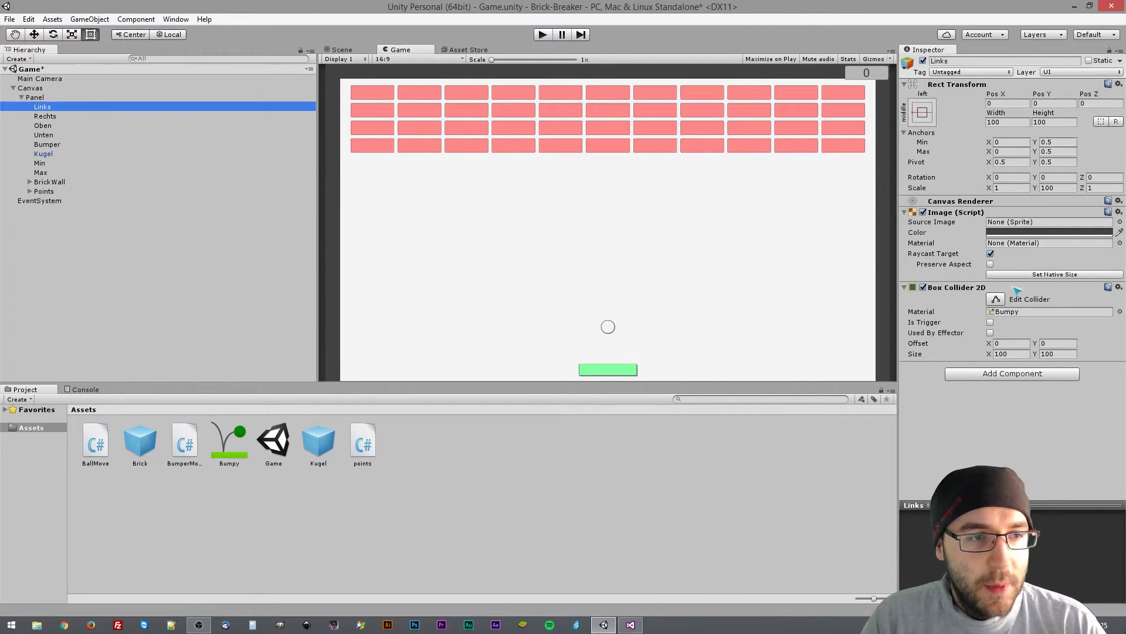
pyautogui.click(36, 136)
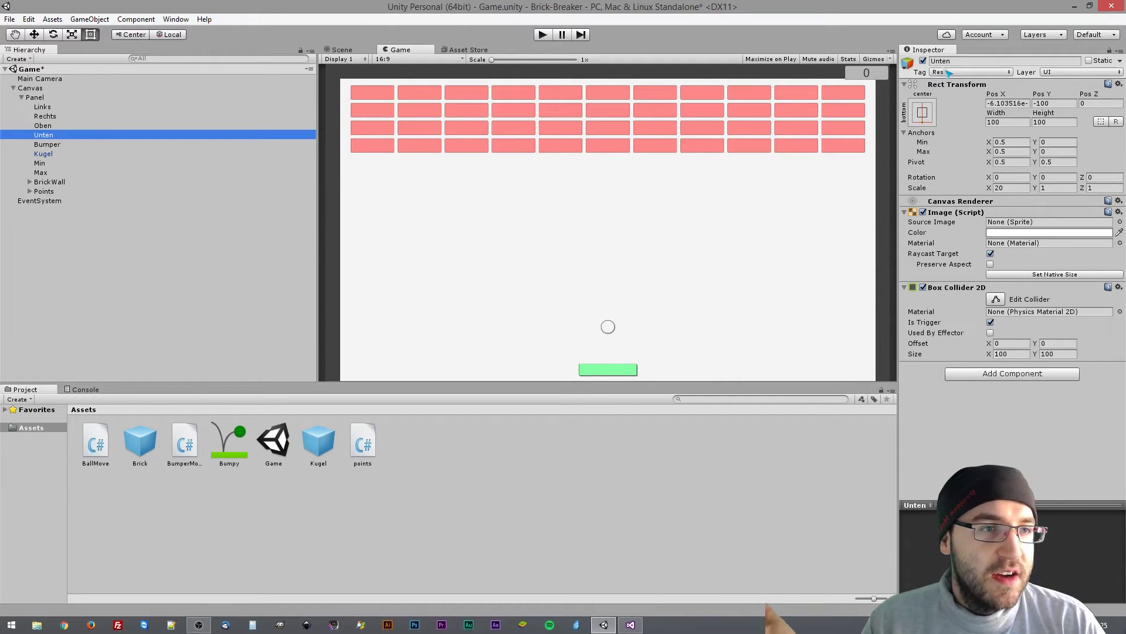
pyautogui.click(988, 73)
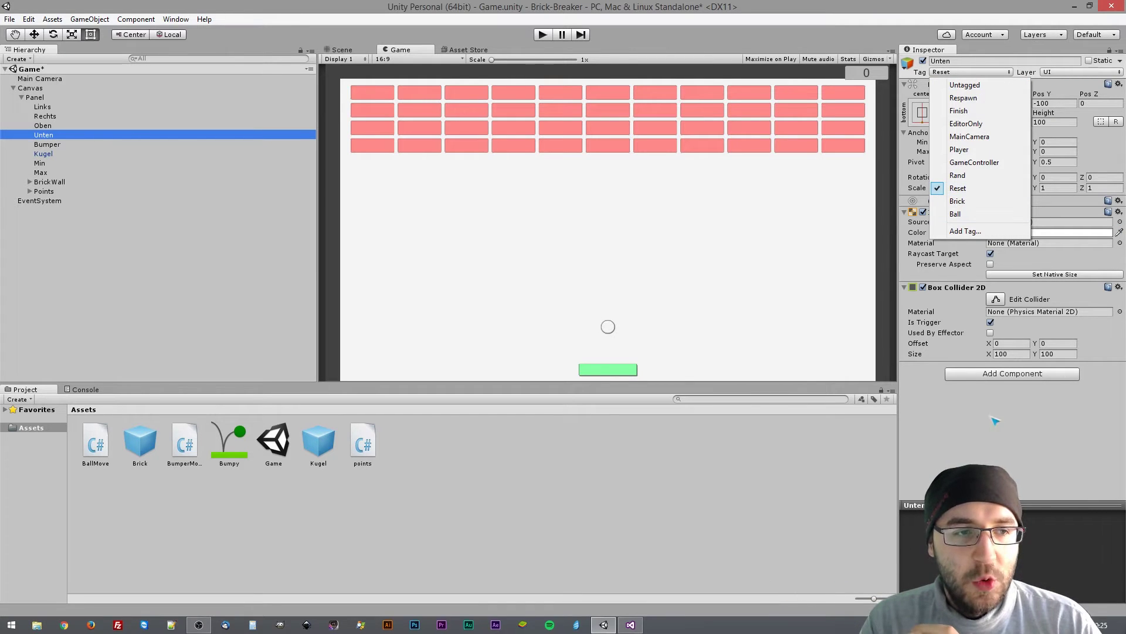
pyautogui.click(976, 444)
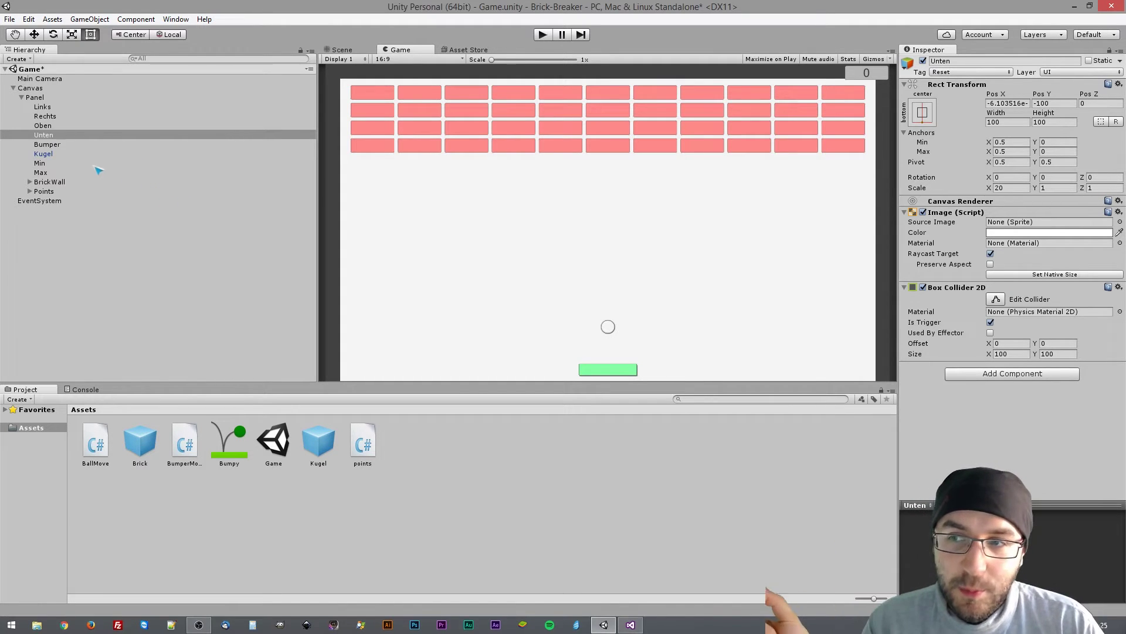
# - Select Bumper and uncheck its Shadow (Script) component in the Inspector
pyautogui.click(48, 145)
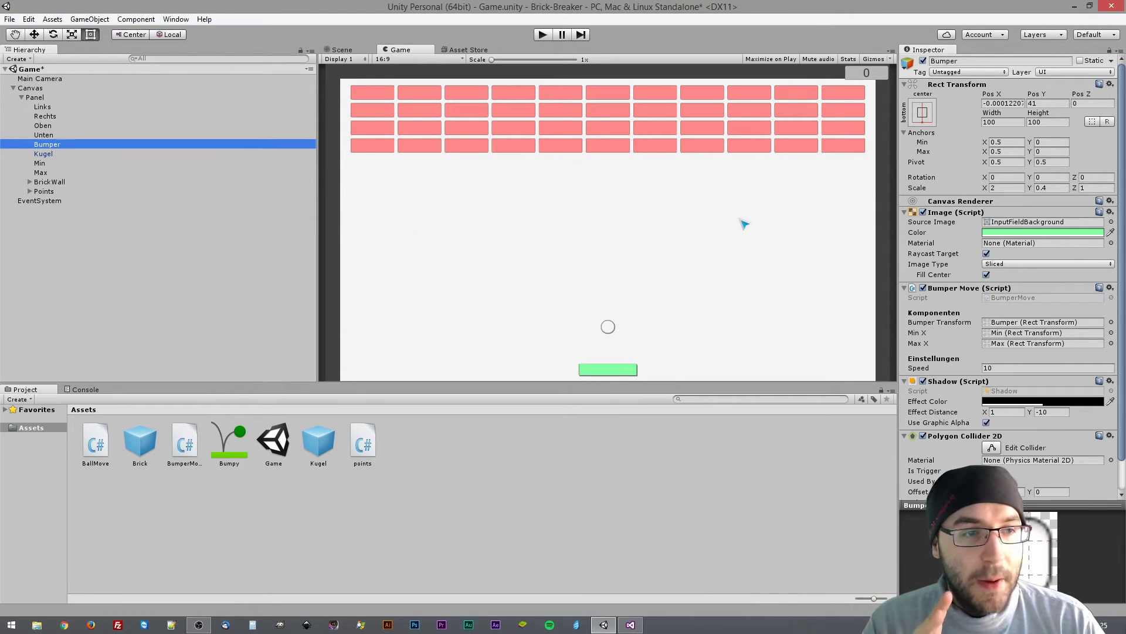
pyautogui.scroll(-3, 971, 259)
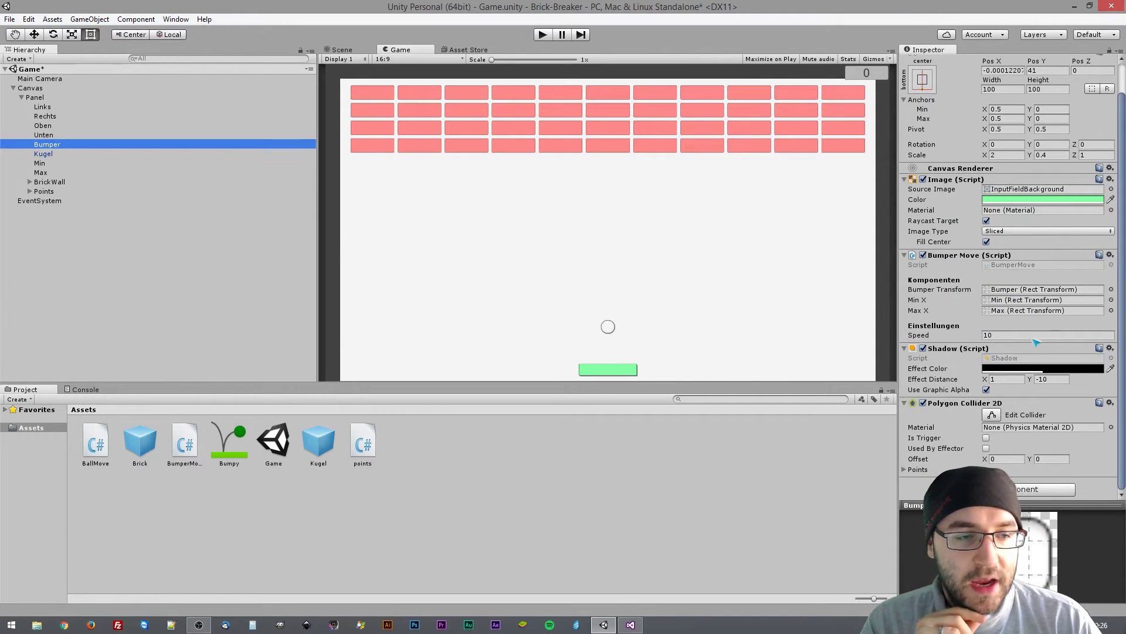
pyautogui.click(923, 349)
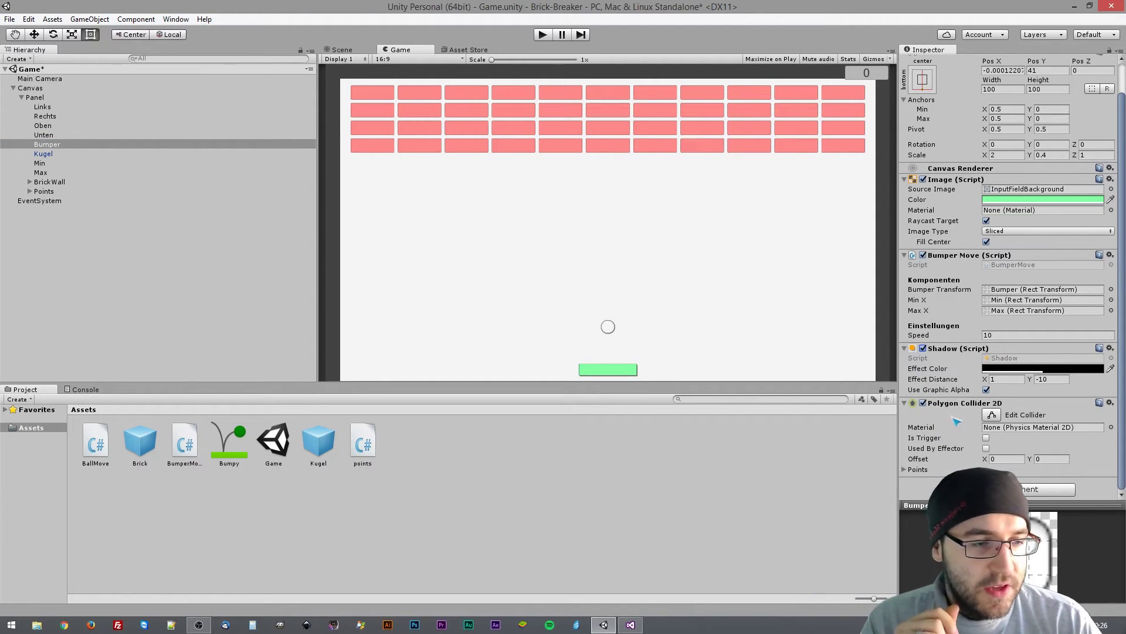
# - Zoom the Scene view onto the green bumper and enable Edit Collider on its Polygon Collider 2D
pyautogui.click(346, 49)
pyautogui.scroll(3, 538, 259)
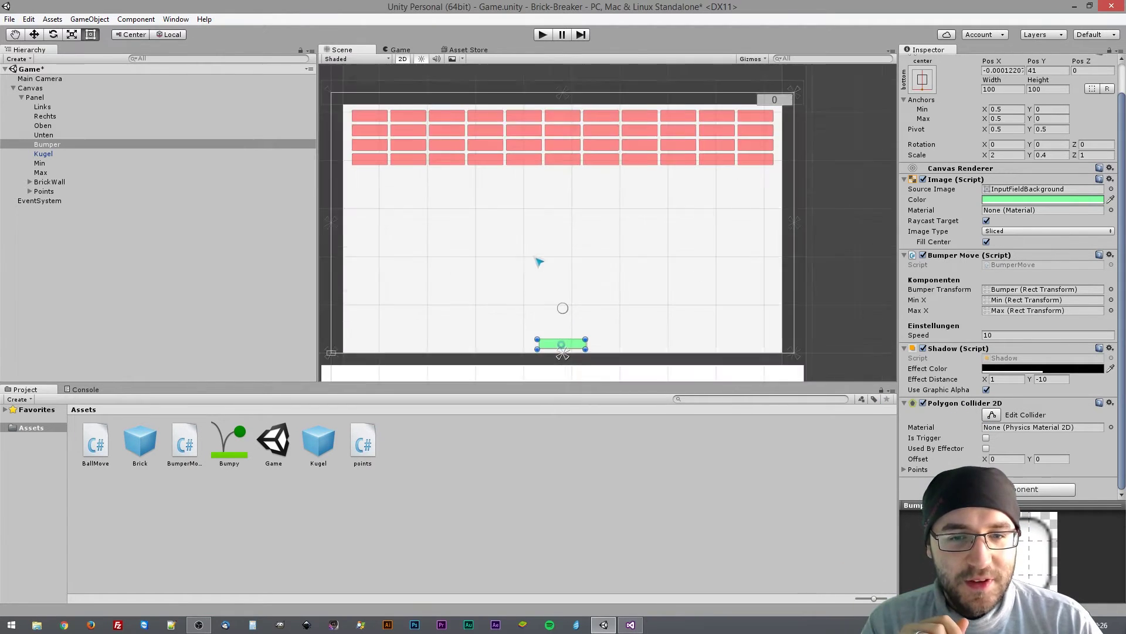
pyautogui.scroll(3, 619, 311)
pyautogui.moveTo(619, 311); pyautogui.dragTo(667, 143, button='middle')
pyautogui.scroll(3, 628, 290)
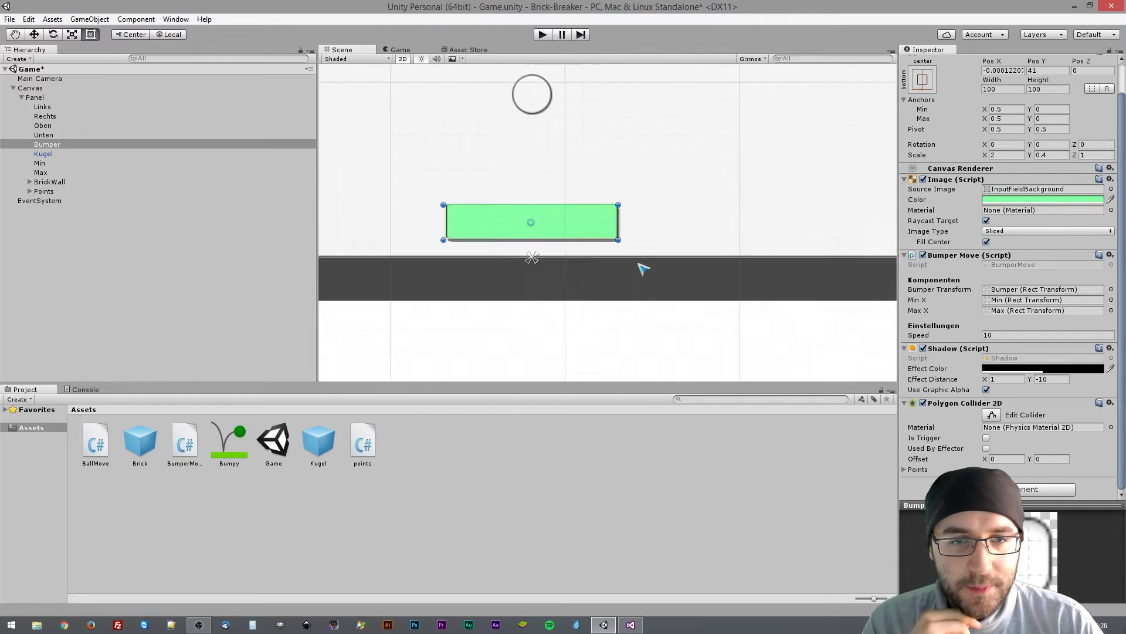
pyautogui.scroll(2, 642, 264)
pyautogui.click(992, 415)
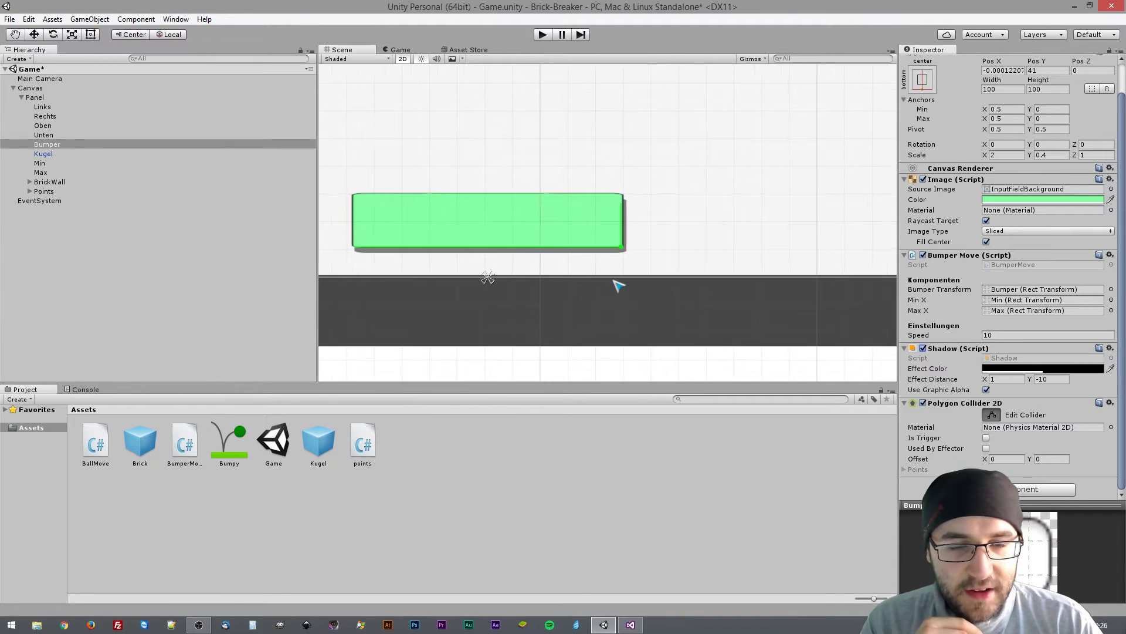
pyautogui.scroll(2, 613, 269)
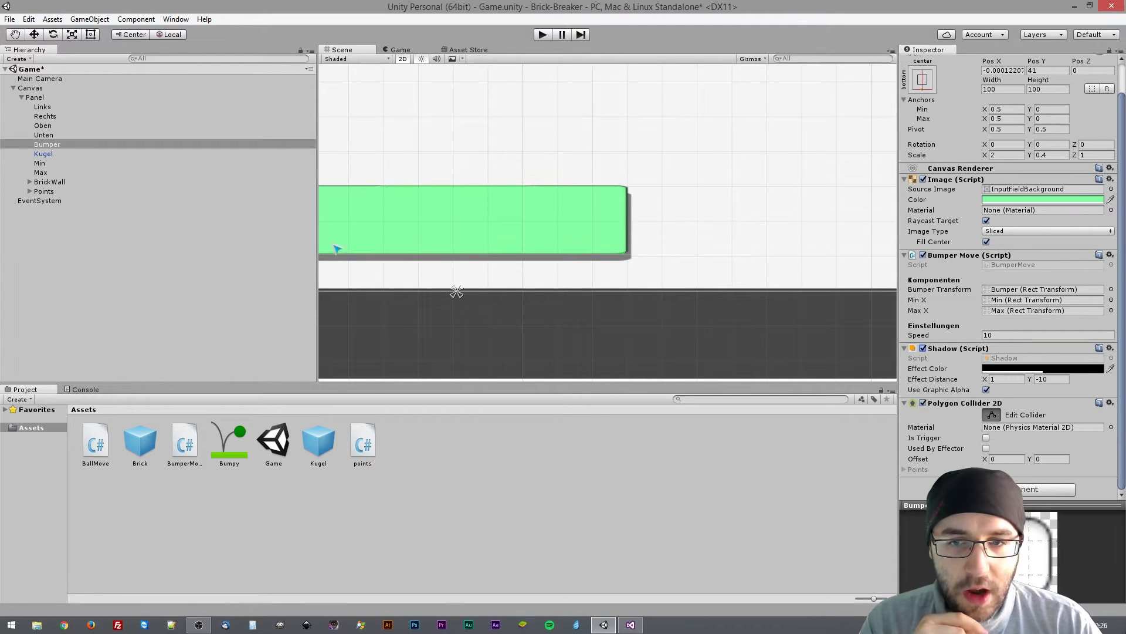
pyautogui.moveTo(483, 161); pyautogui.dragTo(558, 158, button='middle')
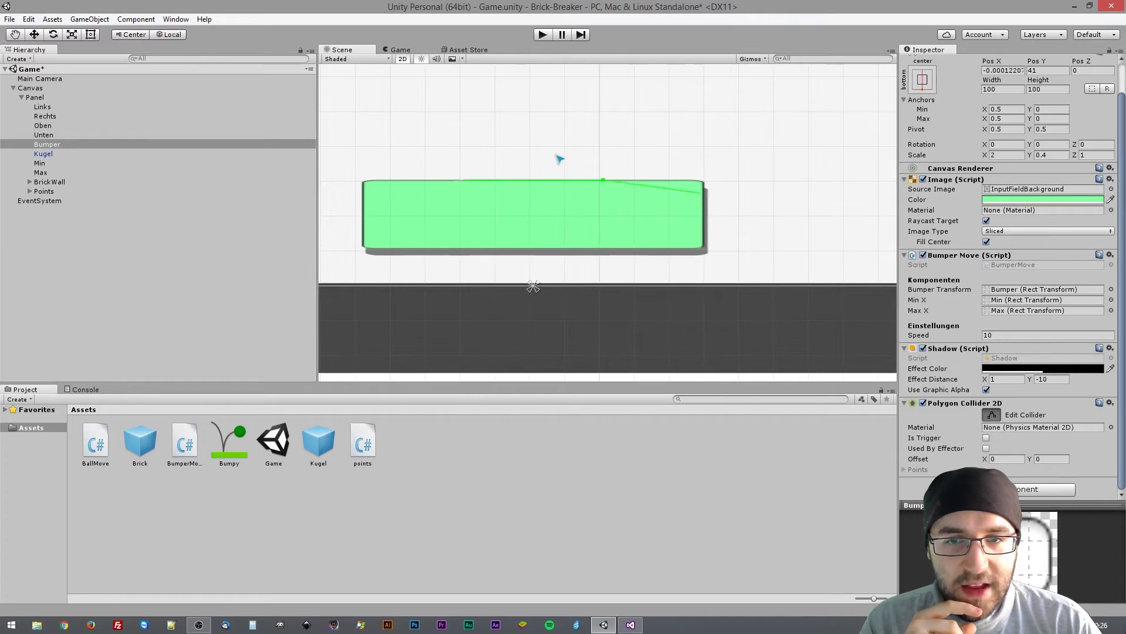
pyautogui.scroll(-5, 503, 182)
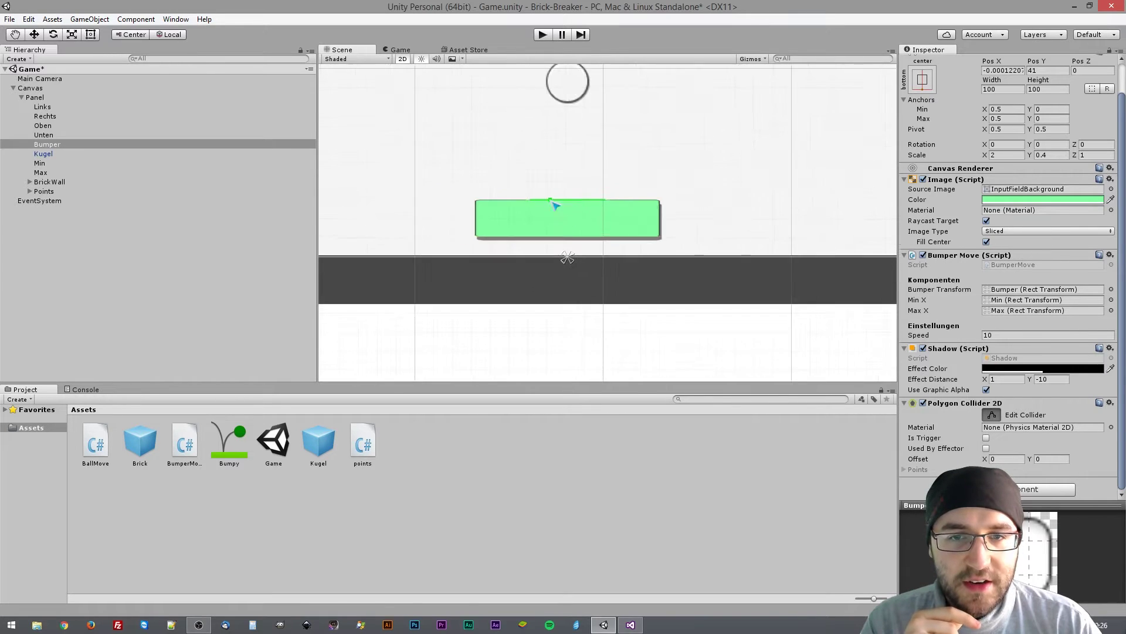
pyautogui.scroll(-2, 606, 176)
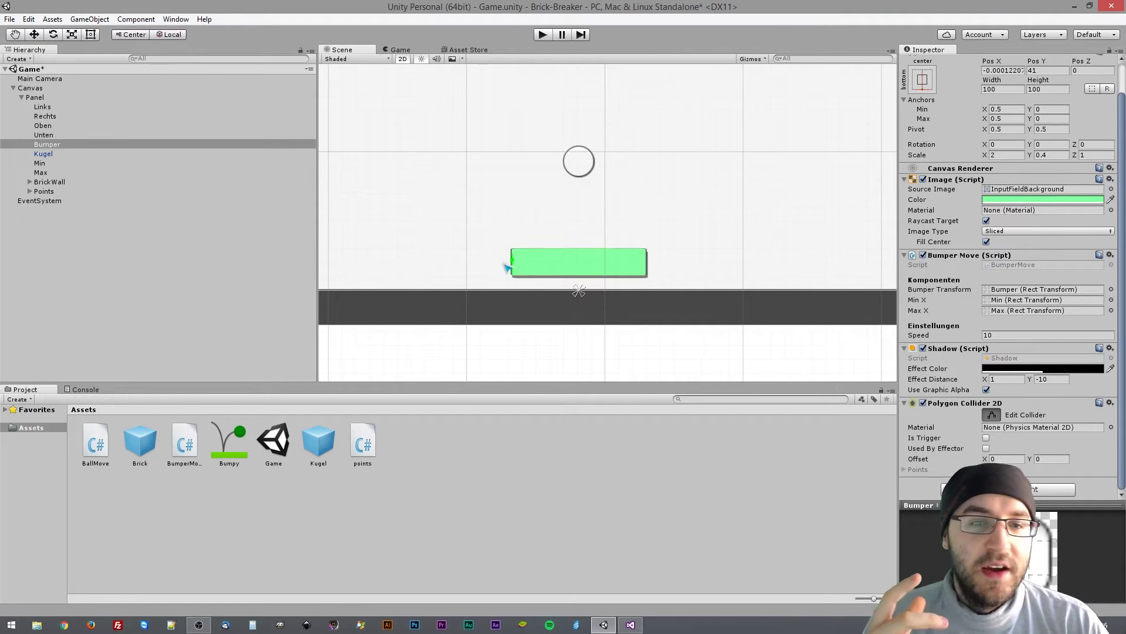
# - Select Kugel and review its Rigidbody 2D, radius-45 Circle Collider 2D and speed-125 Ball Move
pyautogui.click(44, 153)
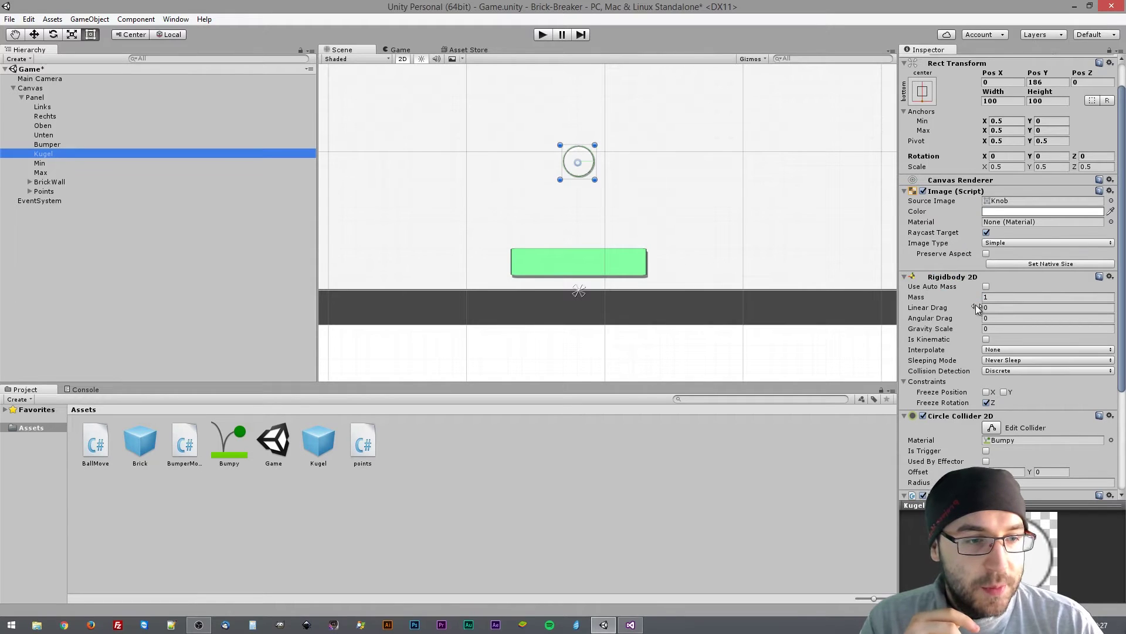
pyautogui.scroll(-3, 977, 309)
pyautogui.scroll(-1, 949, 352)
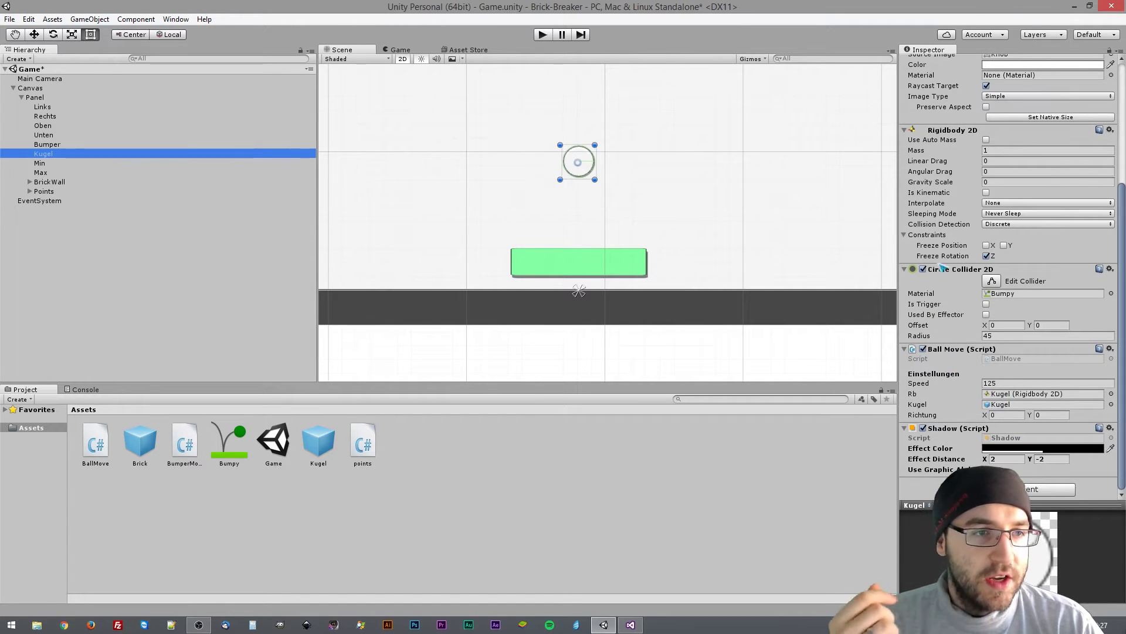
pyautogui.scroll(5, 968, 274)
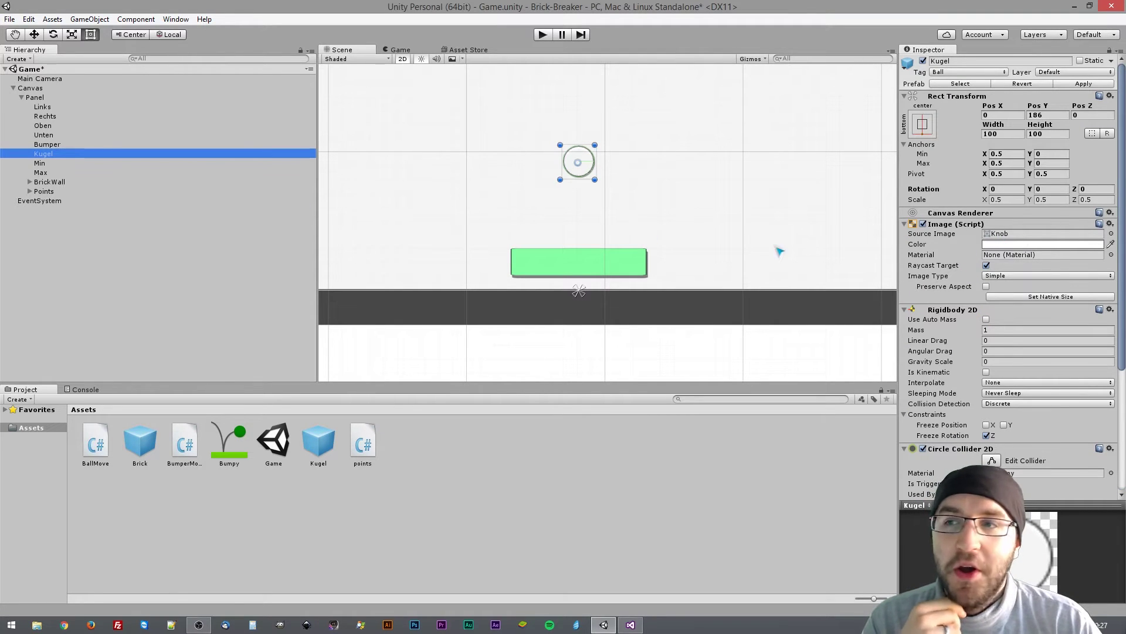
# - Inspect the Min and Max boundary markers at the paddle's left and right limits
pyautogui.click(44, 163)
pyautogui.scroll(-5, 502, 184)
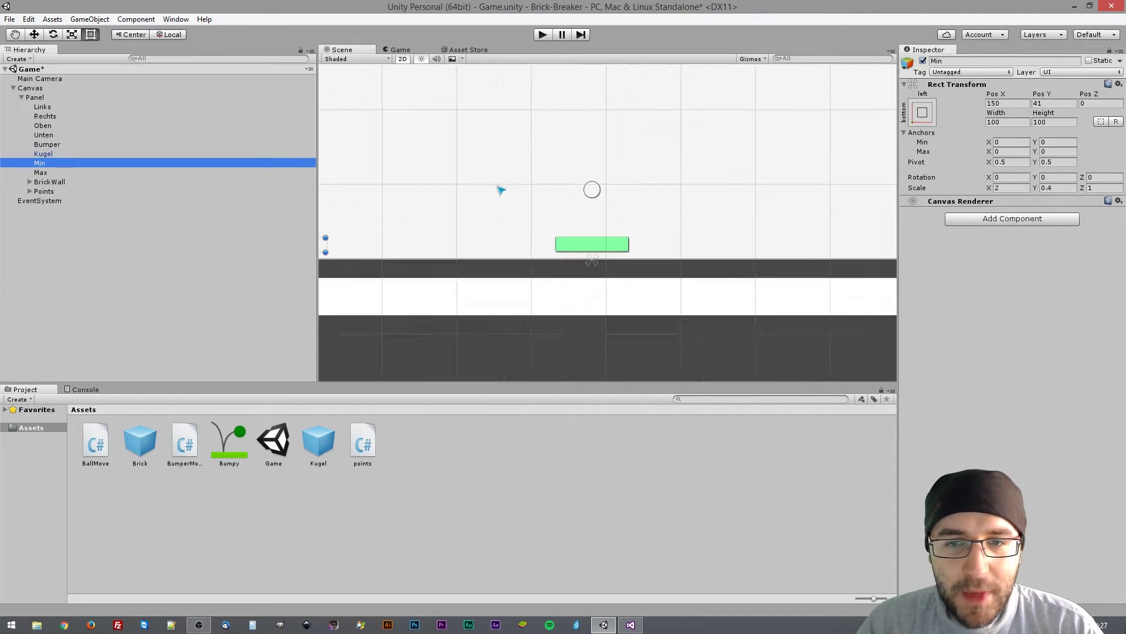
pyautogui.click(40, 172)
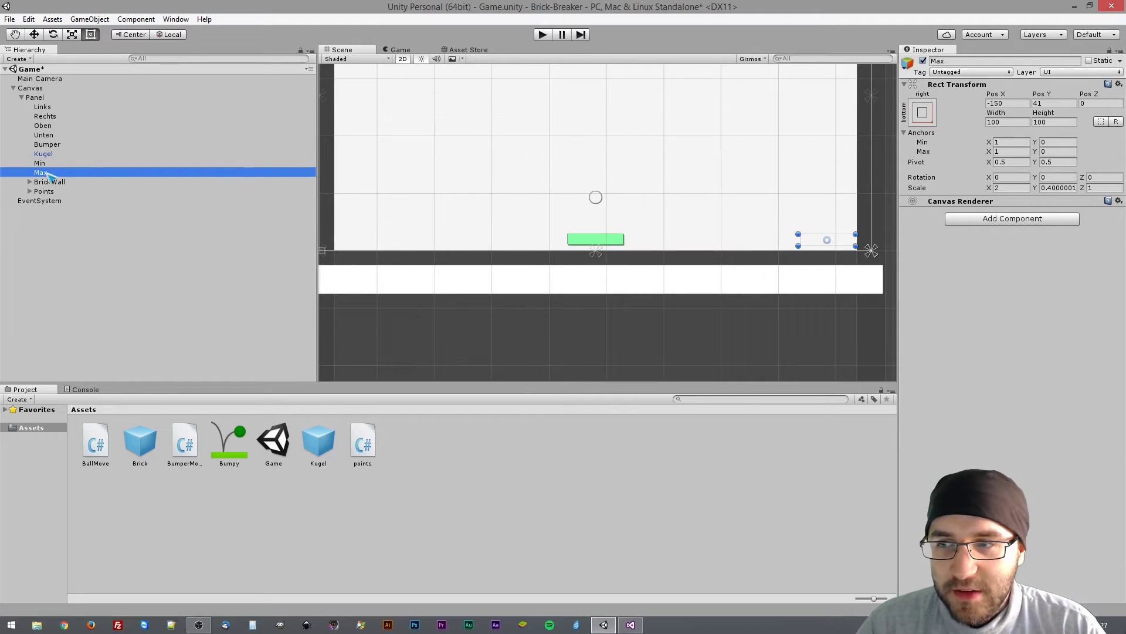
pyautogui.click(47, 164)
pyautogui.click(47, 172)
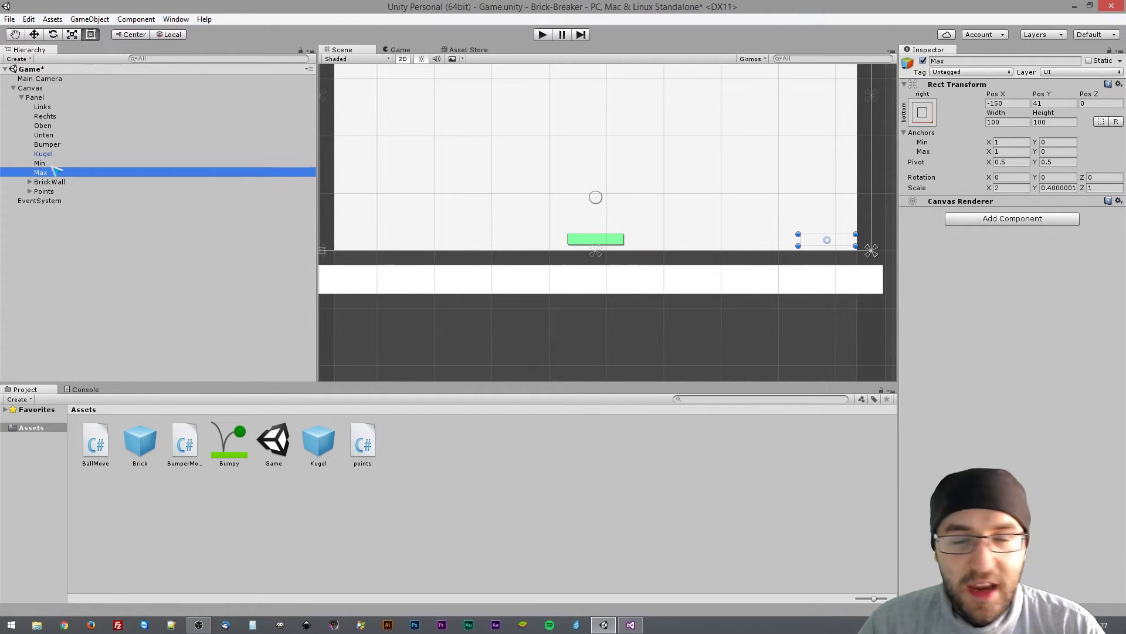
pyautogui.click(41, 164)
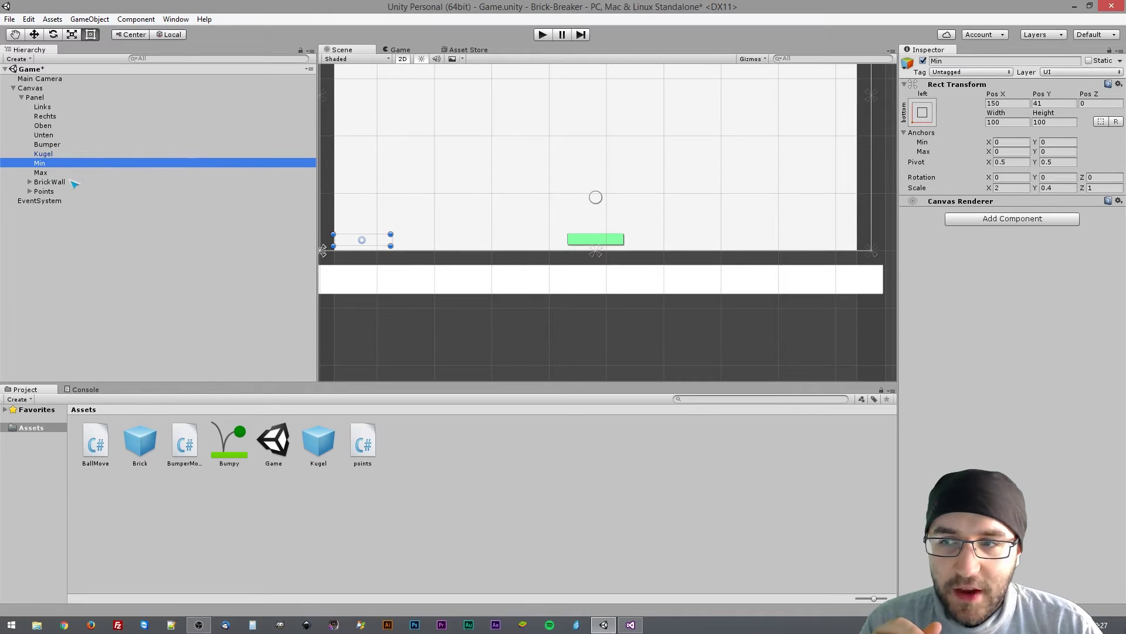
pyautogui.click(72, 173)
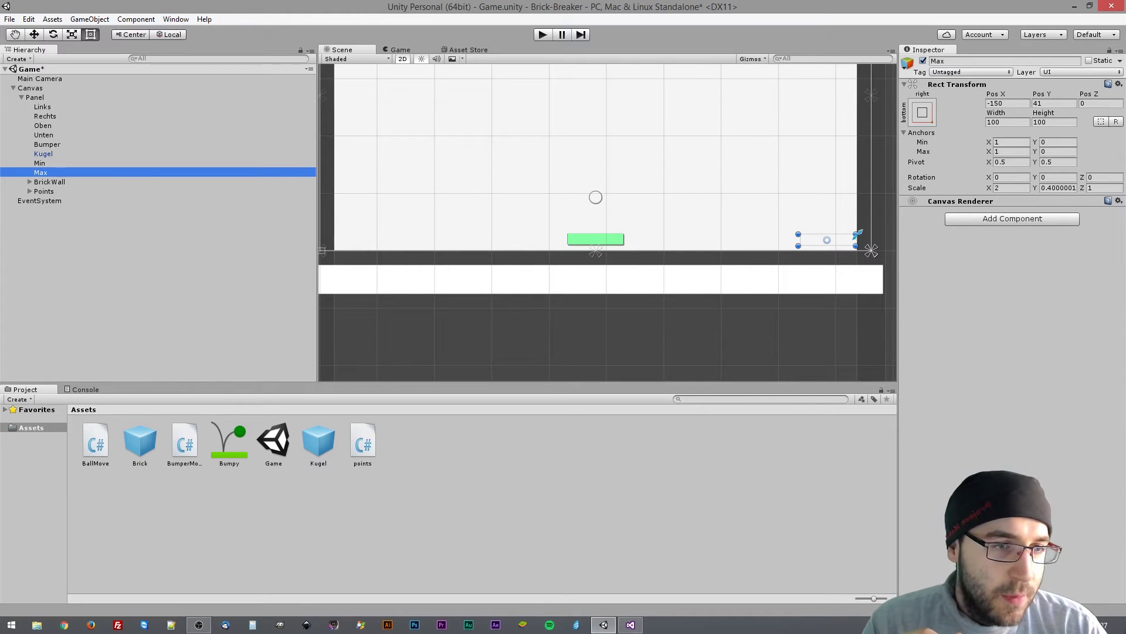
pyautogui.click(863, 228)
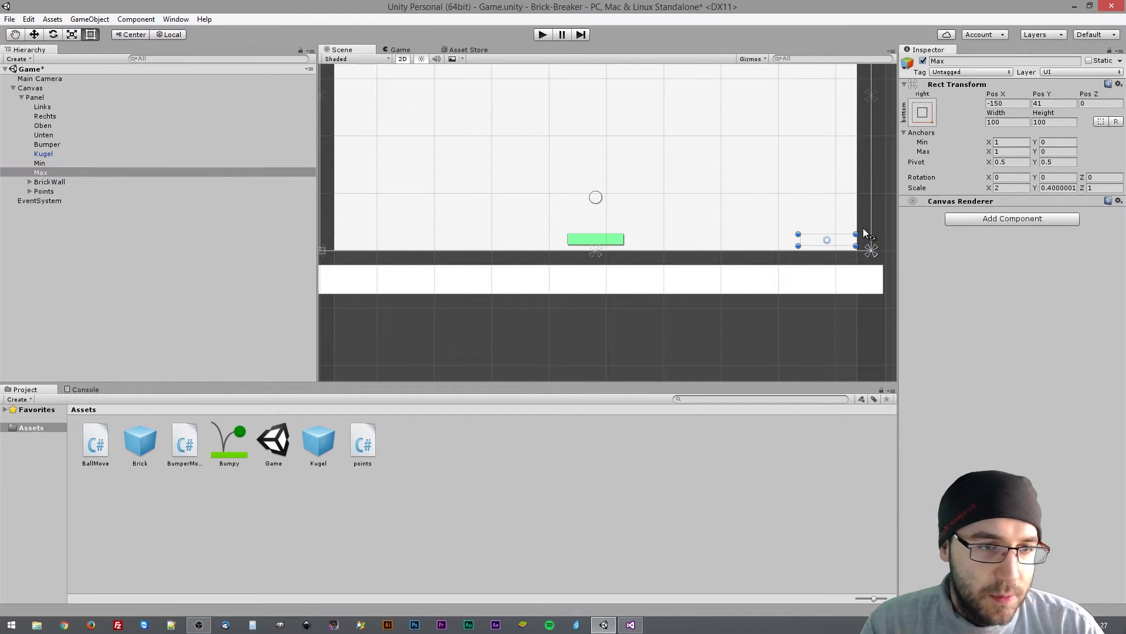
# - Compare Rechts with Max, then open Bumper's Move script showing Min X, Max X and Speed 10
pyautogui.click(52, 117)
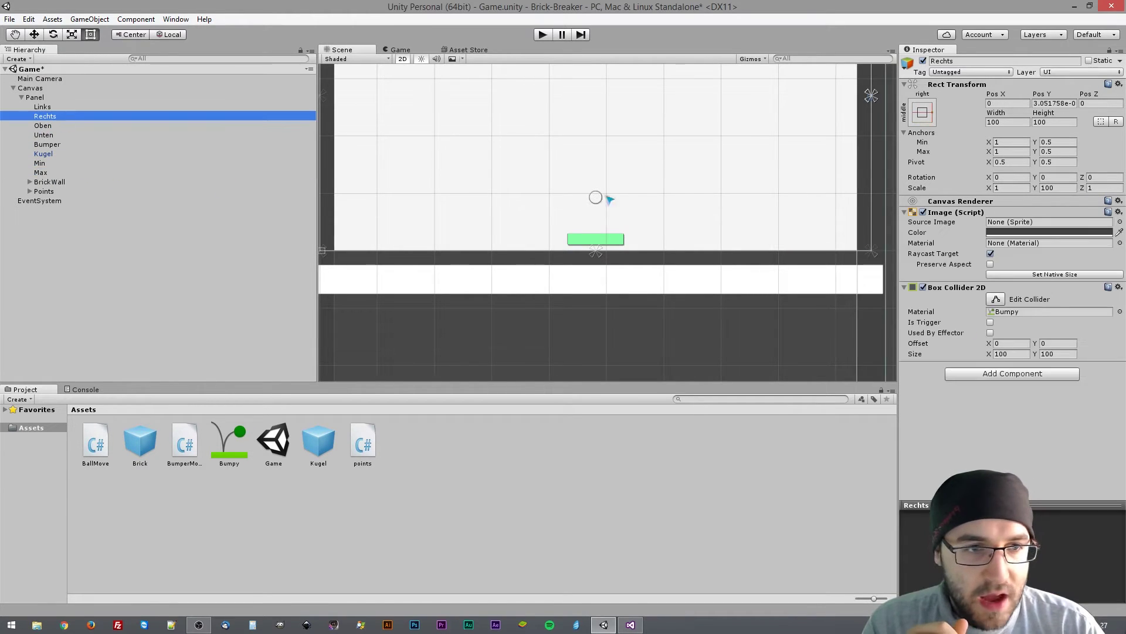
pyautogui.keyDown('ctrl'); pyautogui.click(41, 173); pyautogui.keyUp('ctrl')
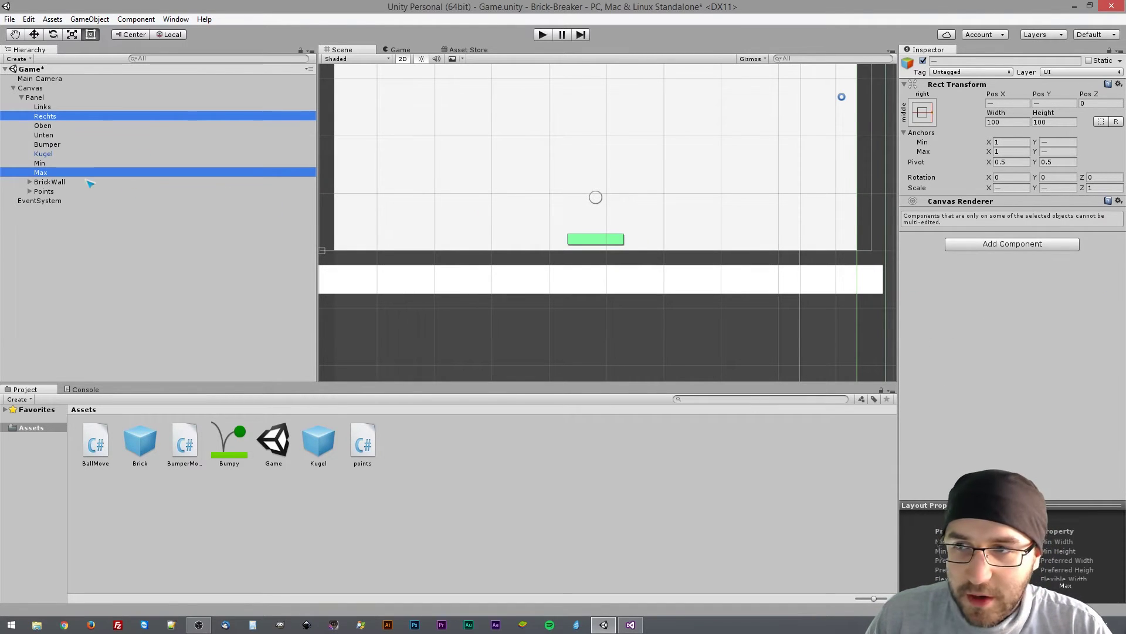
pyautogui.click(41, 172)
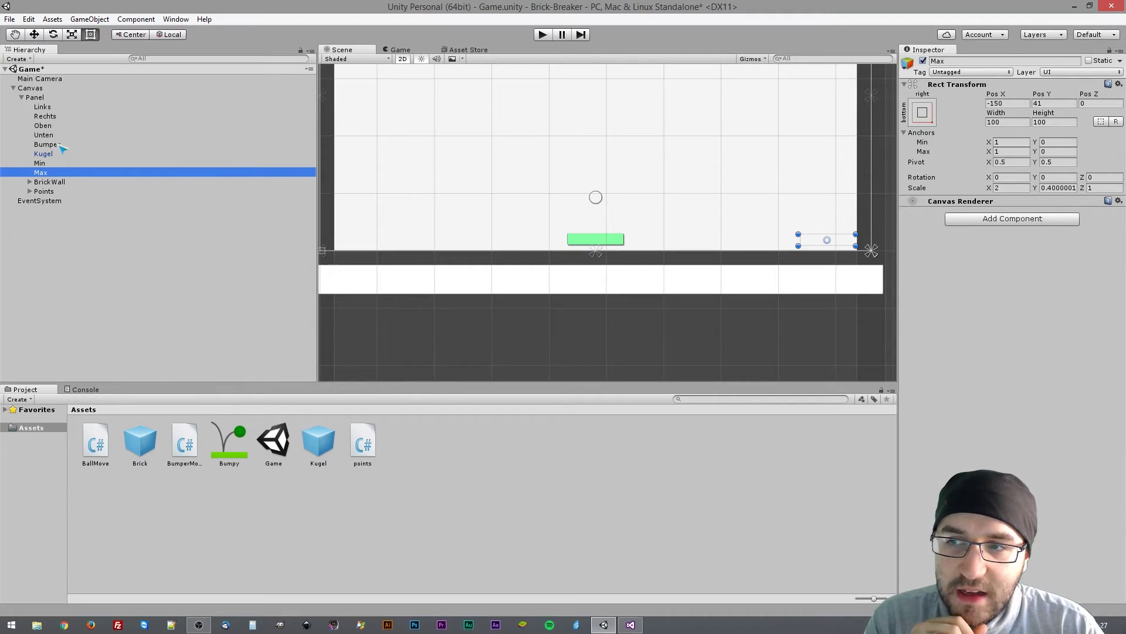
pyautogui.click(49, 164)
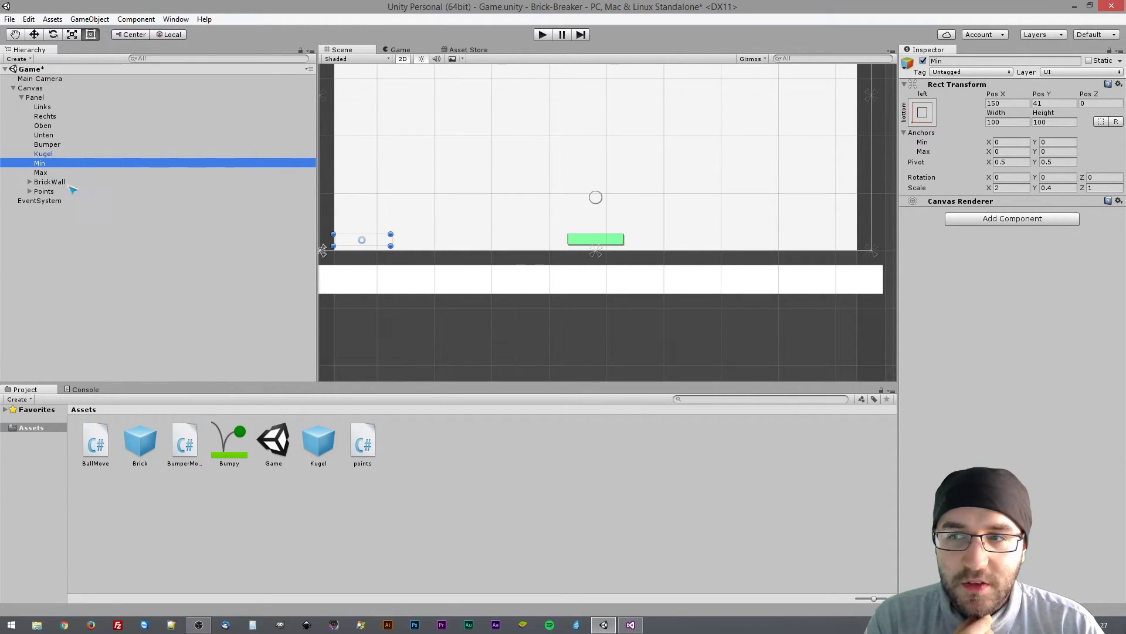
pyautogui.click(58, 173)
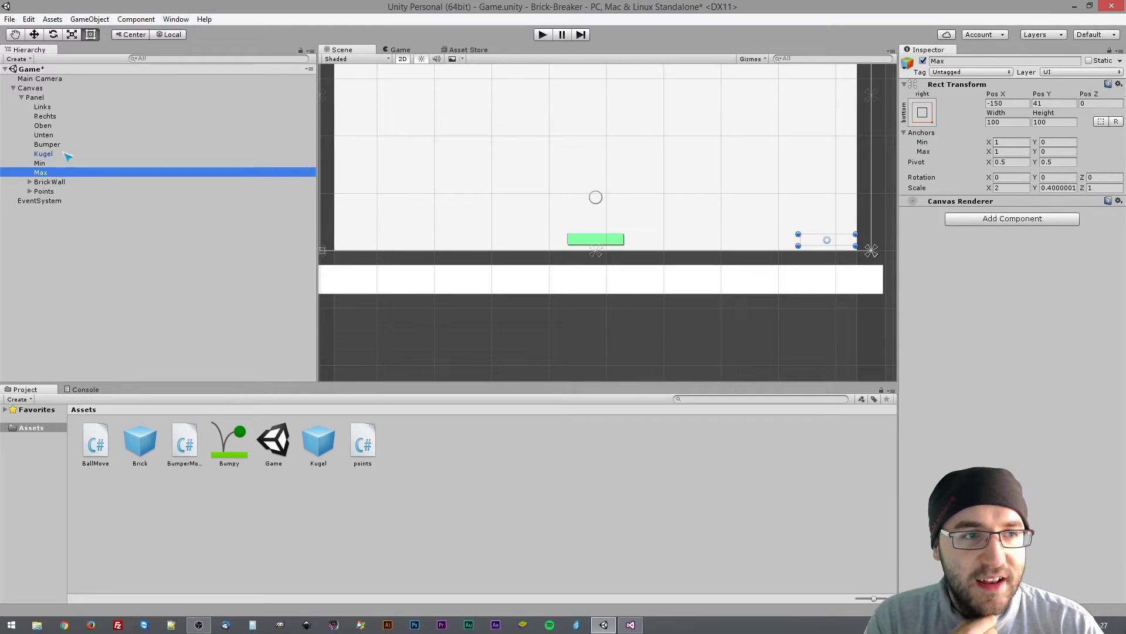
pyautogui.click(67, 154)
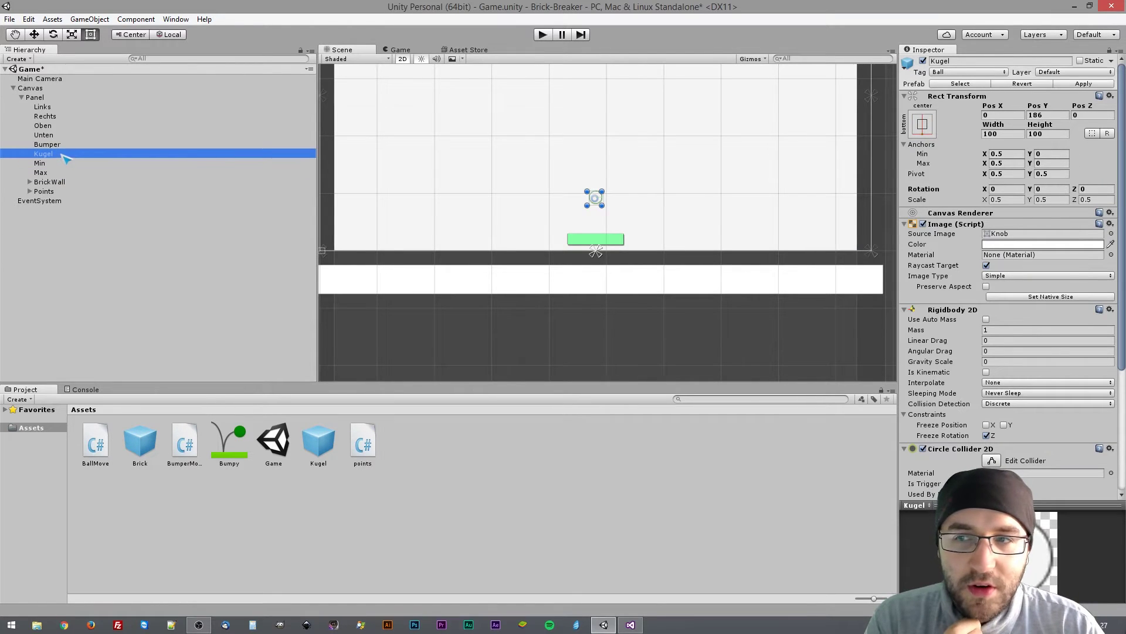
pyautogui.click(64, 145)
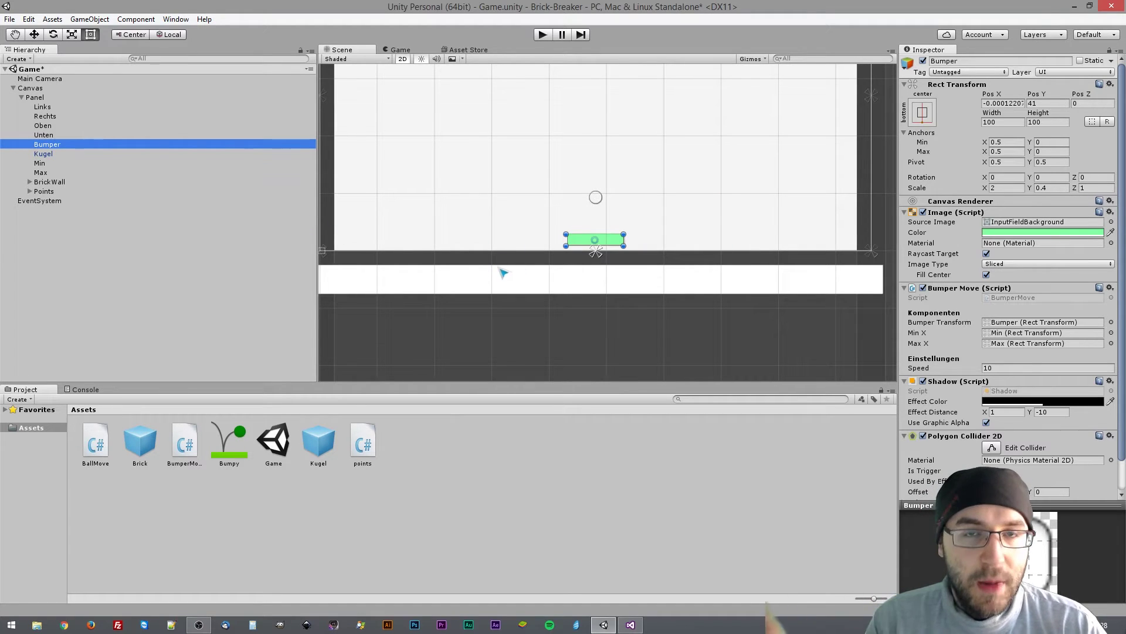
# - Select BrickWall, pan it into view, and expand it to inspect the first Brick
pyautogui.click(58, 183)
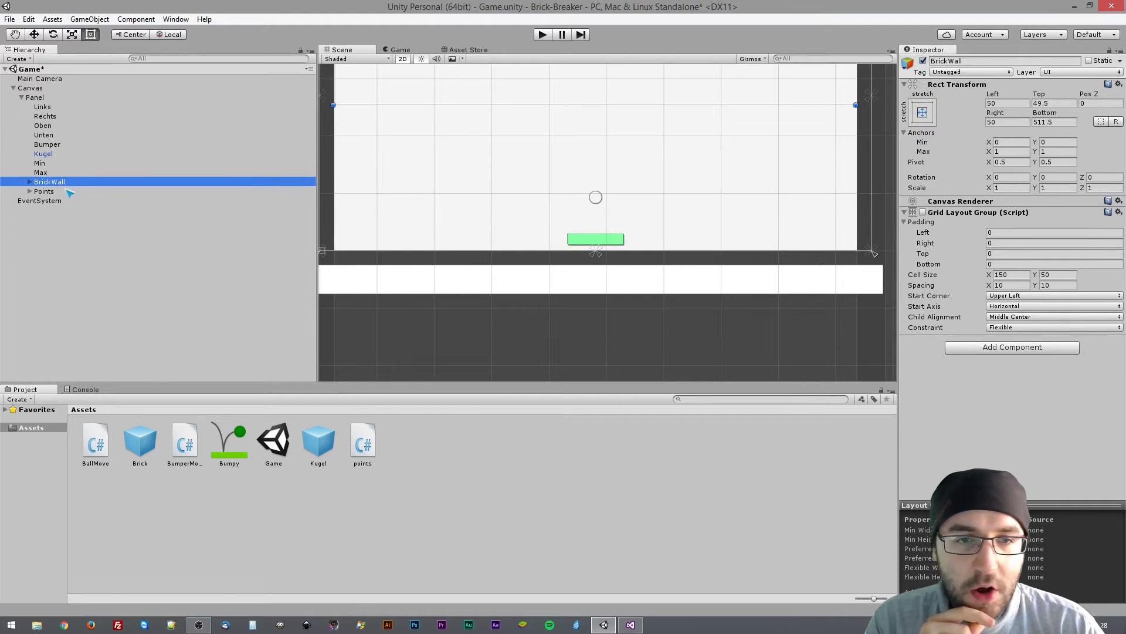
pyautogui.moveTo(482, 178); pyautogui.dragTo(470, 312, button='middle')
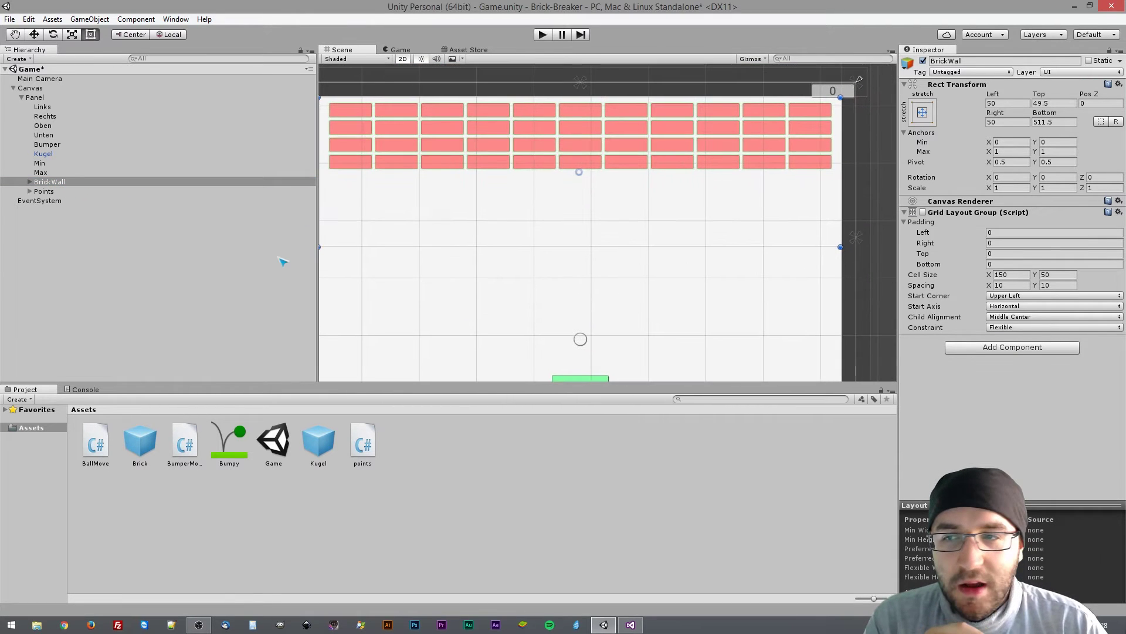
pyautogui.click(30, 183)
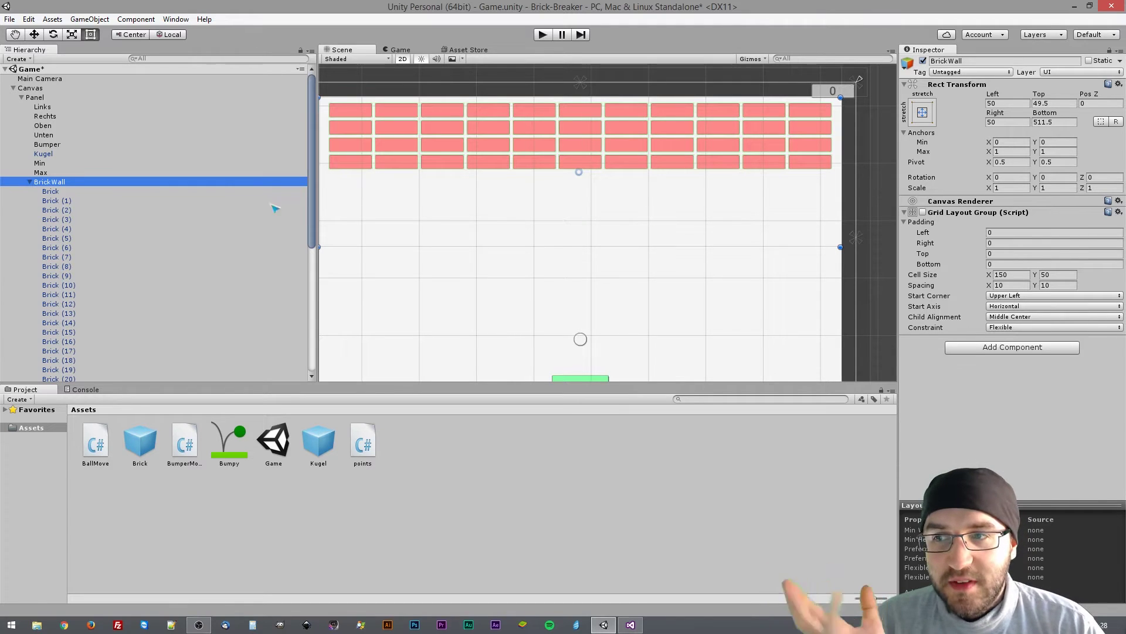
pyautogui.click(83, 192)
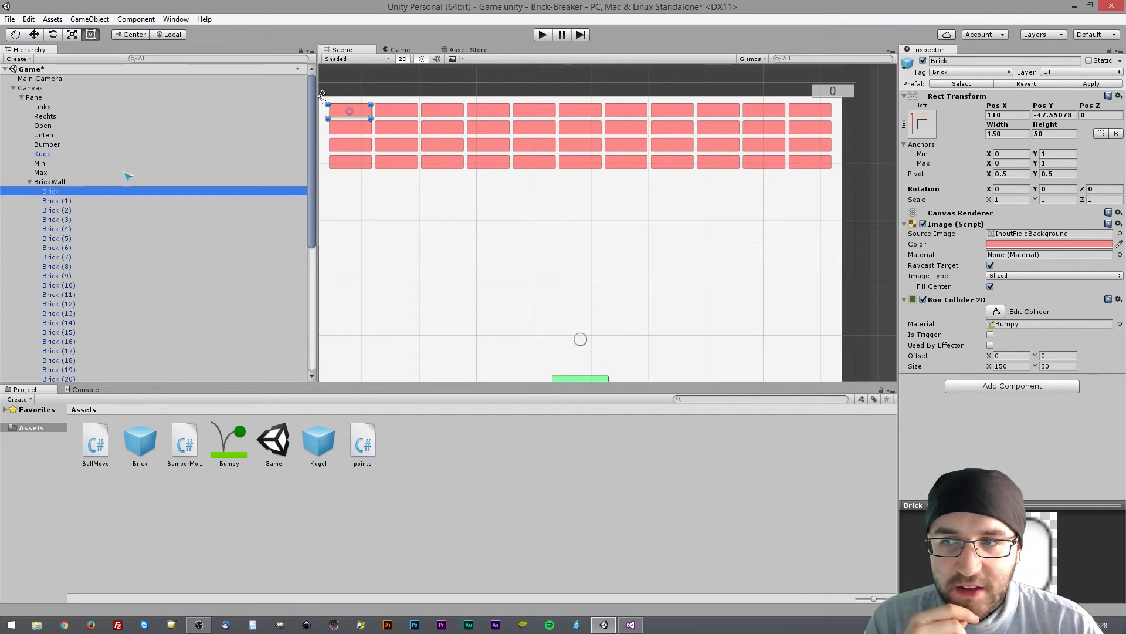
# - Reselect BrickWall to show its 150×50 Grid Layout Group and zoom out over the playfield
pyautogui.click(68, 183)
pyautogui.click(67, 192)
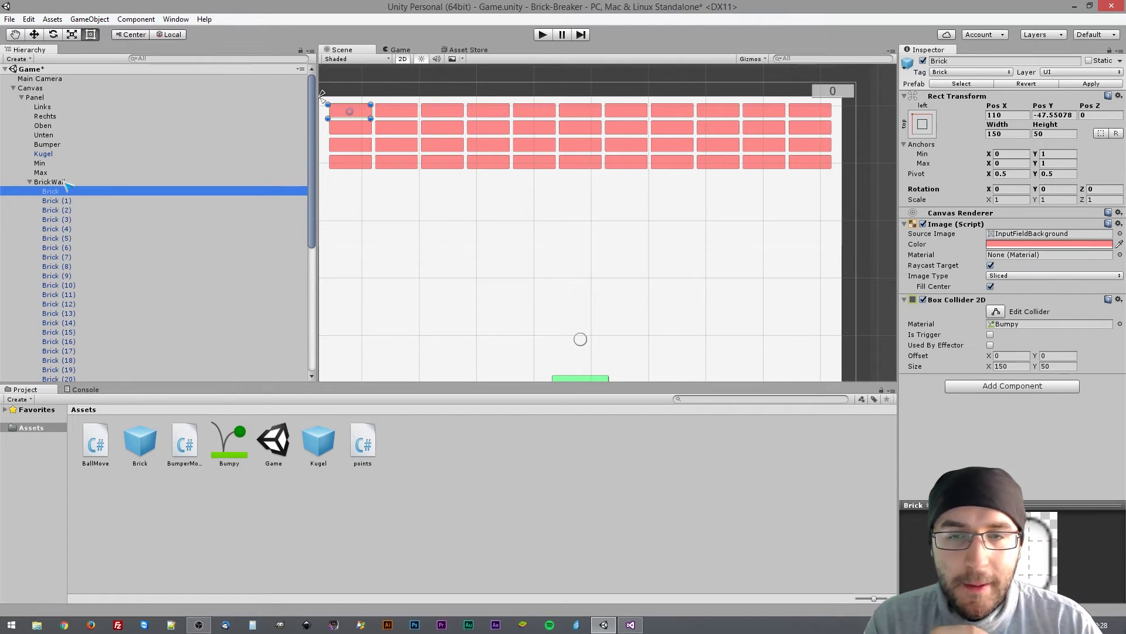
pyautogui.click(67, 184)
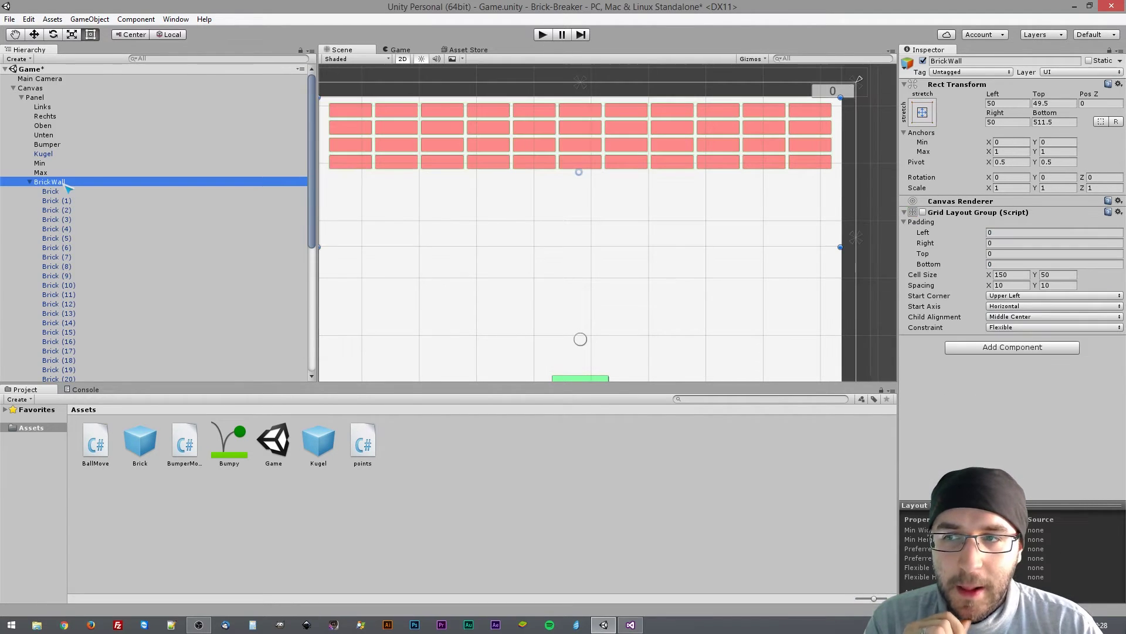
pyautogui.scroll(-1, 551, 196)
pyautogui.scroll(-2, 545, 198)
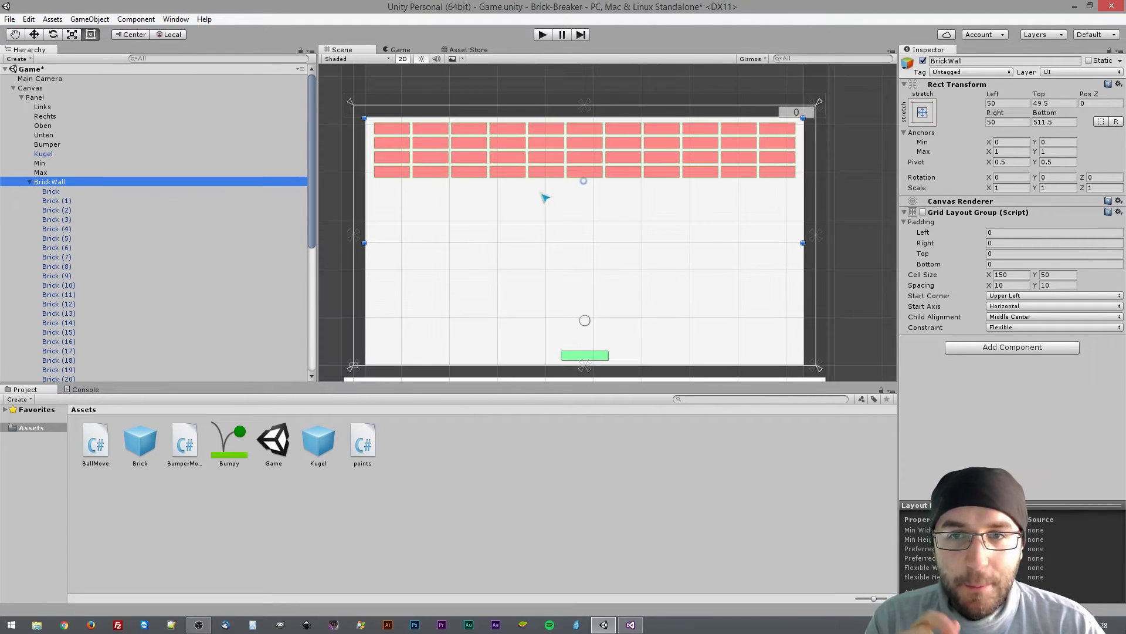
# - Drag BrickWall's bottom edge up to Bottom 707.5, toggling Grid Layout Group off and back on
pyautogui.click(923, 212)
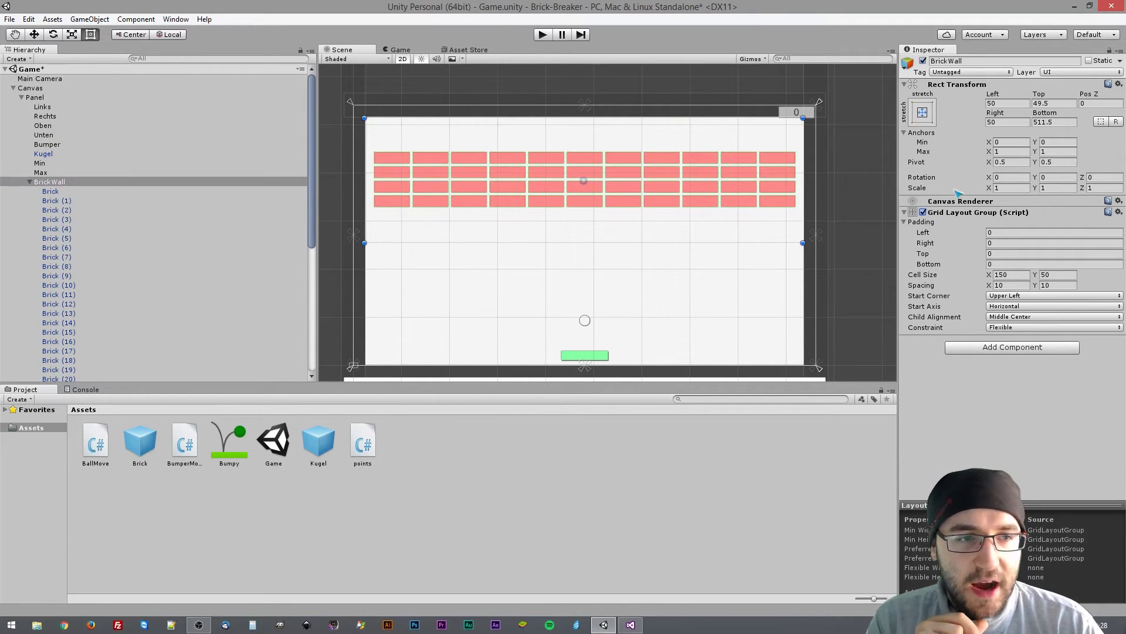
pyautogui.click(923, 212)
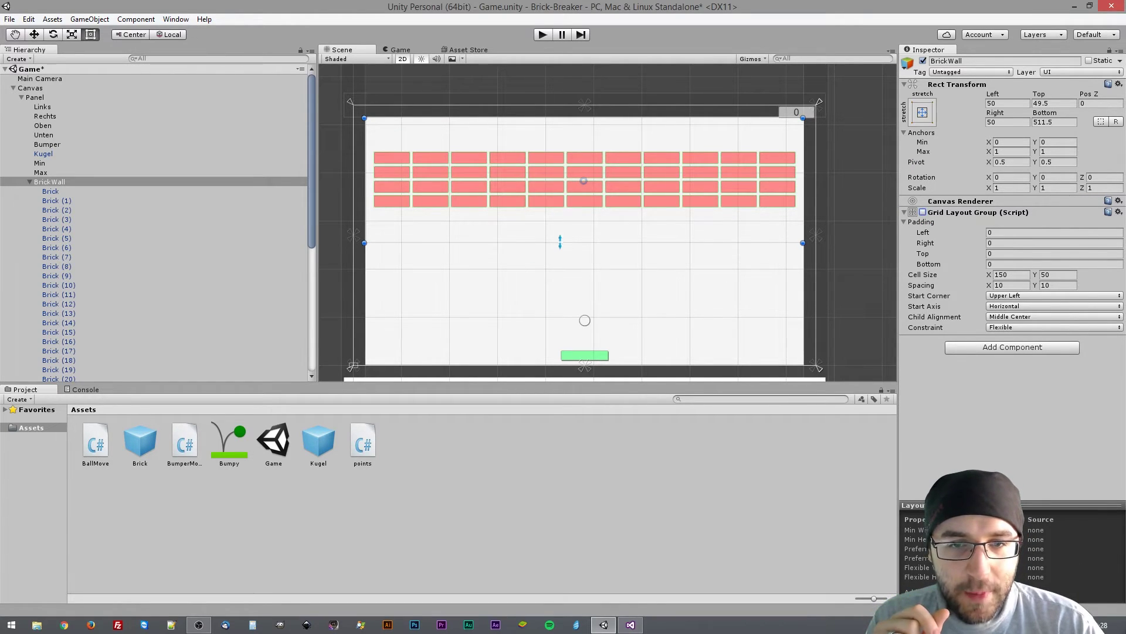
pyautogui.moveTo(560, 241); pyautogui.dragTo(572, 247)
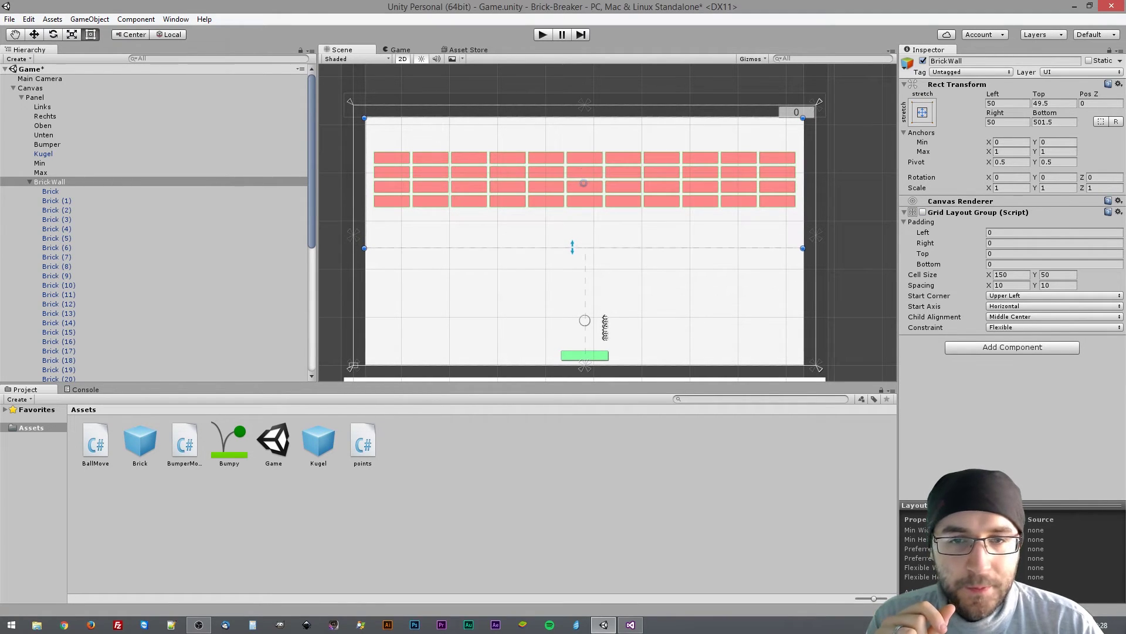
pyautogui.click(924, 212)
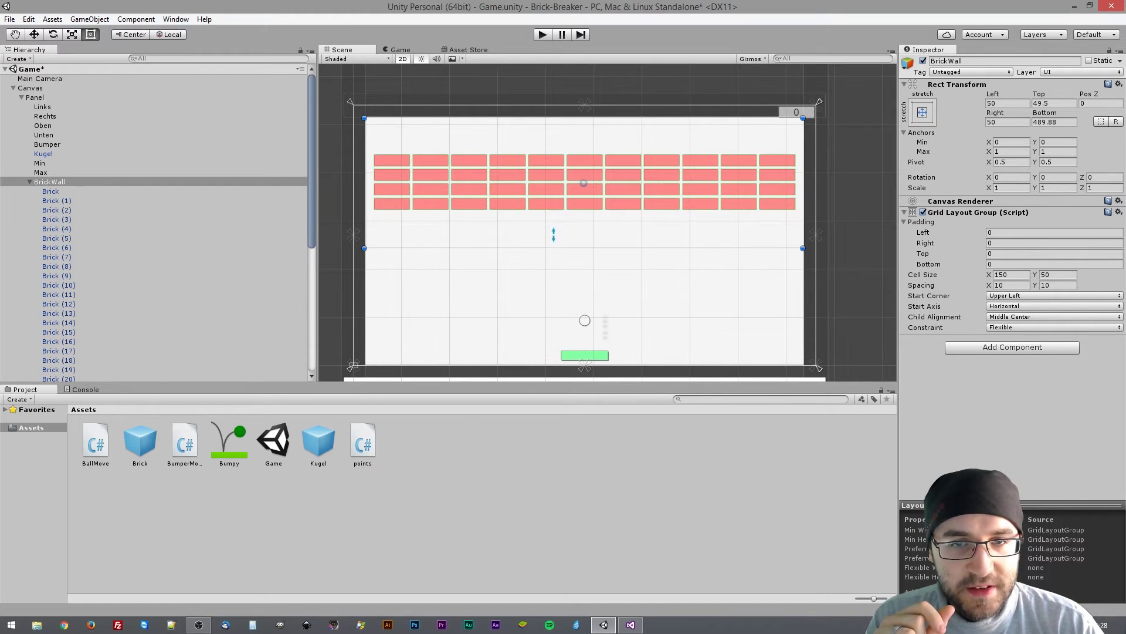
pyautogui.moveTo(554, 235); pyautogui.dragTo(555, 195)
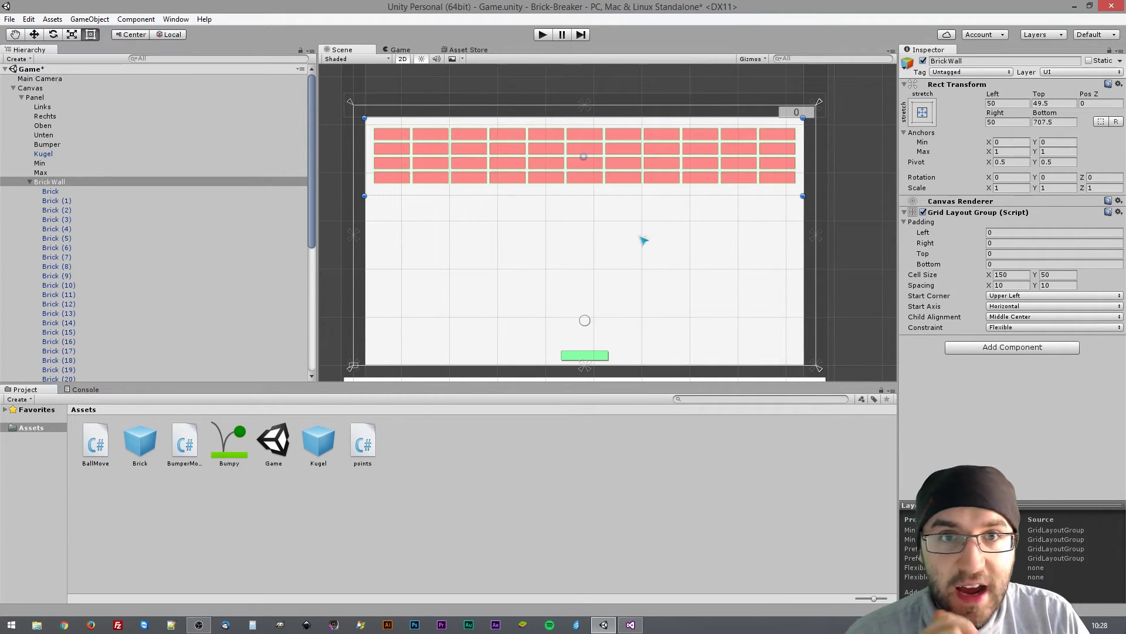
pyautogui.click(923, 213)
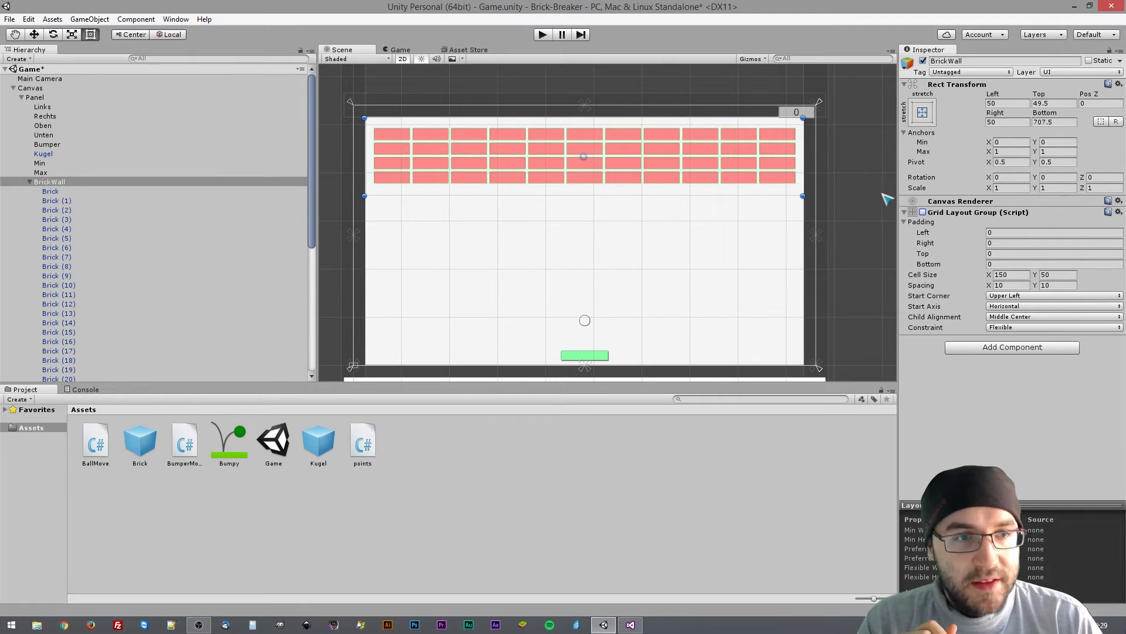
pyautogui.click(923, 212)
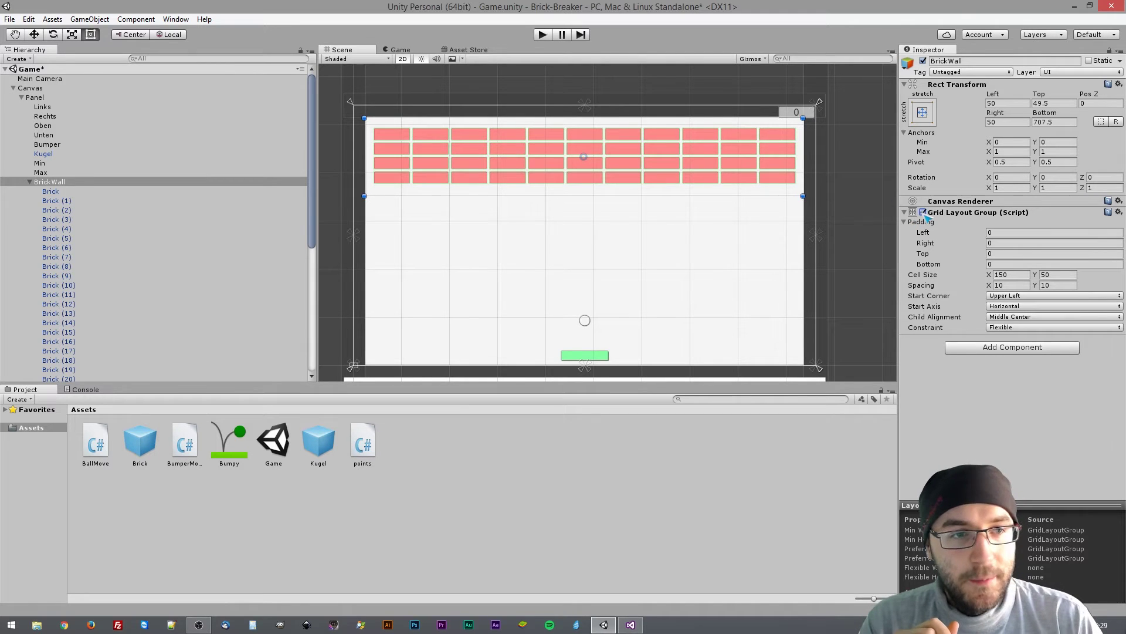
# - Play-test the game, steering the paddle left and right toward the ball, then stop
pyautogui.click(547, 39)
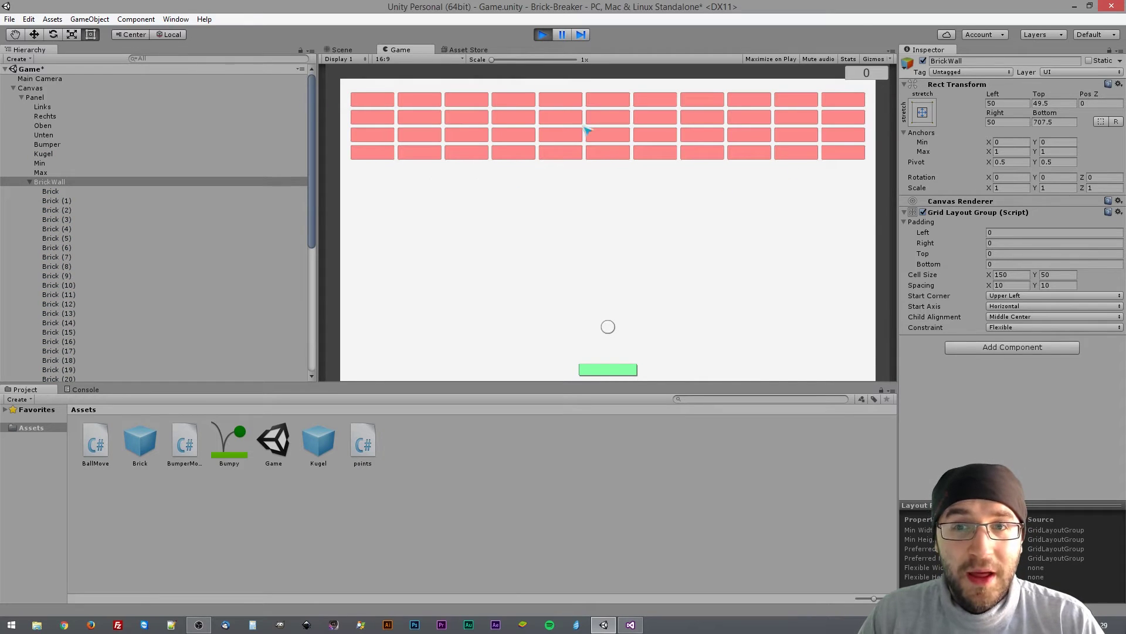
pyautogui.press('Right')
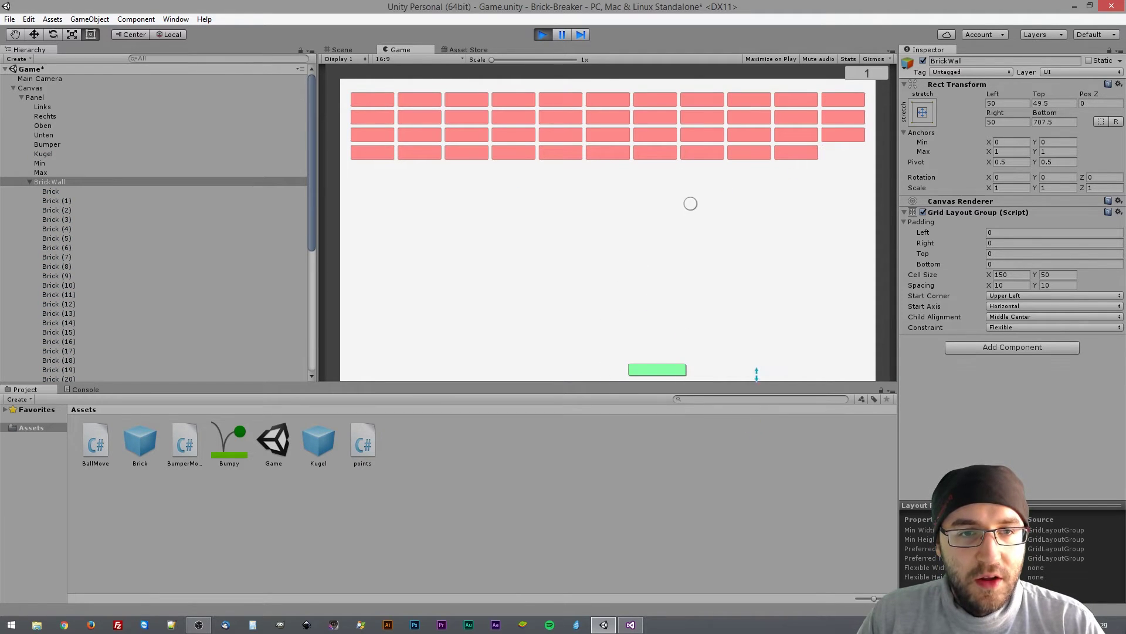
pyautogui.press('Right')
pyautogui.press('Left')
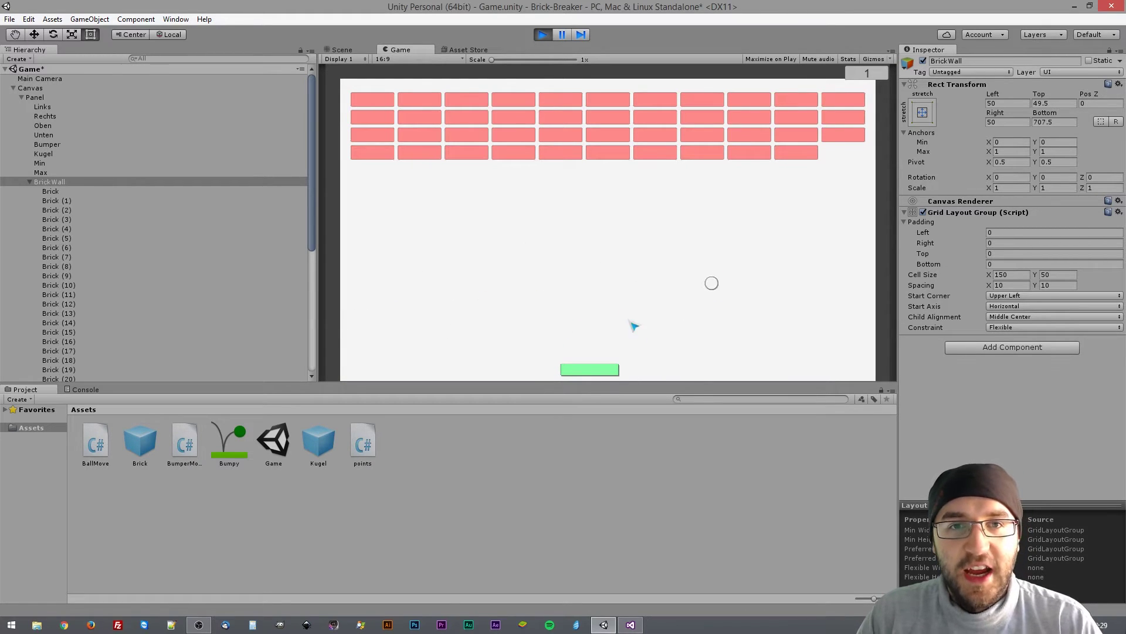
pyautogui.press('Right')
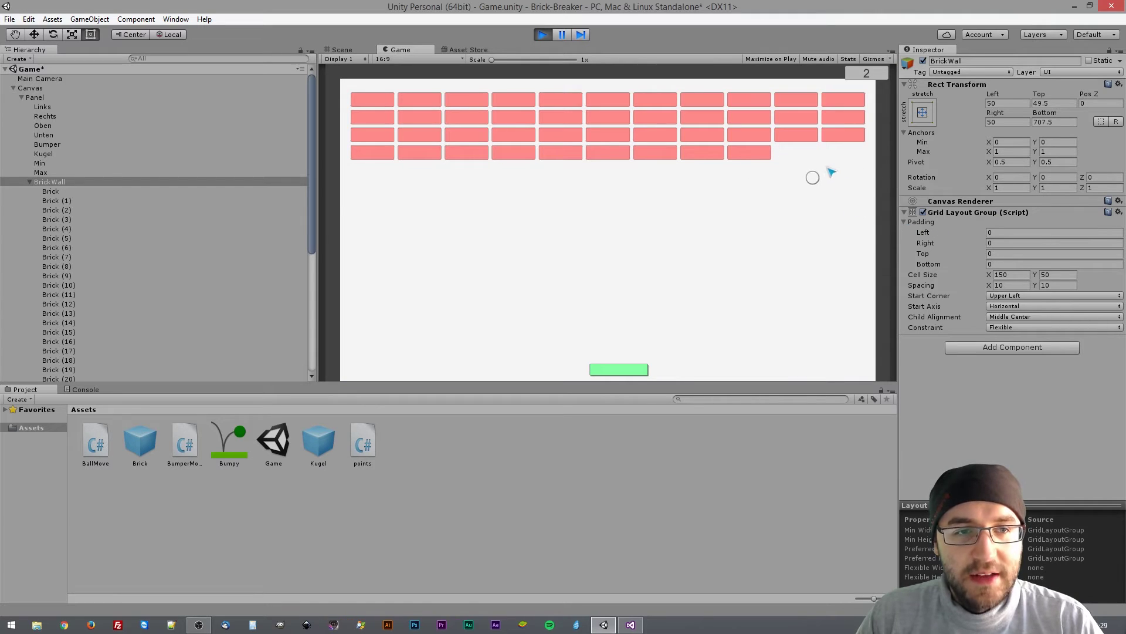
pyautogui.press('Left')
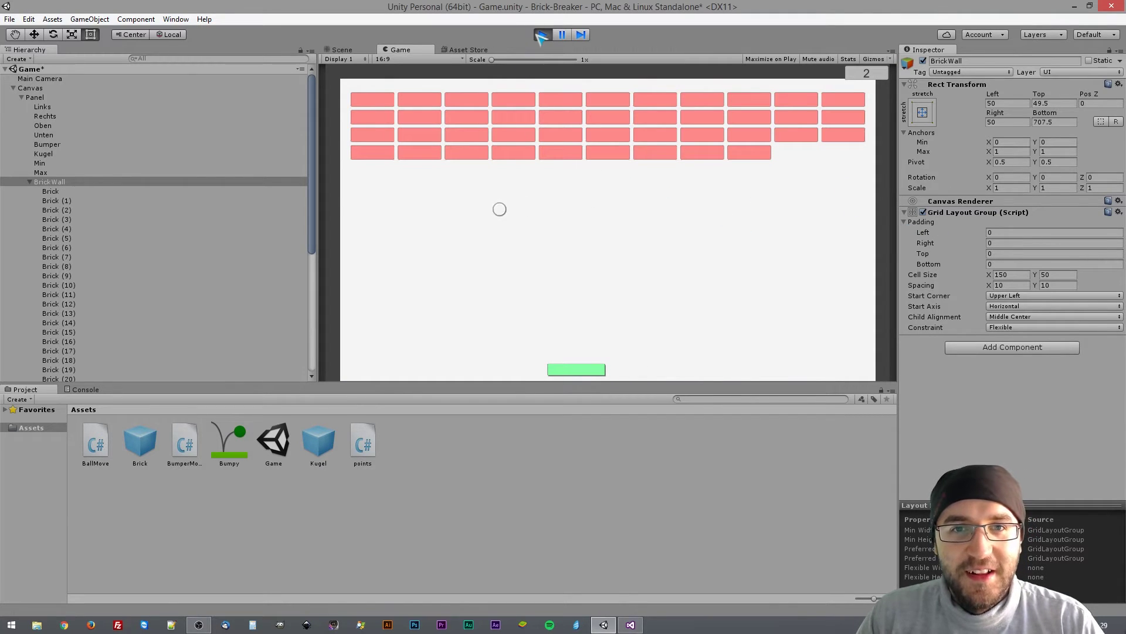
pyautogui.click(542, 35)
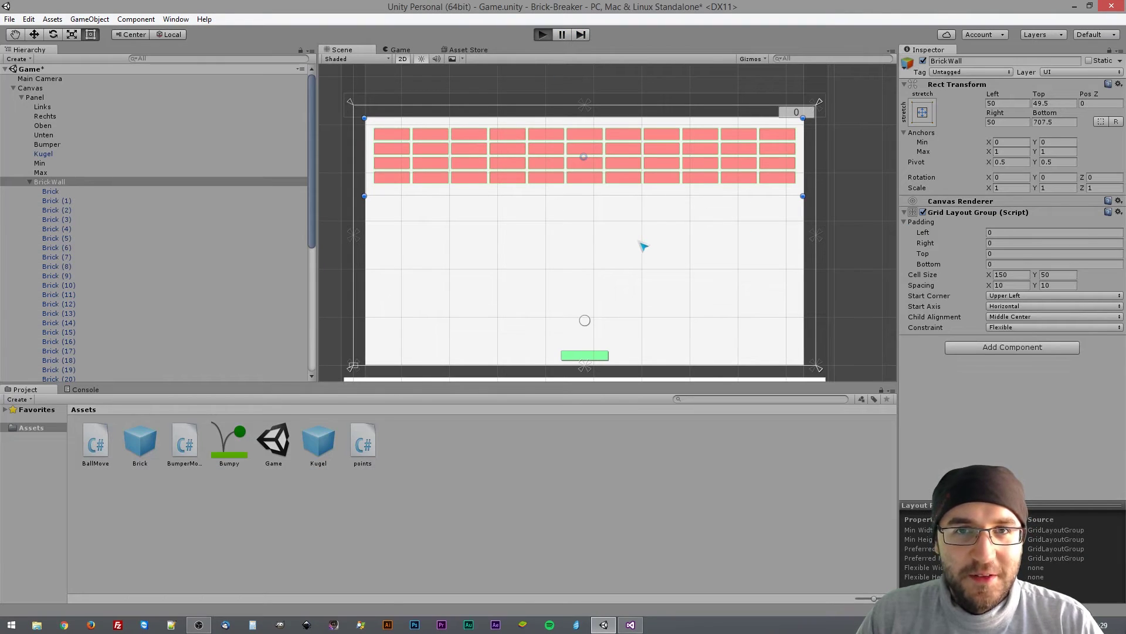
# - Disable BrickWall's Grid Layout Group and run the game again to test the gaps
pyautogui.hotkey('ctrl', 'p')
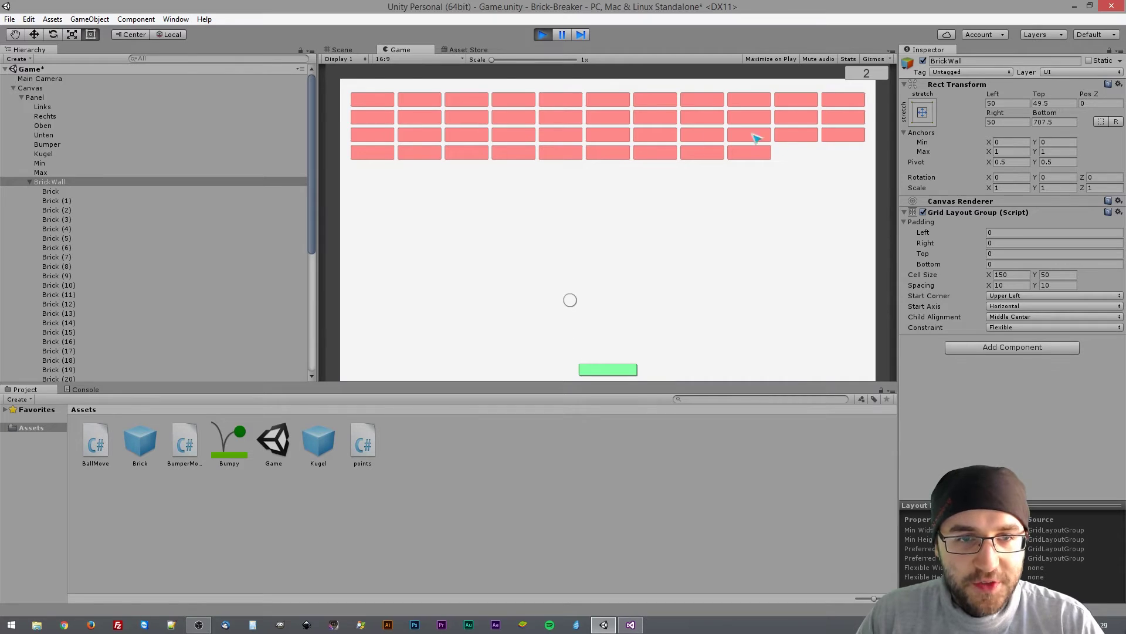
pyautogui.click(552, 35)
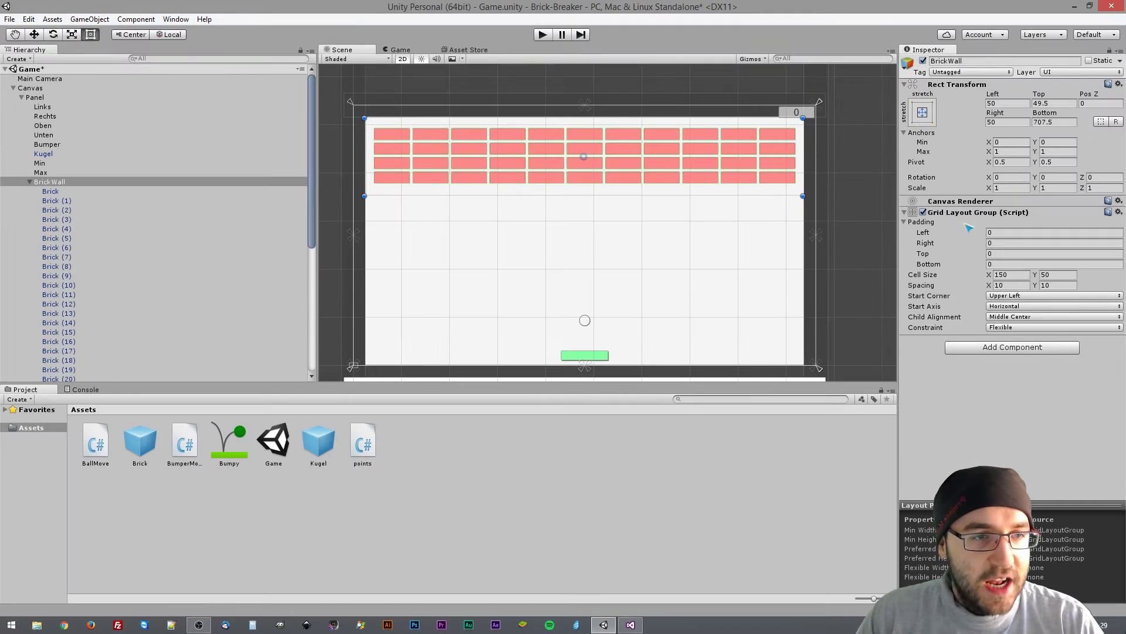
pyautogui.click(925, 212)
pyautogui.click(542, 35)
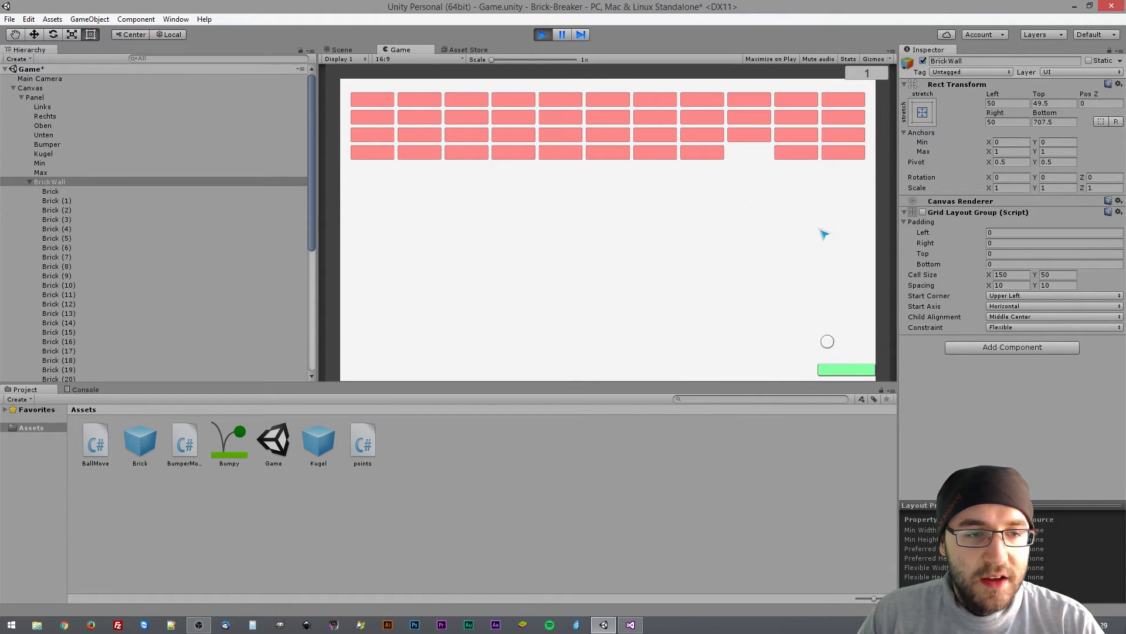
pyautogui.click(543, 34)
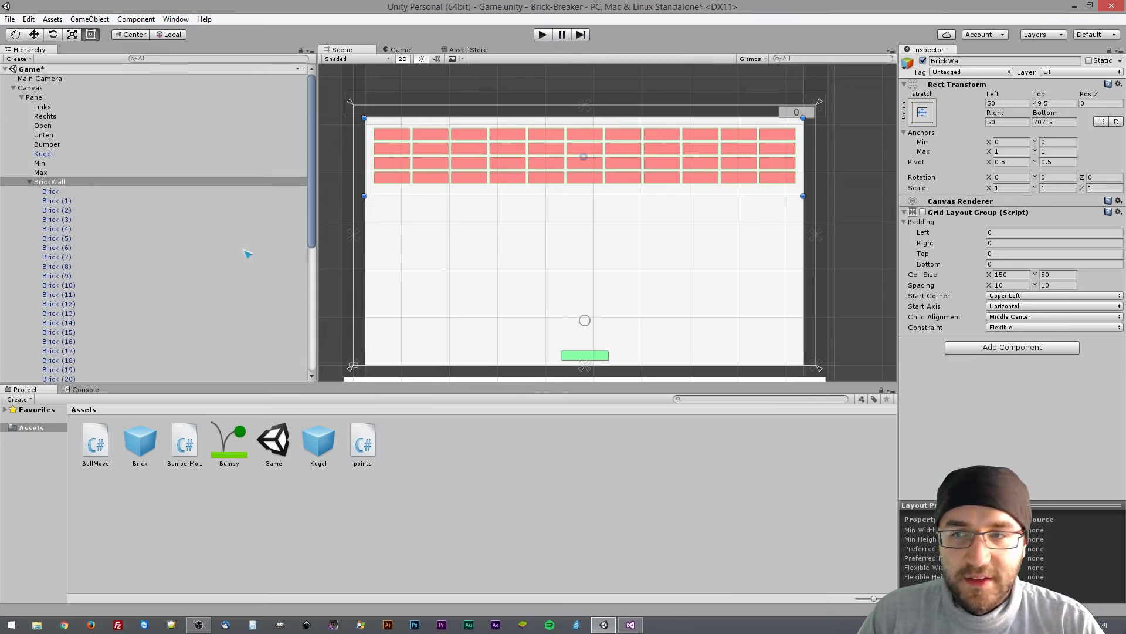
pyautogui.click(63, 192)
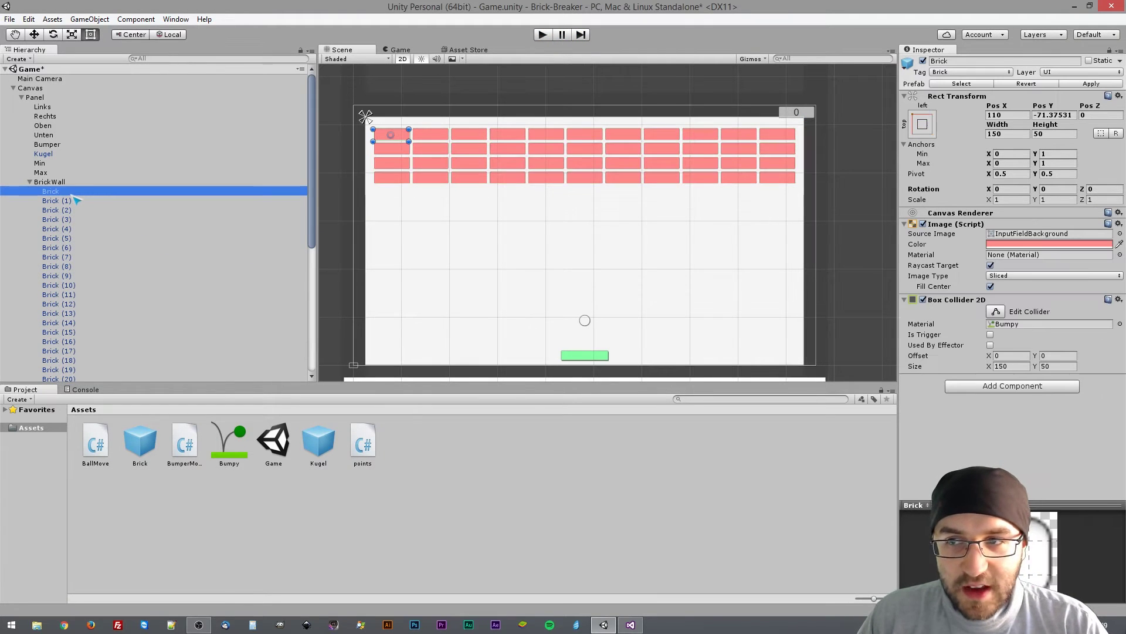
pyautogui.click(32, 184)
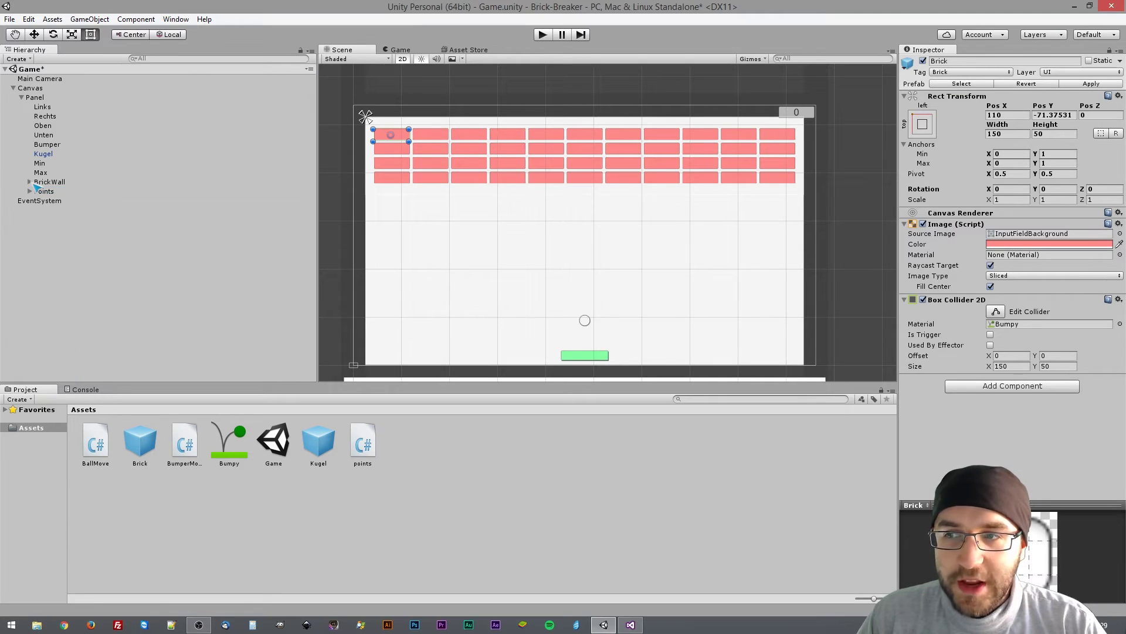
pyautogui.click(44, 191)
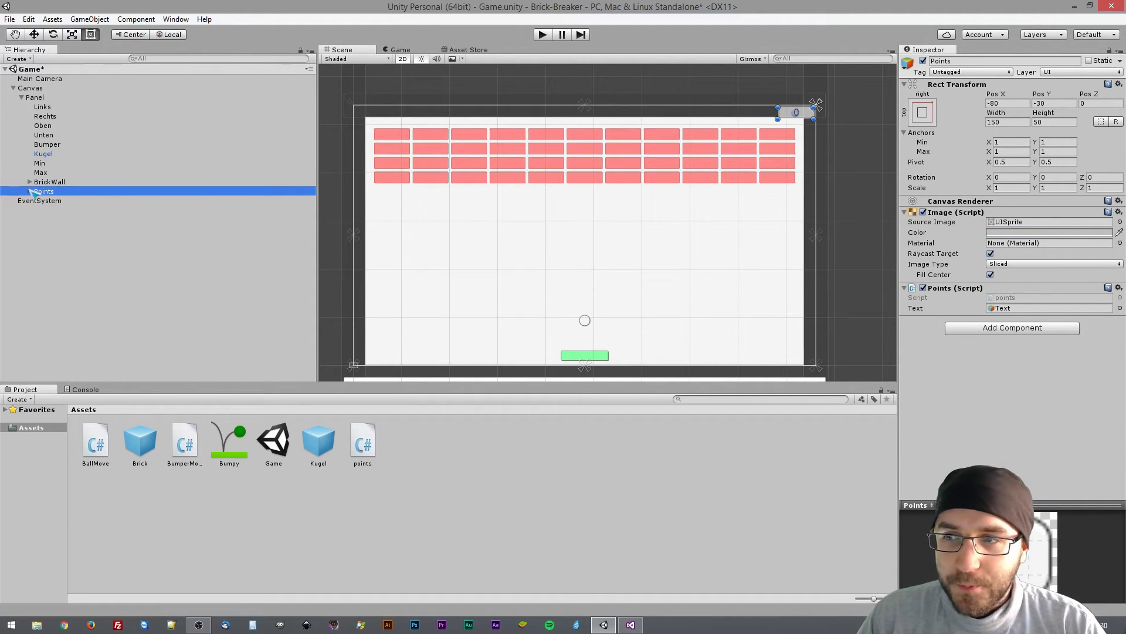
pyautogui.click(29, 191)
pyautogui.click(52, 200)
pyautogui.click(53, 192)
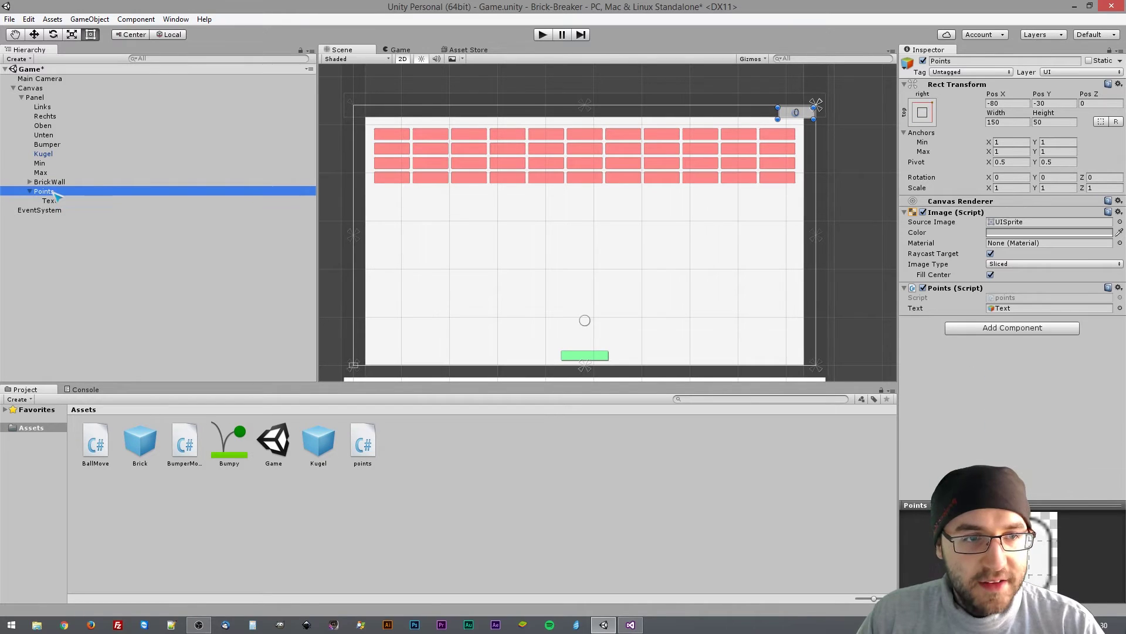
pyautogui.click(50, 201)
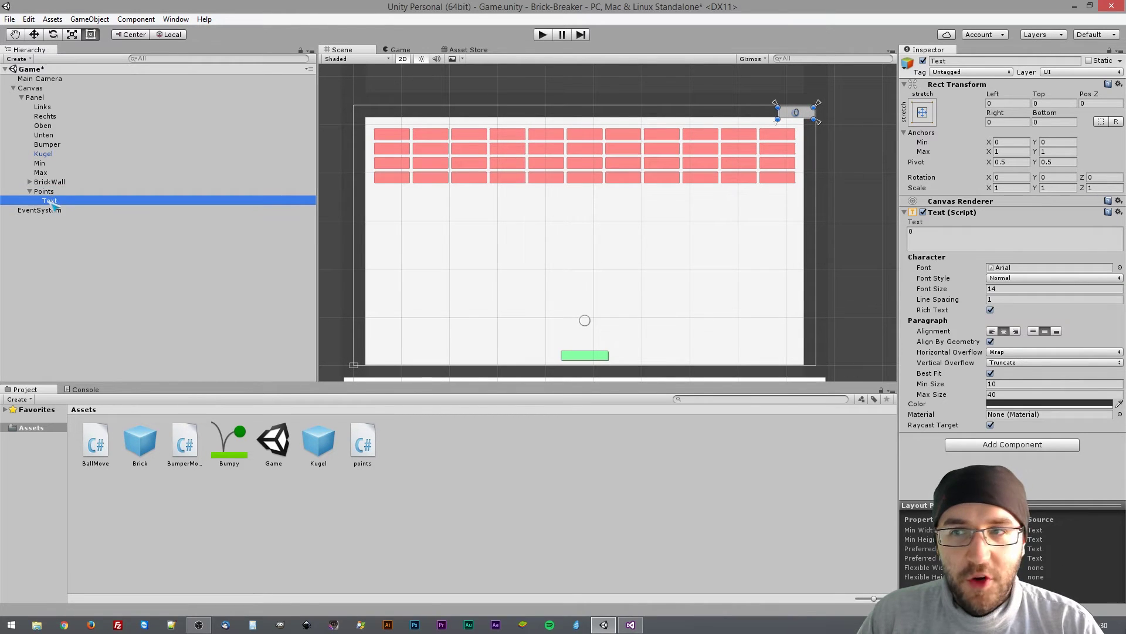
pyautogui.click(51, 194)
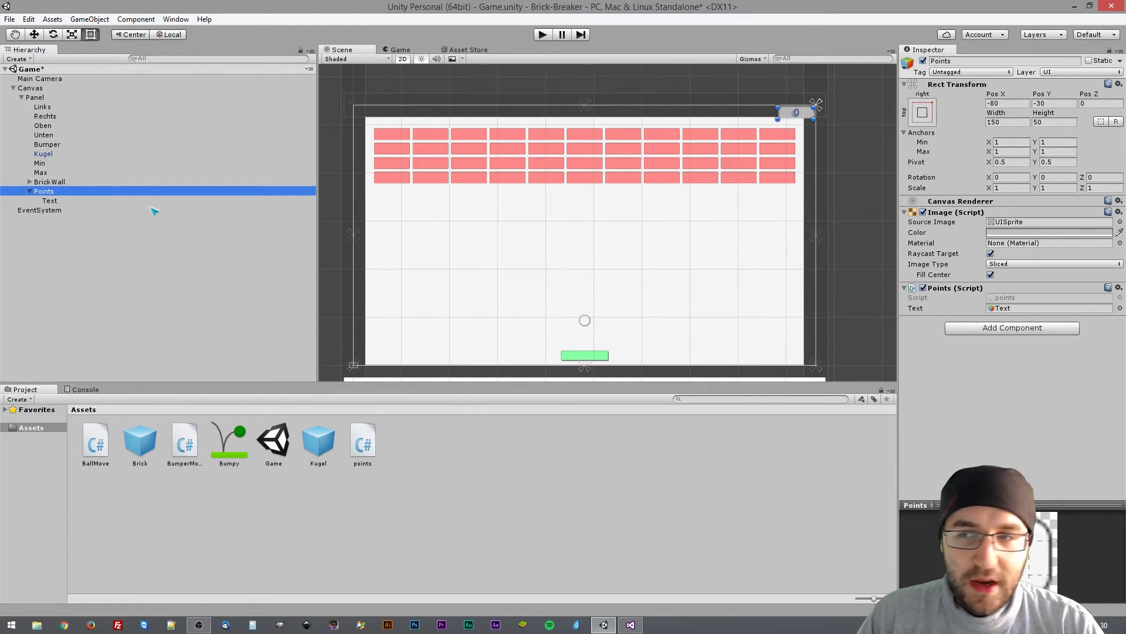
pyautogui.rightClick(54, 191)
pyautogui.moveTo(118, 353)
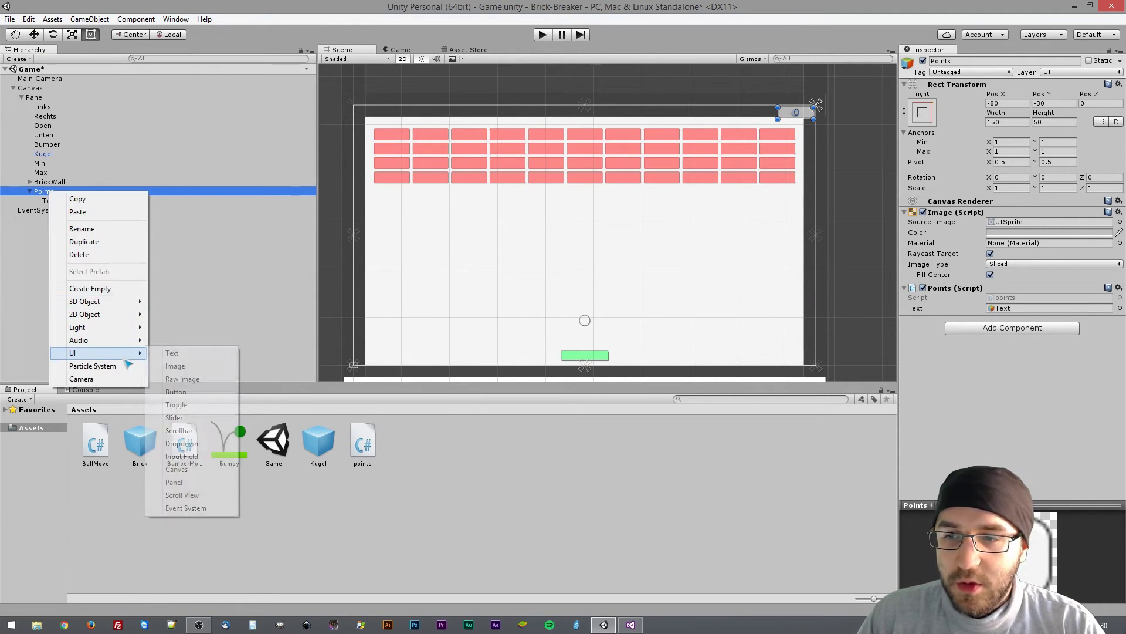
pyautogui.click(49, 200)
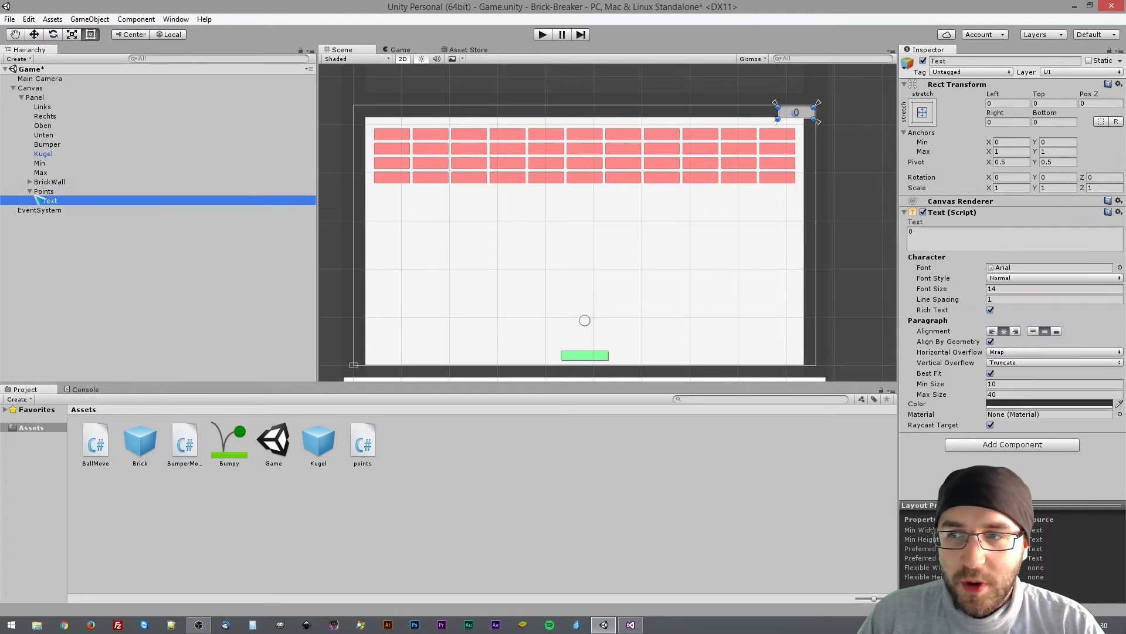
pyautogui.click(45, 193)
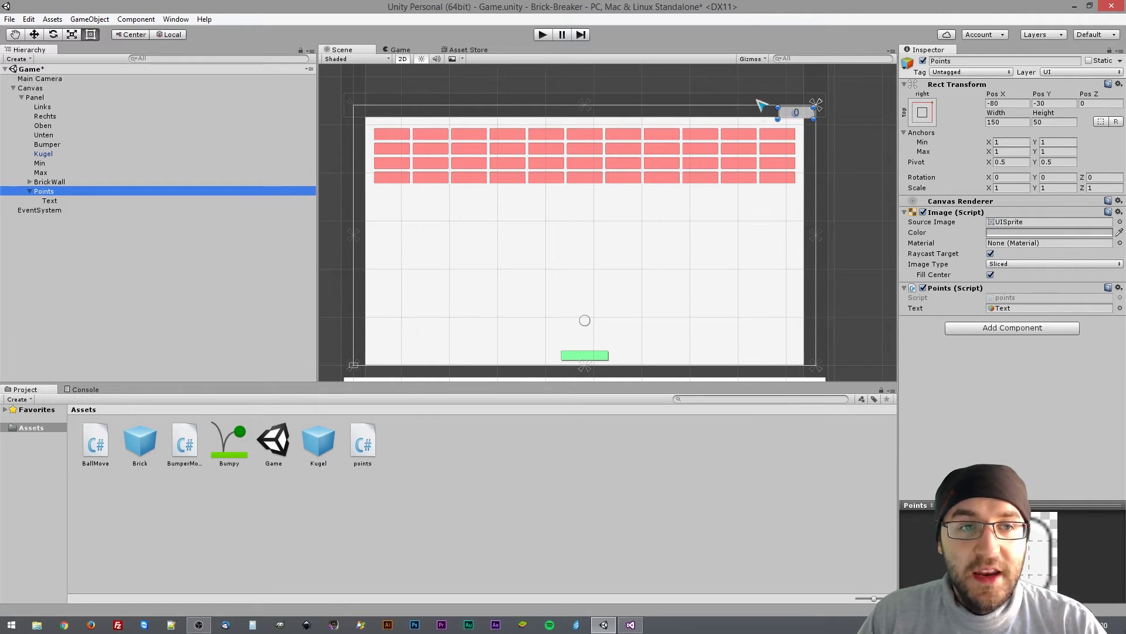
pyautogui.click(64, 201)
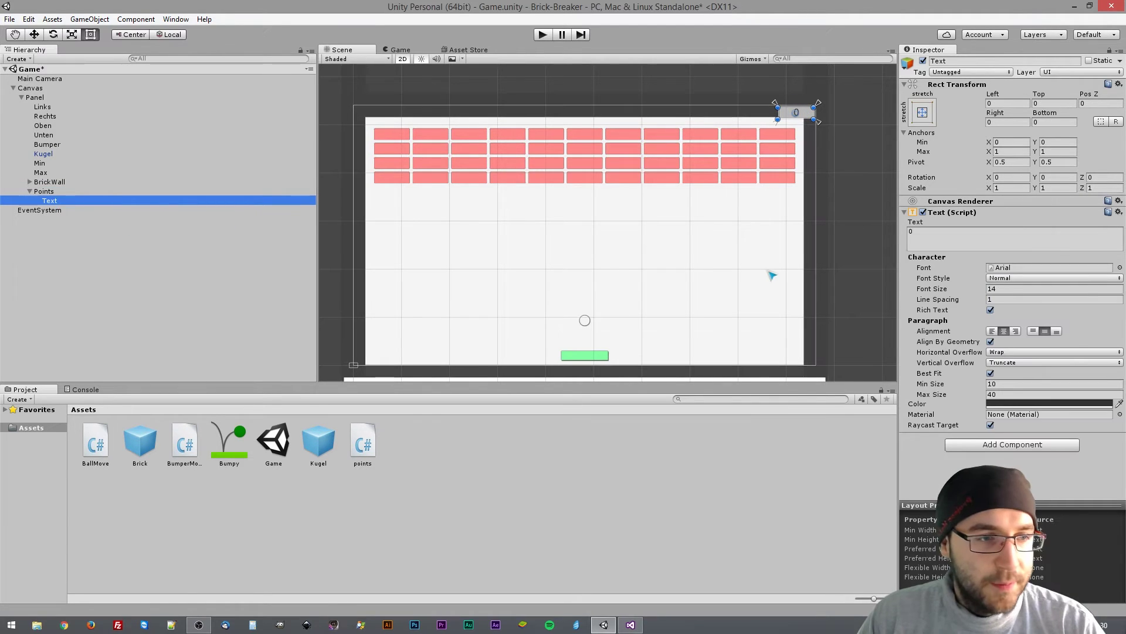
pyautogui.scroll(2, 818, 134)
pyautogui.scroll(-2, 819, 134)
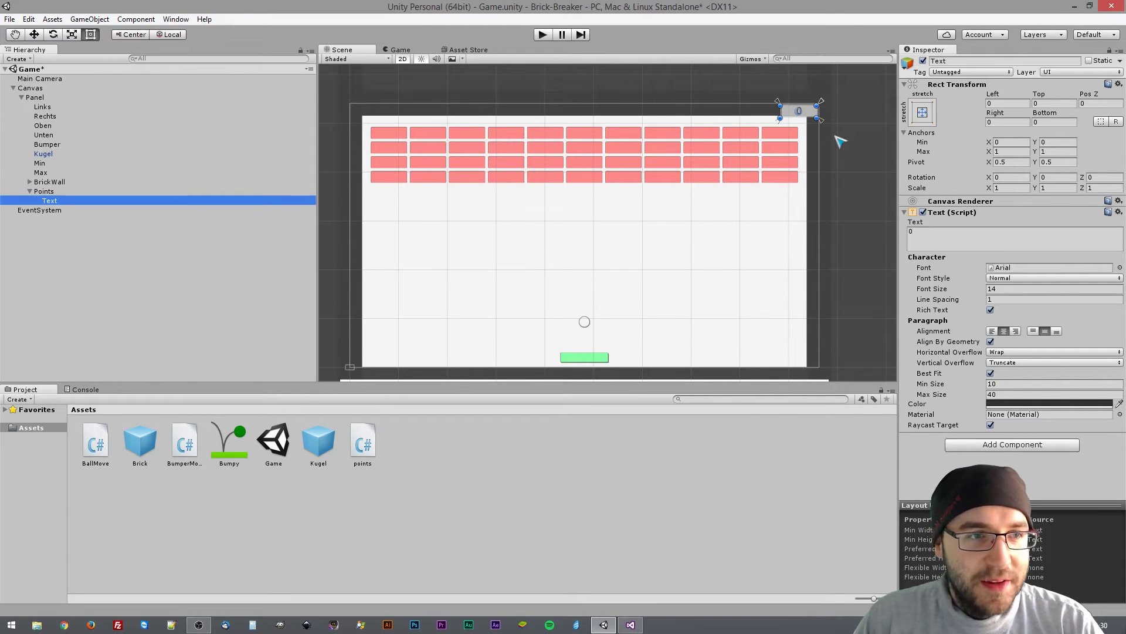
pyautogui.moveTo(842, 73); pyautogui.dragTo(601, 283, button='middle')
pyautogui.scroll(3, 720, 170)
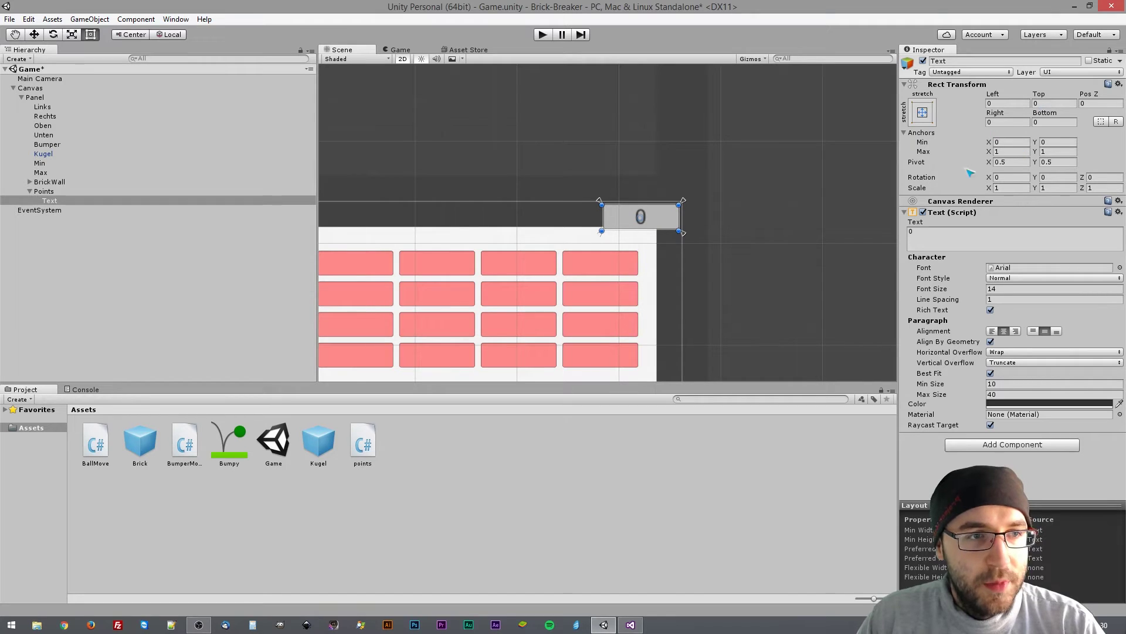
pyautogui.scroll(-4, 510, 314)
pyautogui.scroll(-3, 658, 189)
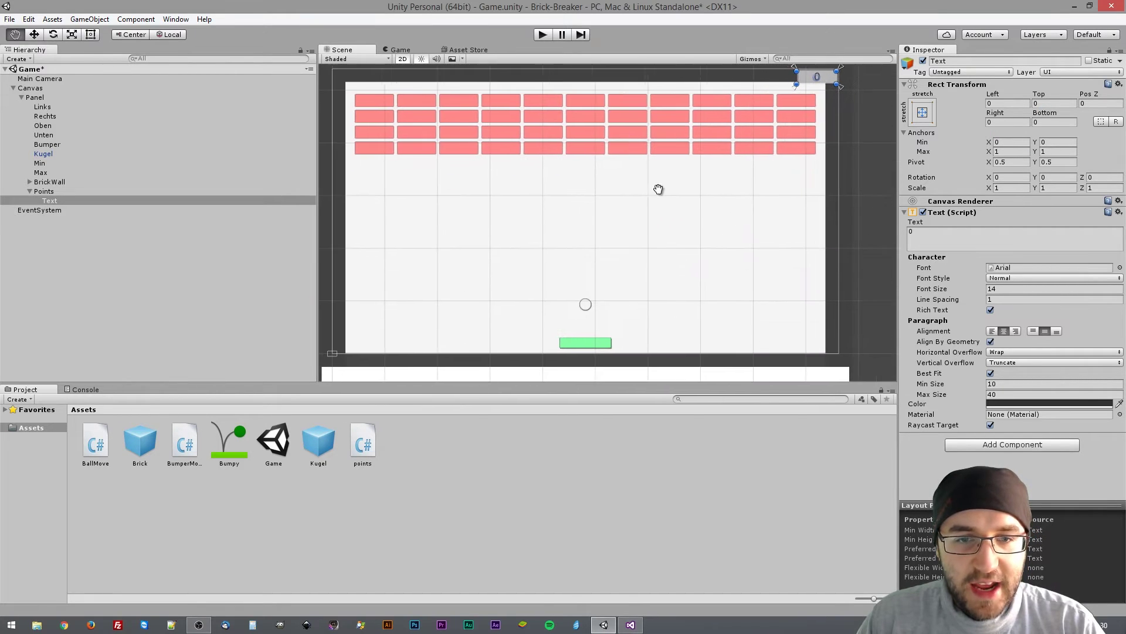
pyautogui.click(56, 192)
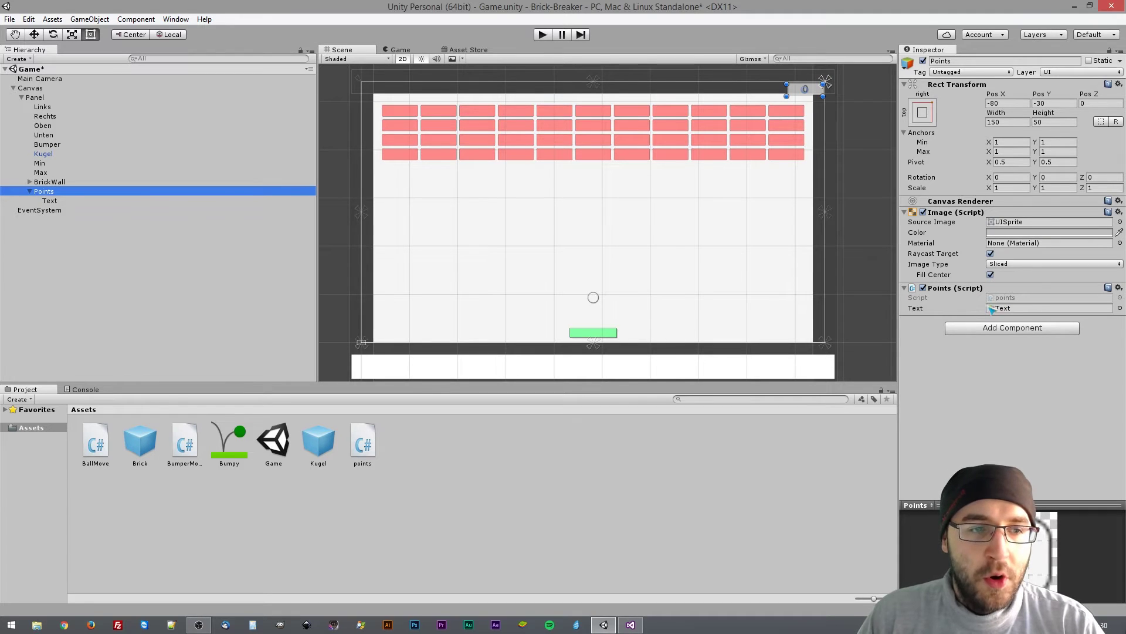
pyautogui.click(51, 201)
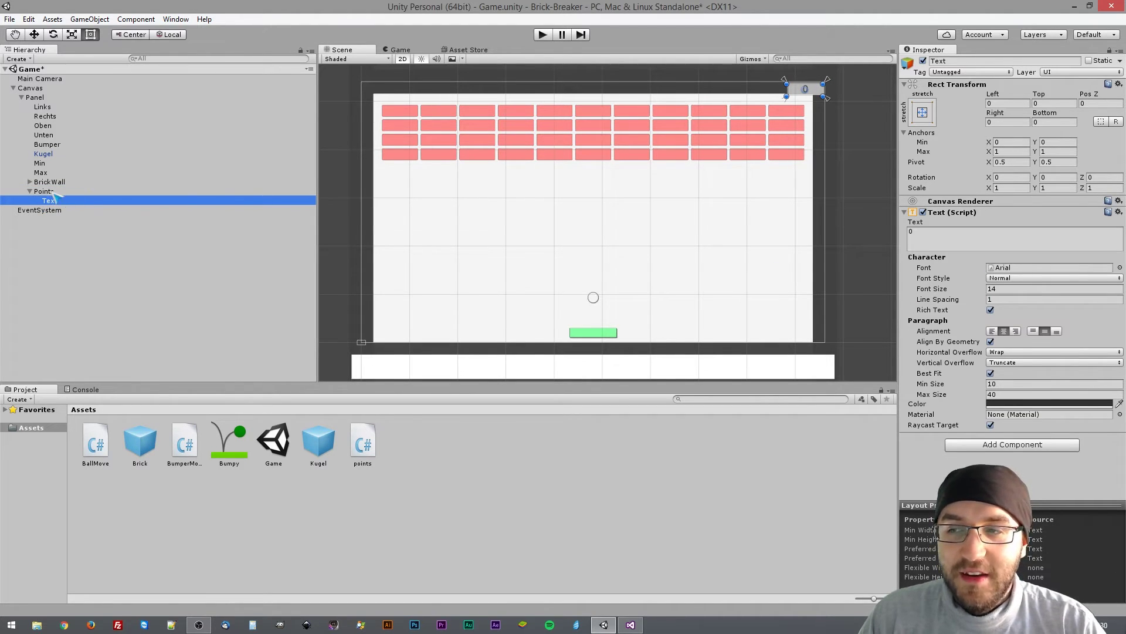
pyautogui.click(48, 192)
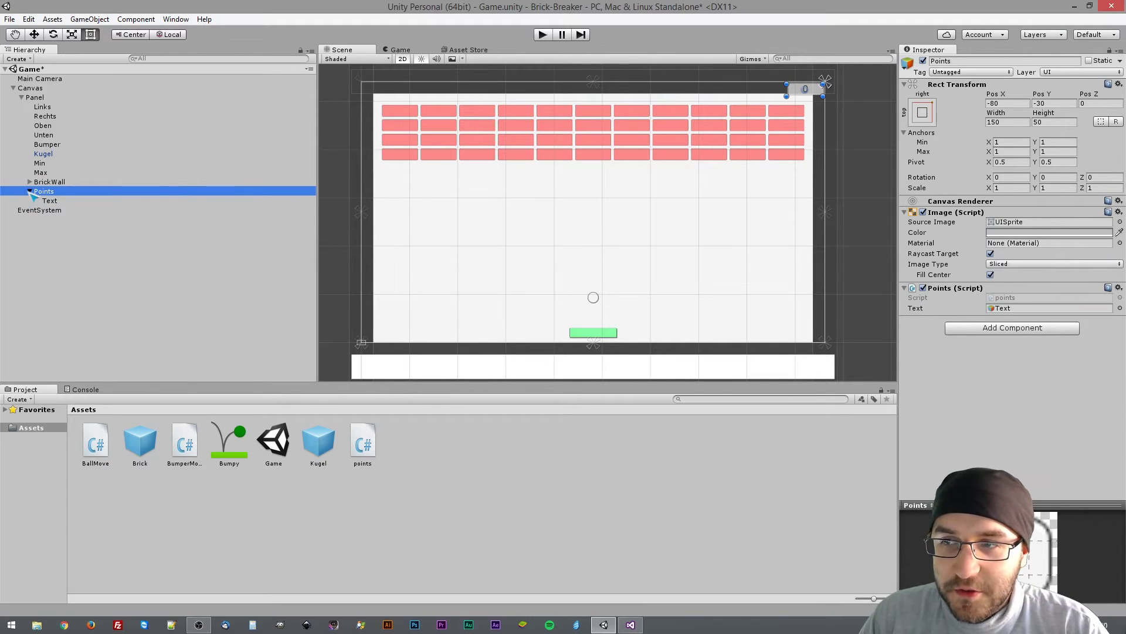
pyautogui.click(30, 191)
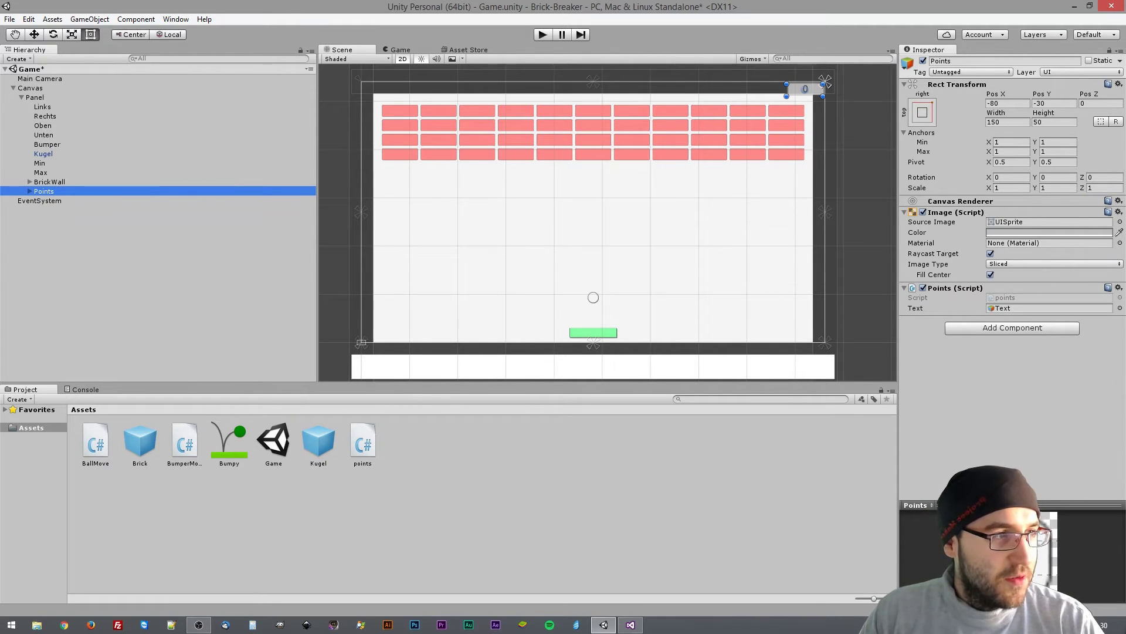
# - In points.cs, delete the empty Start method, its comment and the leftover blank lines
pyautogui.hotkey('alt', 'Tab')
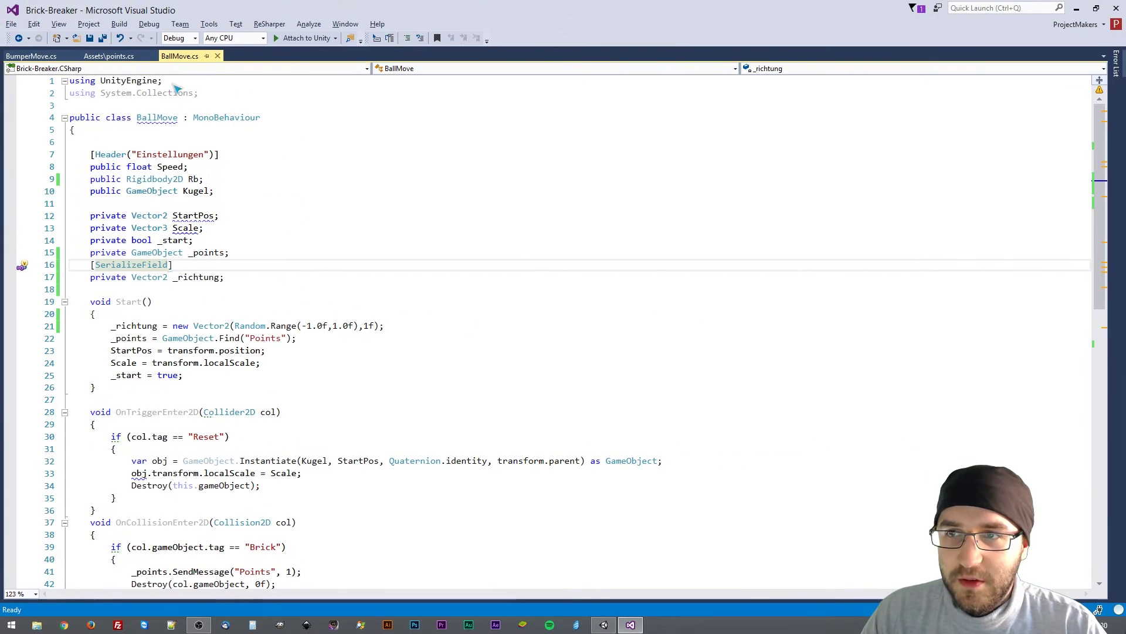
pyautogui.click(109, 56)
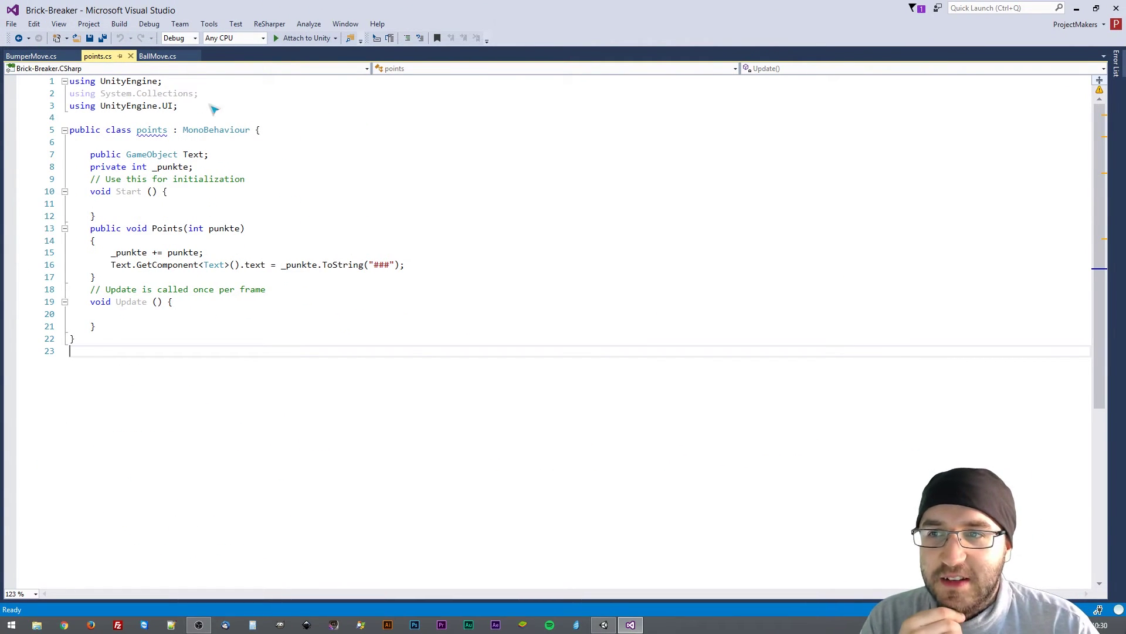
pyautogui.moveTo(93, 81)
pyautogui.mouseDown()
pyautogui.moveTo(183, 81)
pyautogui.moveTo(66, 110)
pyautogui.mouseUp()
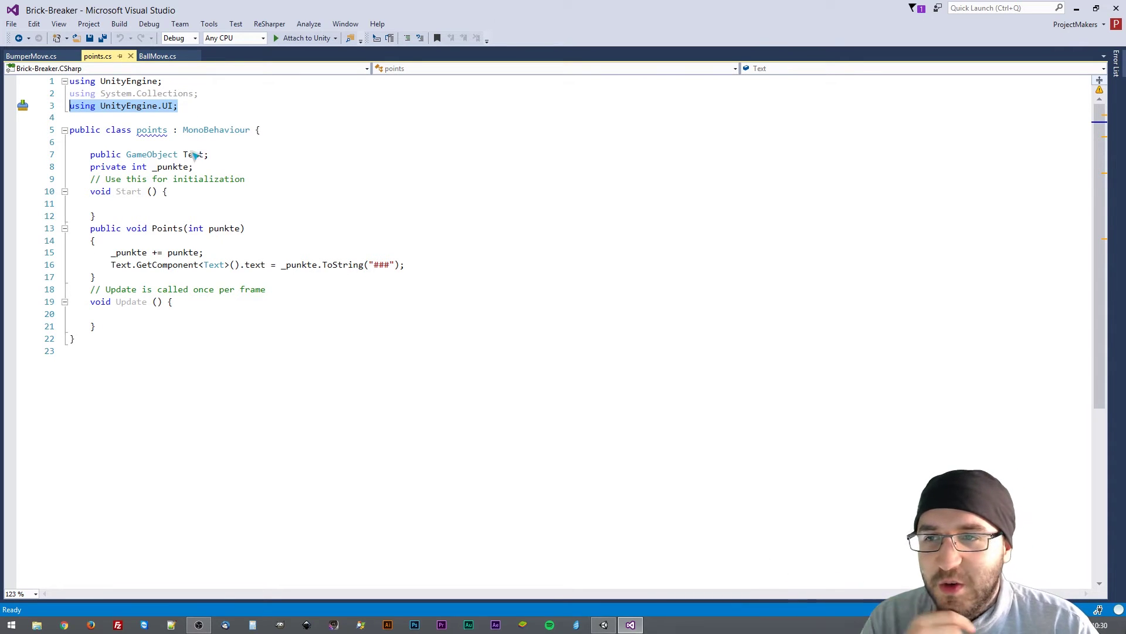
pyautogui.click(81, 157)
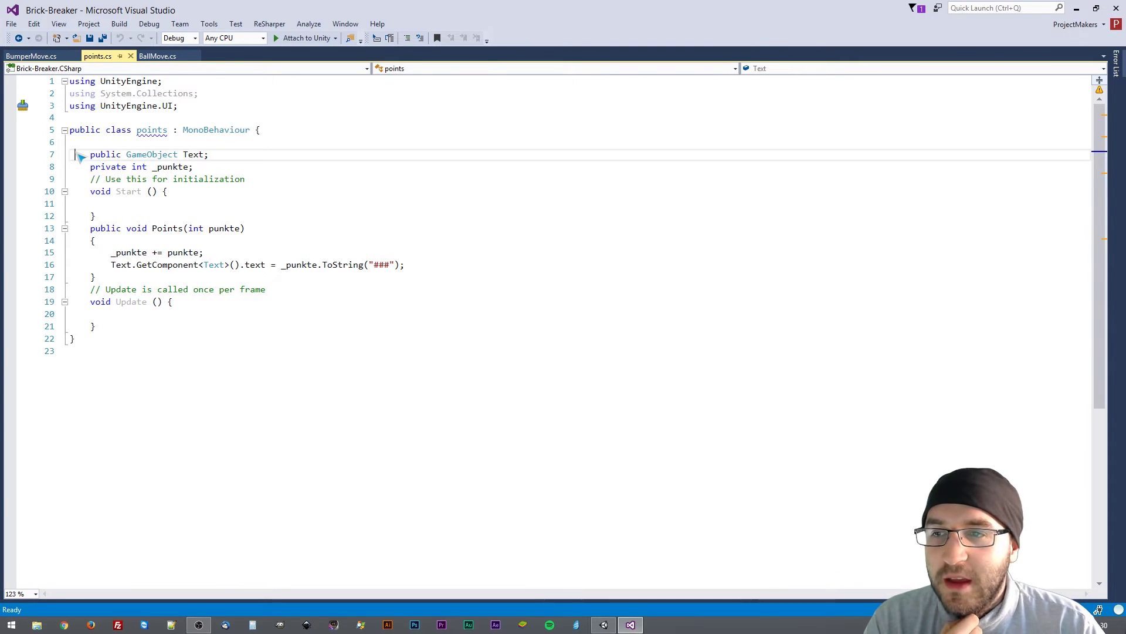
pyautogui.click(200, 168)
pyautogui.moveTo(97, 216); pyautogui.dragTo(69, 176)
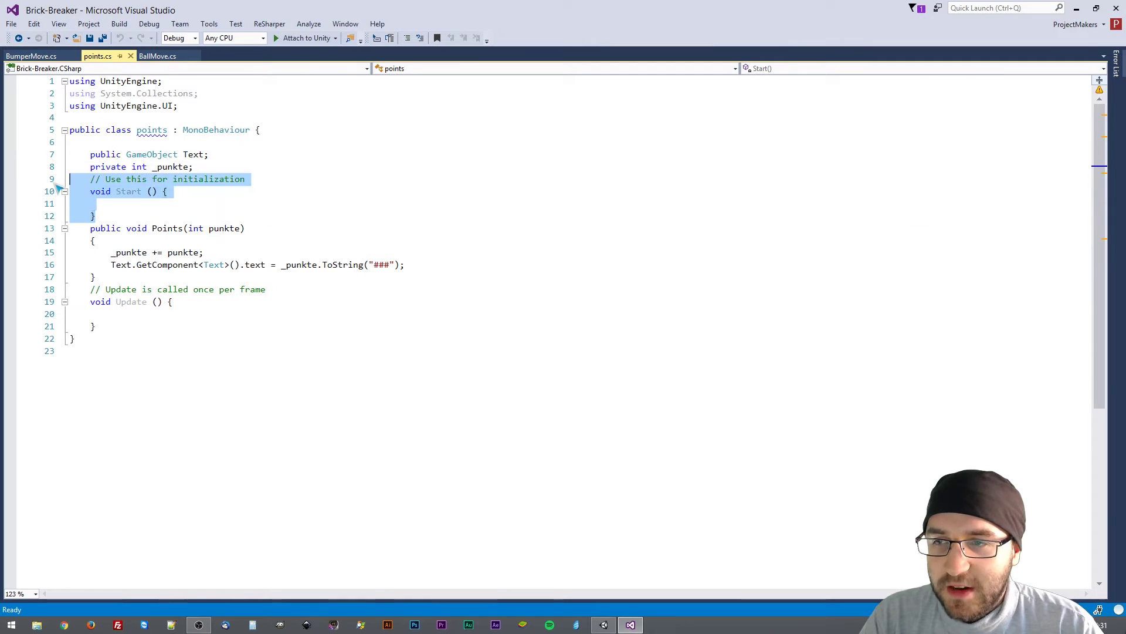
pyautogui.press('Delete')
pyautogui.press('Return')
pyautogui.press('Return')
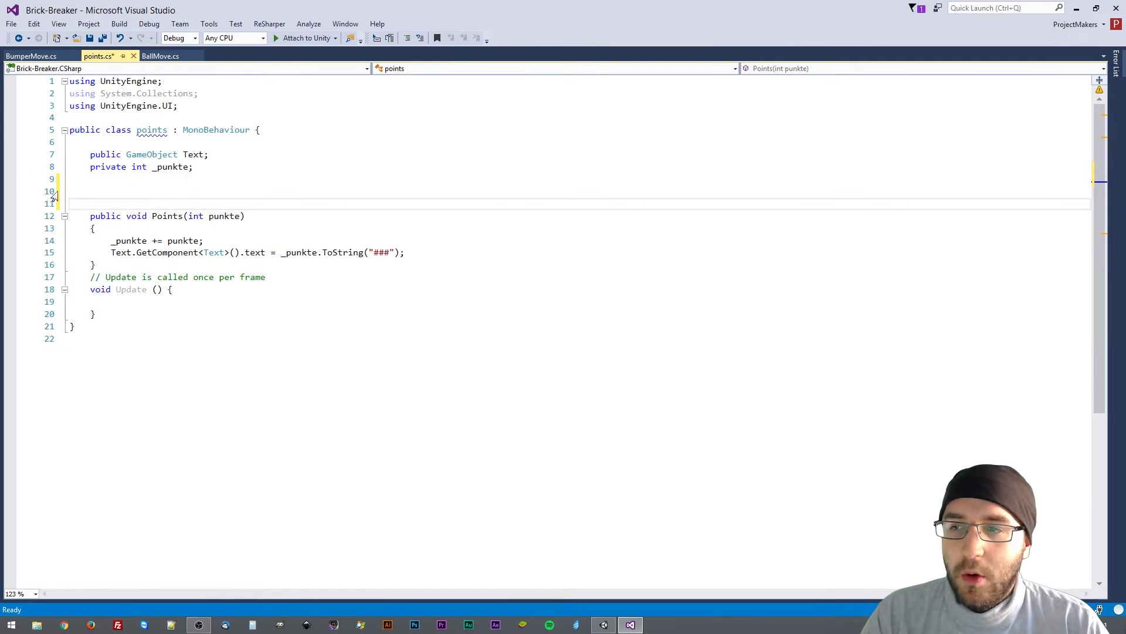
pyautogui.press('BackSpace')
pyautogui.click(51, 184)
pyautogui.press('Delete')
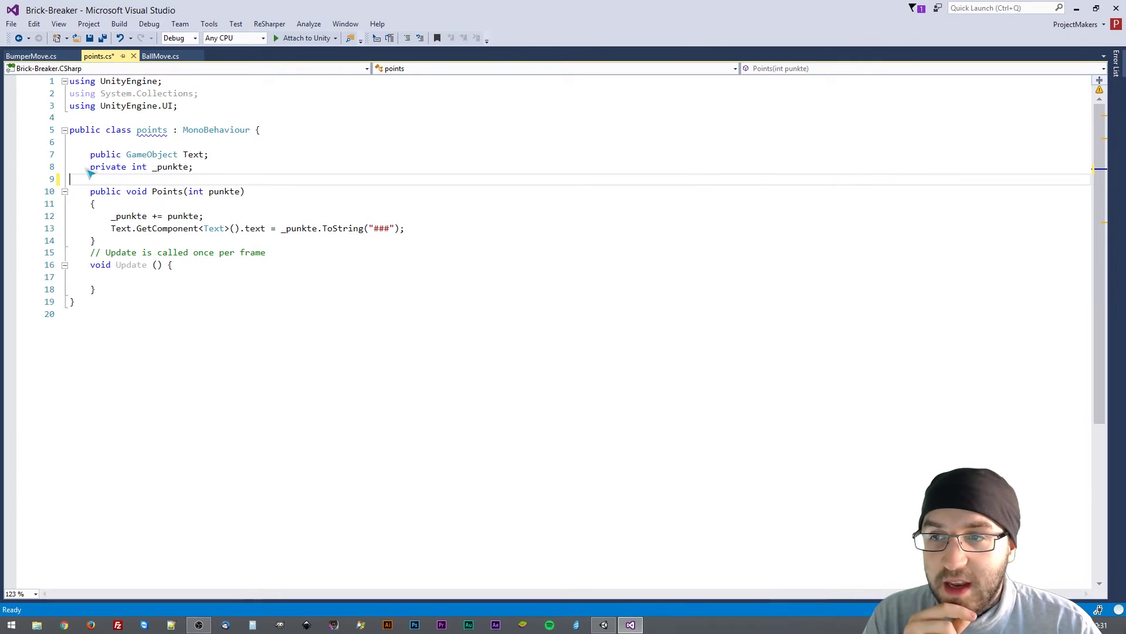
# - Trace how _punkte, the punkte parameter and the score text assignment connect in Points
pyautogui.moveTo(88, 169); pyautogui.dragTo(193, 168)
pyautogui.click(189, 169)
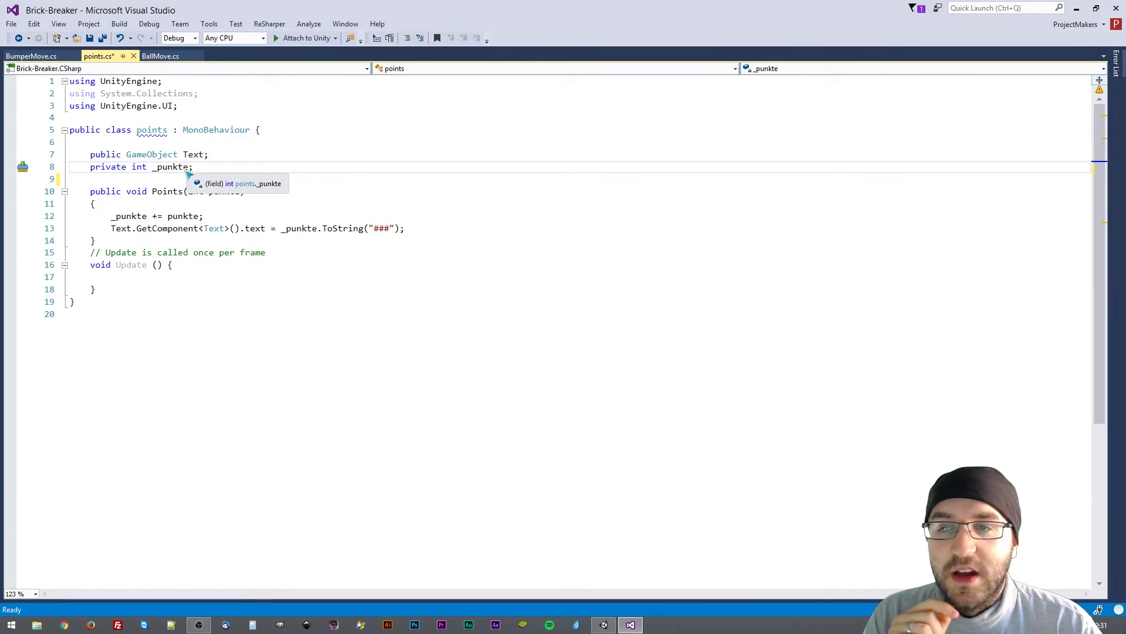
pyautogui.doubleClick(176, 168)
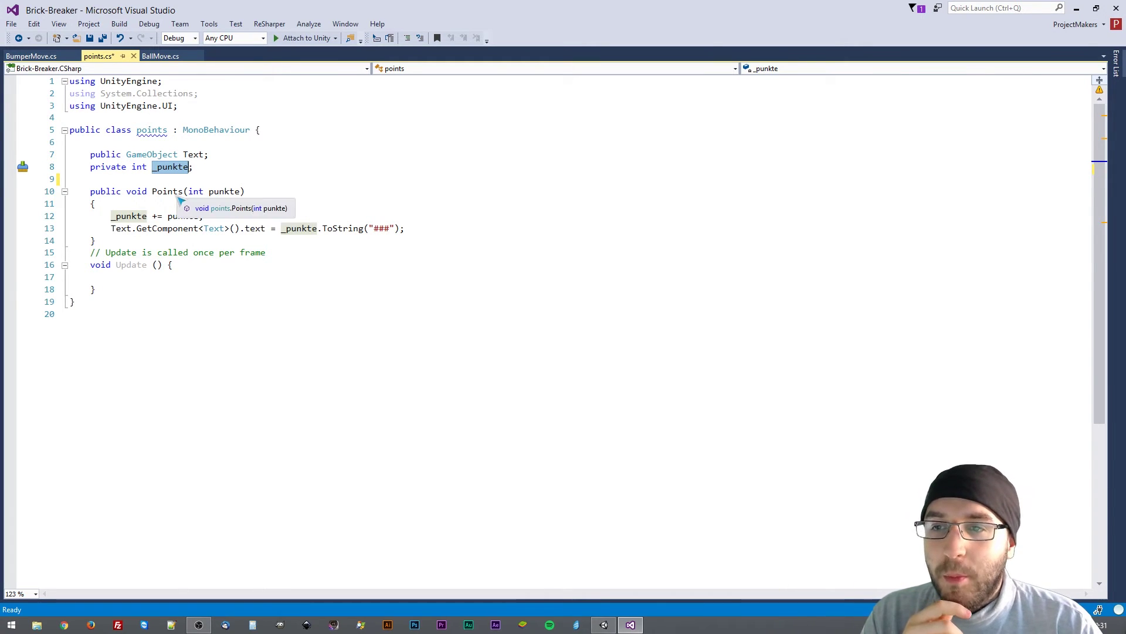
pyautogui.doubleClick(222, 192)
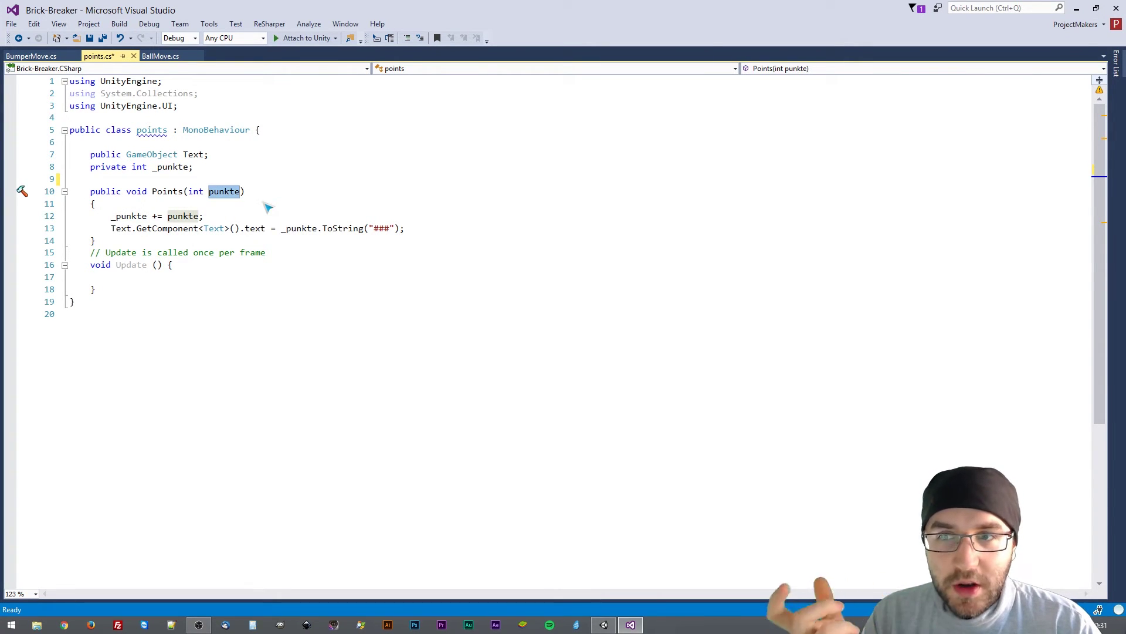
pyautogui.doubleClick(147, 218)
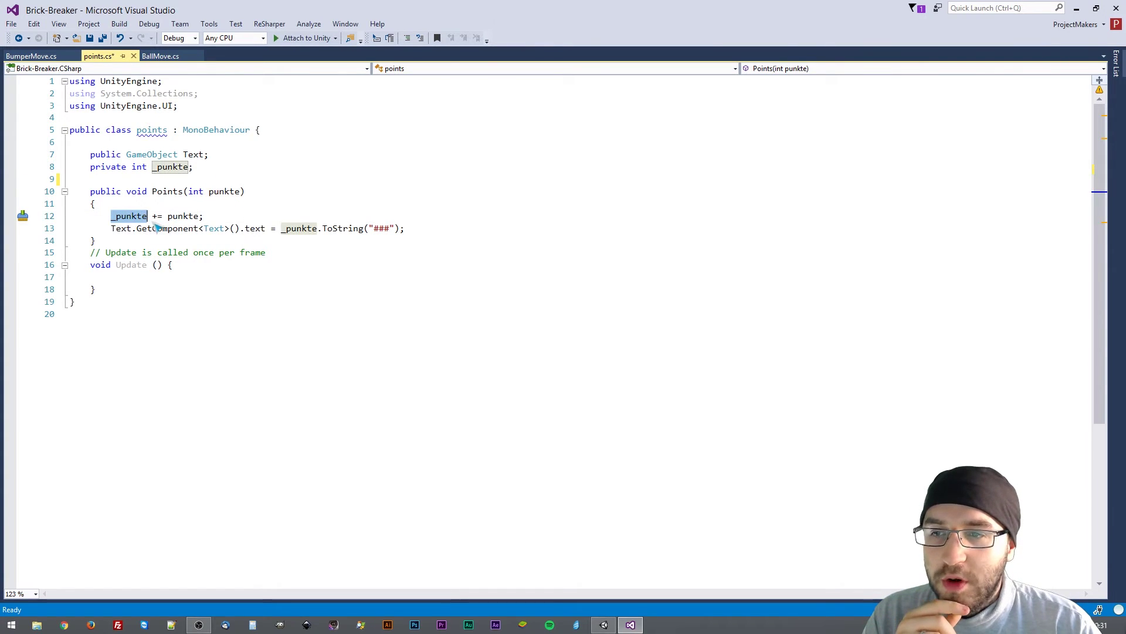
pyautogui.moveTo(152, 216); pyautogui.dragTo(204, 217)
pyautogui.moveTo(116, 228); pyautogui.dragTo(378, 230)
pyautogui.click(414, 228)
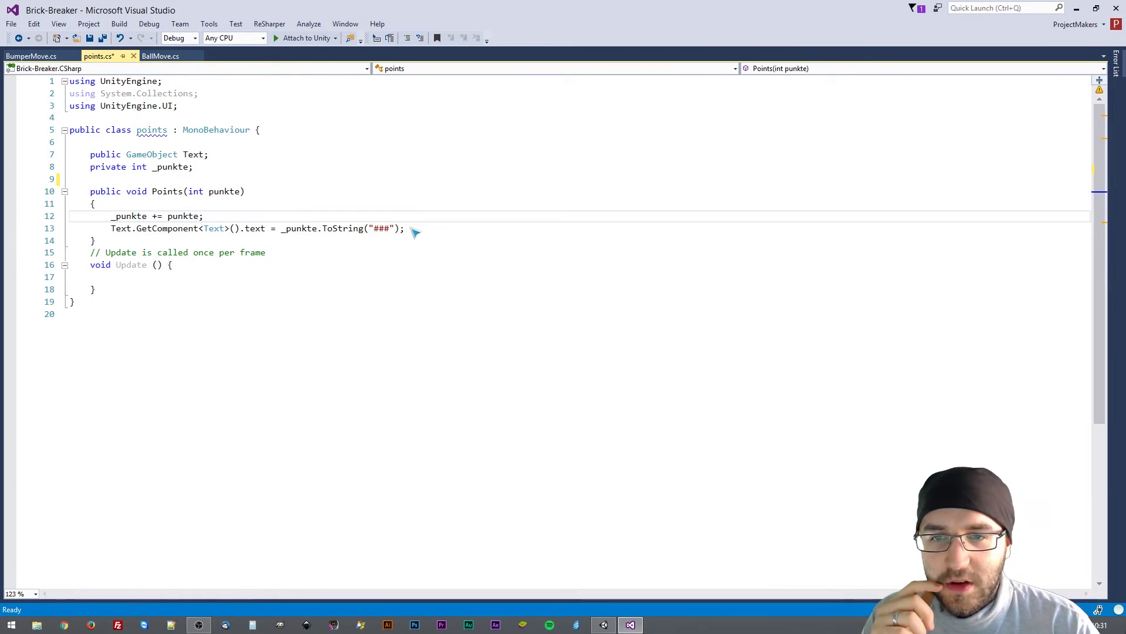
pyautogui.doubleClick(121, 217)
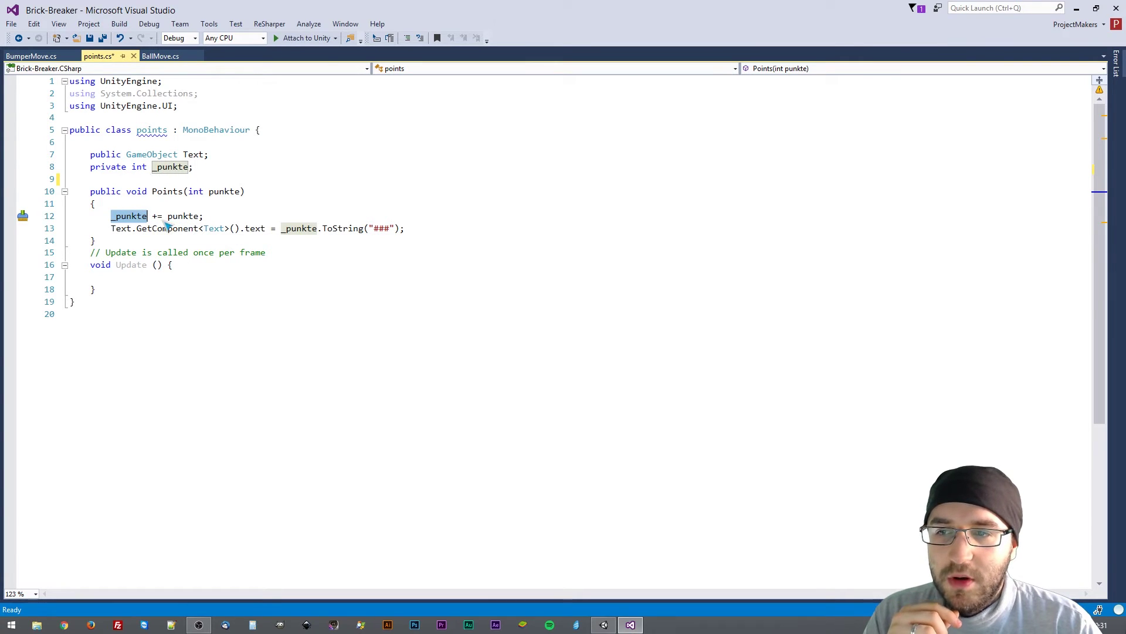
pyautogui.doubleClick(226, 191)
pyautogui.click(179, 217)
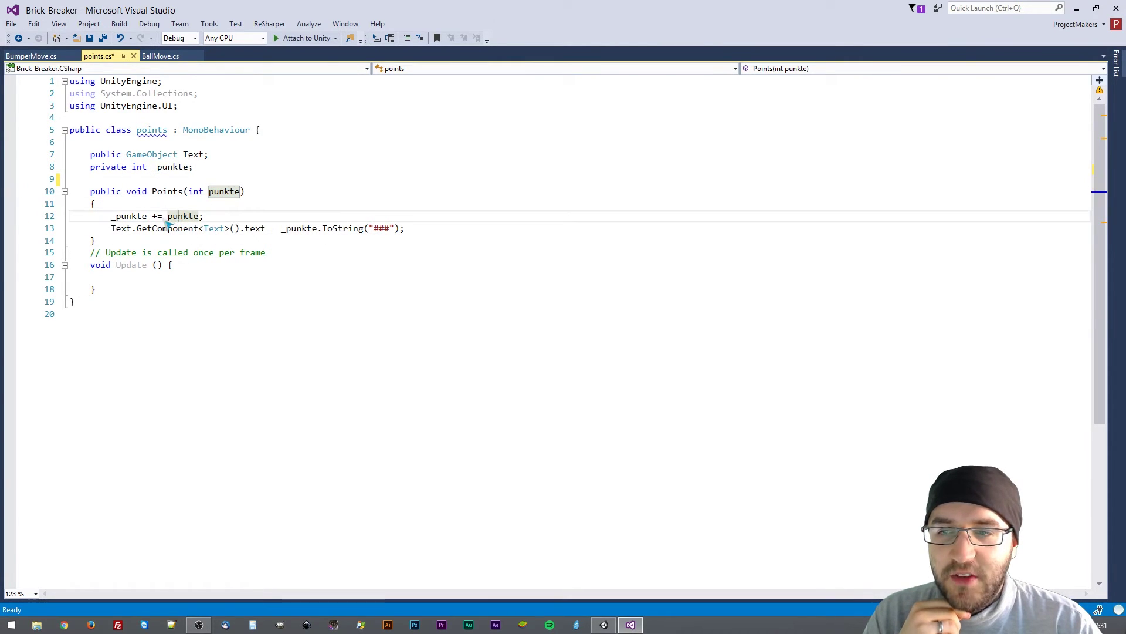
pyautogui.moveTo(112, 229); pyautogui.dragTo(413, 230)
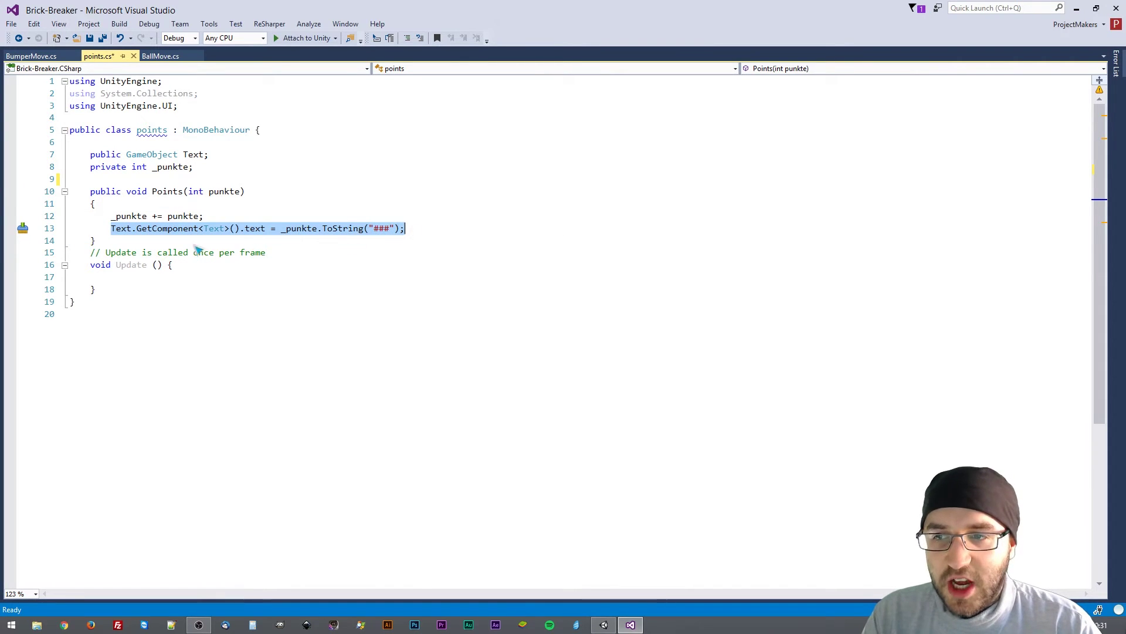
# - Delete the unused Update method and its blank line, then save points.cs
pyautogui.moveTo(117, 290); pyautogui.dragTo(63, 253)
pyautogui.press('Delete')
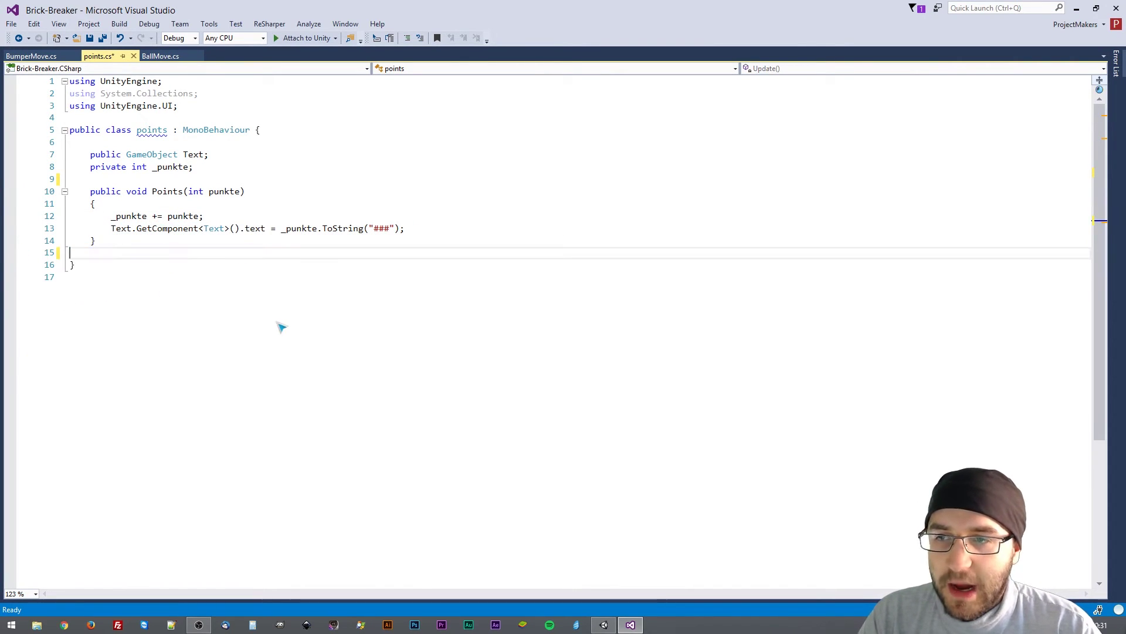
pyautogui.press('BackSpace')
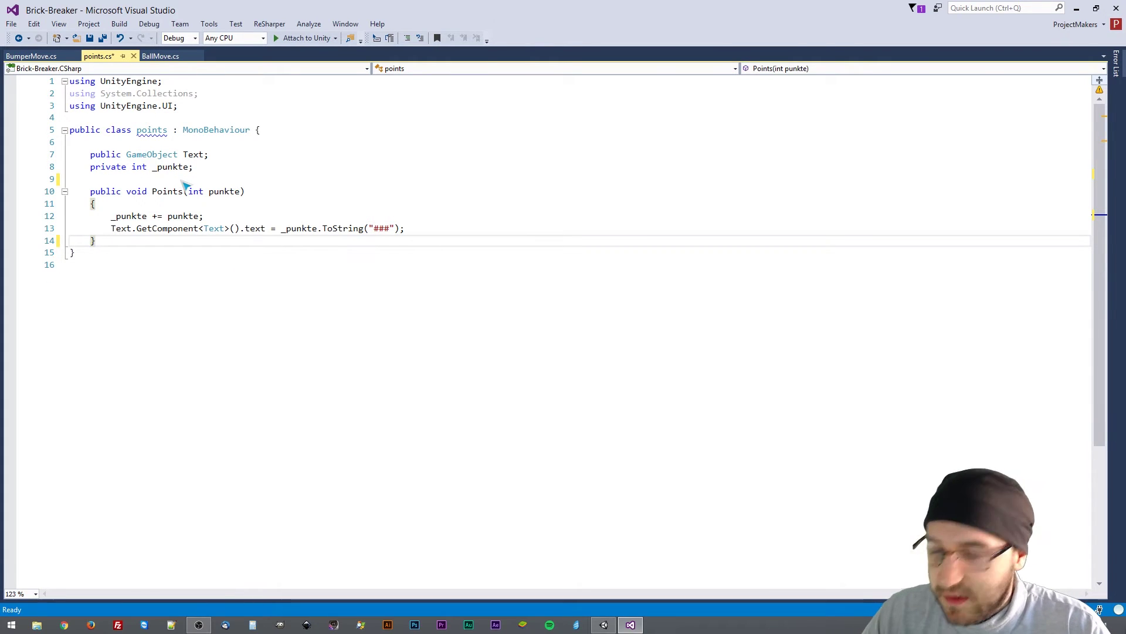
pyautogui.hotkey('ctrl', 's')
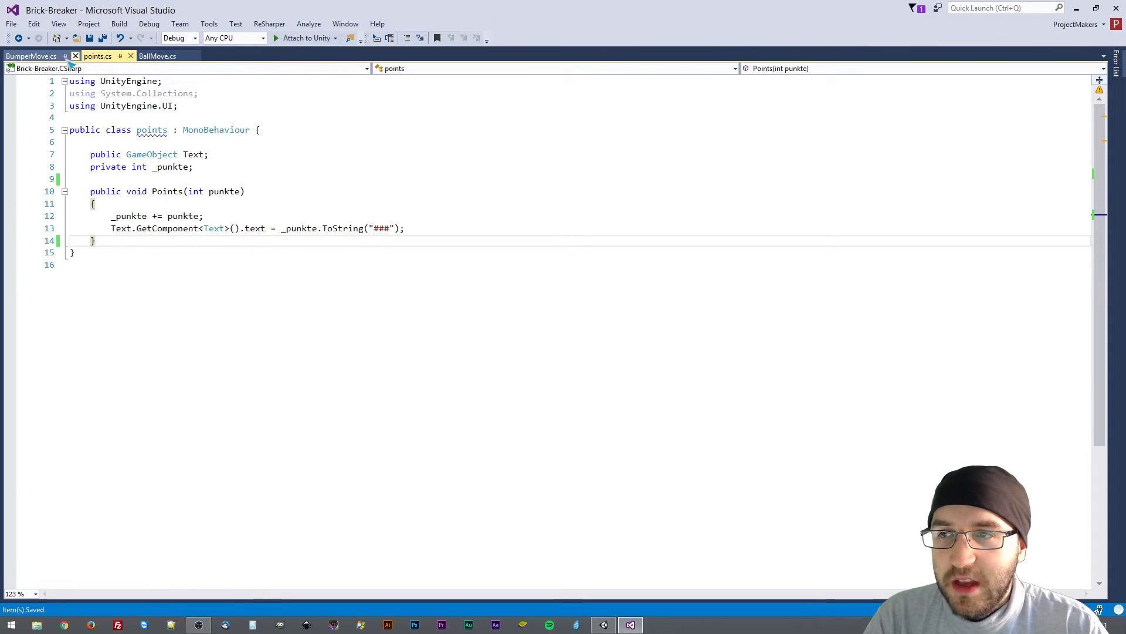
pyautogui.click(52, 56)
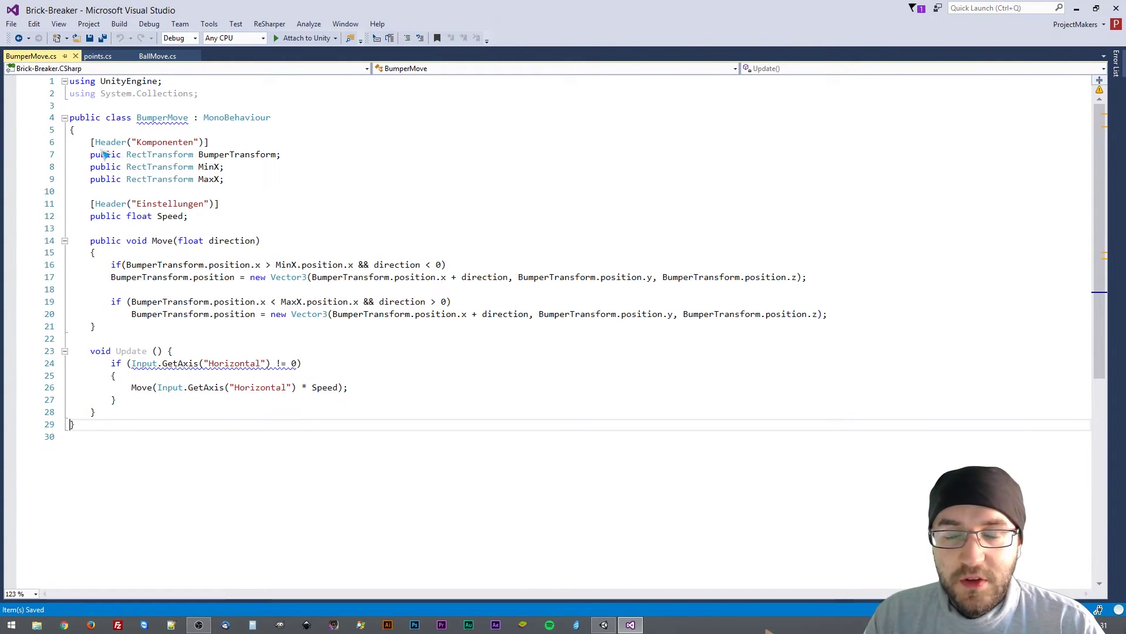
# - Highlight the RectTransform field declarations and every use of BumperTransform
pyautogui.moveTo(90, 155); pyautogui.dragTo(225, 180)
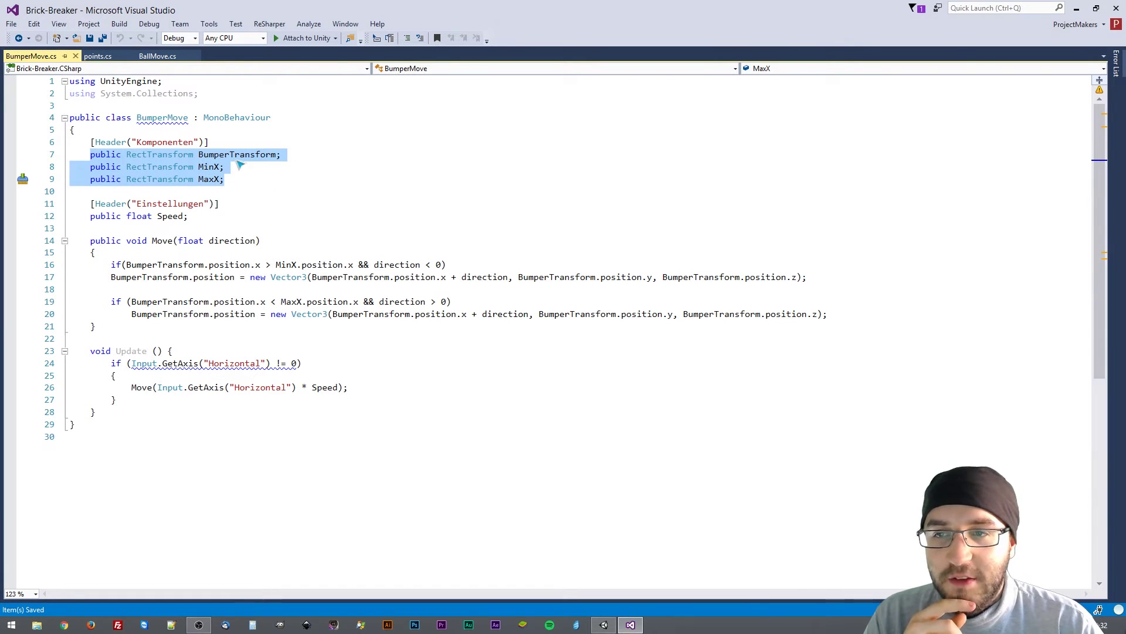
pyautogui.doubleClick(240, 154)
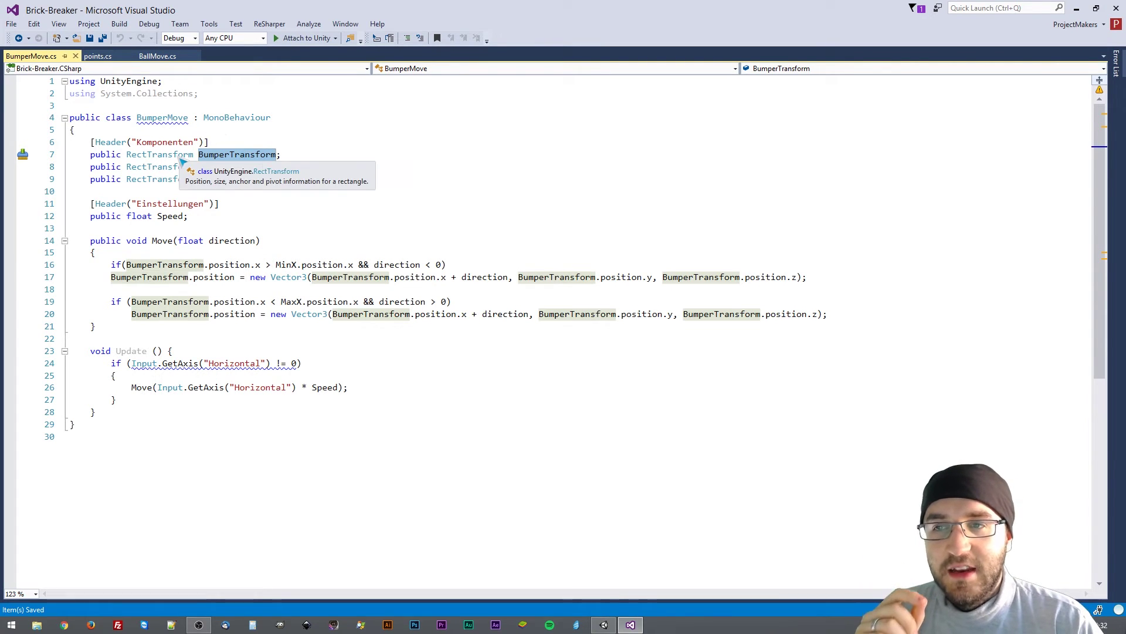
pyautogui.doubleClick(181, 158)
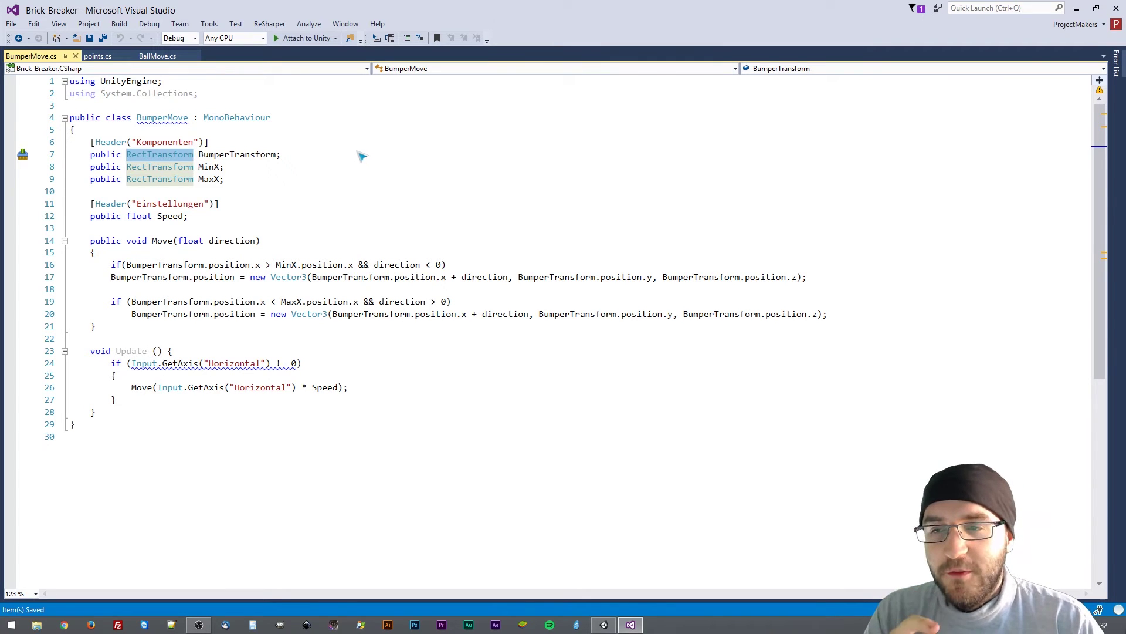
pyautogui.moveTo(251, 159)
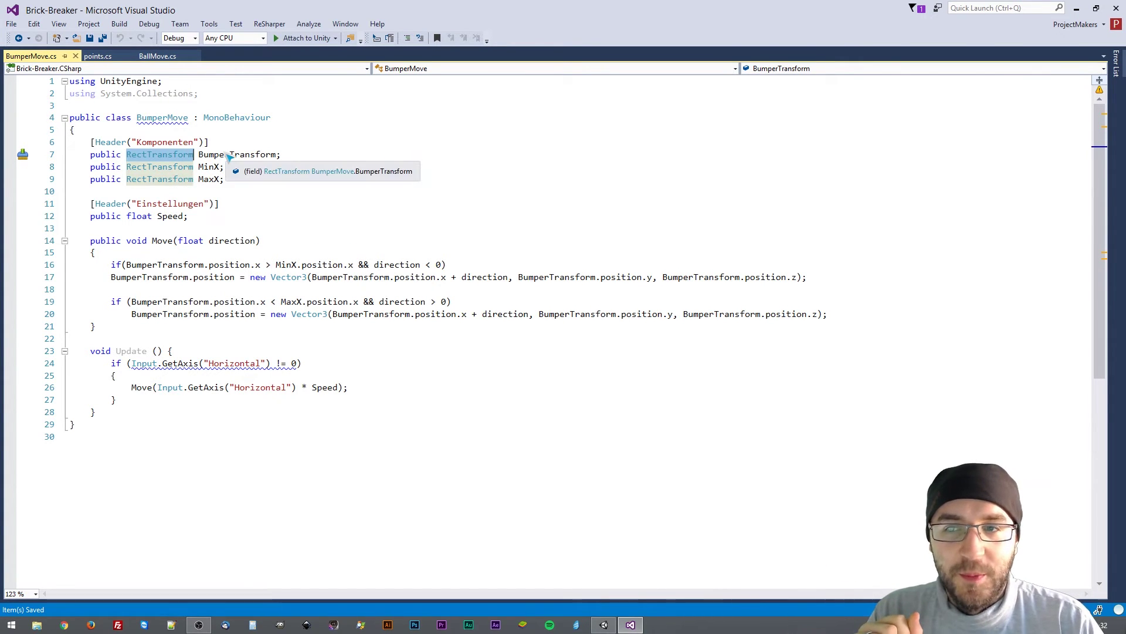
pyautogui.doubleClick(230, 156)
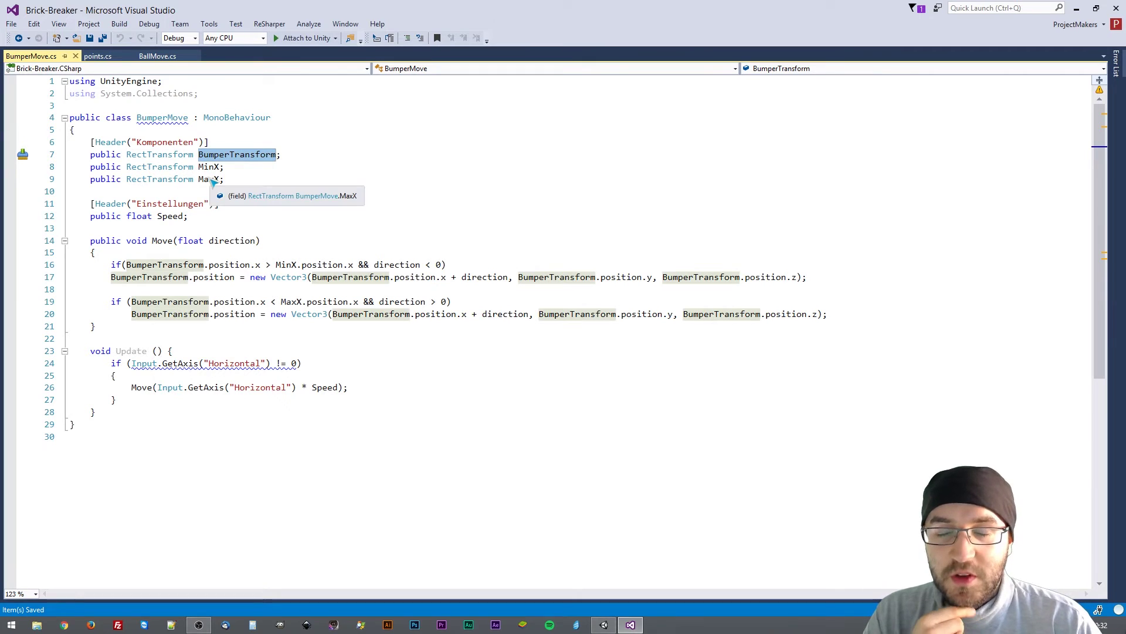
# - Highlight MinX and its usage, then the Speed field declaration
pyautogui.doubleClick(178, 168)
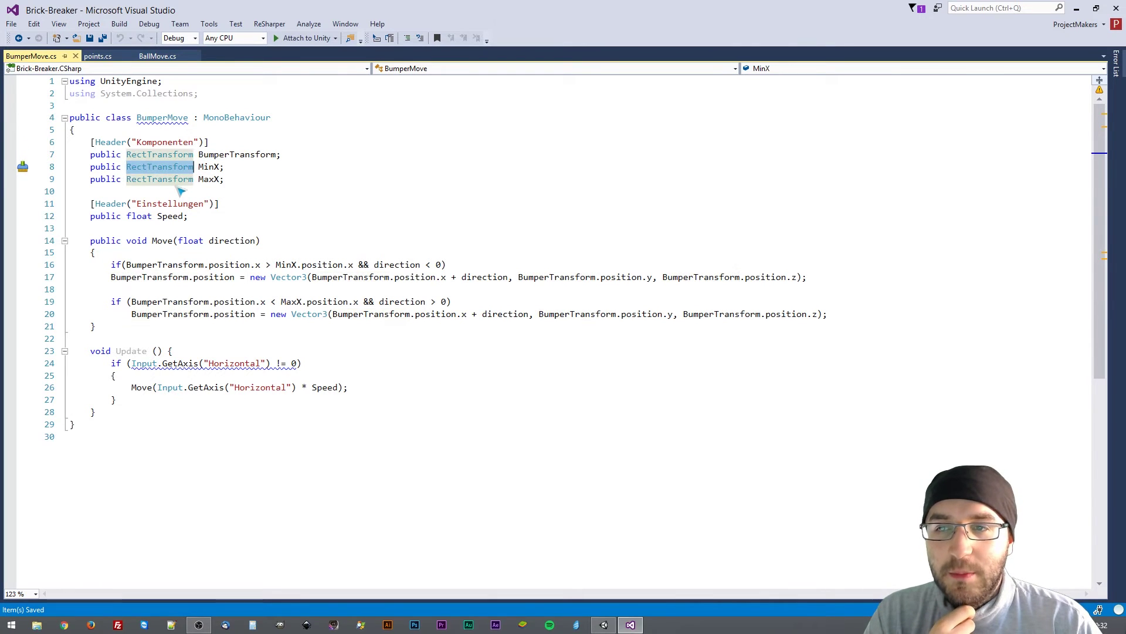
pyautogui.click(245, 171)
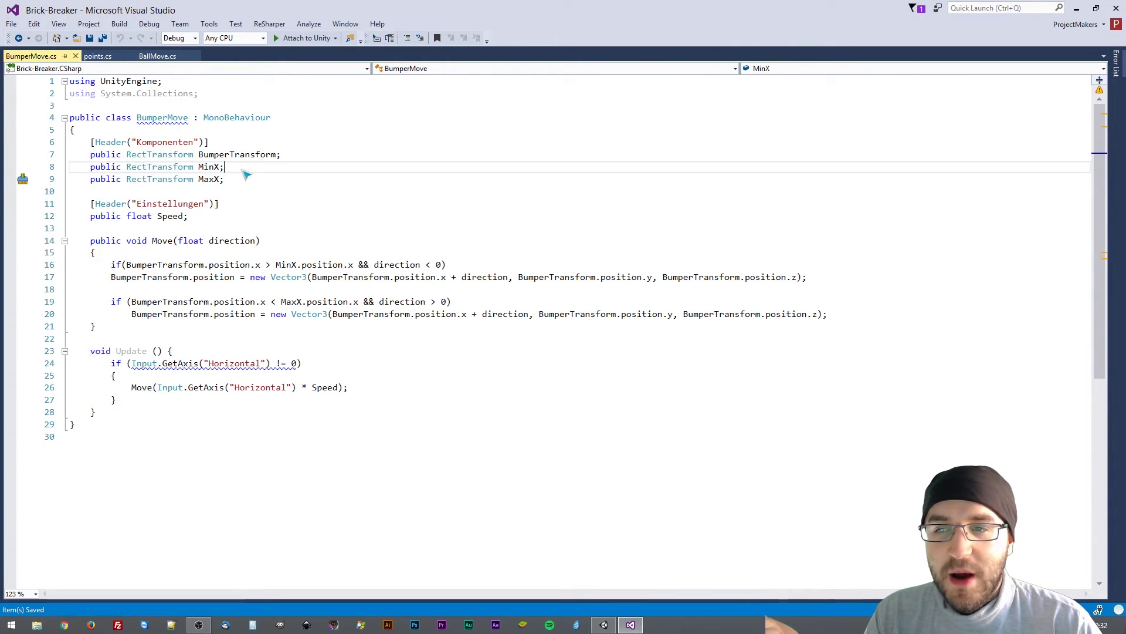
pyautogui.click(210, 167)
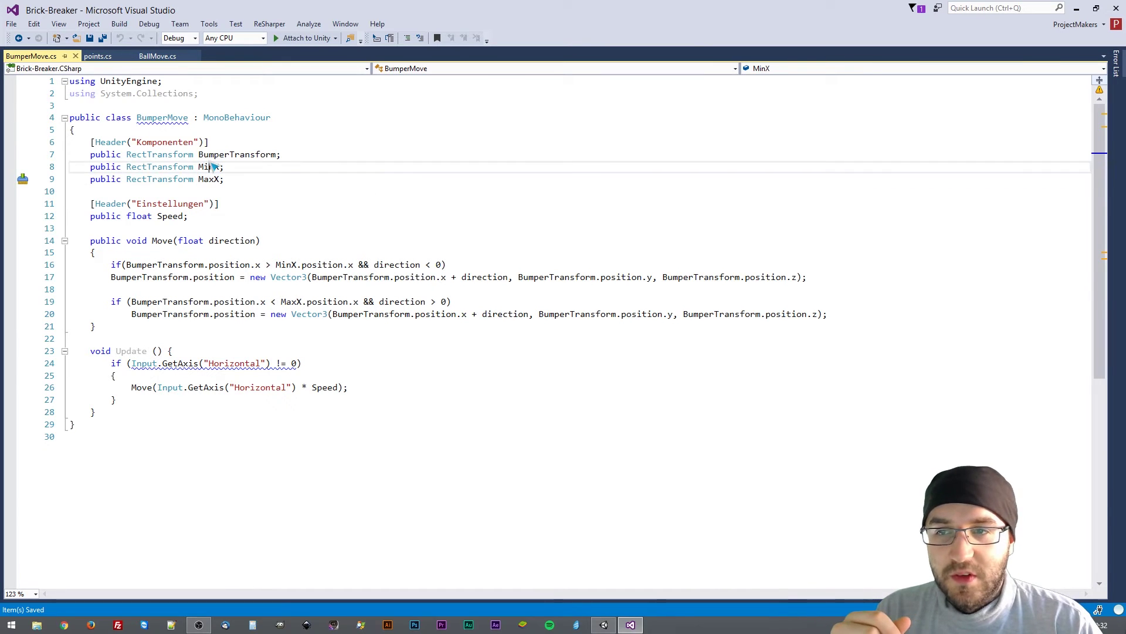
pyautogui.doubleClick(211, 167)
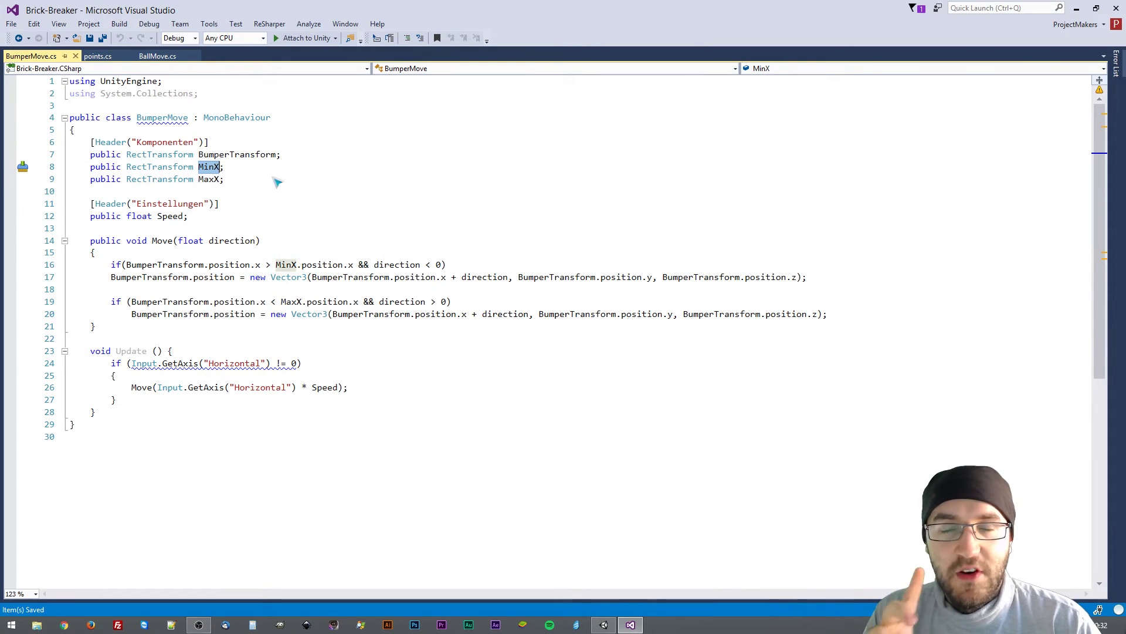
pyautogui.click(91, 217)
pyautogui.moveTo(91, 217); pyautogui.dragTo(223, 217)
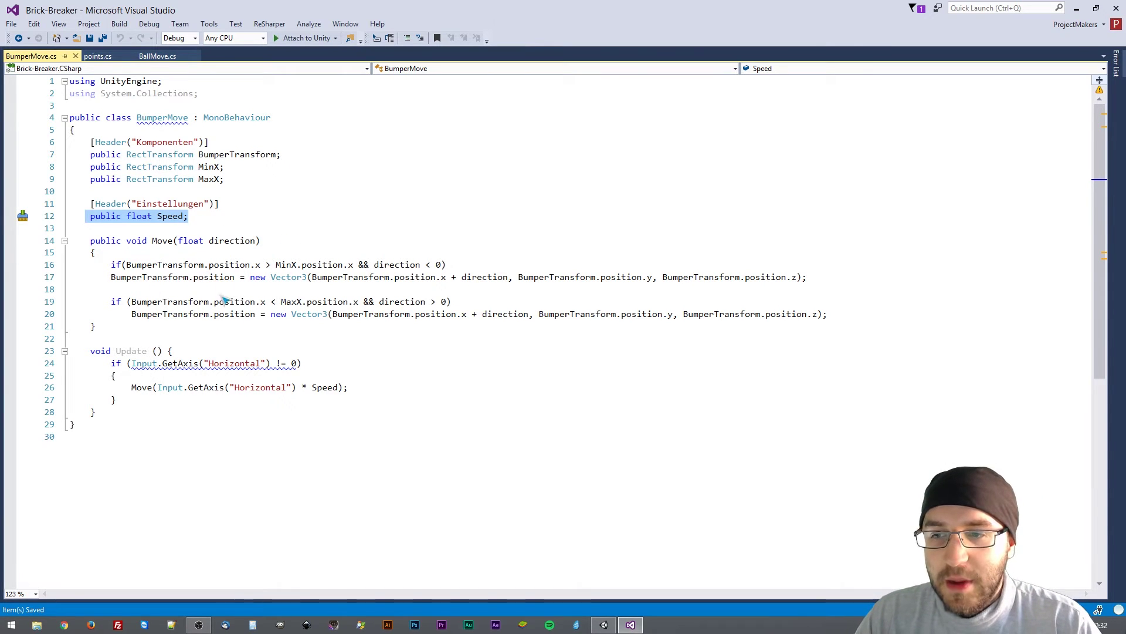
pyautogui.click(172, 330)
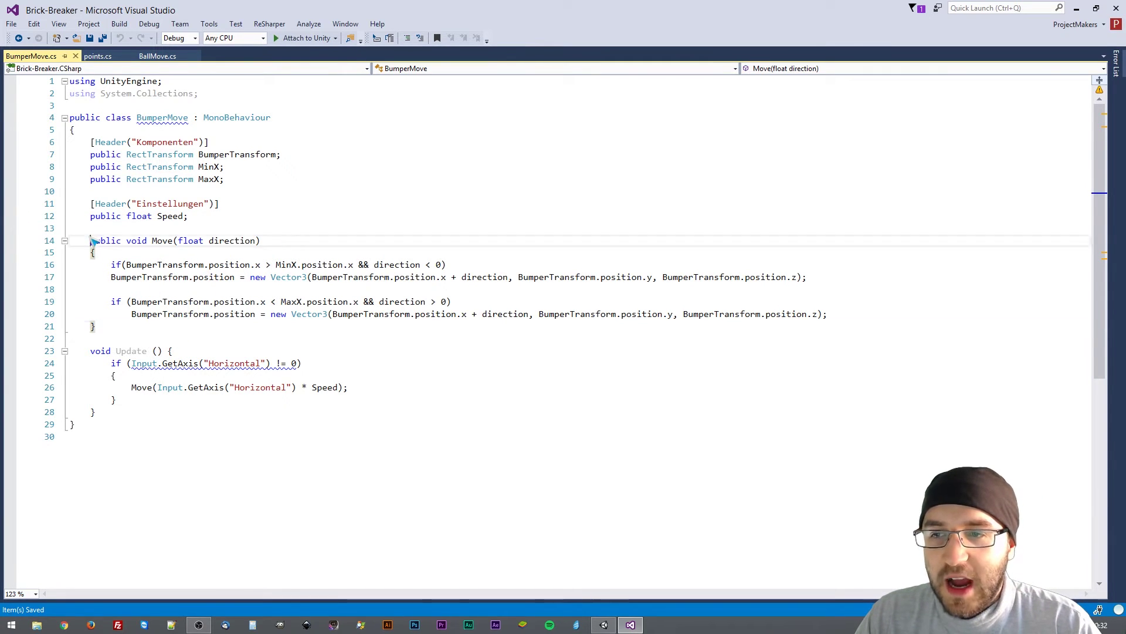
pyautogui.moveTo(91, 242); pyautogui.dragTo(261, 242)
pyautogui.click(283, 246)
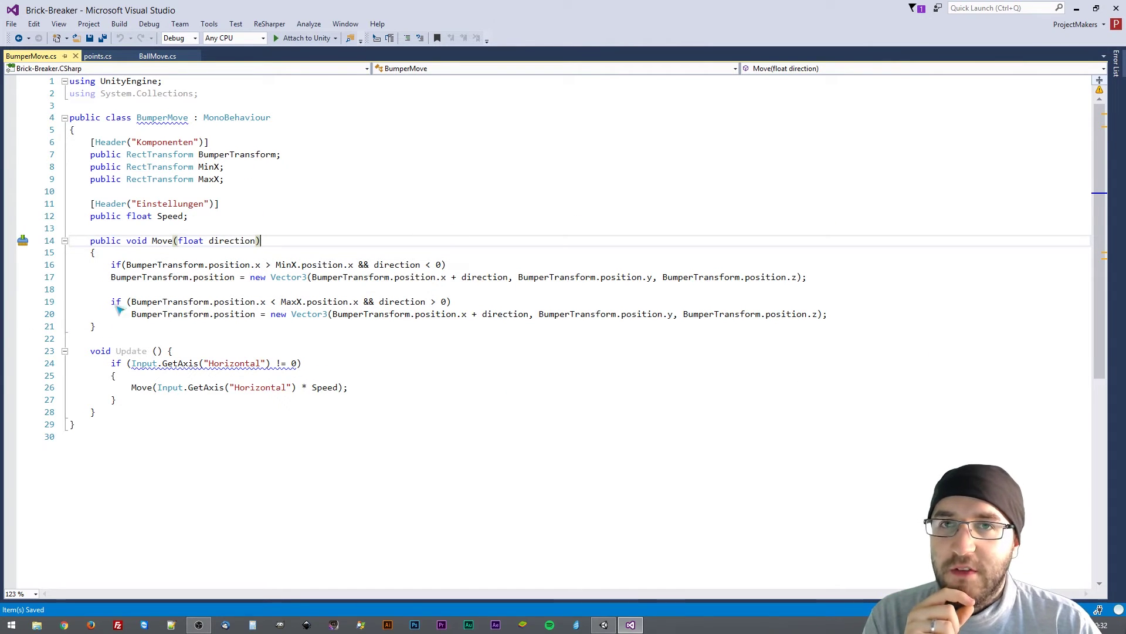
pyautogui.click(135, 331)
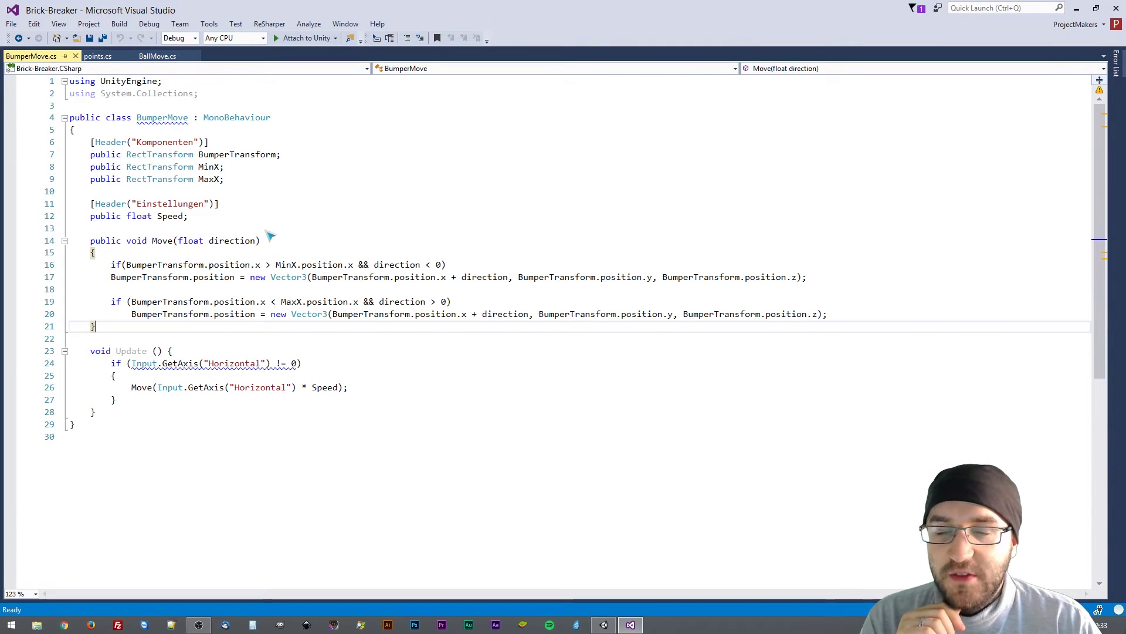
pyautogui.doubleClick(248, 241)
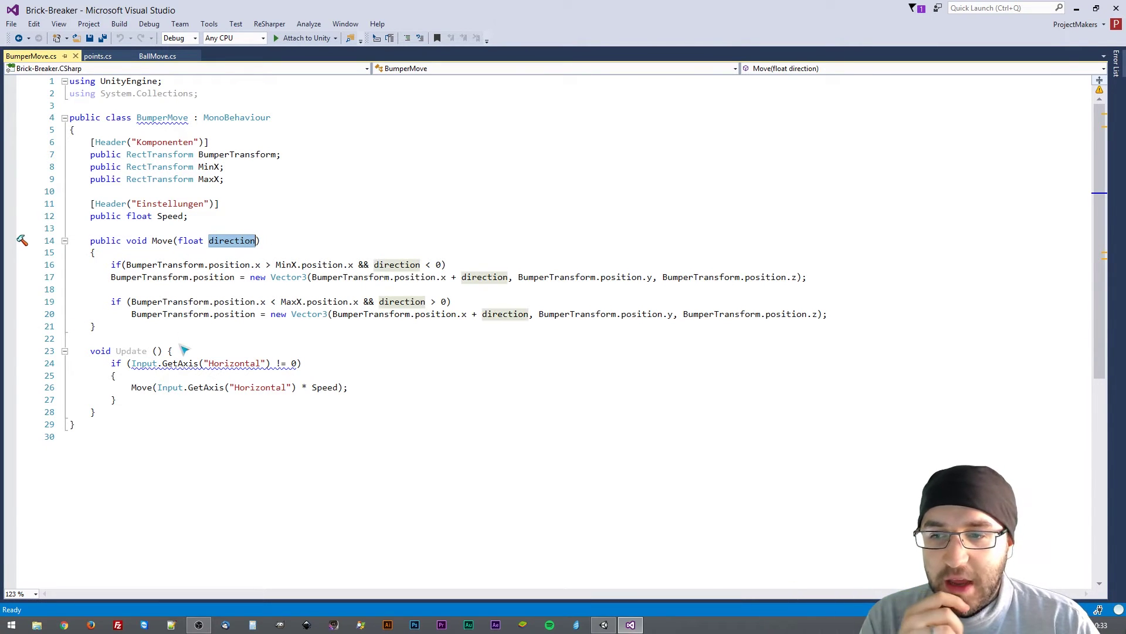
pyautogui.moveTo(89, 351); pyautogui.dragTo(206, 403)
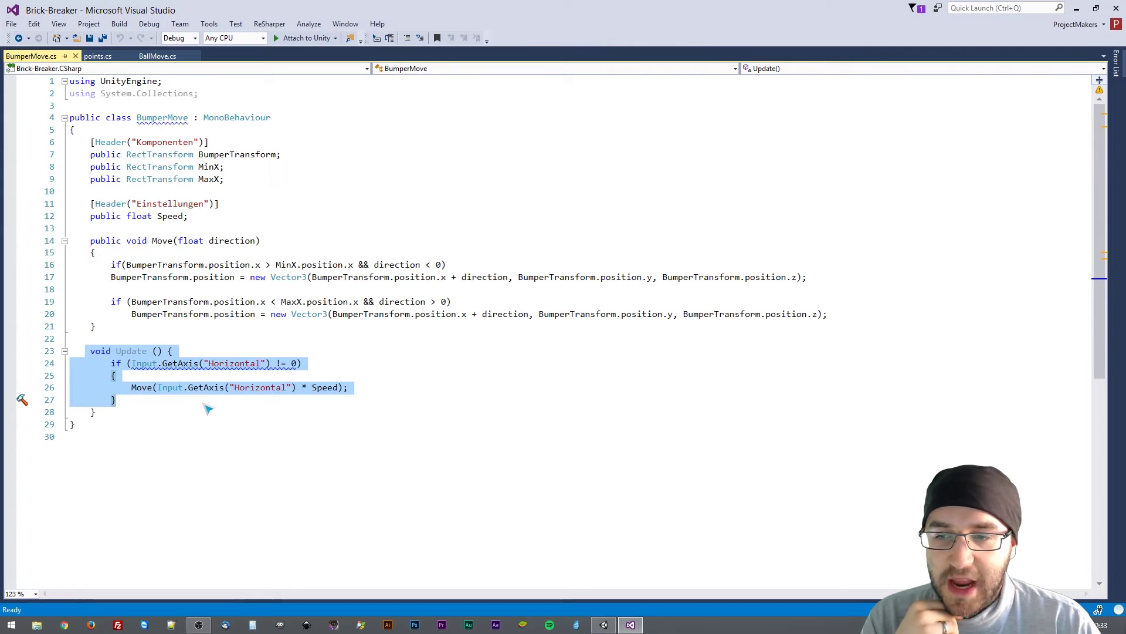
pyautogui.click(155, 381)
pyautogui.moveTo(132, 363); pyautogui.dragTo(298, 364)
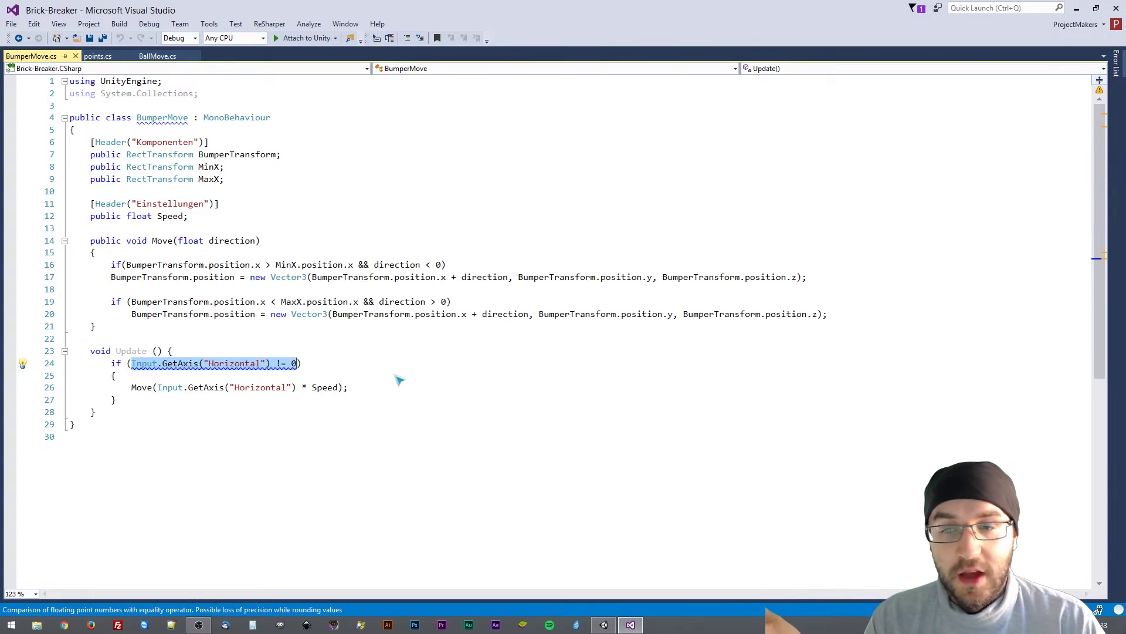
pyautogui.moveTo(130, 387); pyautogui.dragTo(164, 387)
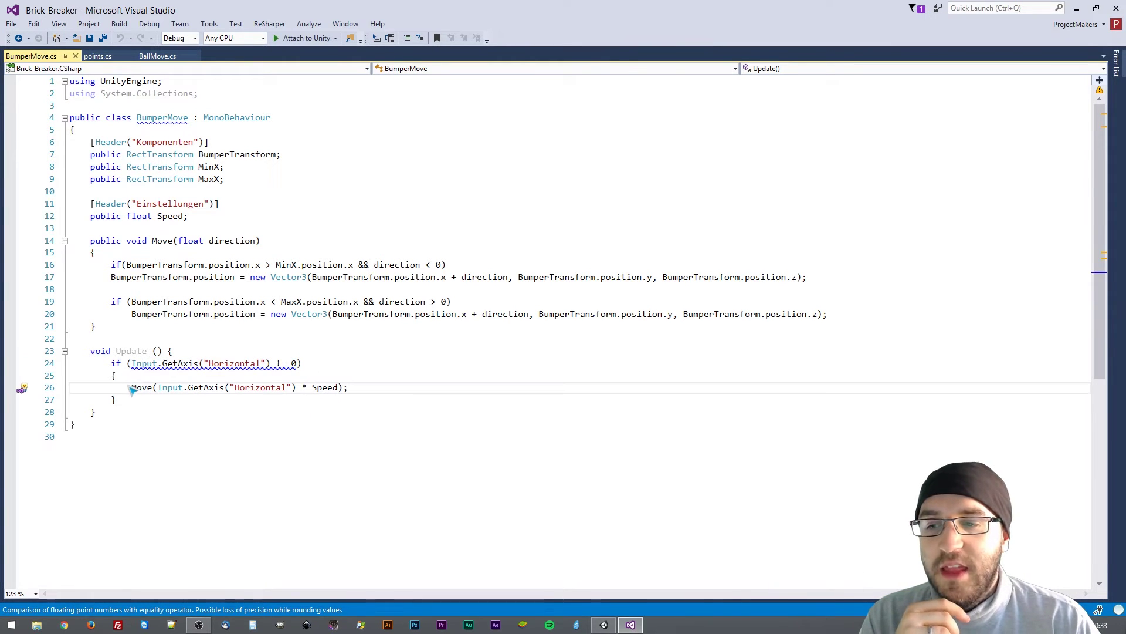
pyautogui.press('F12')
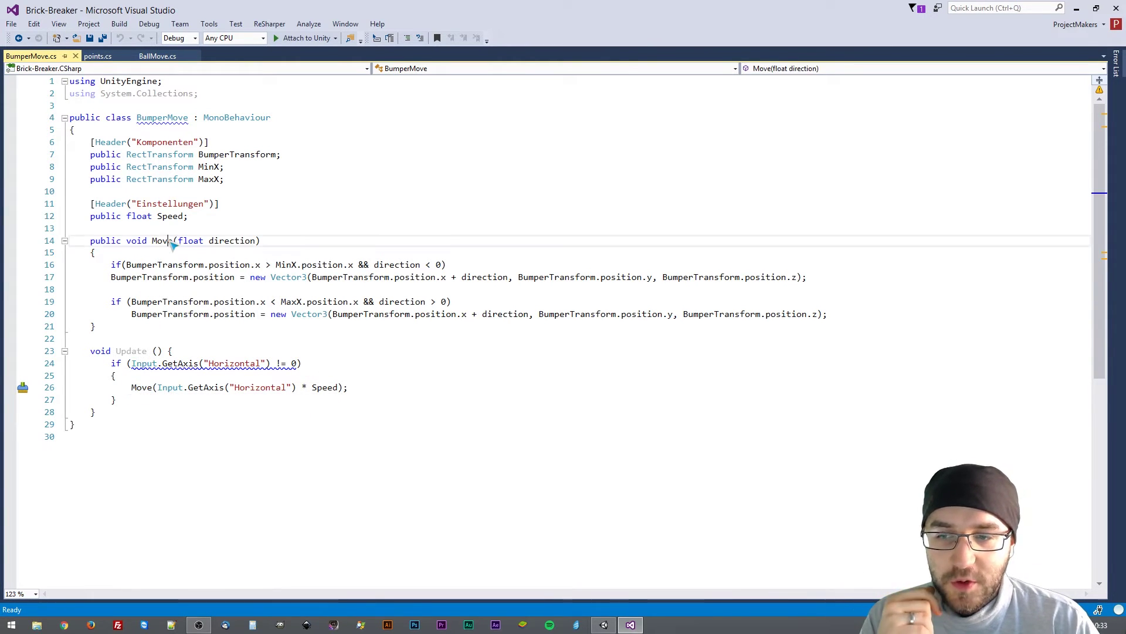
pyautogui.click(167, 399)
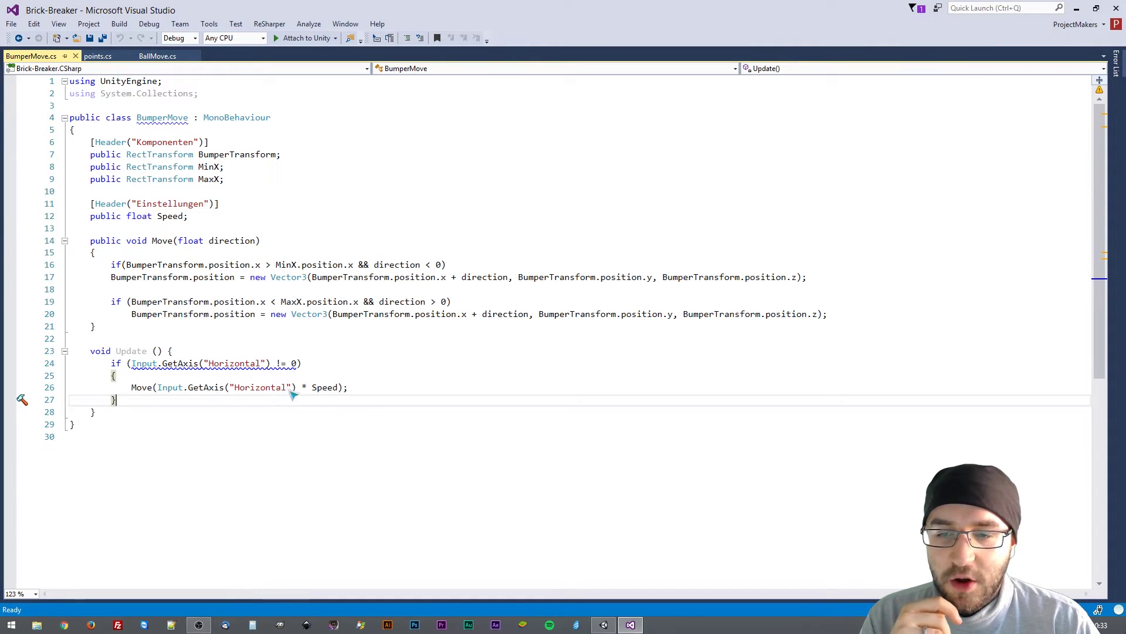
pyautogui.click(324, 387)
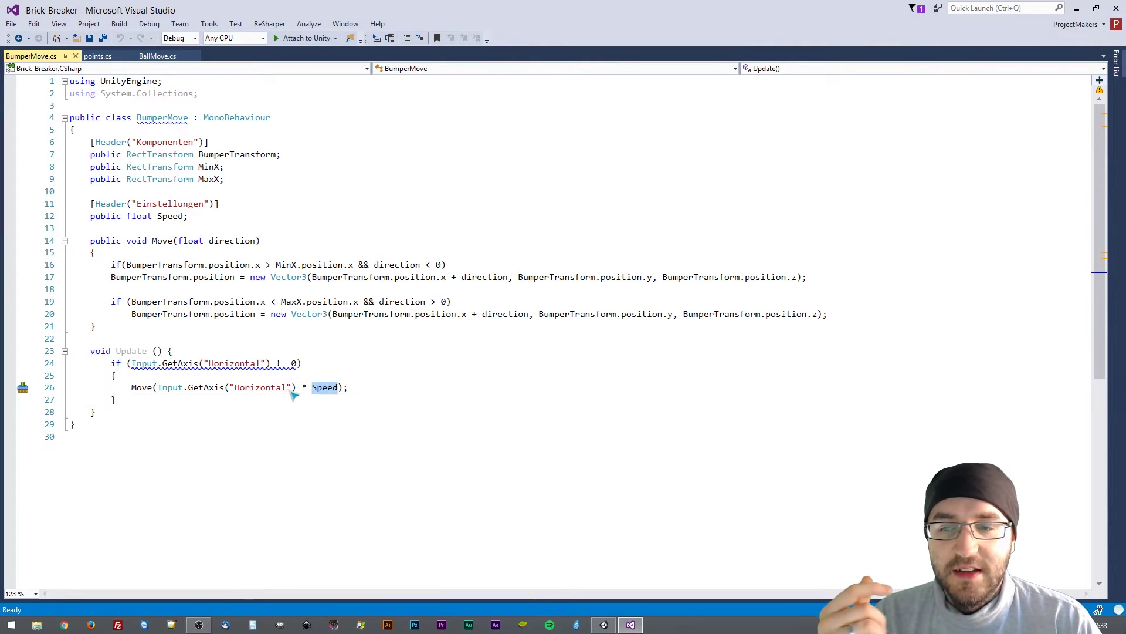
pyautogui.doubleClick(274, 389)
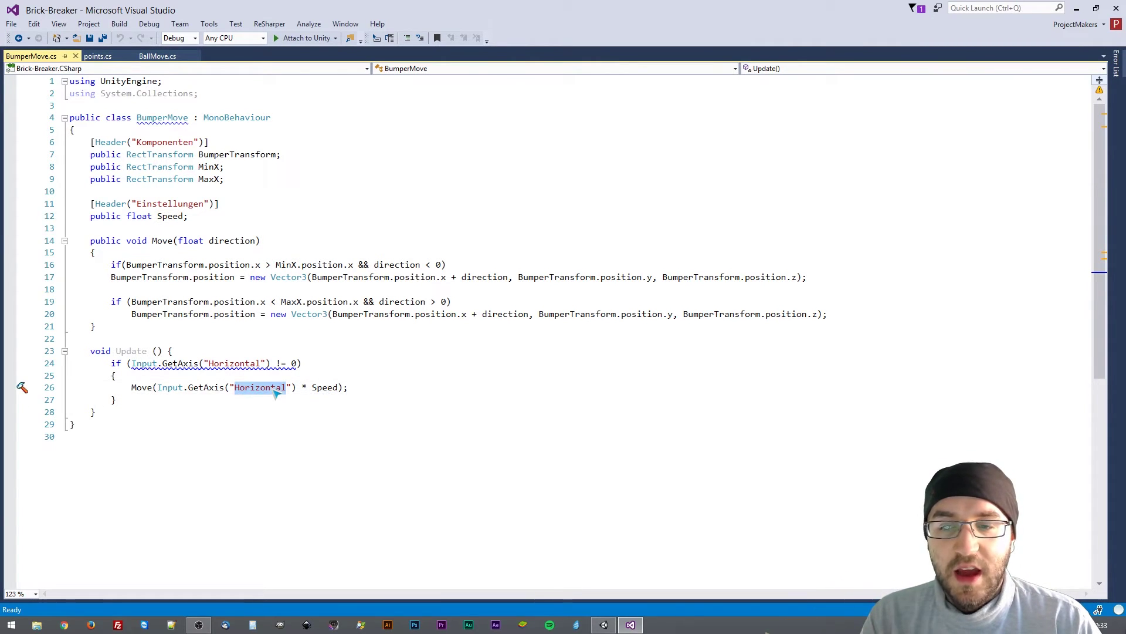
pyautogui.doubleClick(325, 387)
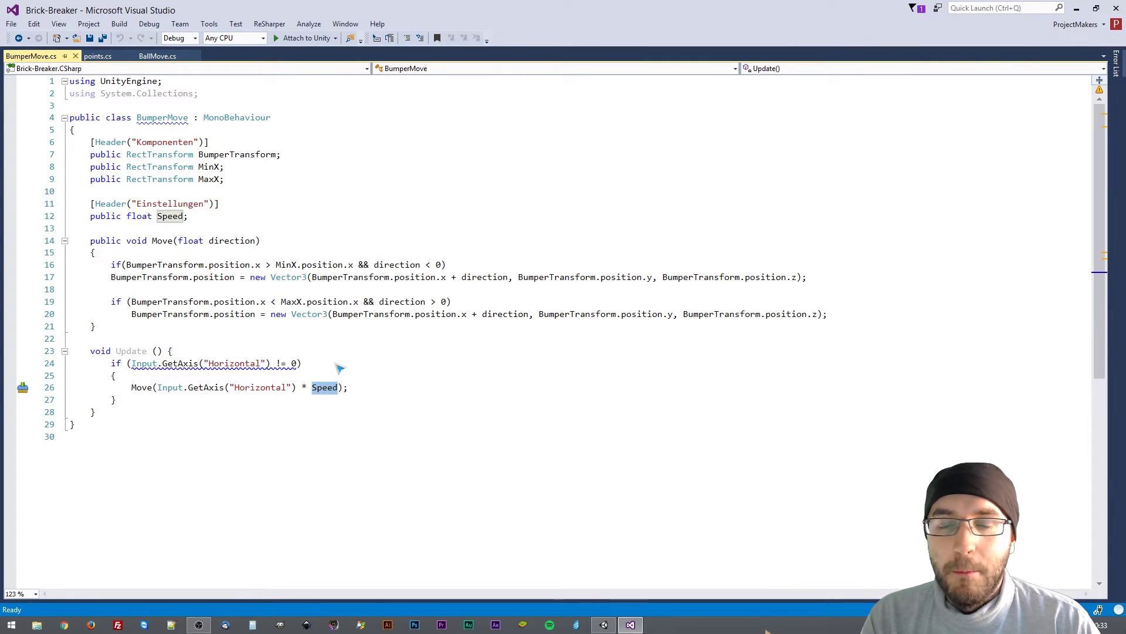
pyautogui.doubleClick(238, 242)
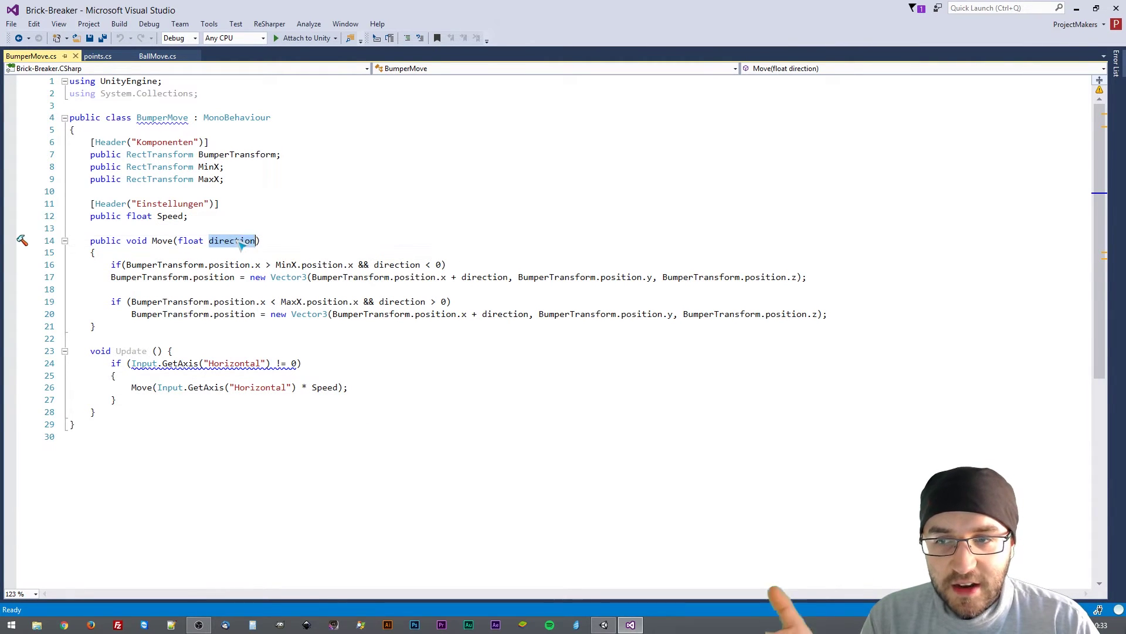
pyautogui.click(145, 266)
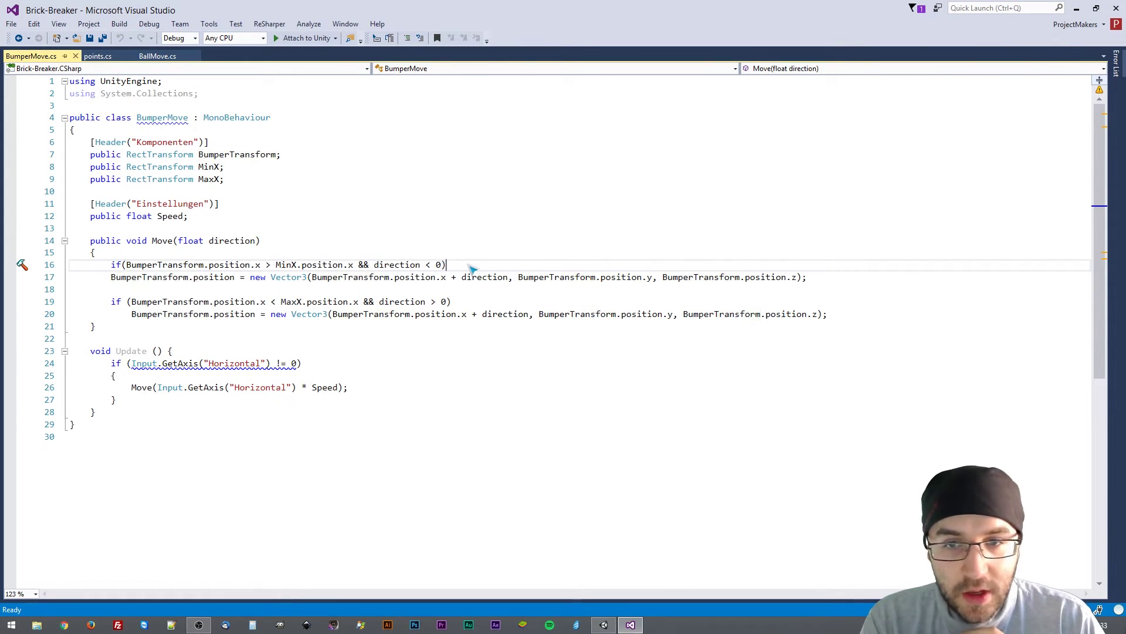
# - Walk through Move's boundary checks, the new Vector3 position and the direction parameter's uses
pyautogui.moveTo(446, 264); pyautogui.dragTo(111, 265)
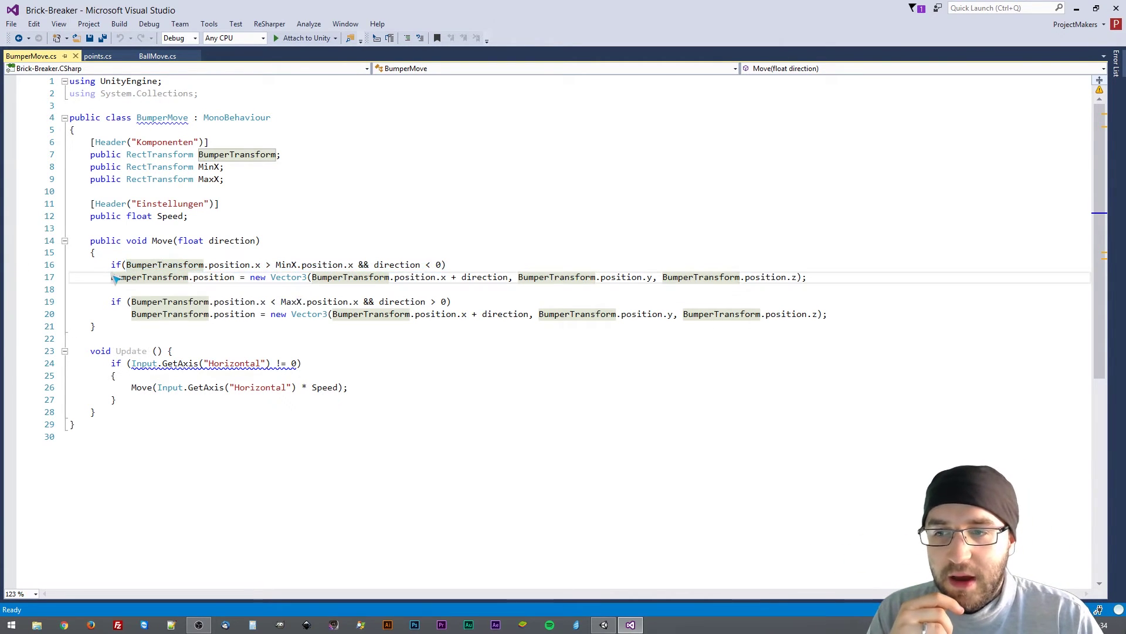
pyautogui.click(205, 279)
pyautogui.doubleClick(206, 279)
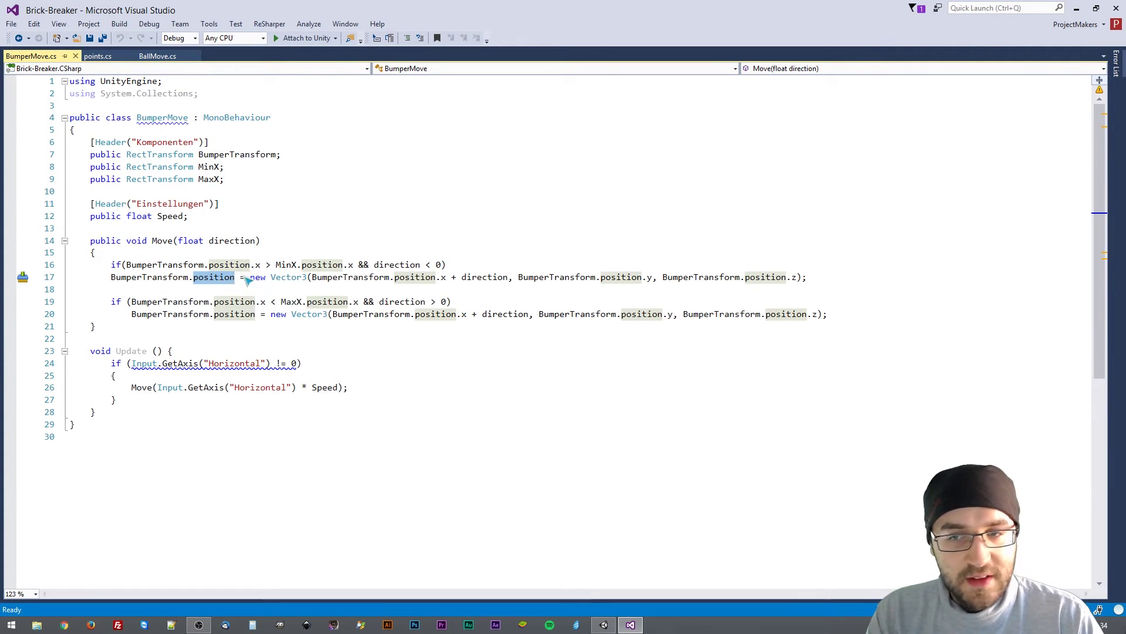
pyautogui.moveTo(250, 279); pyautogui.dragTo(311, 280)
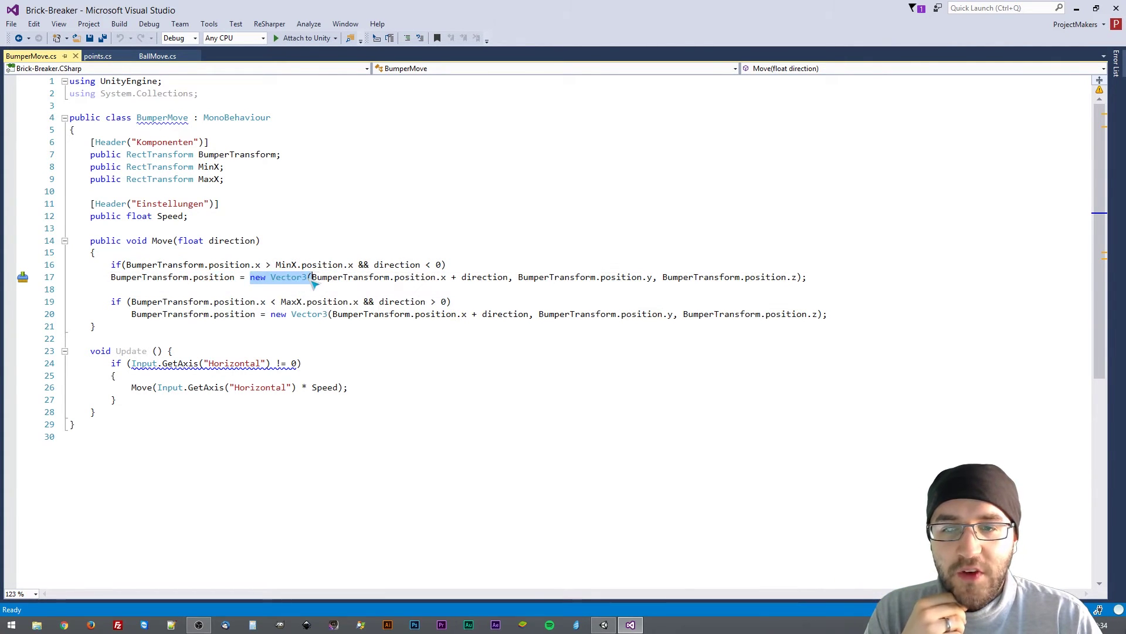
pyautogui.doubleClick(472, 279)
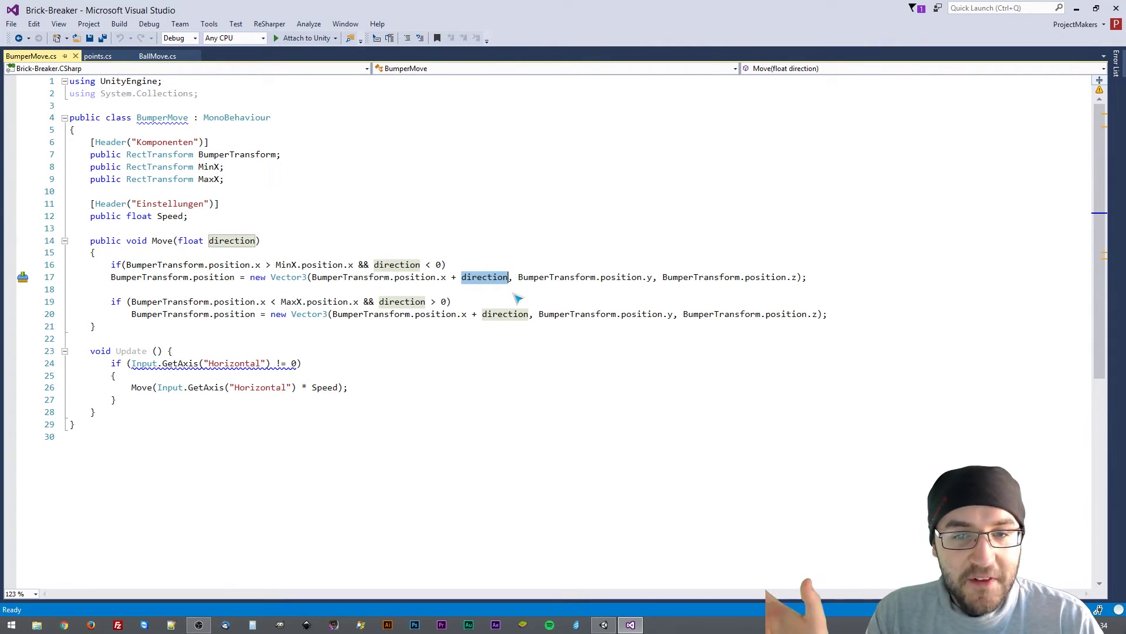
pyautogui.moveTo(515, 278); pyautogui.dragTo(799, 279)
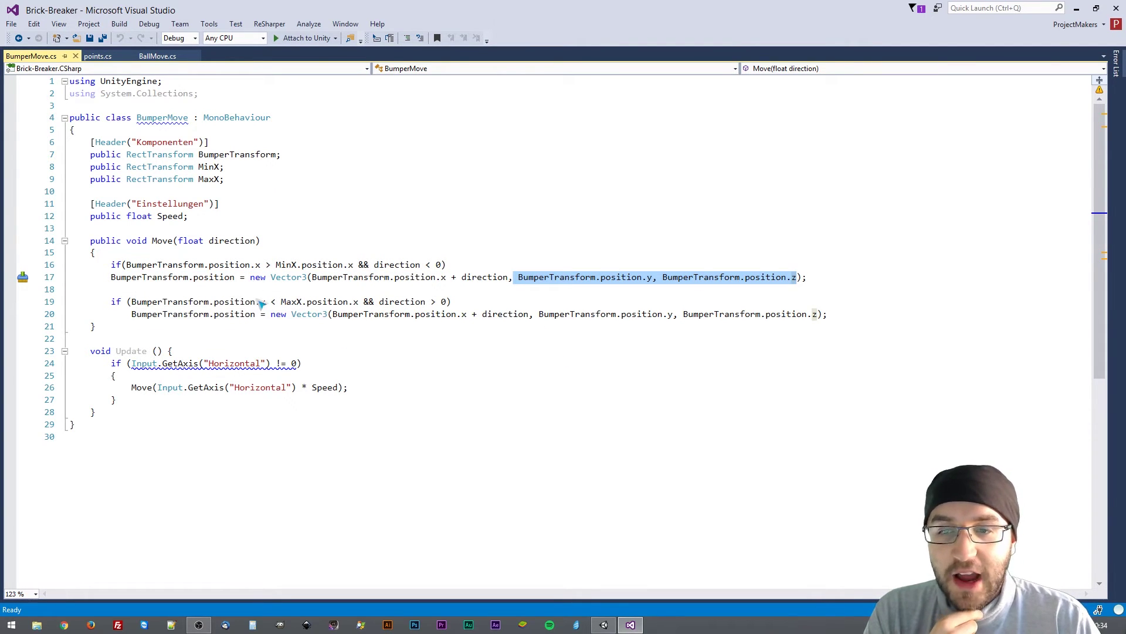
pyautogui.moveTo(178, 302); pyautogui.dragTo(276, 302)
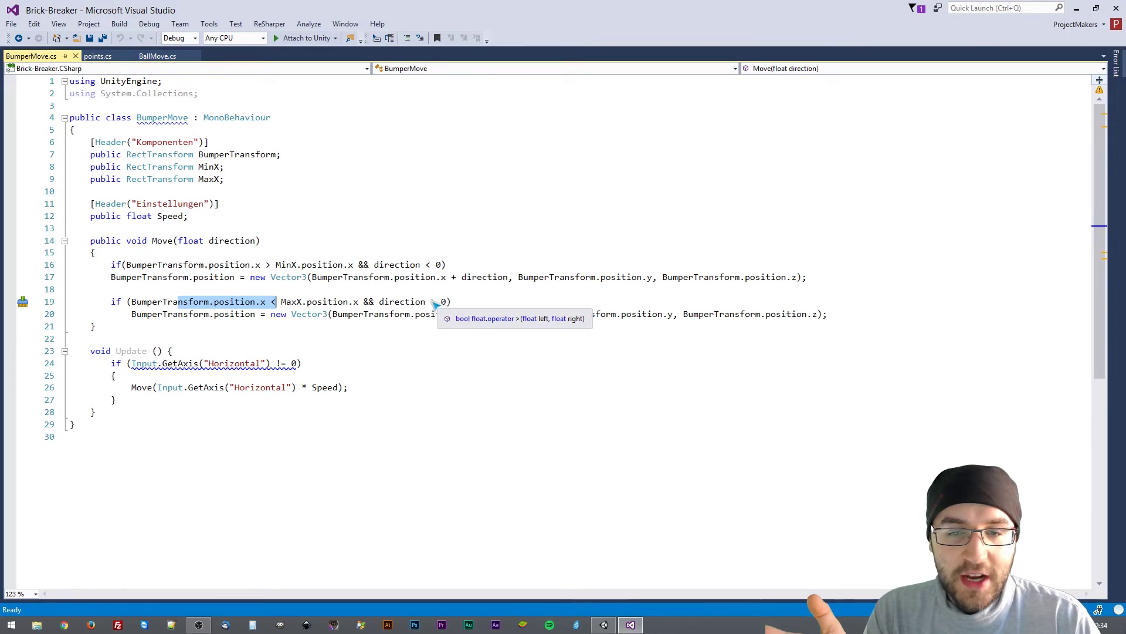
pyautogui.click(463, 303)
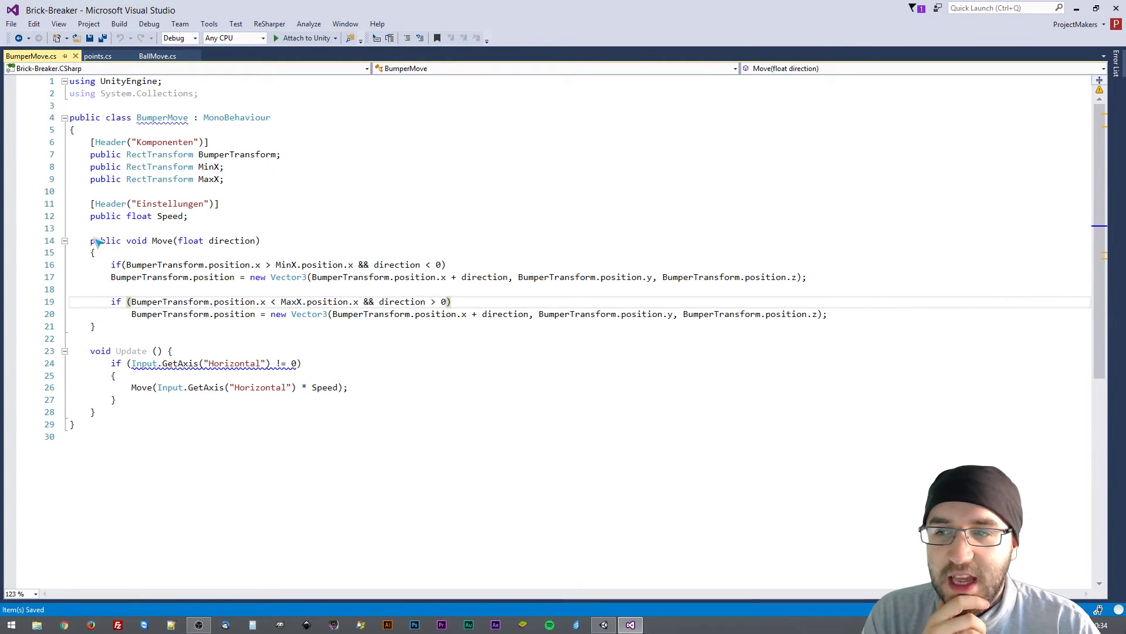
pyautogui.moveTo(91, 242); pyautogui.dragTo(265, 241)
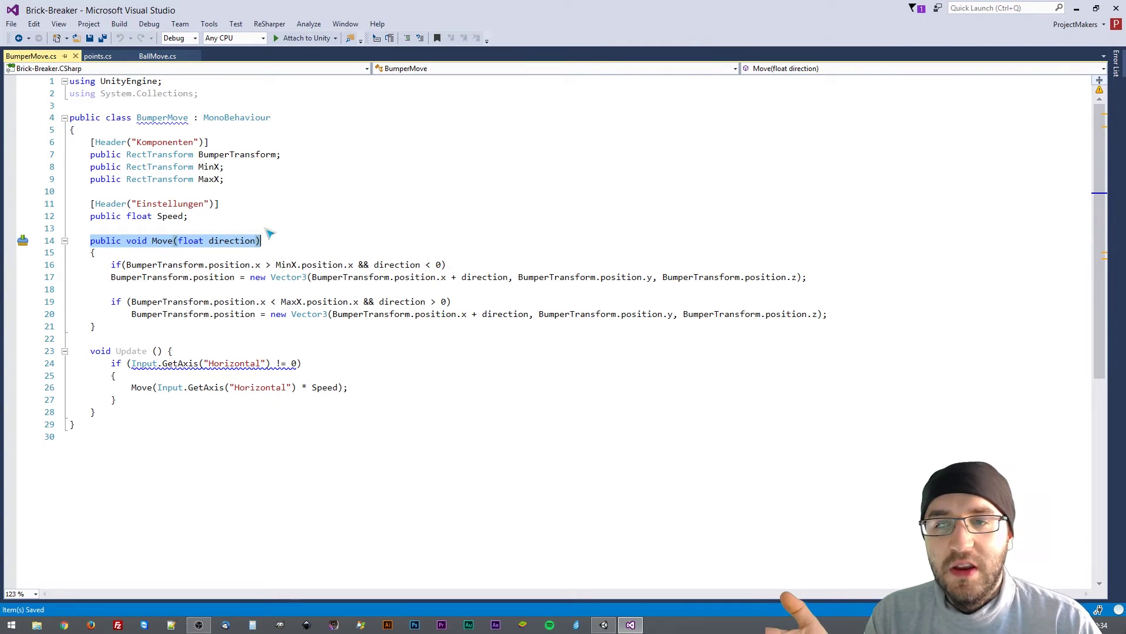
pyautogui.doubleClick(243, 241)
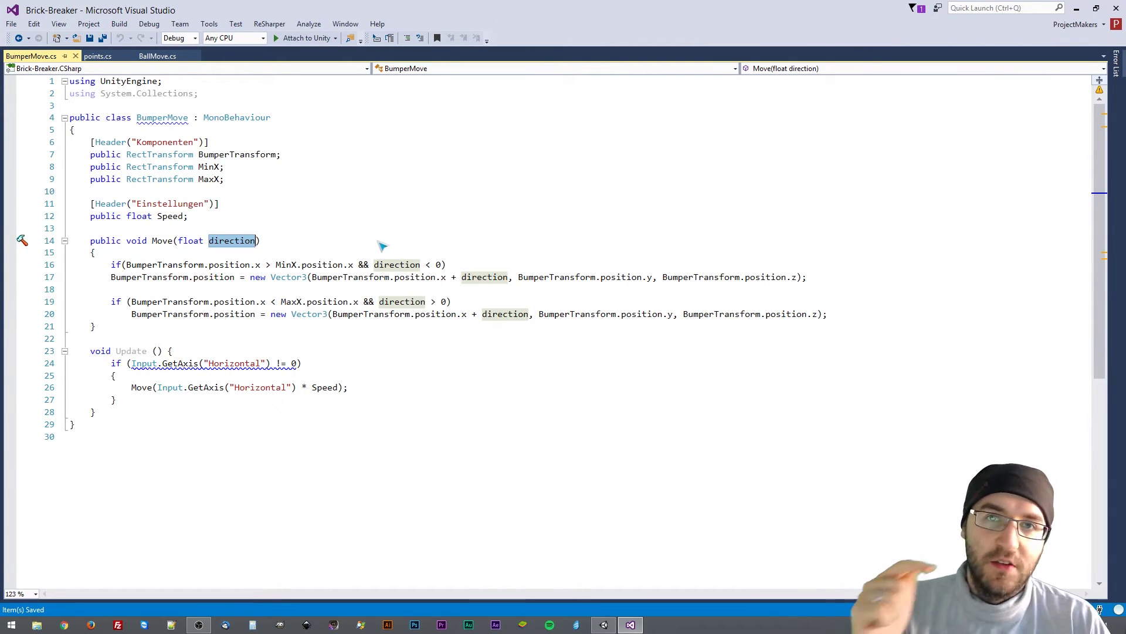
pyautogui.click(158, 56)
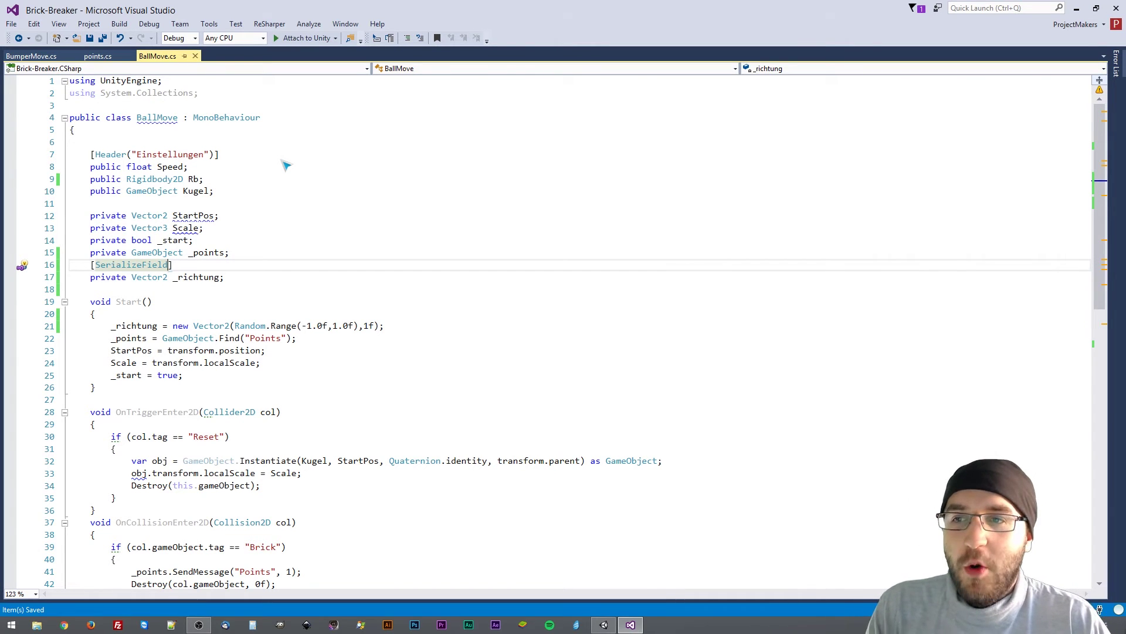
pyautogui.click(51, 170)
pyautogui.click(50, 183)
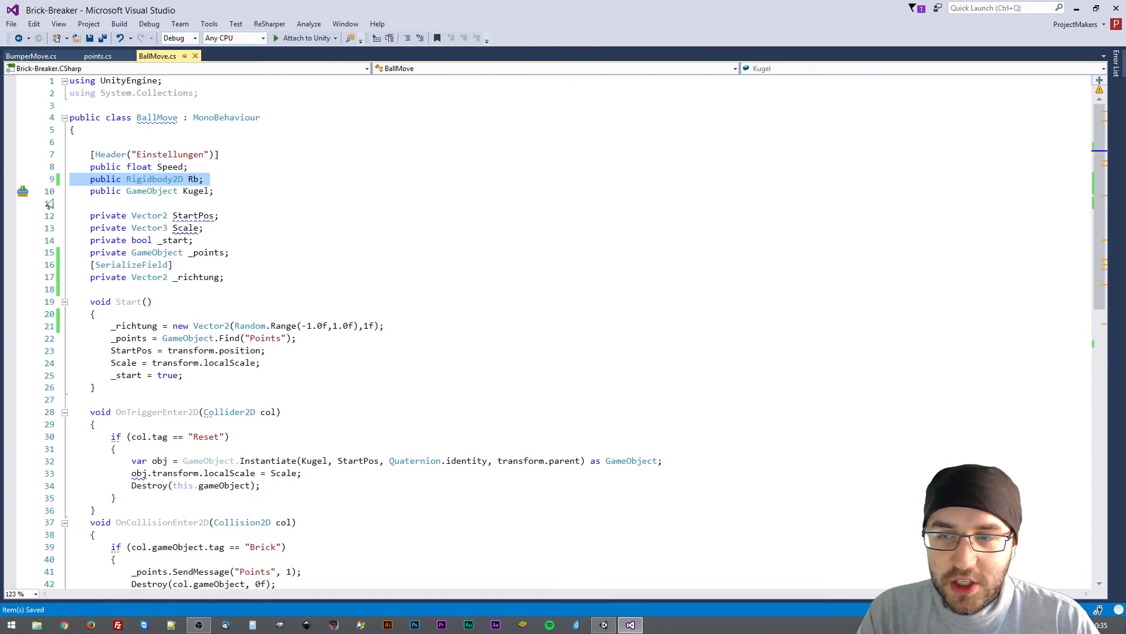
pyautogui.click(49, 192)
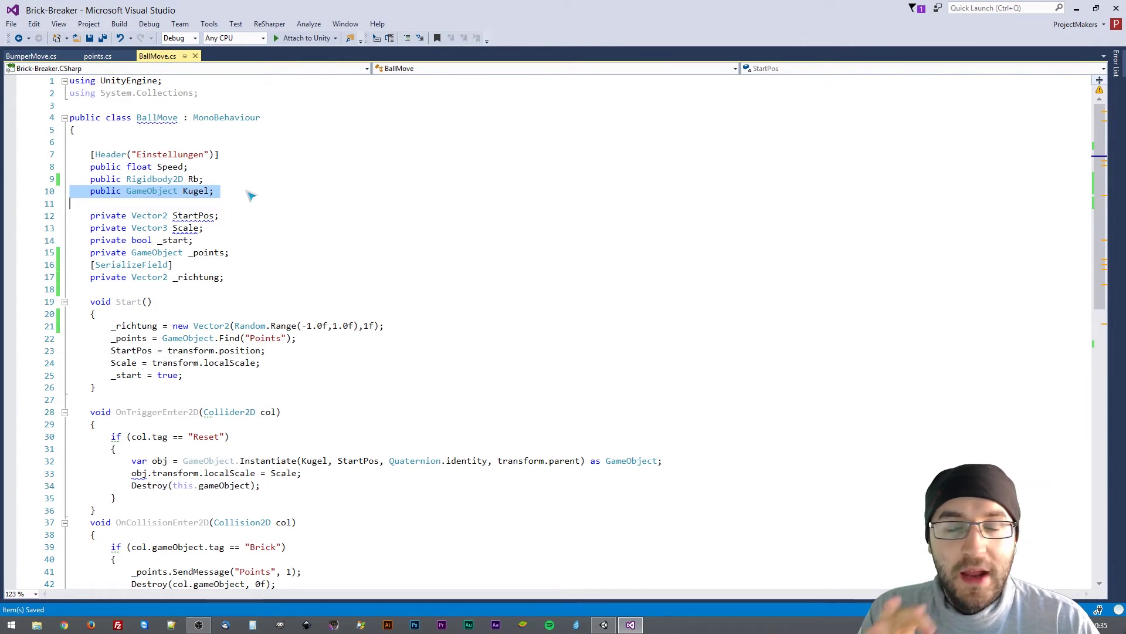
pyautogui.click(195, 192)
pyautogui.doubleClick(195, 192)
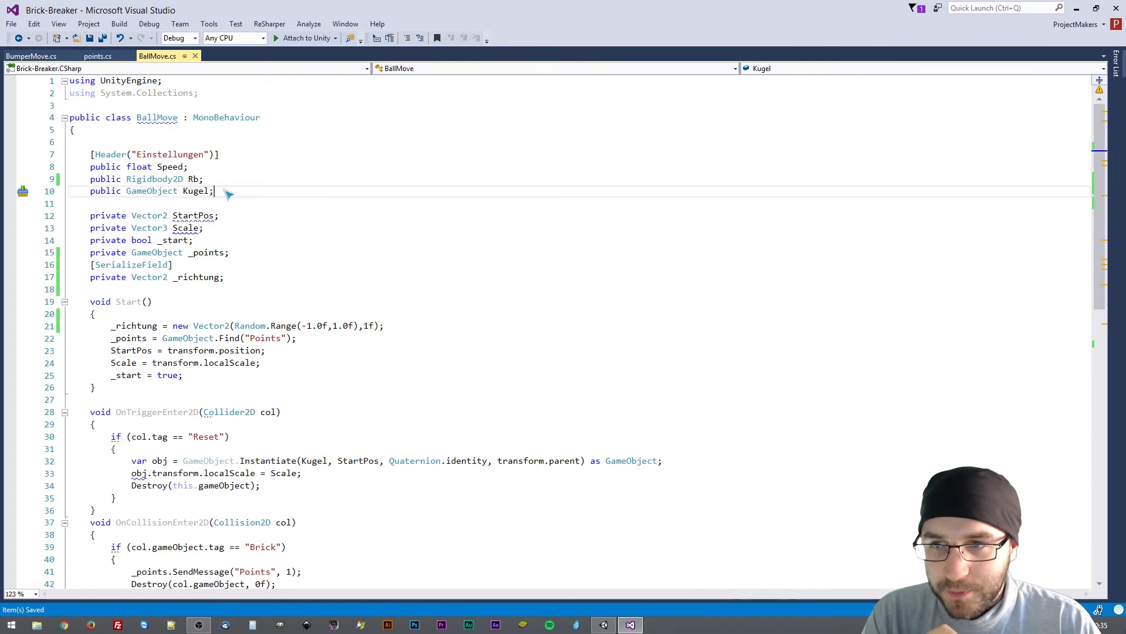
pyautogui.doubleClick(170, 167)
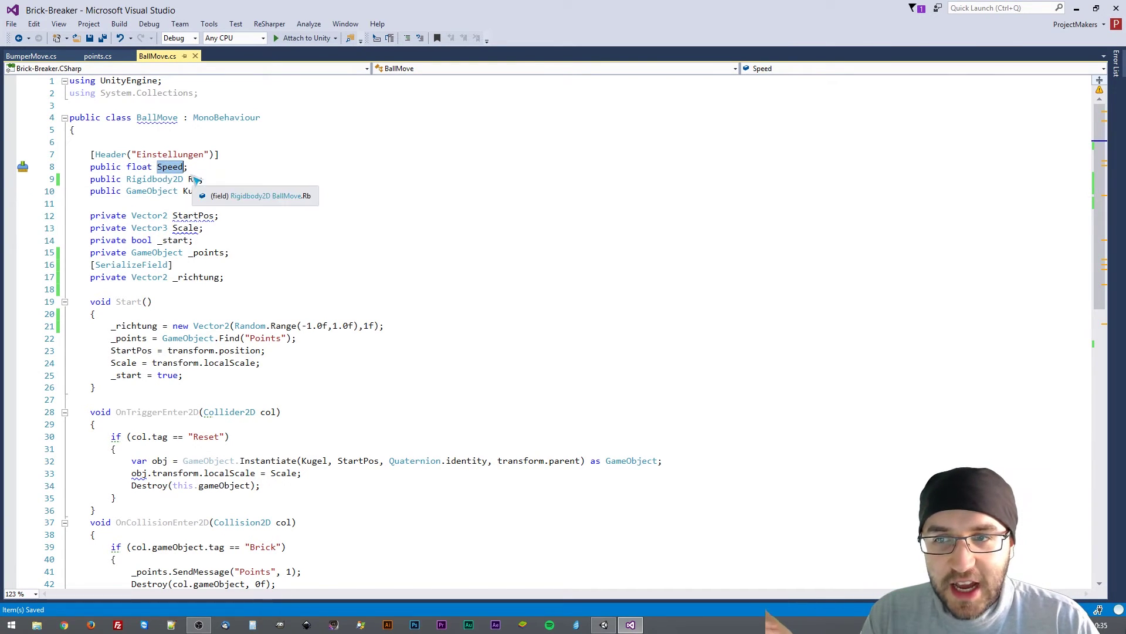
pyautogui.doubleClick(193, 179)
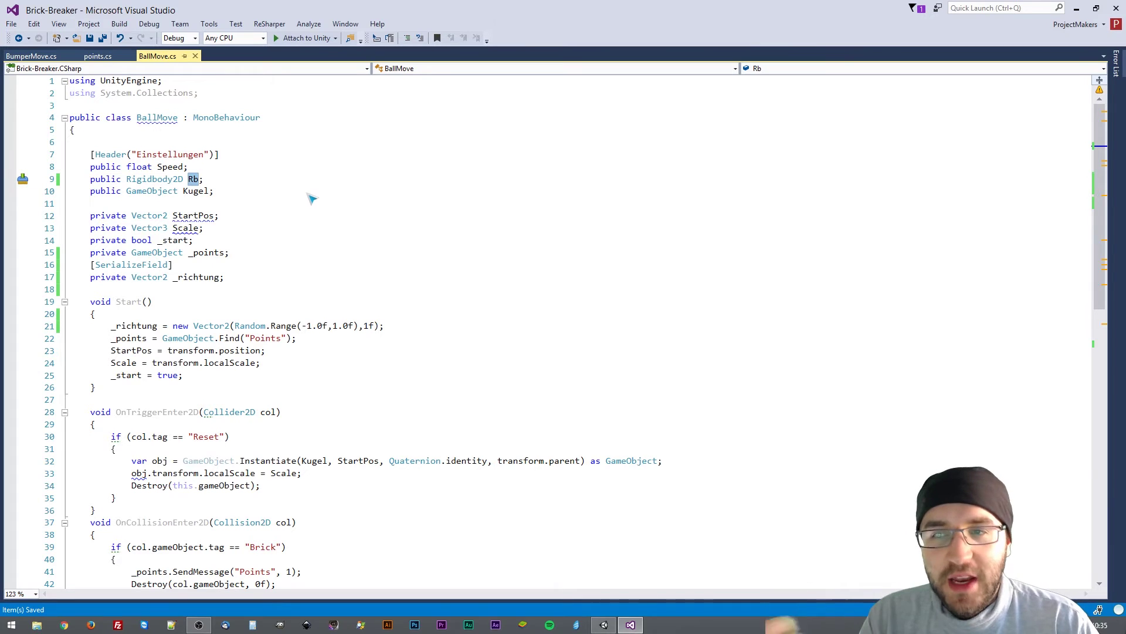
pyautogui.moveTo(212, 180); pyautogui.dragTo(95, 183)
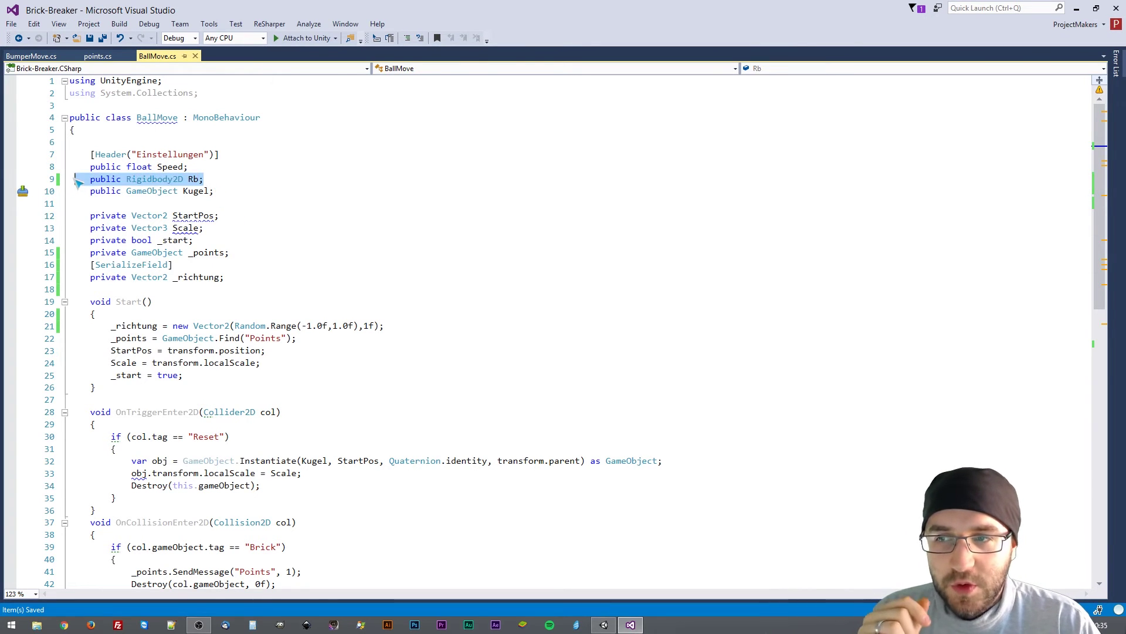
pyautogui.doubleClick(194, 179)
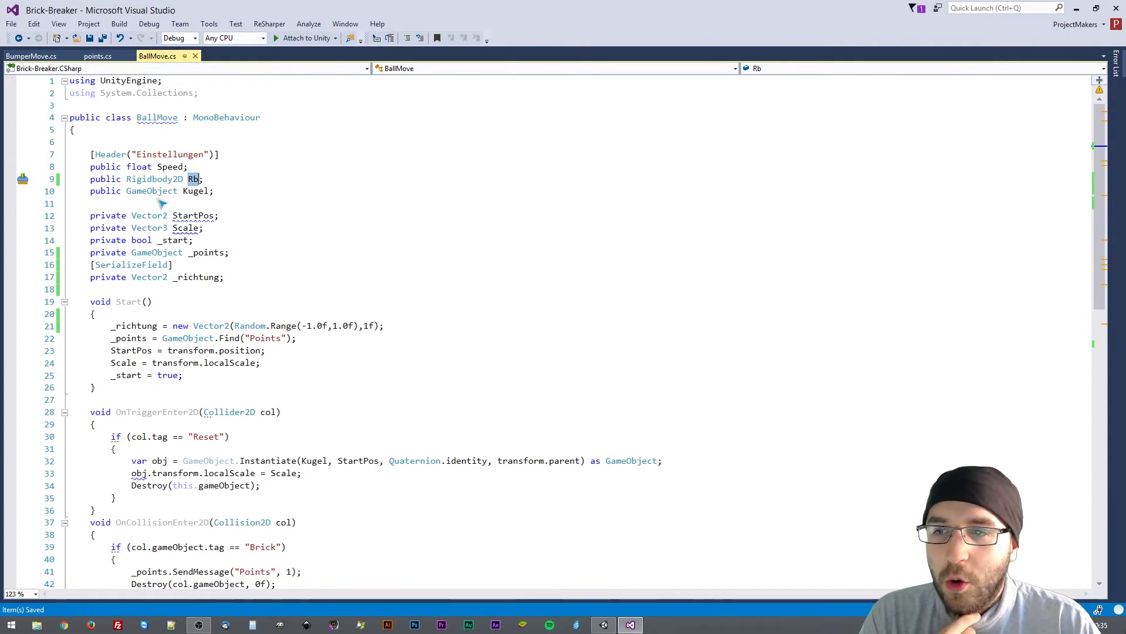
pyautogui.doubleClick(200, 192)
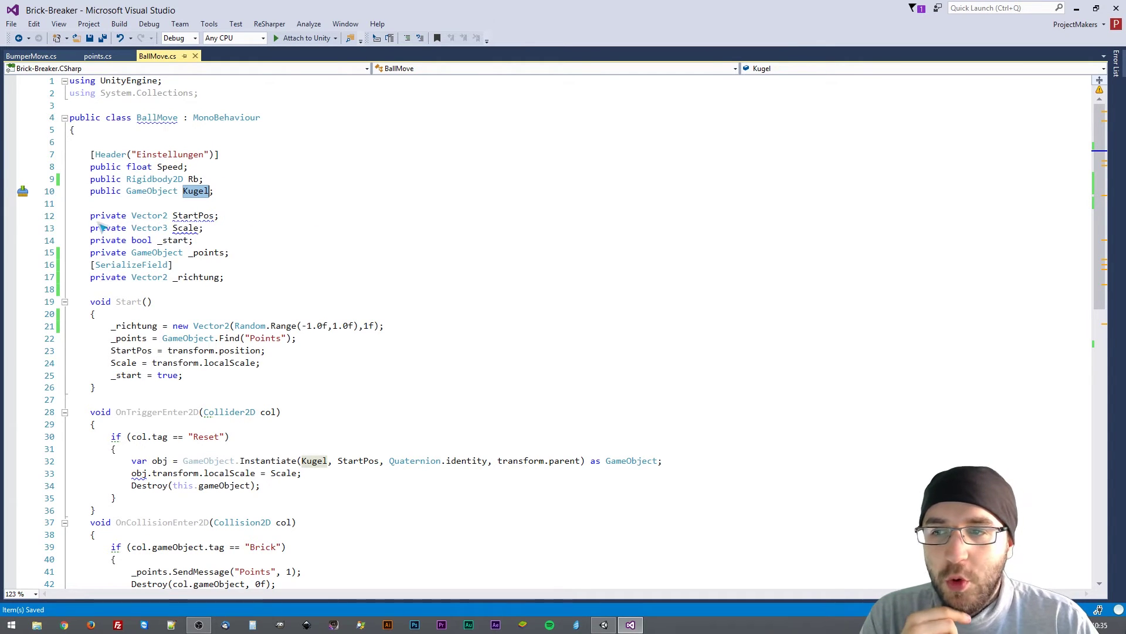
pyautogui.moveTo(89, 218); pyautogui.dragTo(223, 220)
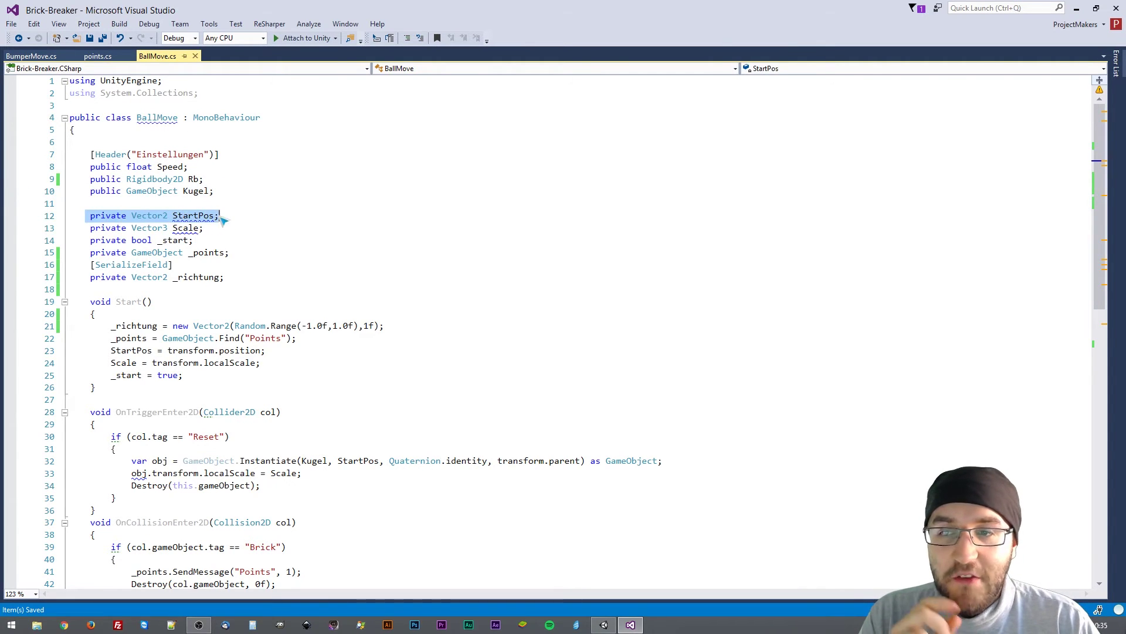
pyautogui.click(218, 221)
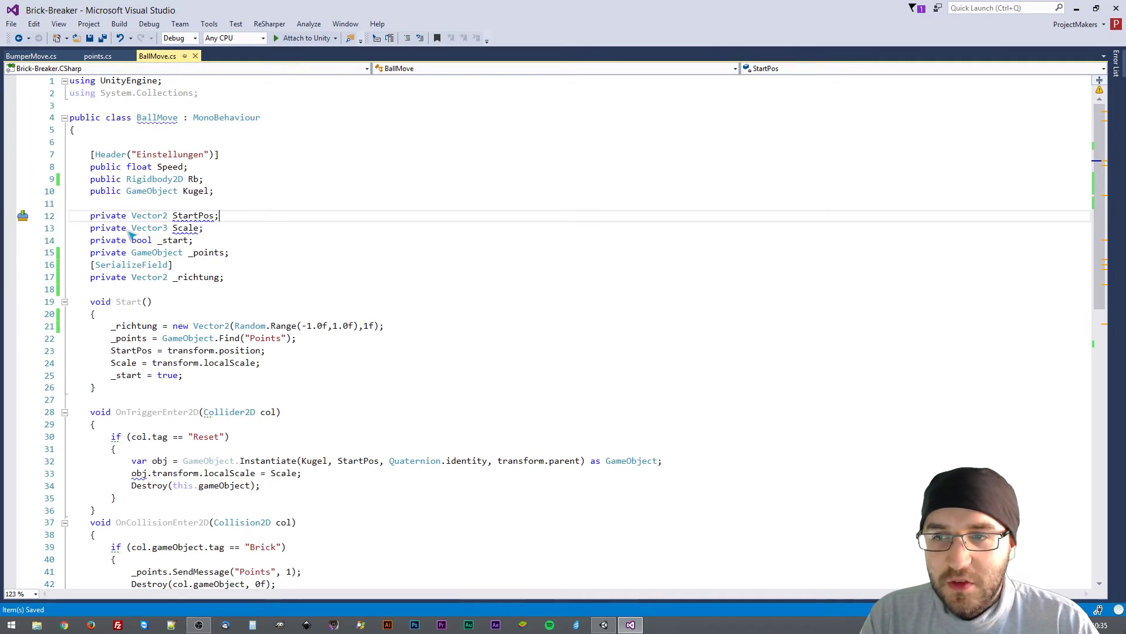
pyautogui.moveTo(91, 229); pyautogui.dragTo(206, 230)
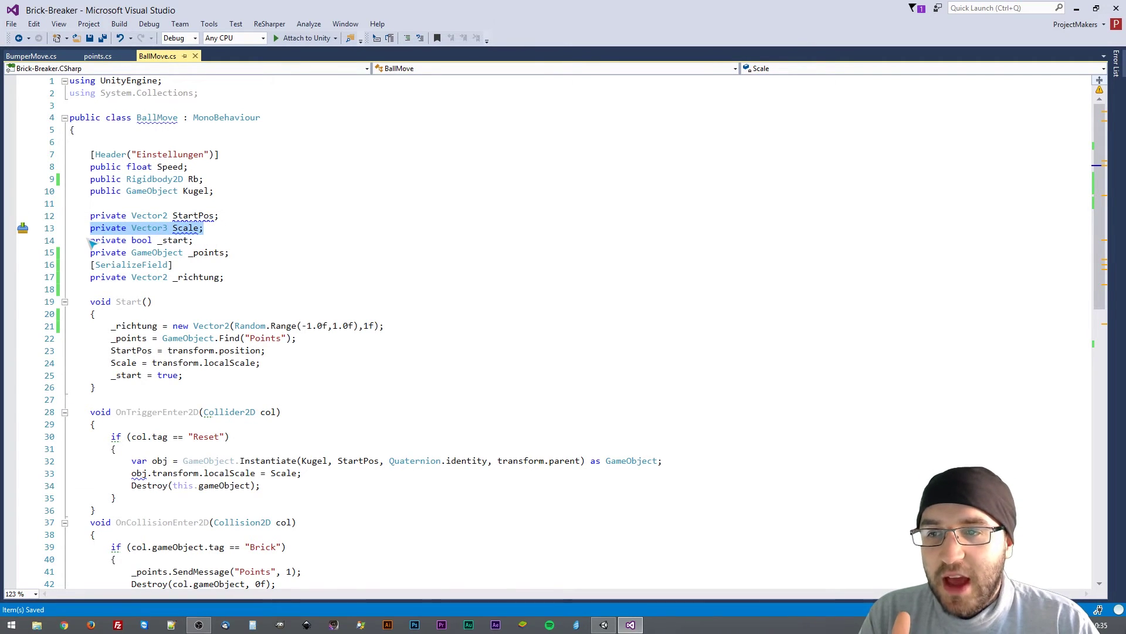
pyautogui.moveTo(91, 241); pyautogui.dragTo(194, 243)
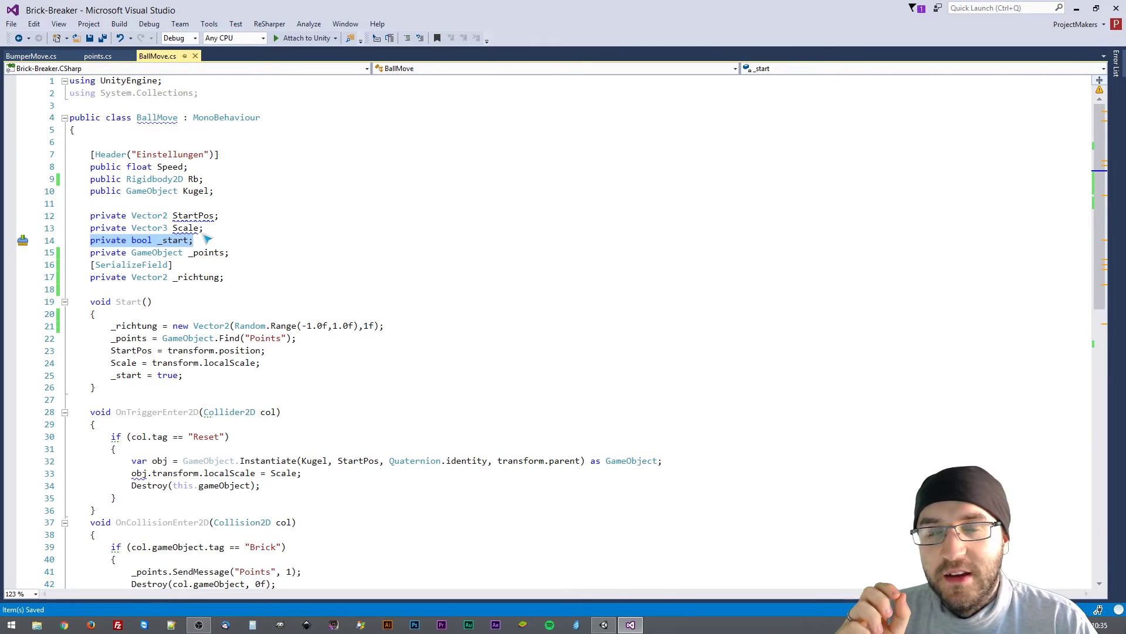
pyautogui.click(200, 242)
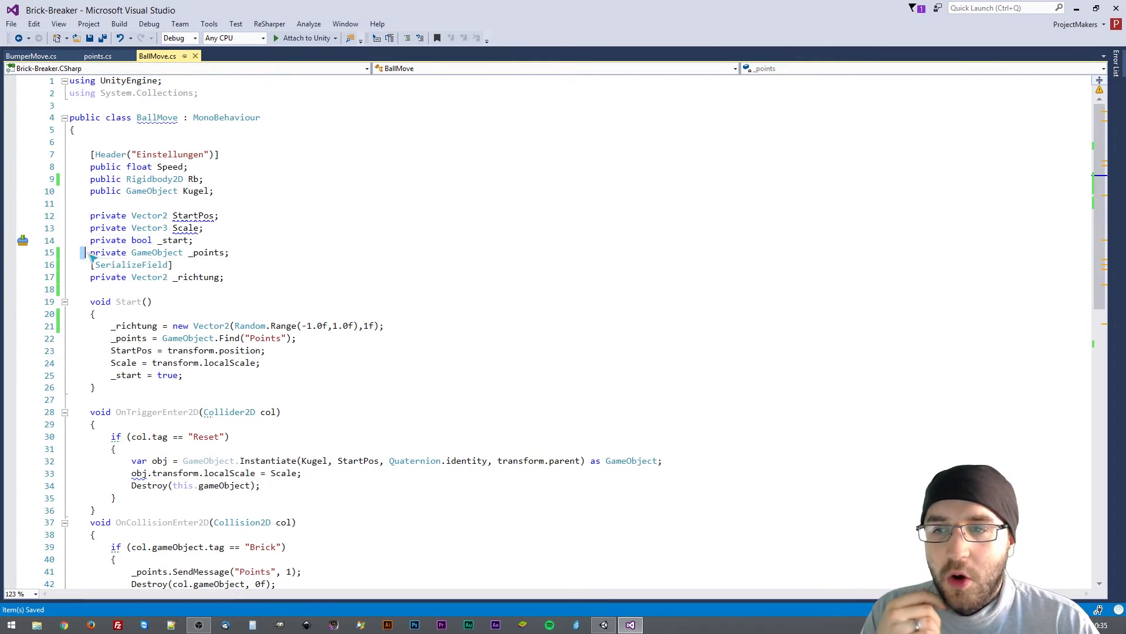
pyautogui.moveTo(82, 254); pyautogui.dragTo(234, 257)
pyautogui.click(237, 256)
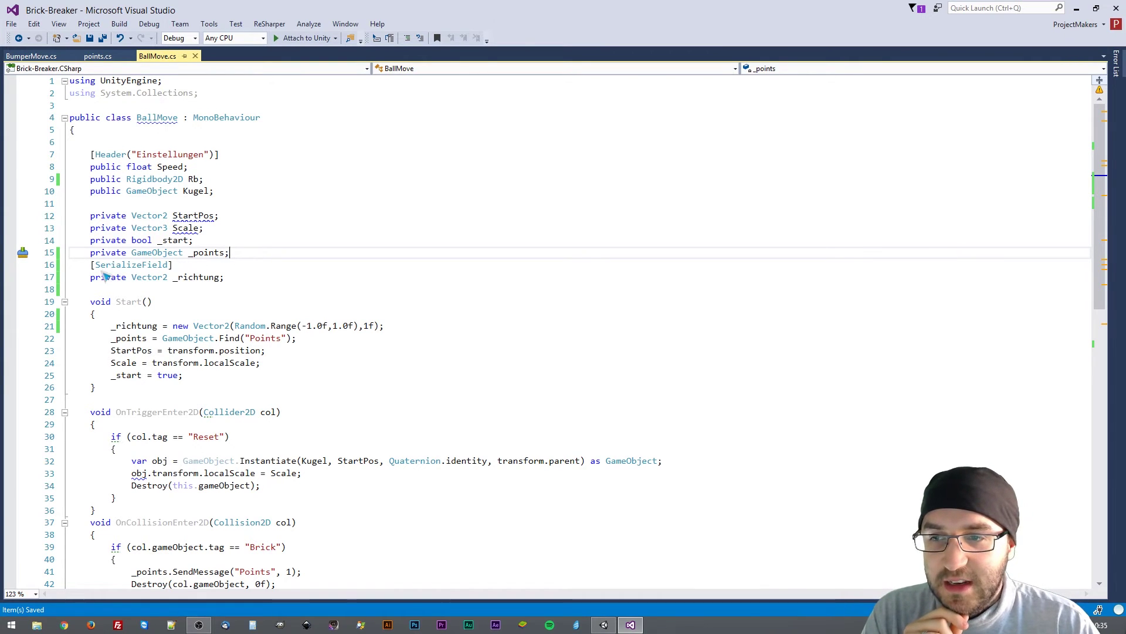
pyautogui.moveTo(91, 279); pyautogui.dragTo(229, 280)
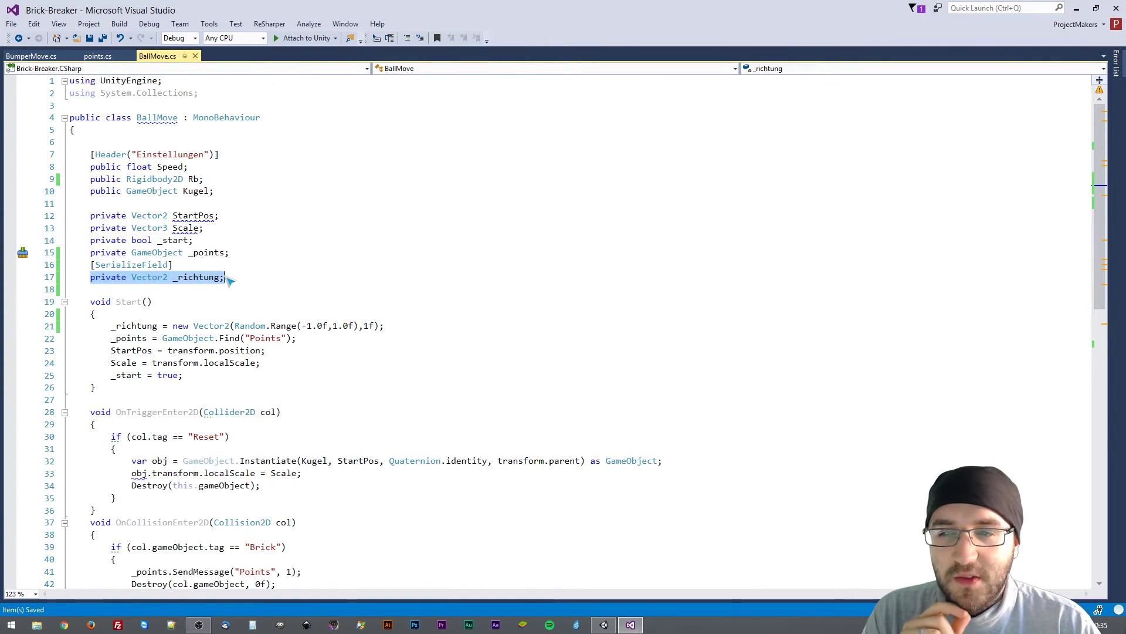
pyautogui.click(232, 281)
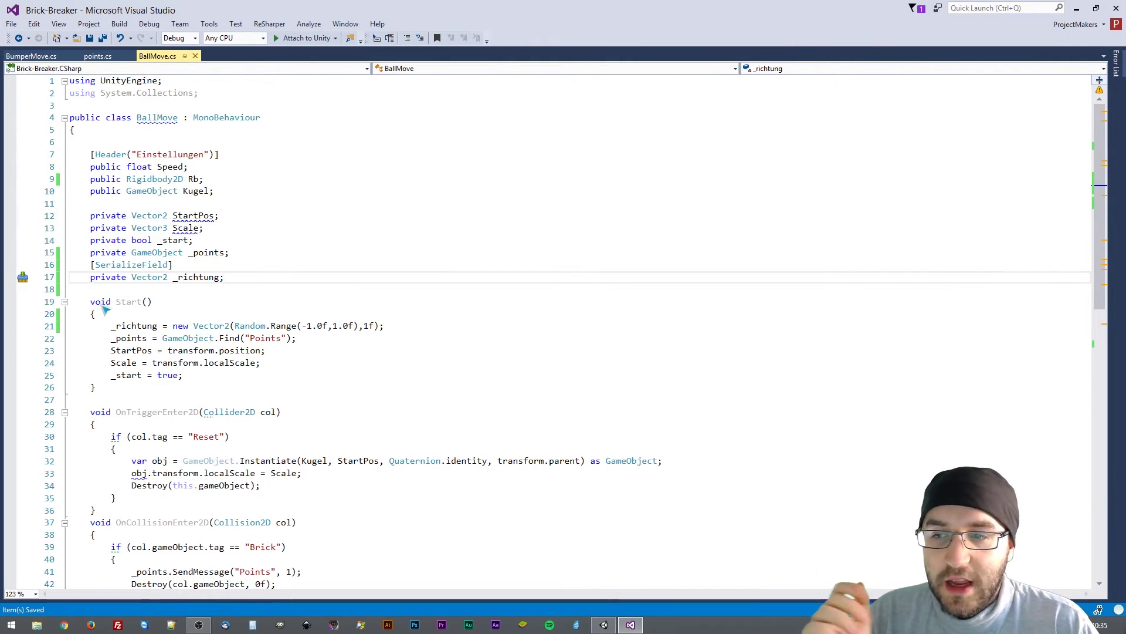
pyautogui.moveTo(105, 326); pyautogui.dragTo(231, 326)
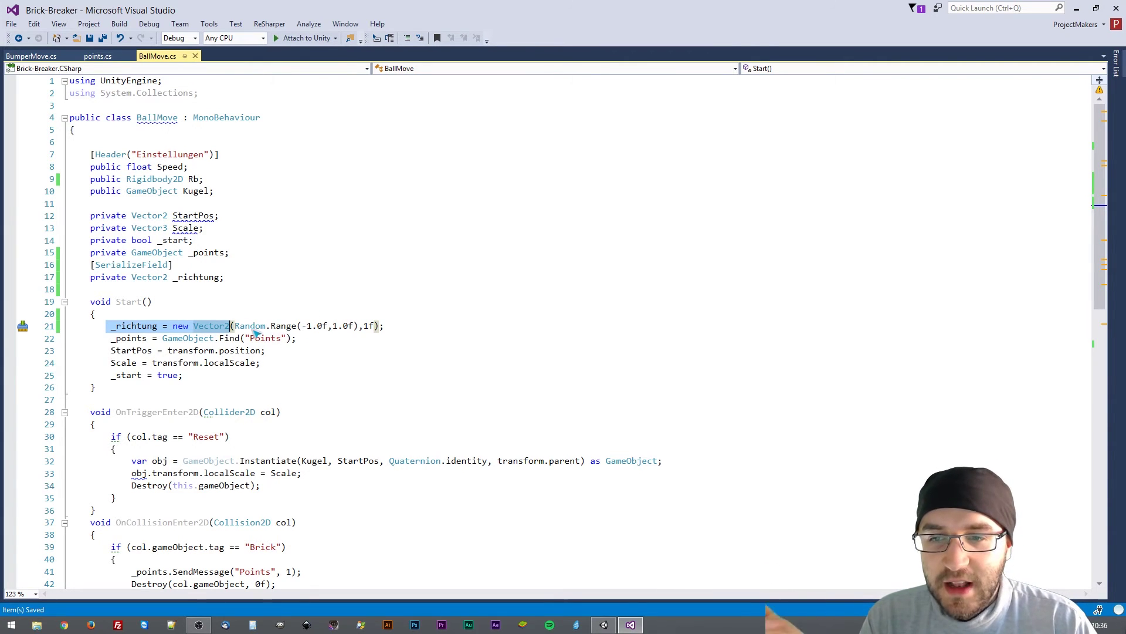
pyautogui.moveTo(237, 331)
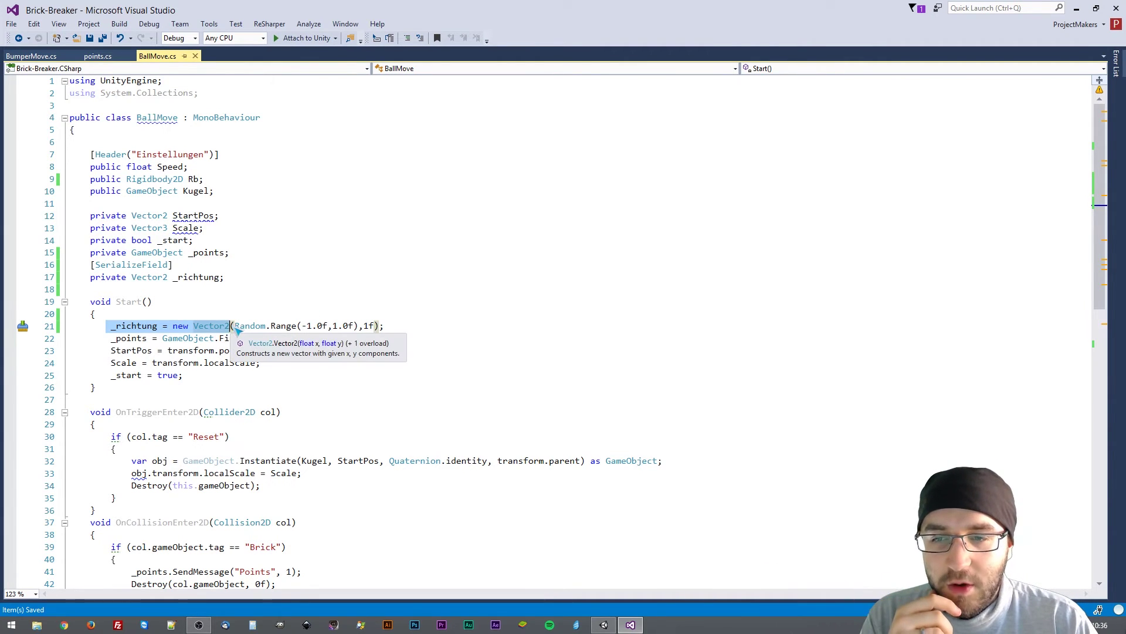
pyautogui.click(354, 326)
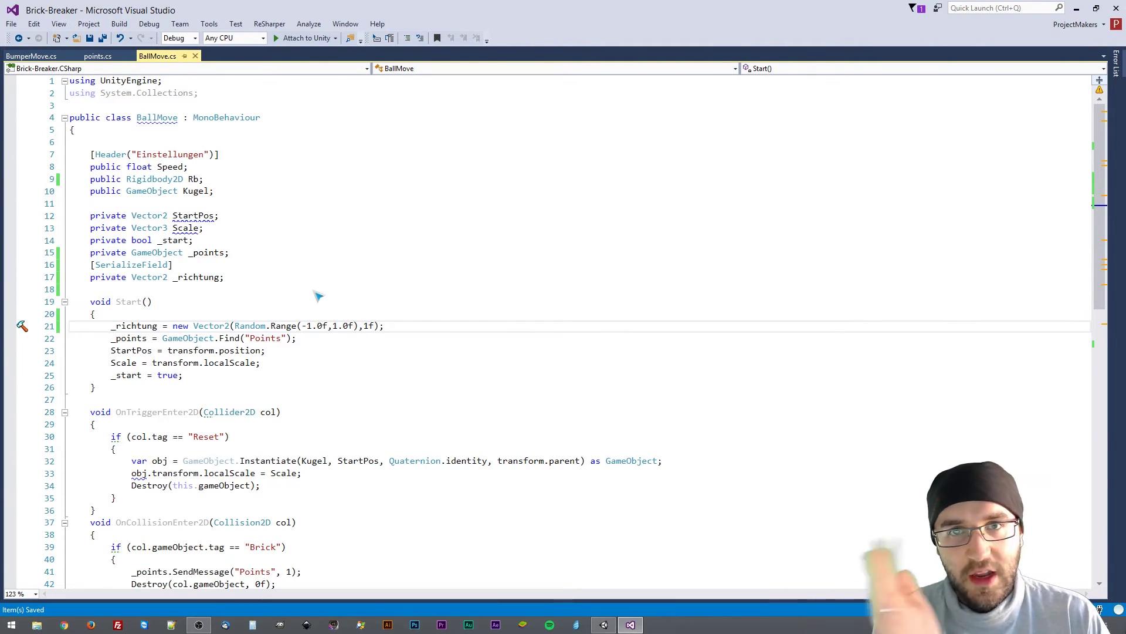
pyautogui.moveTo(359, 326); pyautogui.dragTo(247, 332)
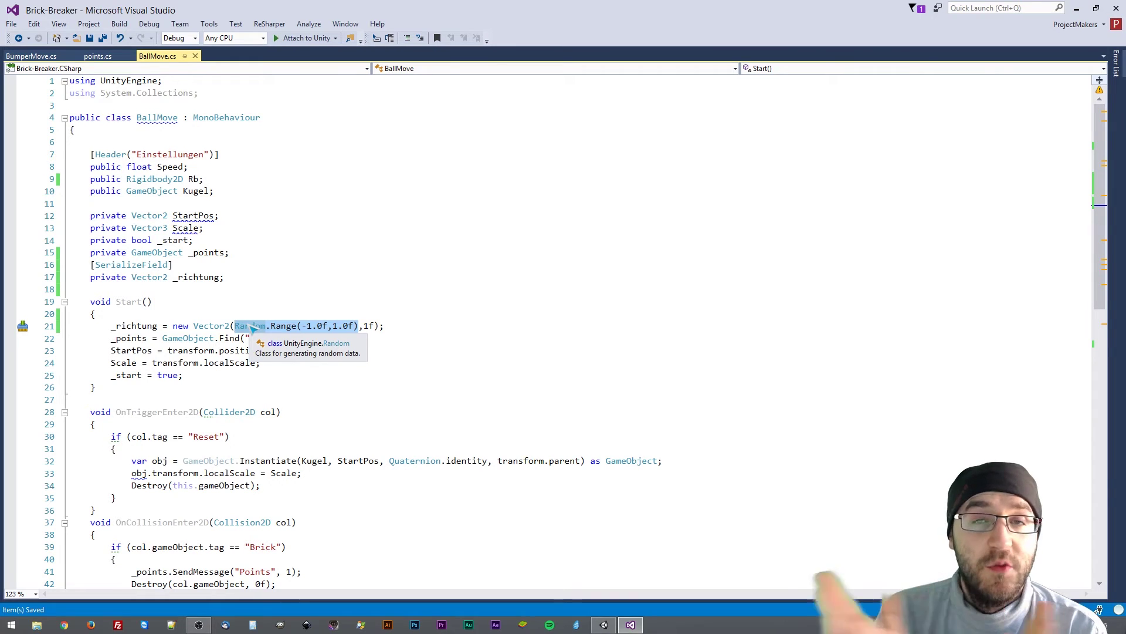
pyautogui.doubleClick(369, 325)
pyautogui.click(411, 283)
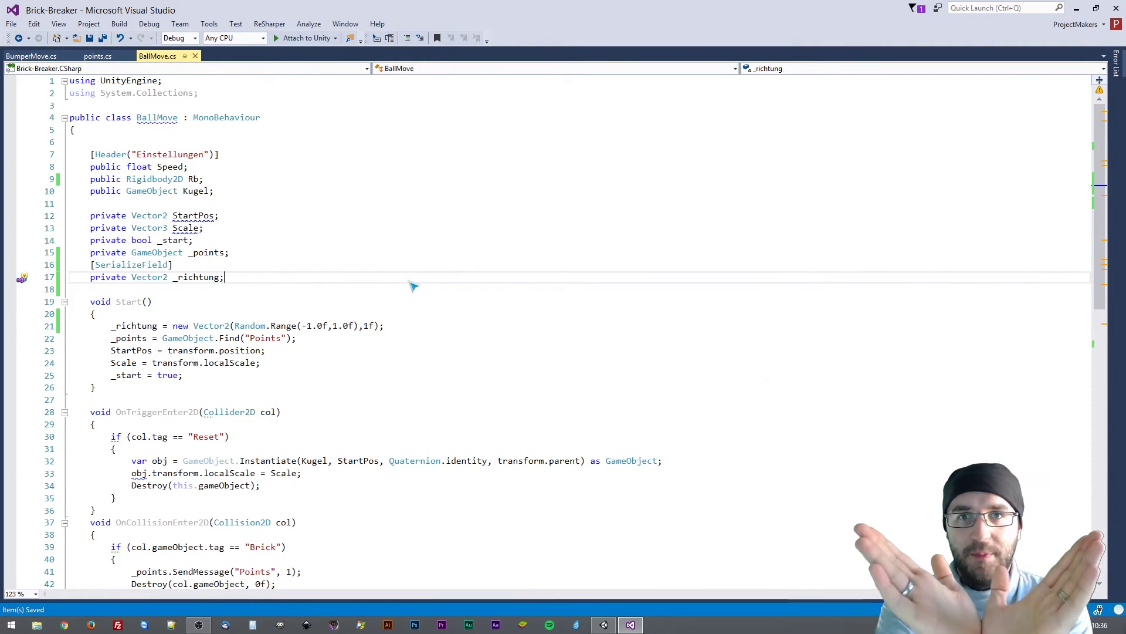
pyautogui.moveTo(306, 327); pyautogui.dragTo(363, 329)
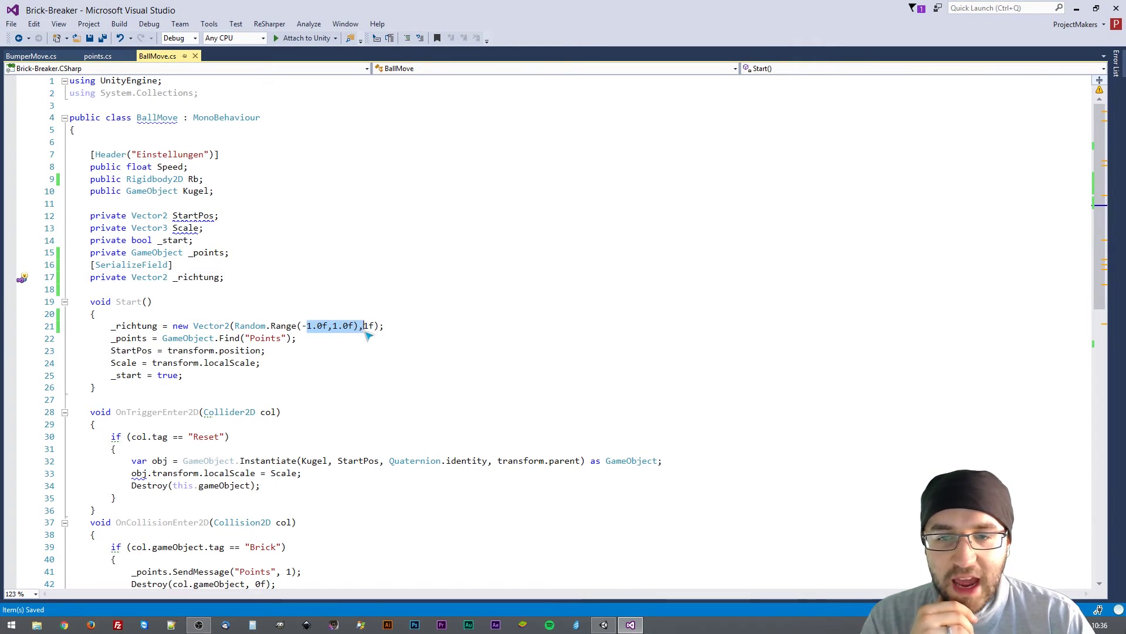
pyautogui.click(112, 341)
pyautogui.moveTo(111, 342); pyautogui.dragTo(305, 340)
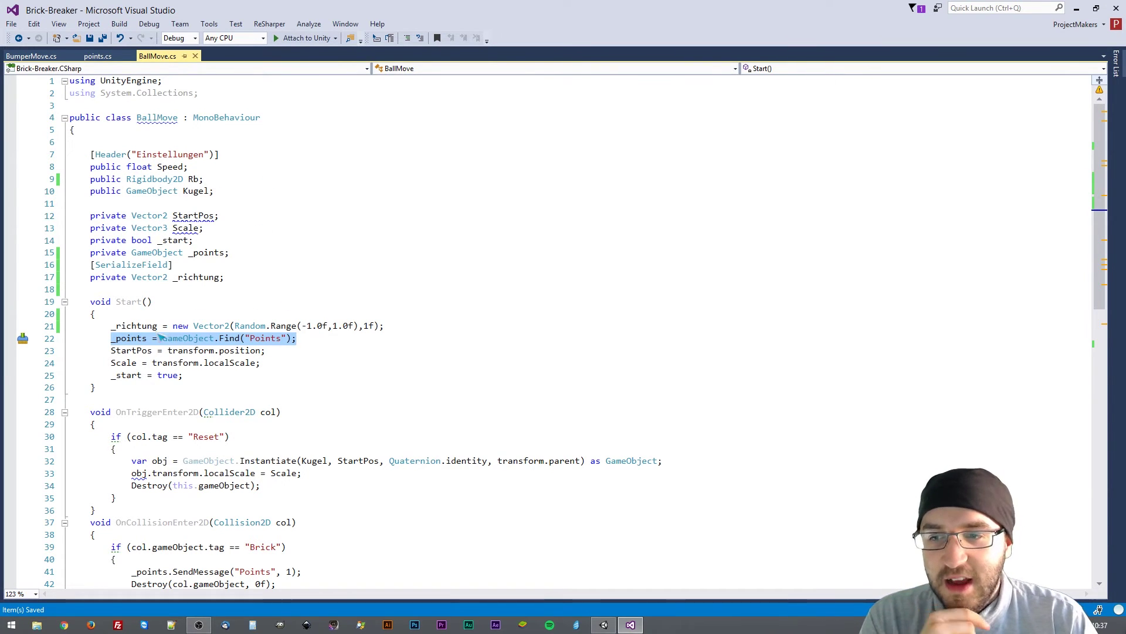
pyautogui.click(127, 339)
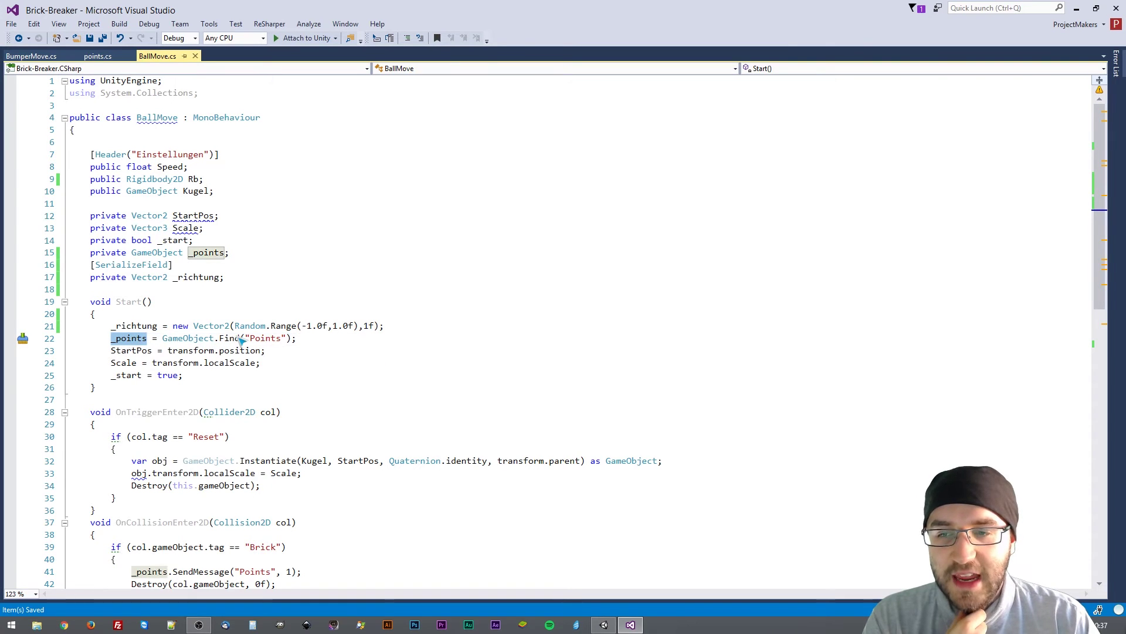
pyautogui.click(282, 339)
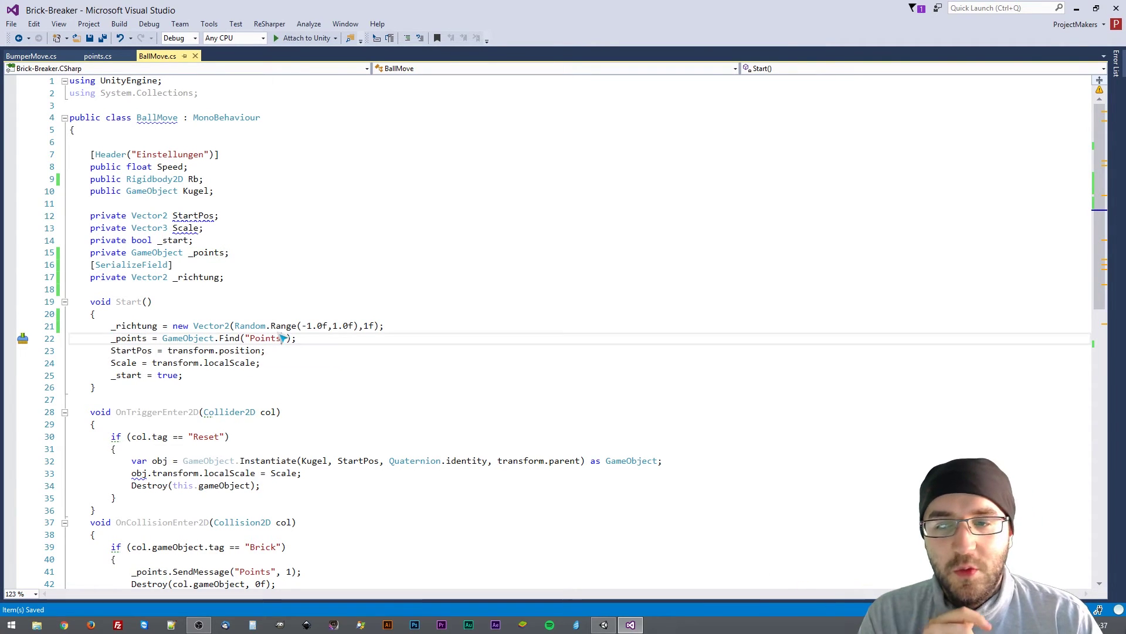
pyautogui.doubleClick(262, 344)
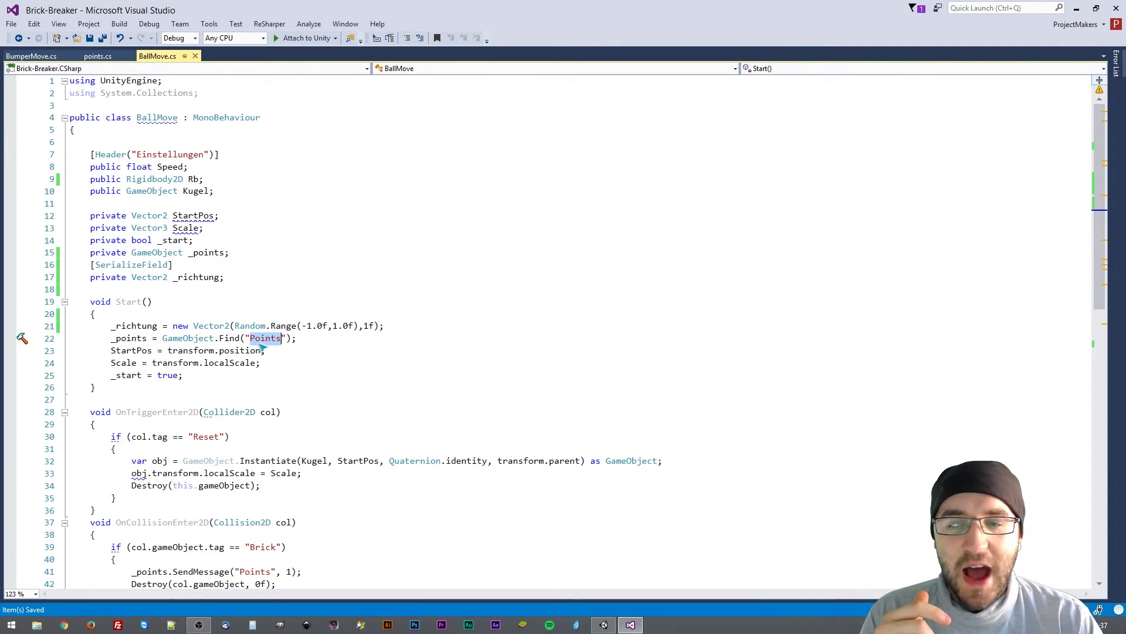
pyautogui.click(323, 346)
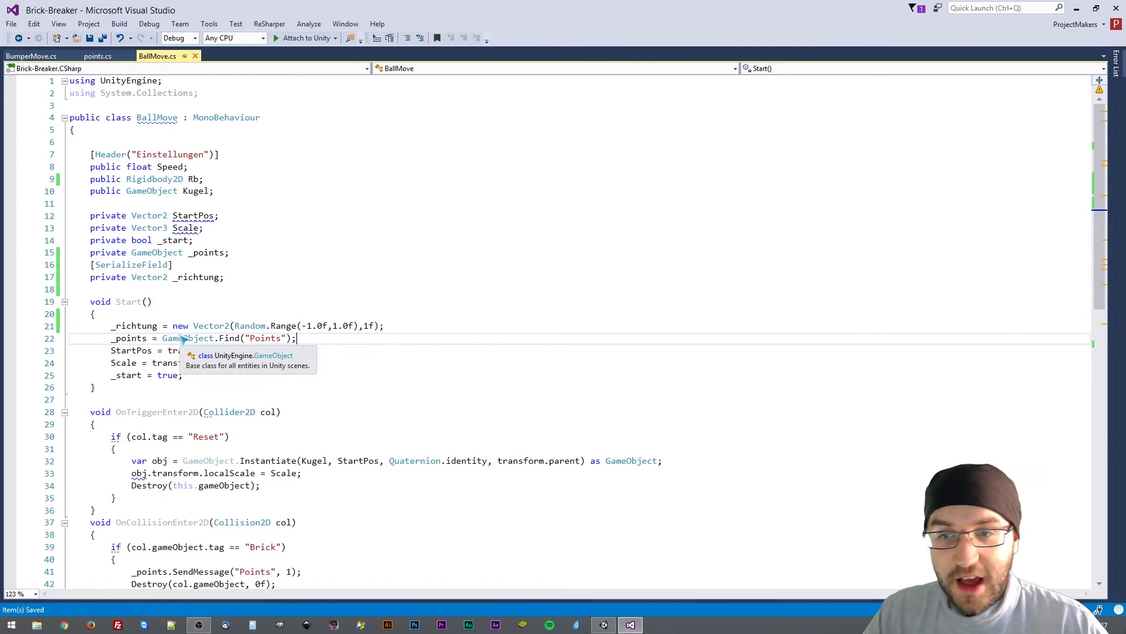
pyautogui.doubleClick(117, 339)
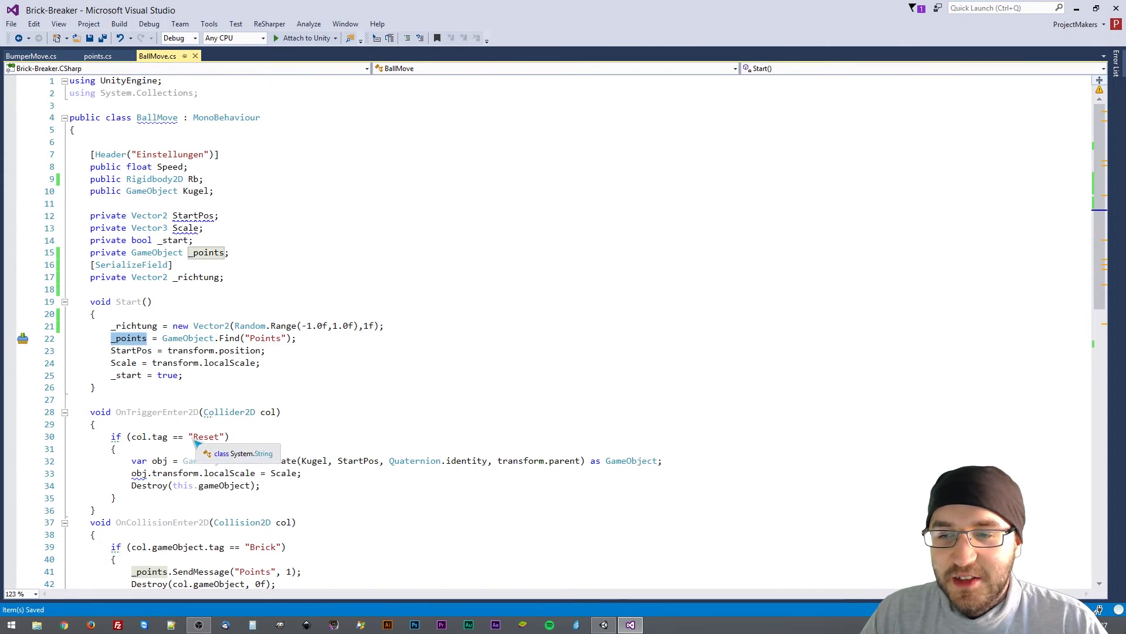
pyautogui.doubleClick(131, 351)
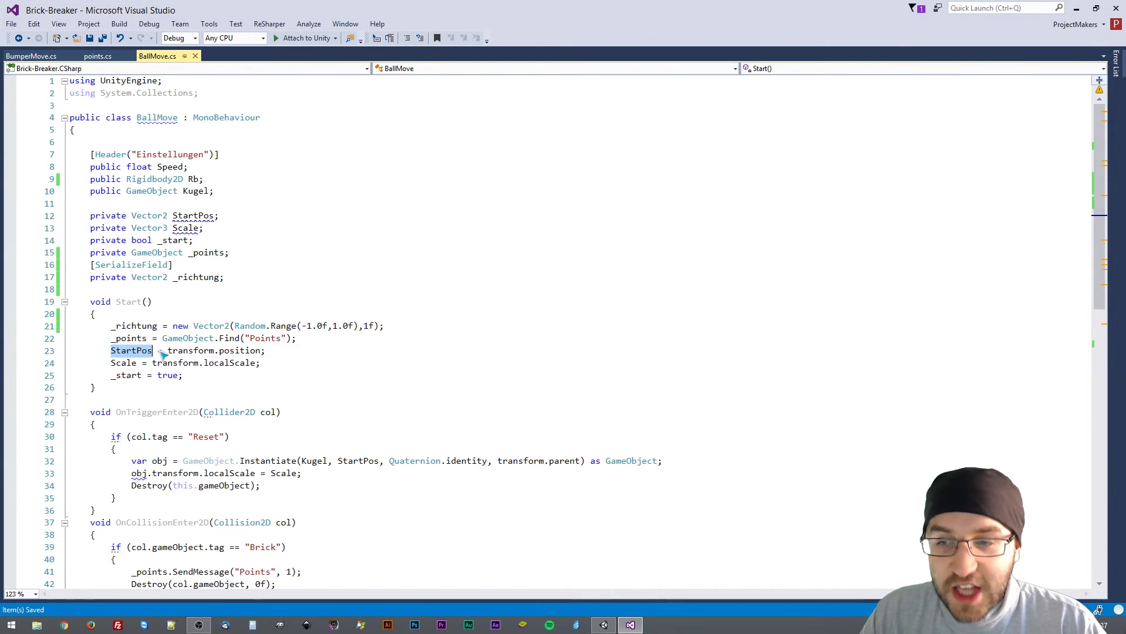
pyautogui.doubleClick(239, 351)
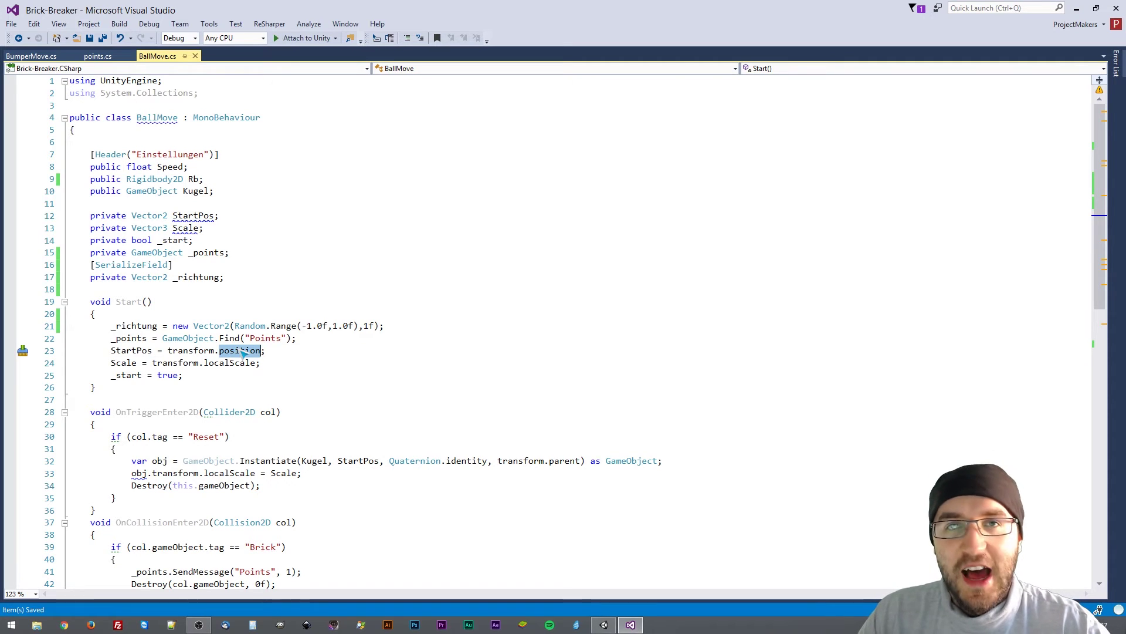
pyautogui.doubleClick(131, 351)
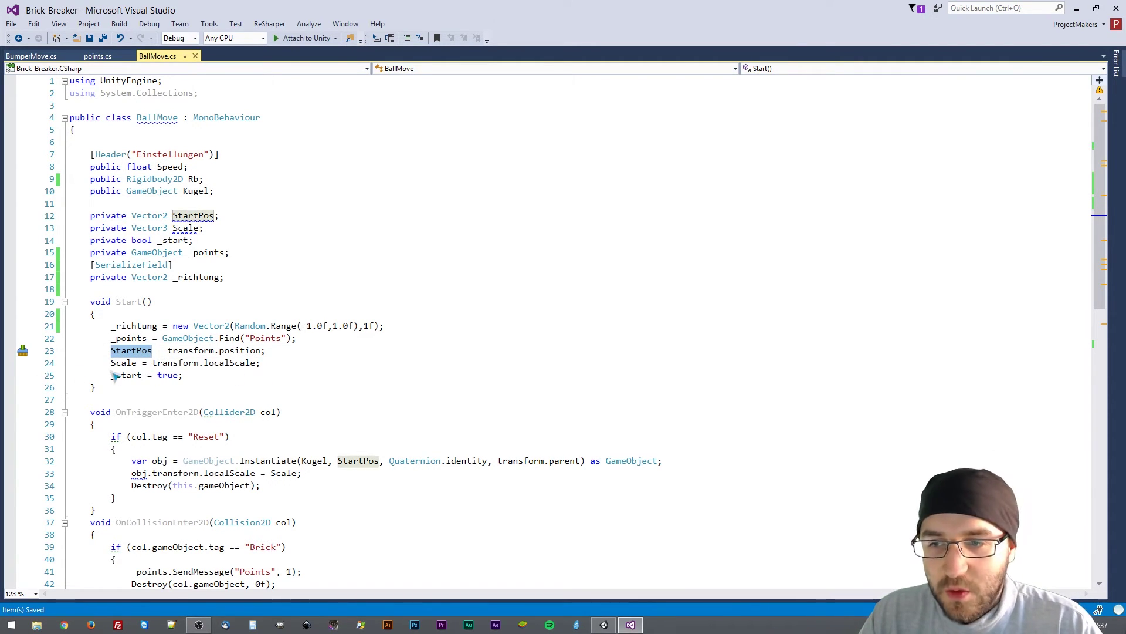
pyautogui.click(158, 365)
pyautogui.click(226, 364)
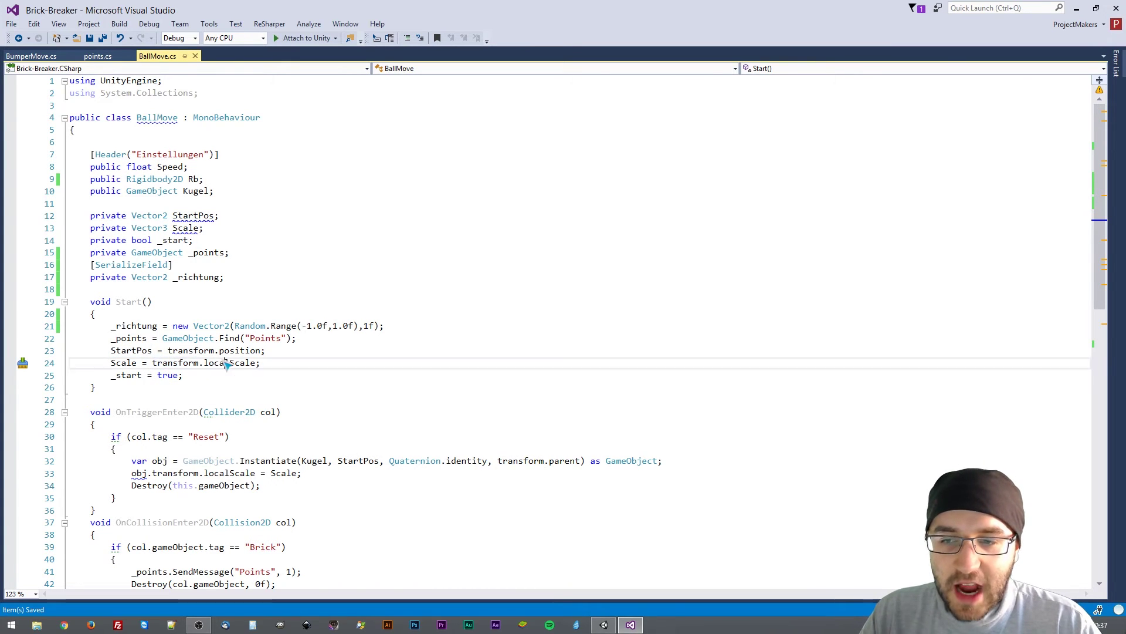
pyautogui.doubleClick(227, 365)
pyautogui.doubleClick(124, 363)
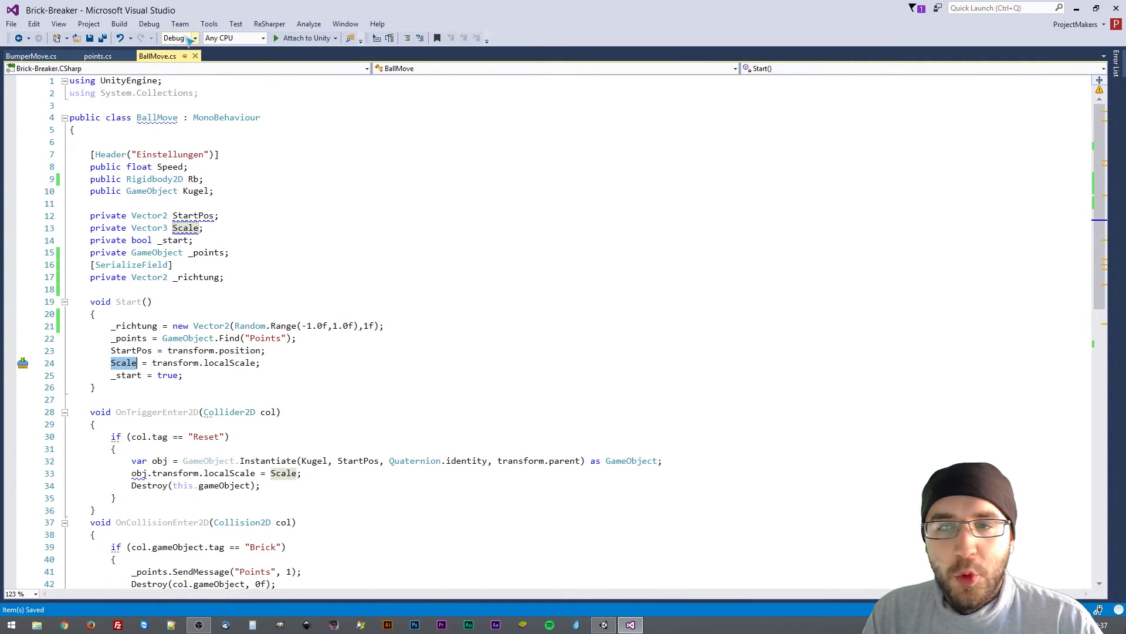
pyautogui.doubleClick(139, 375)
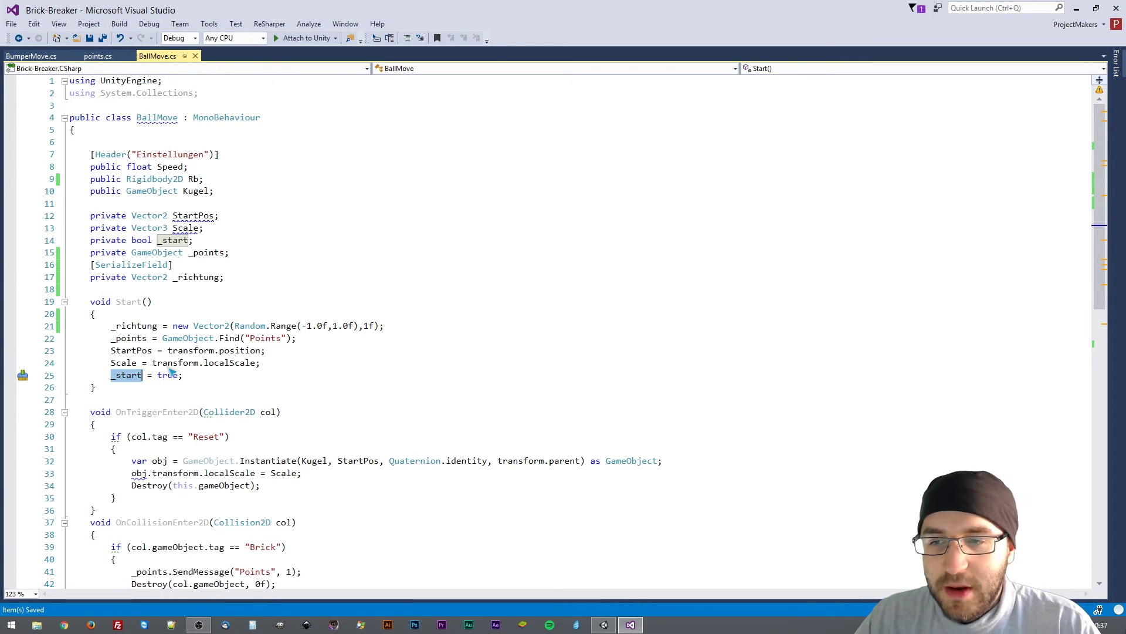
pyautogui.doubleClick(169, 376)
pyautogui.scroll(-3, 316, 352)
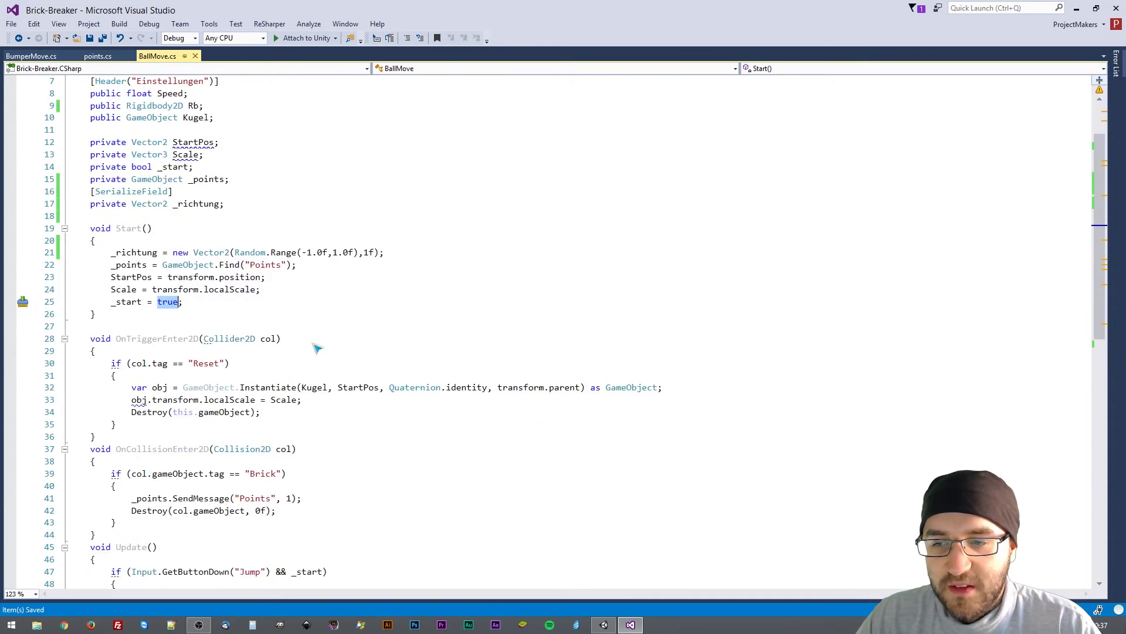
pyautogui.scroll(-1, 191, 345)
pyautogui.scroll(-1, 176, 299)
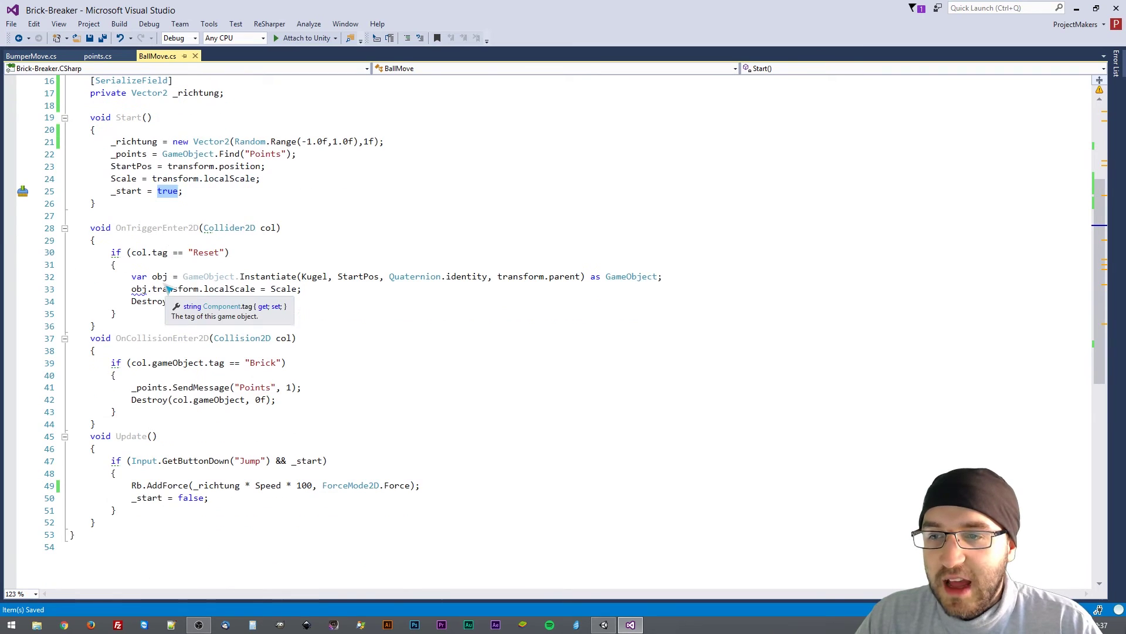
pyautogui.click(86, 229)
pyautogui.moveTo(87, 229); pyautogui.dragTo(239, 332)
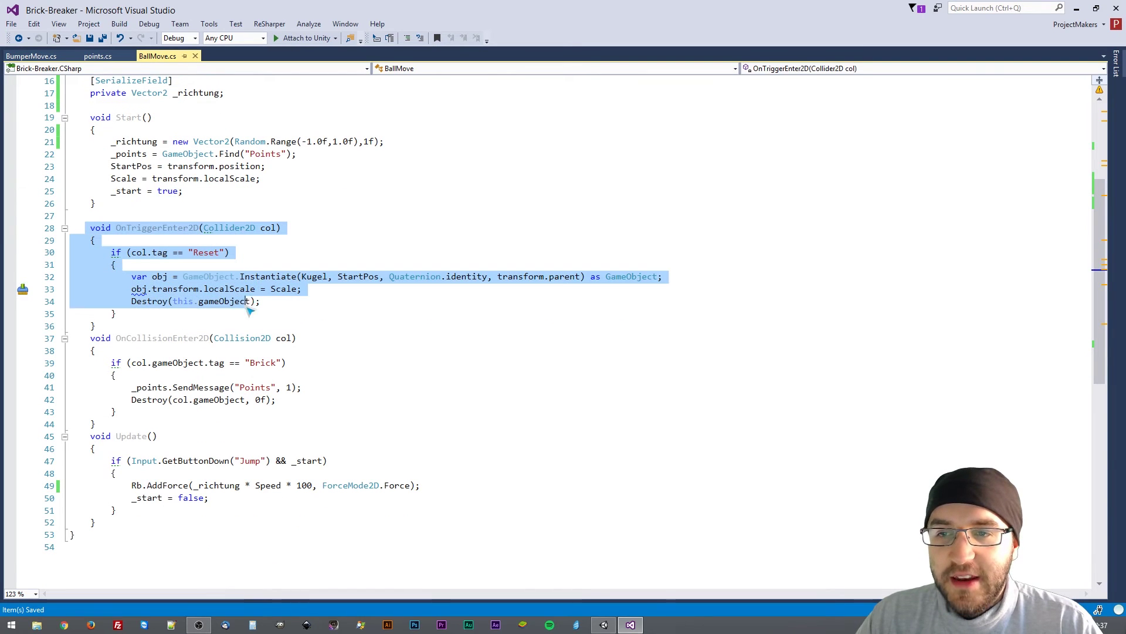
pyautogui.doubleClick(268, 228)
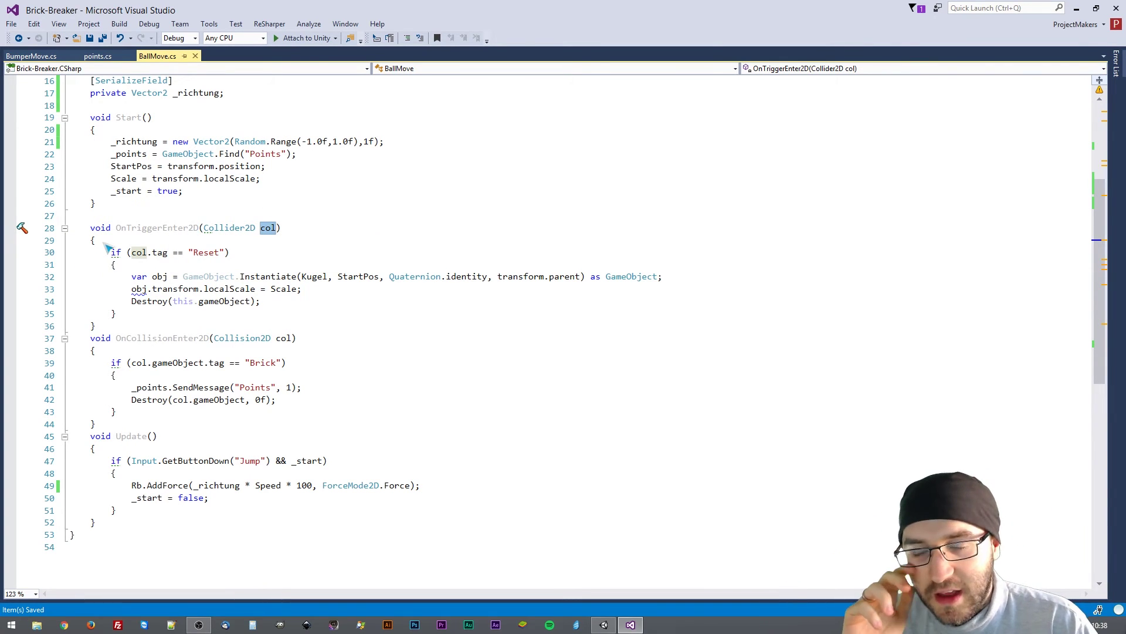
pyautogui.moveTo(127, 253); pyautogui.dragTo(235, 255)
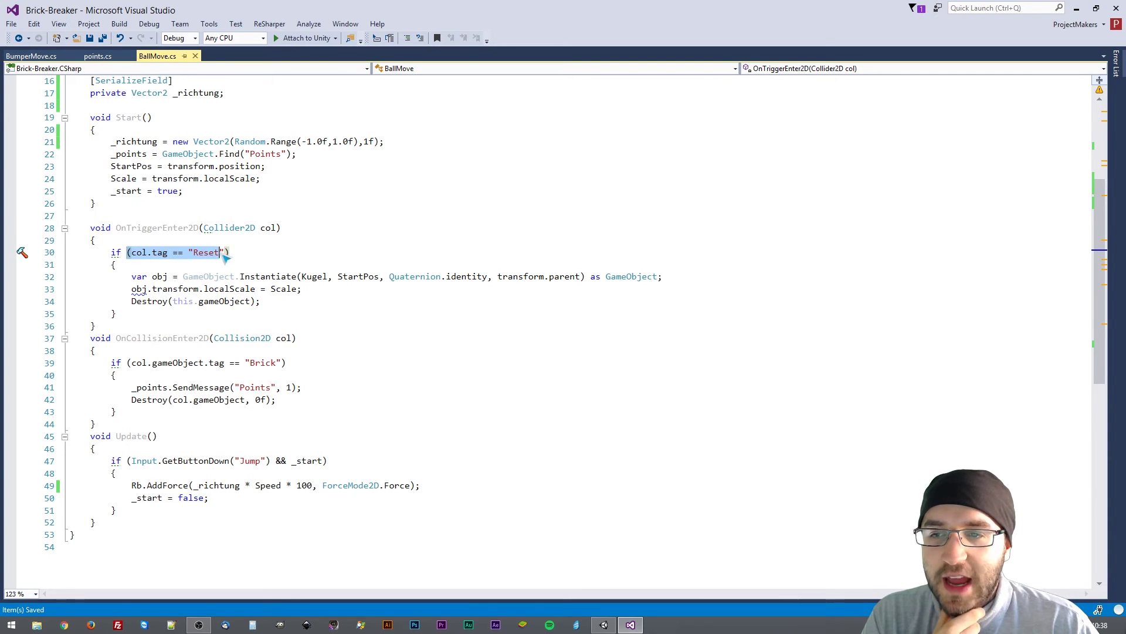
pyautogui.click(240, 253)
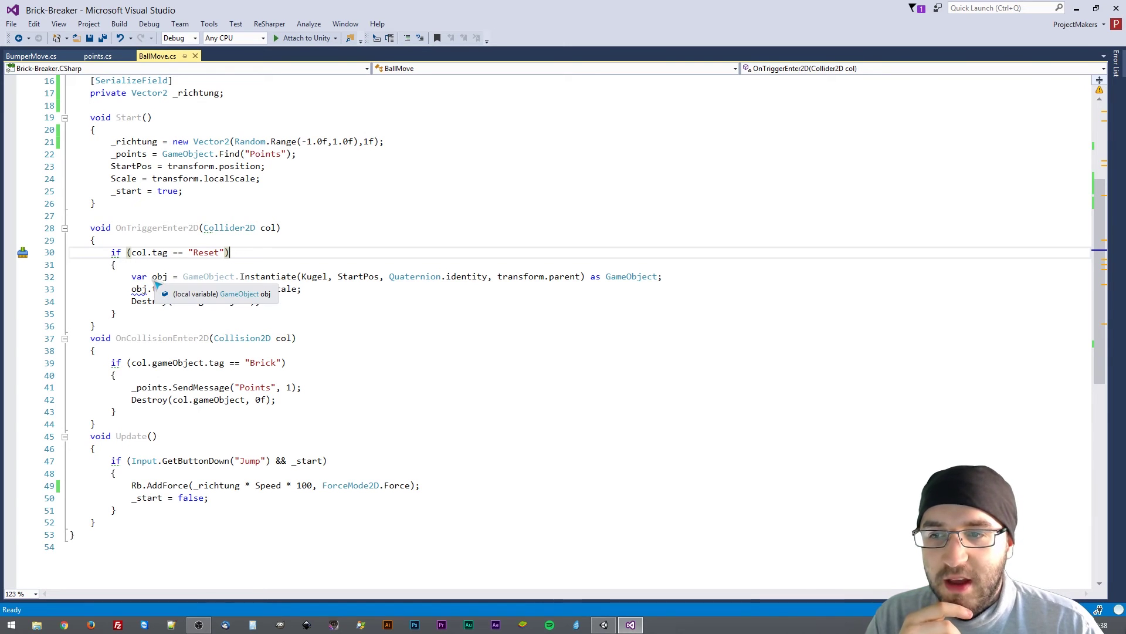
pyautogui.click(165, 278)
pyautogui.moveTo(131, 277); pyautogui.dragTo(167, 278)
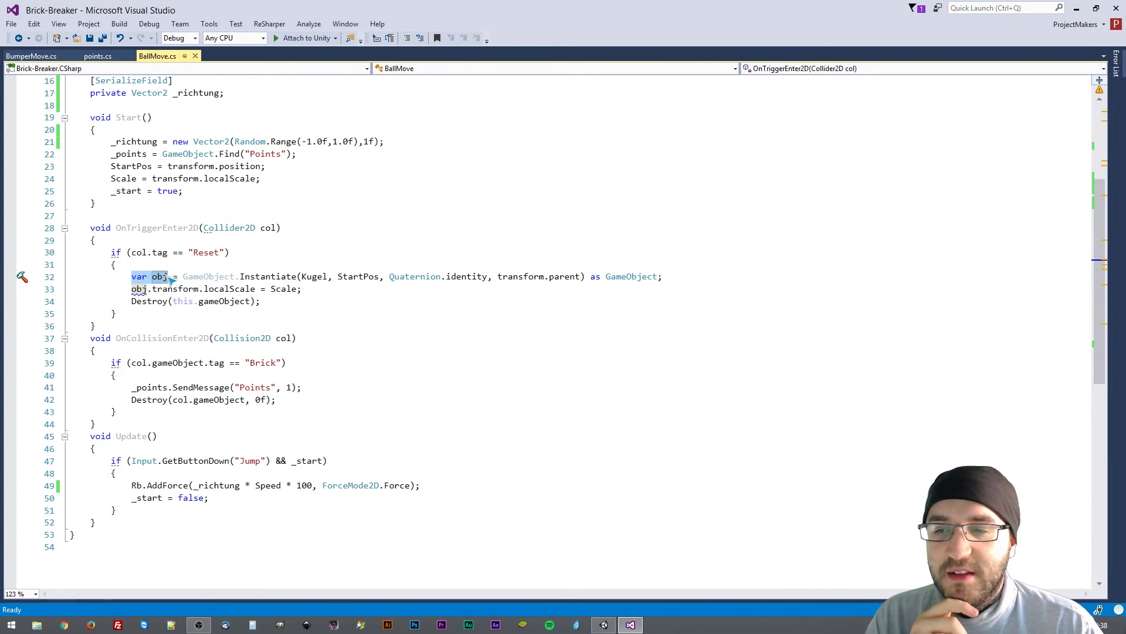
pyautogui.moveTo(132, 277); pyautogui.dragTo(239, 284)
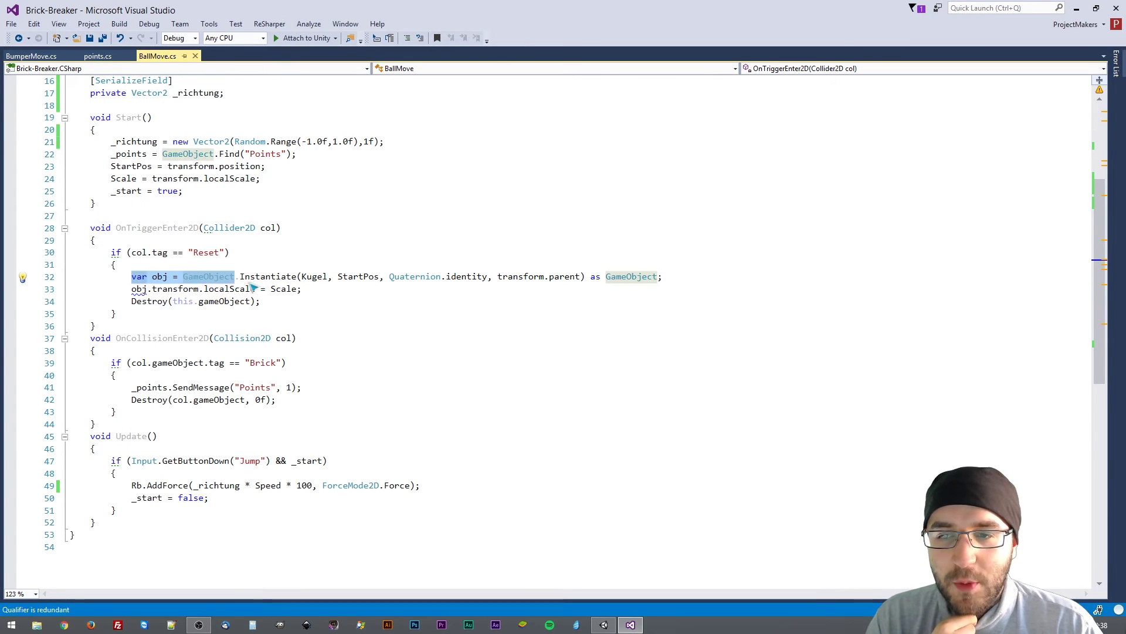
pyautogui.moveTo(591, 277); pyautogui.dragTo(659, 277)
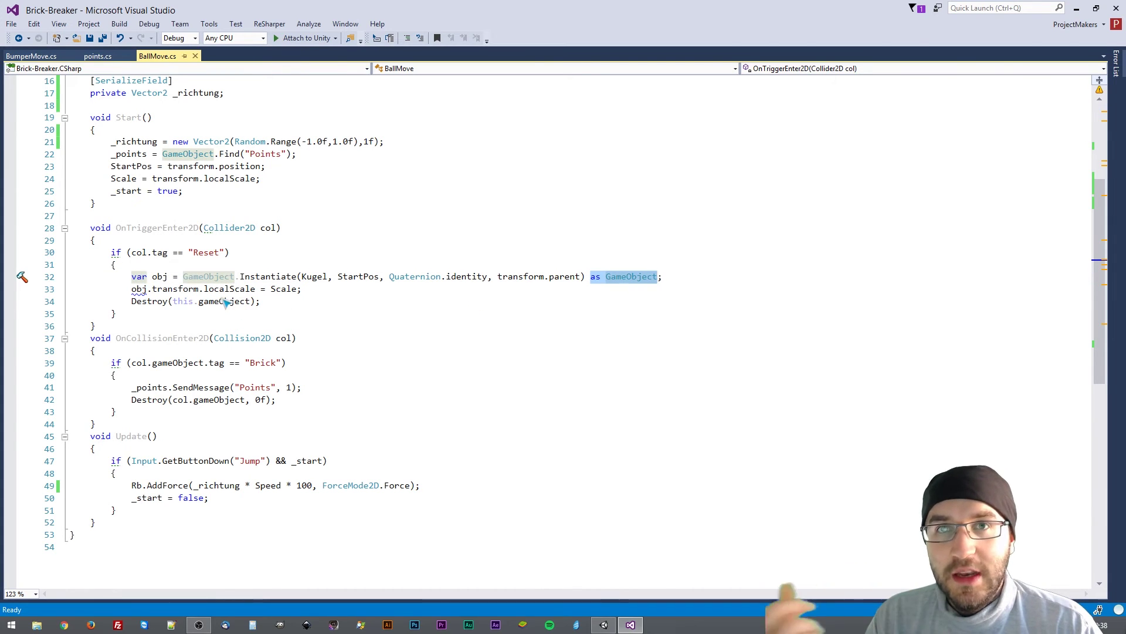
pyautogui.click(136, 290)
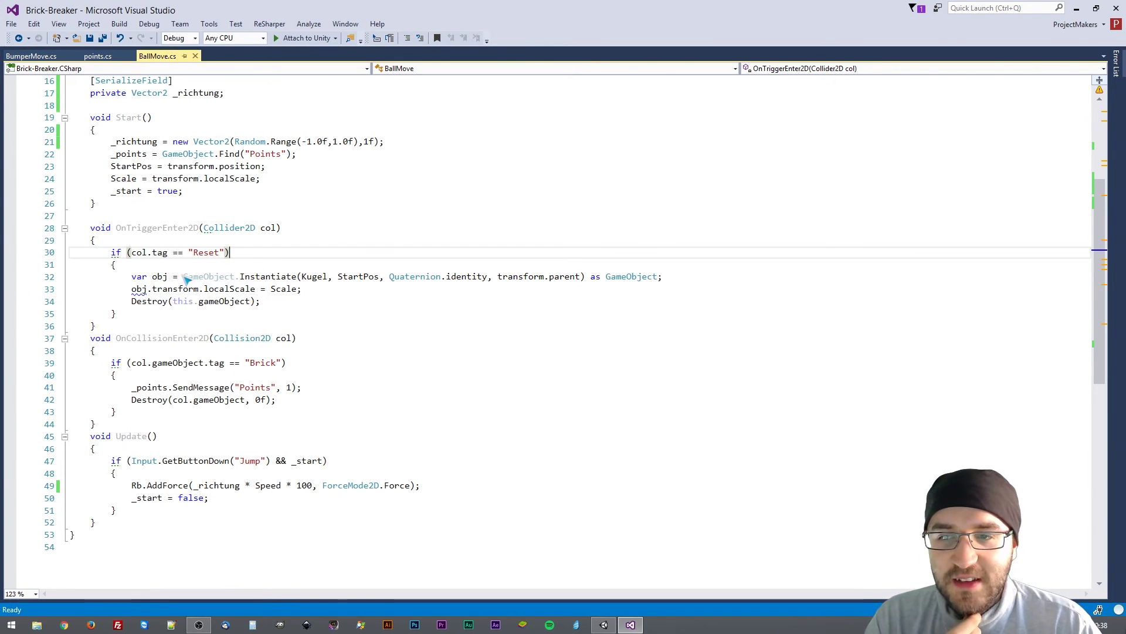
pyautogui.moveTo(184, 276); pyautogui.dragTo(301, 277)
pyautogui.click(306, 277)
pyautogui.doubleClick(307, 277)
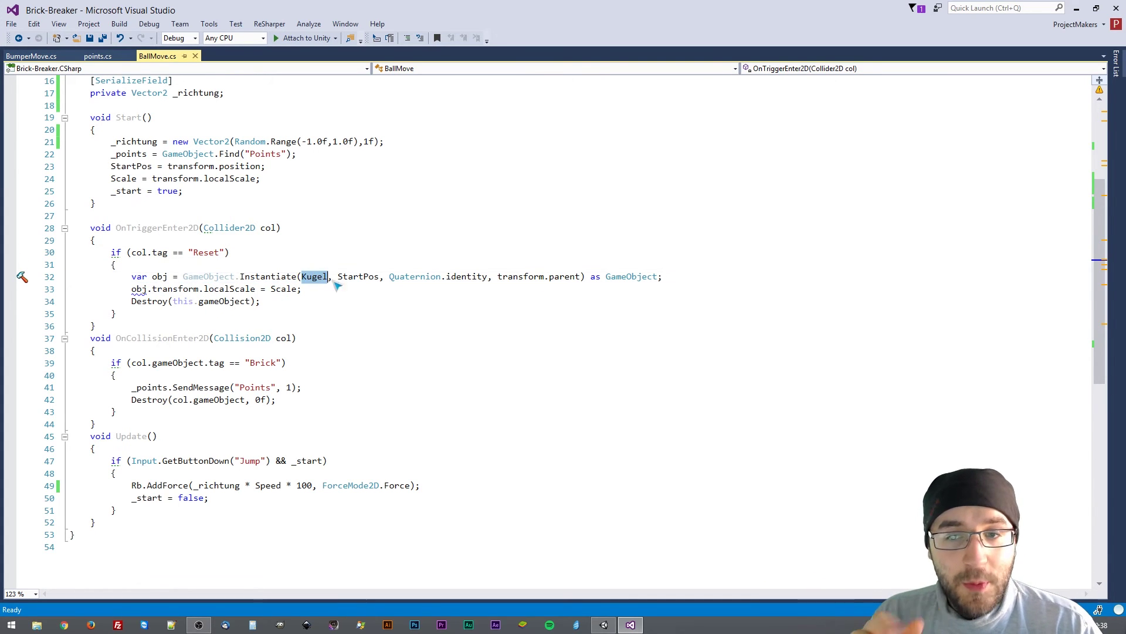
pyautogui.scroll(5, 356, 238)
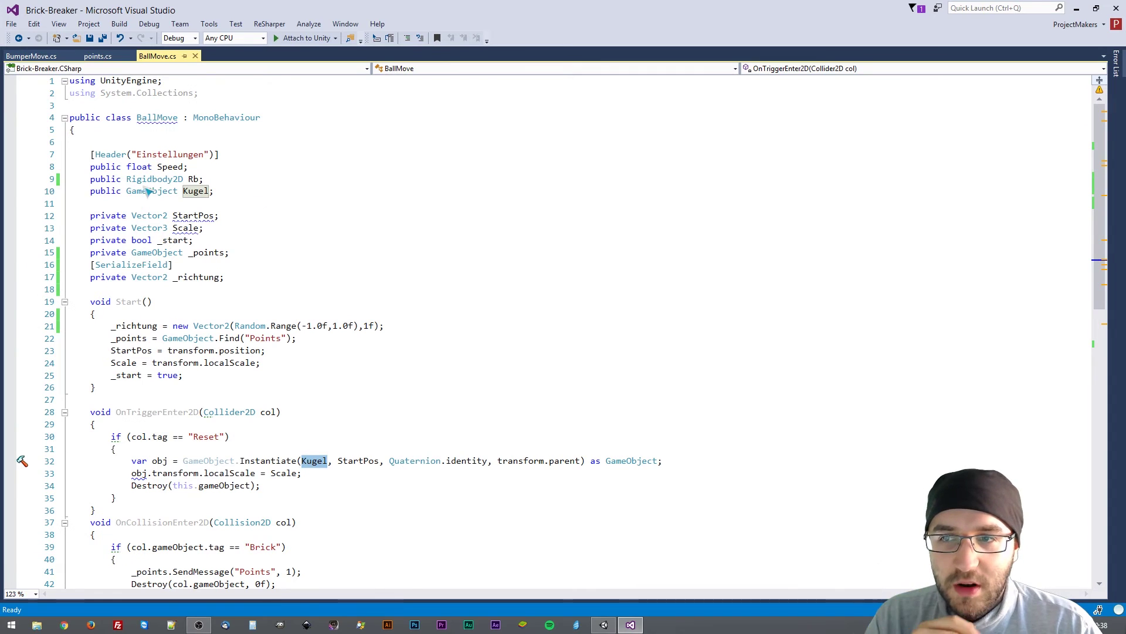
pyautogui.scroll(-3, 321, 205)
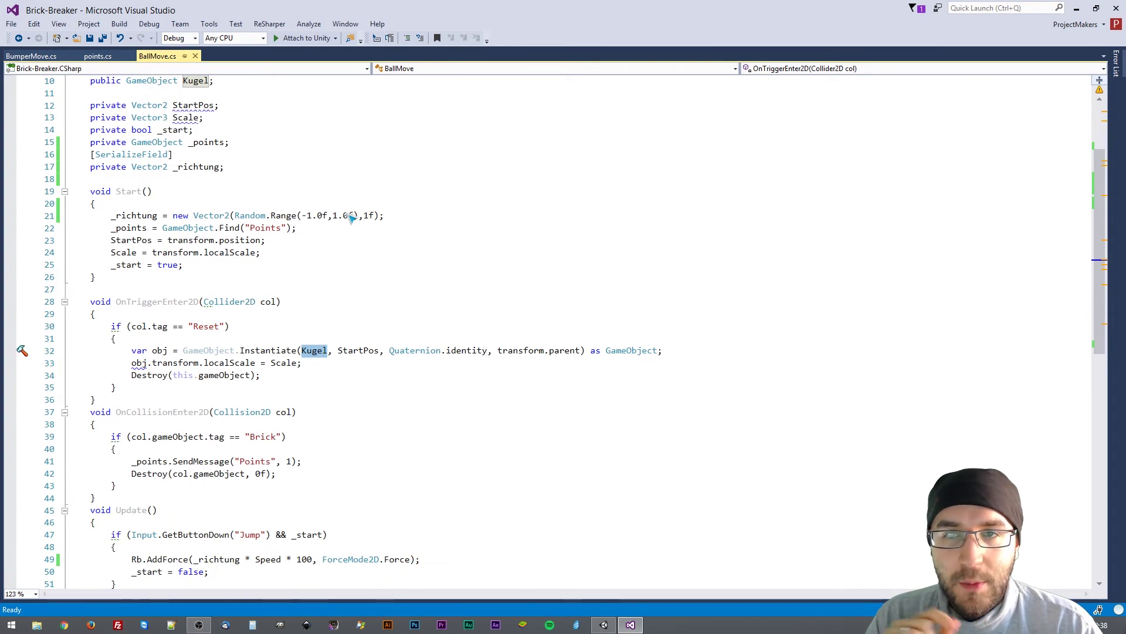
pyautogui.doubleClick(360, 351)
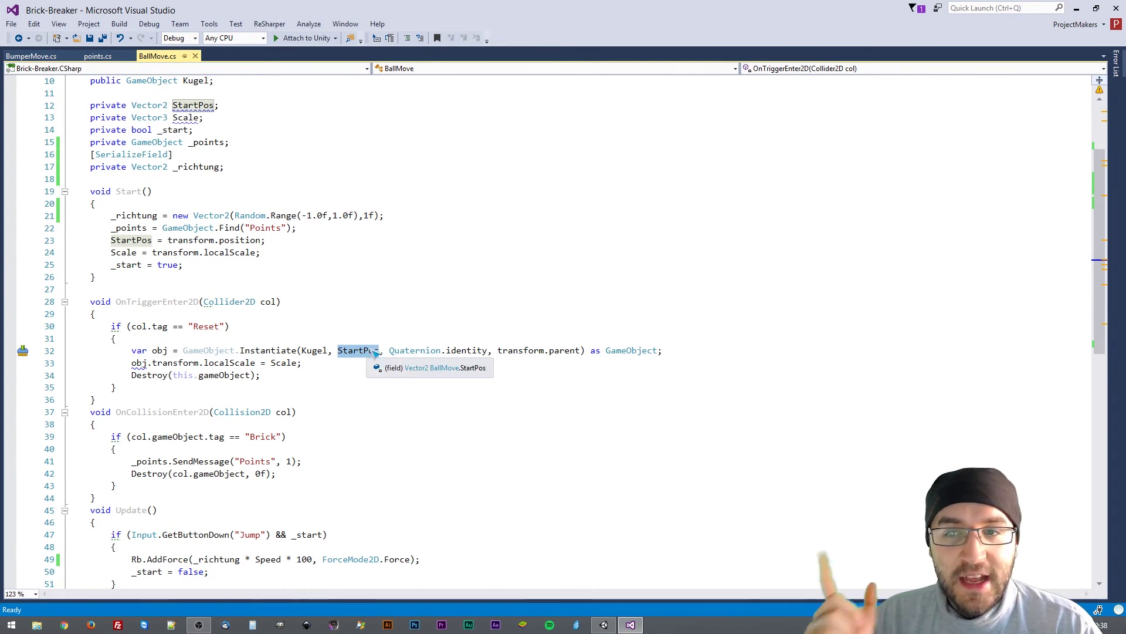
pyautogui.click(404, 351)
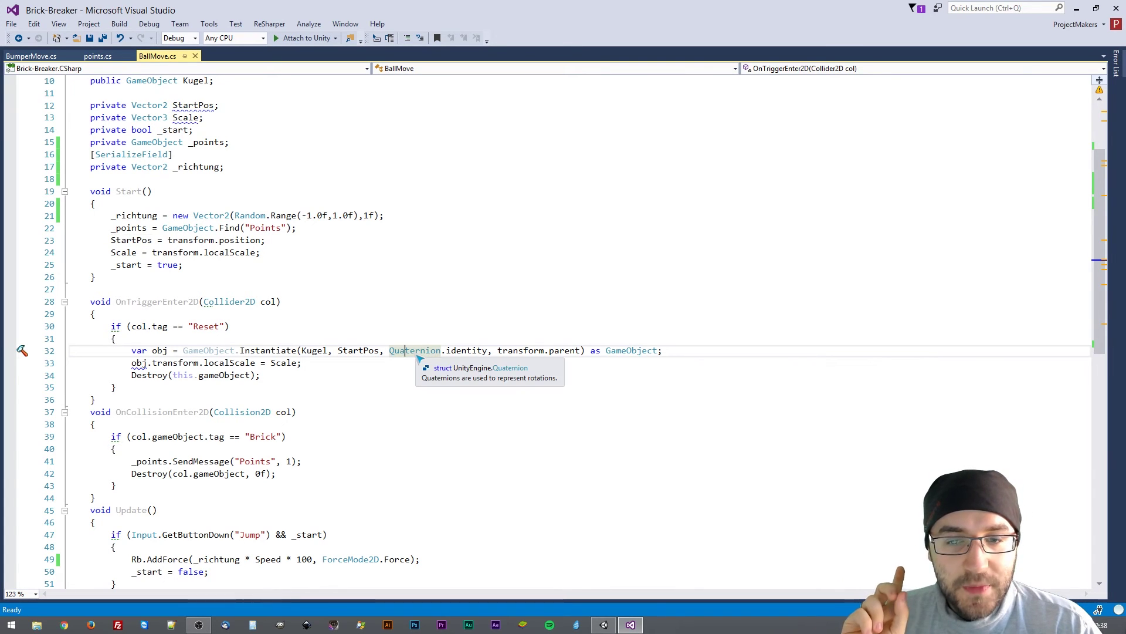
pyautogui.doubleClick(465, 351)
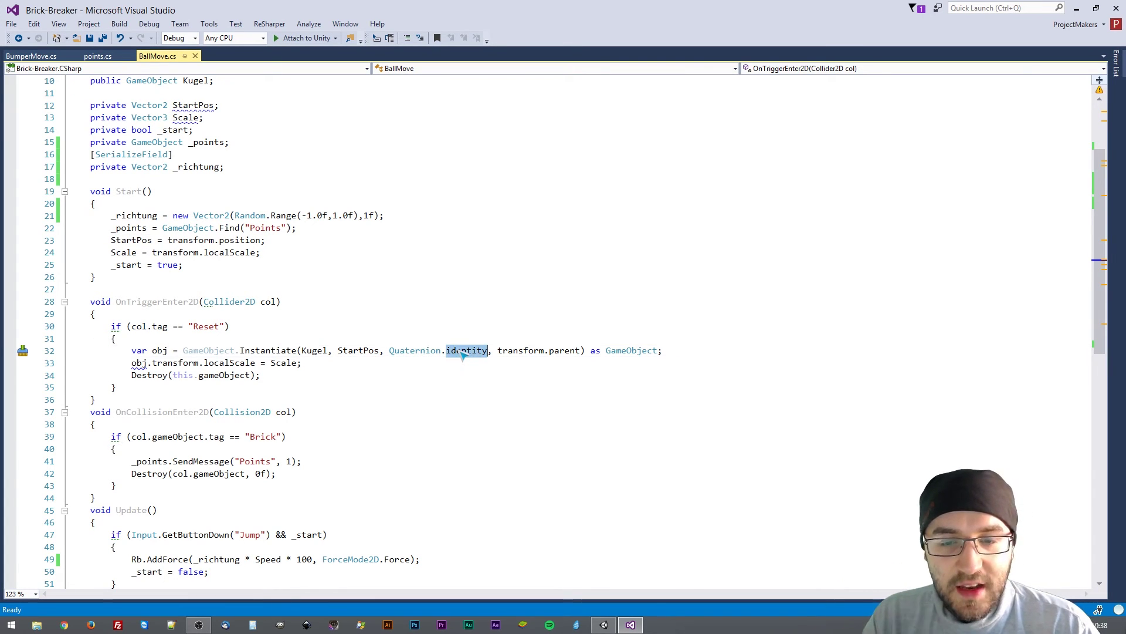
pyautogui.doubleClick(519, 351)
pyautogui.doubleClick(562, 351)
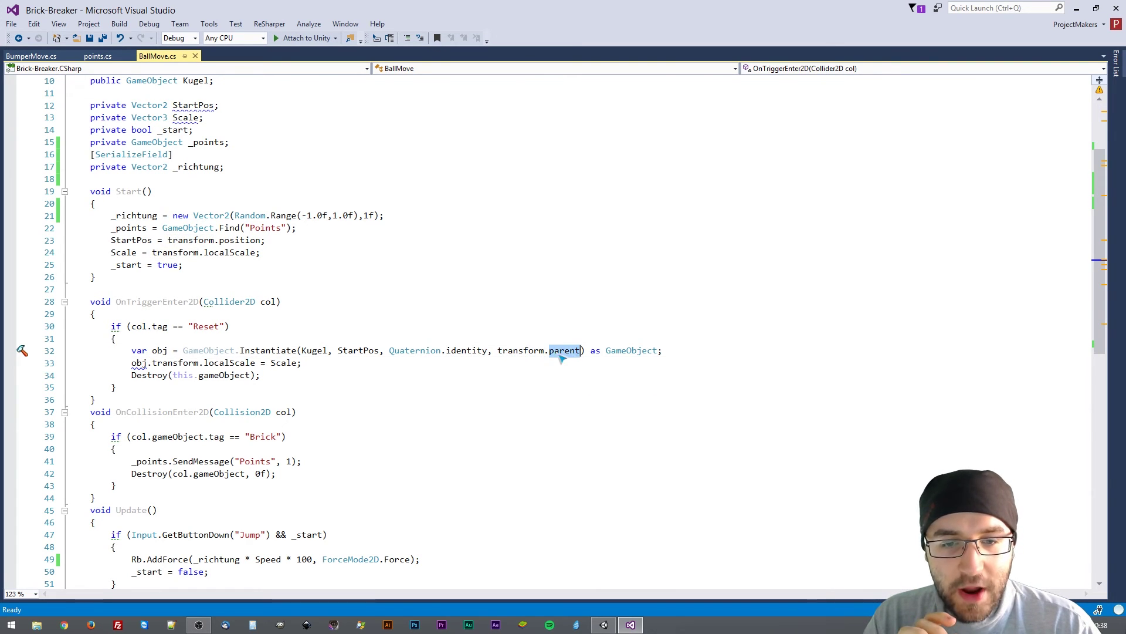
pyautogui.click(493, 351)
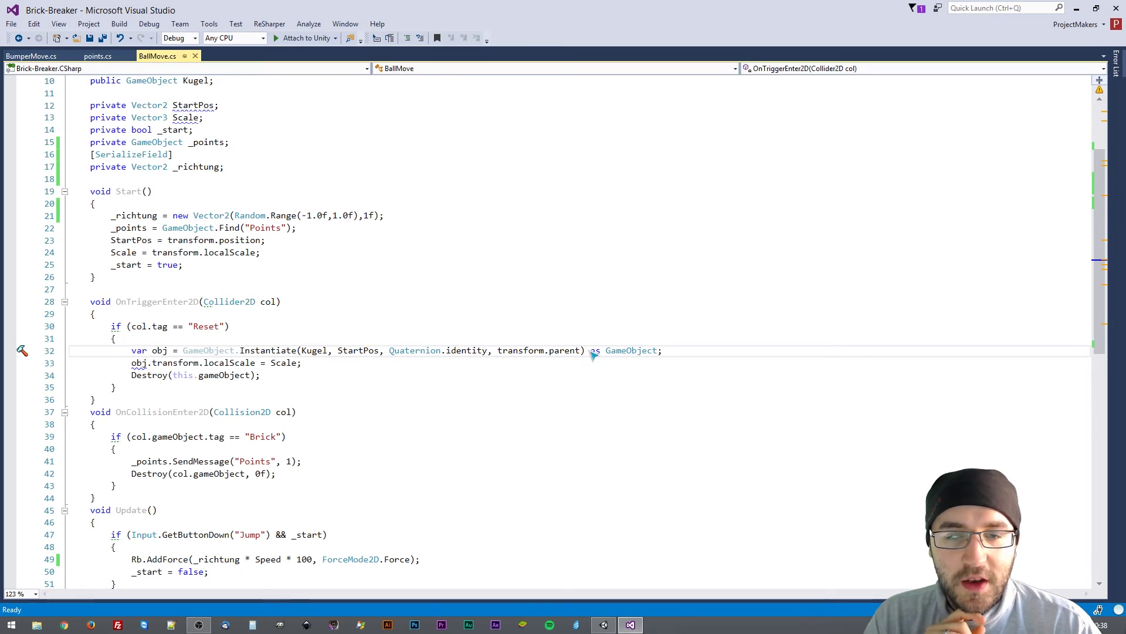
pyautogui.moveTo(559, 356)
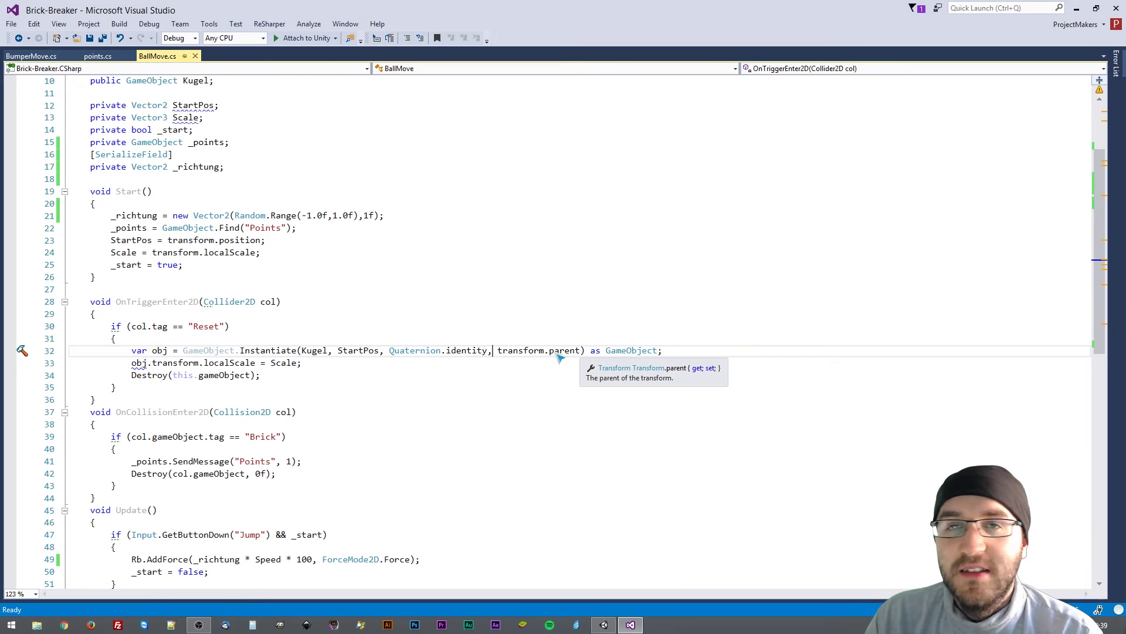
pyautogui.doubleClick(528, 352)
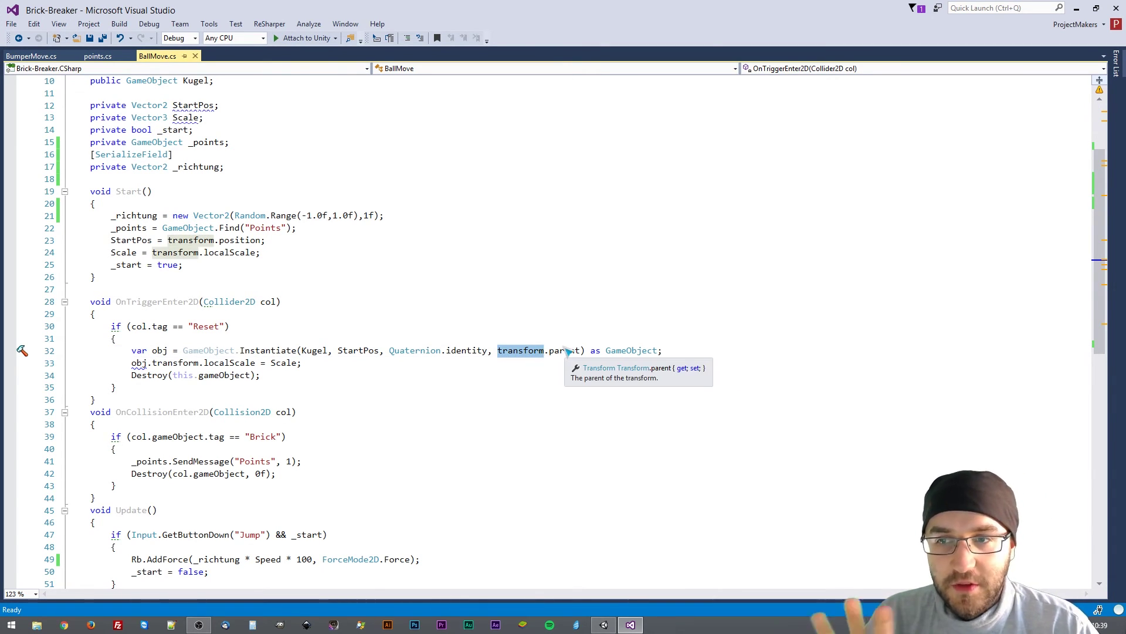
pyautogui.doubleClick(571, 351)
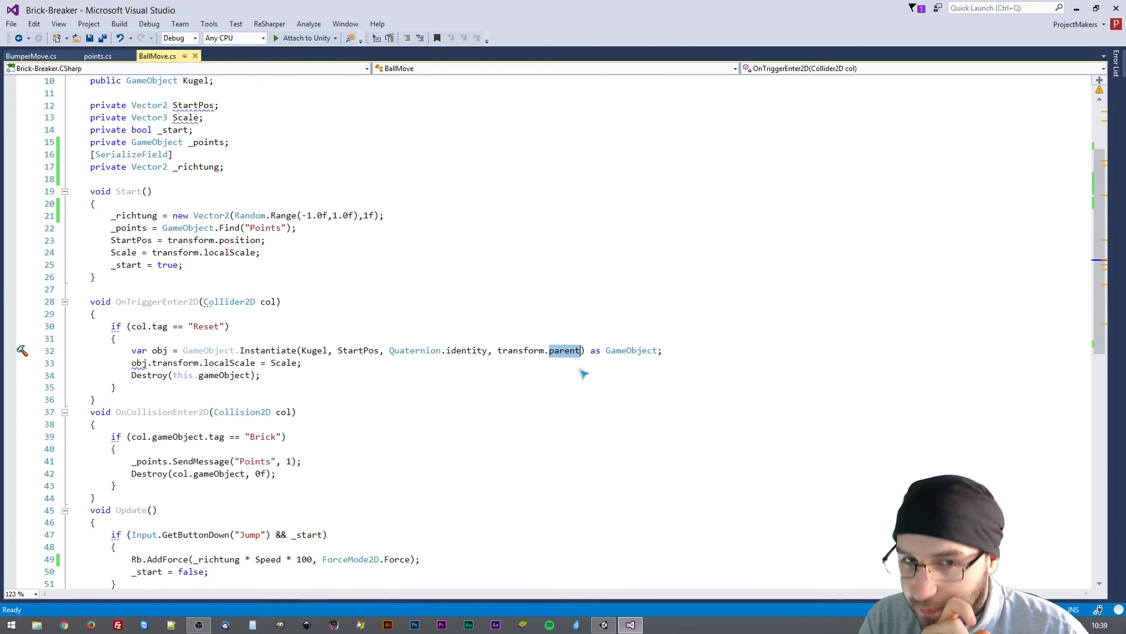
pyautogui.click(613, 361)
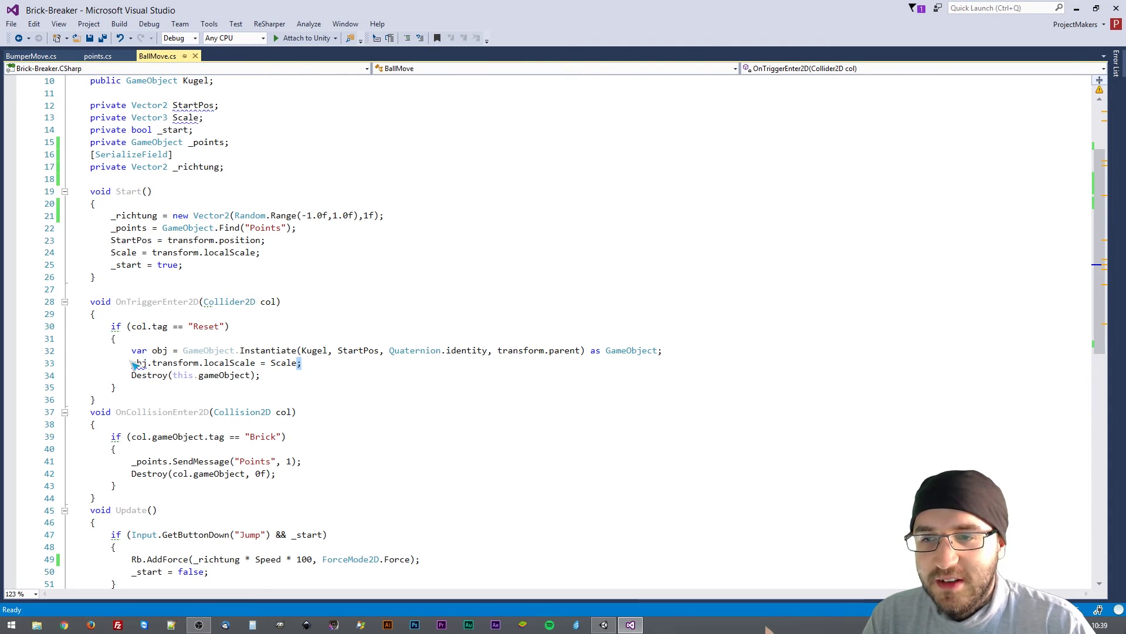
pyautogui.click(135, 364)
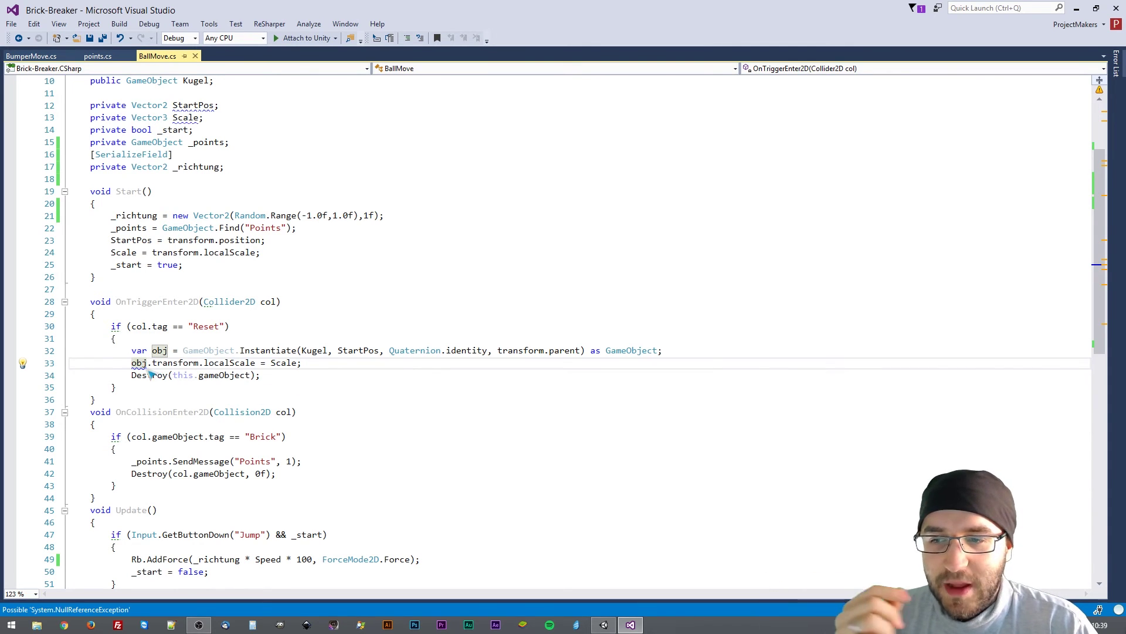
pyautogui.moveTo(146, 365)
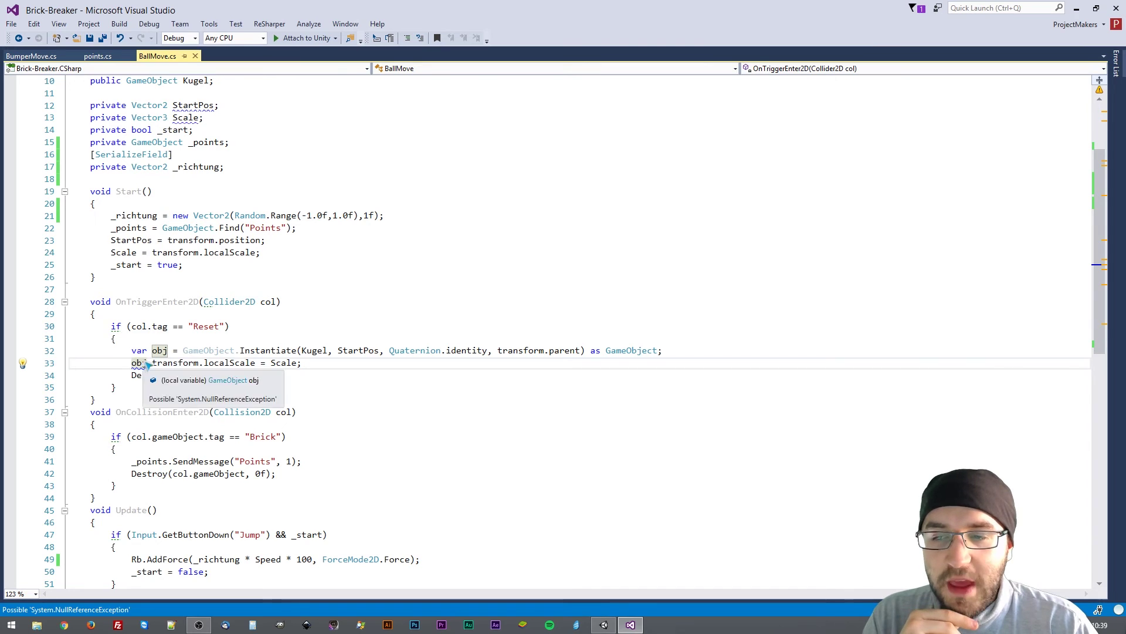
pyautogui.click(302, 364)
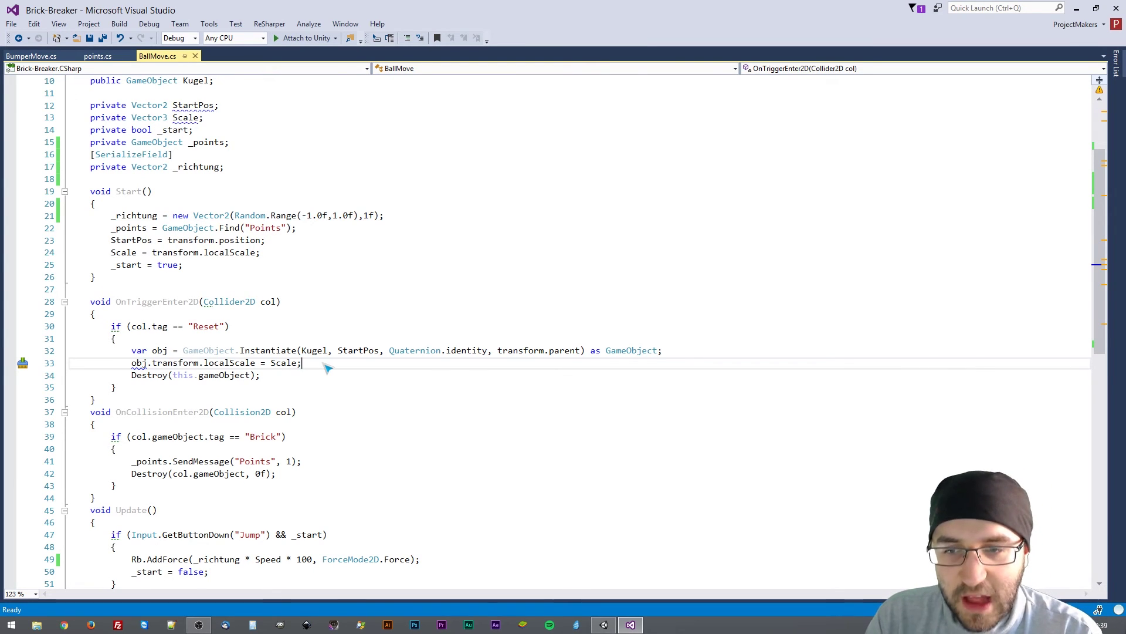
pyautogui.doubleClick(284, 363)
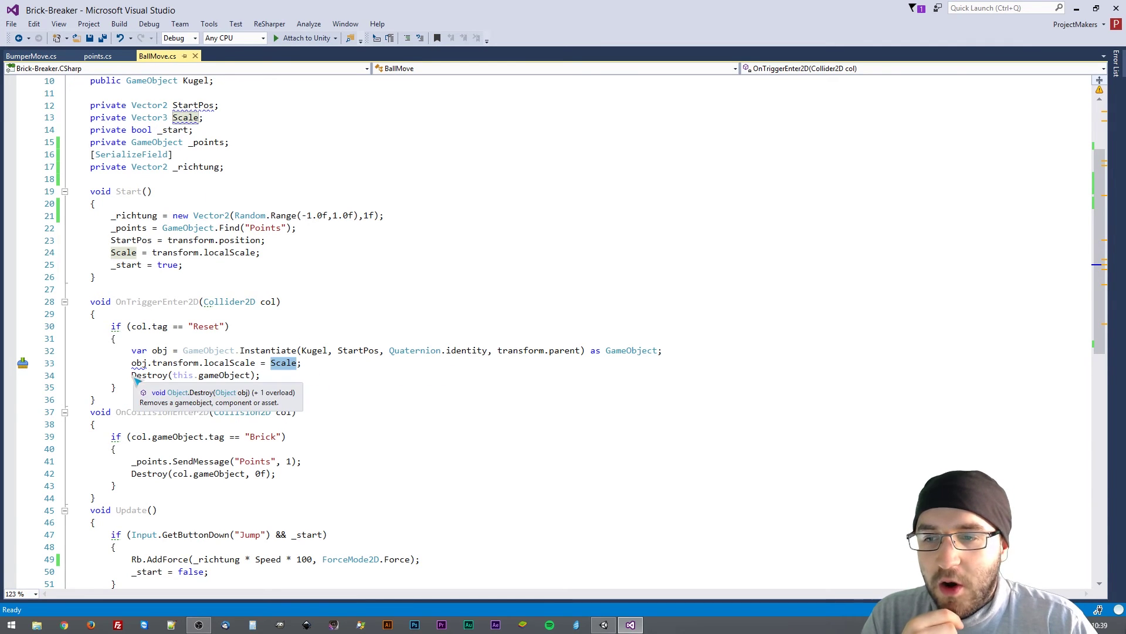
pyautogui.moveTo(131, 375); pyautogui.dragTo(222, 376)
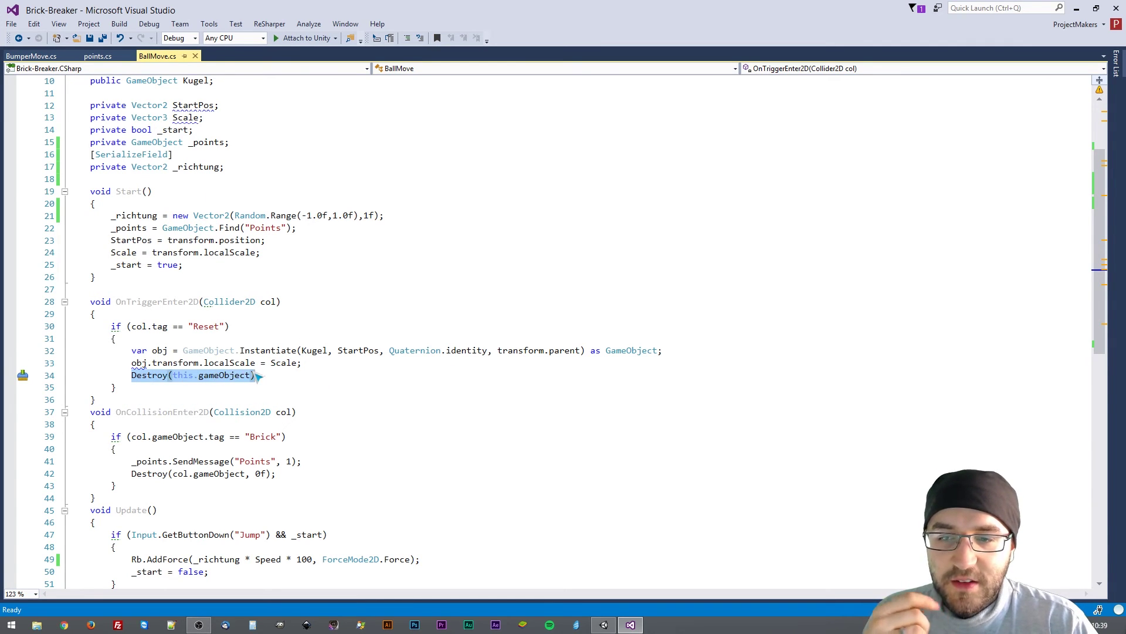
pyautogui.doubleClick(186, 376)
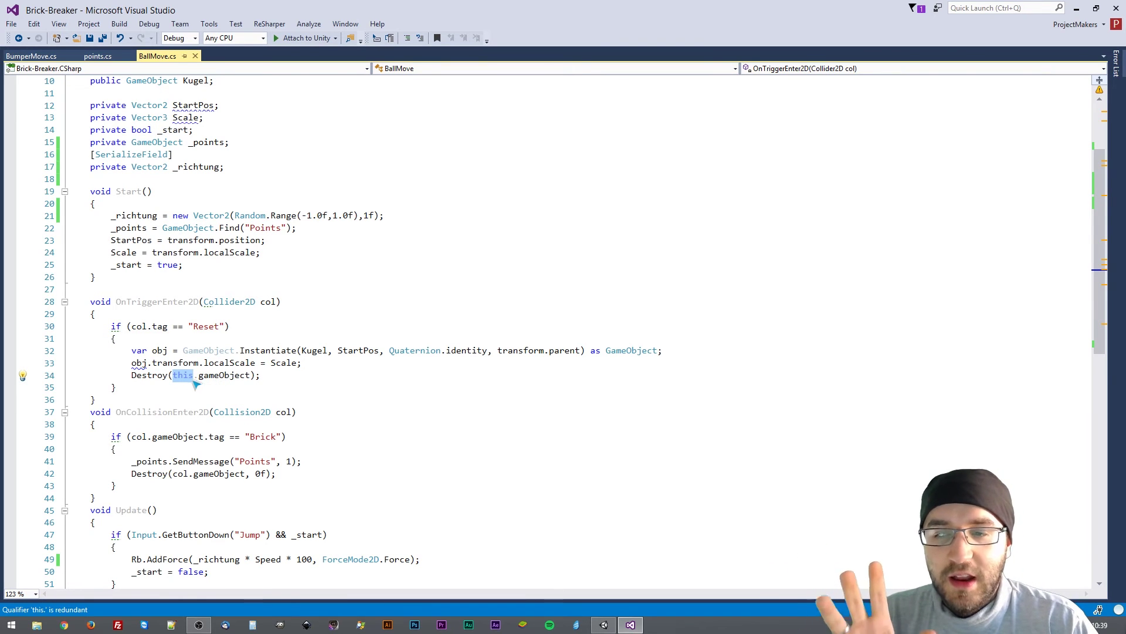
pyautogui.doubleClick(229, 377)
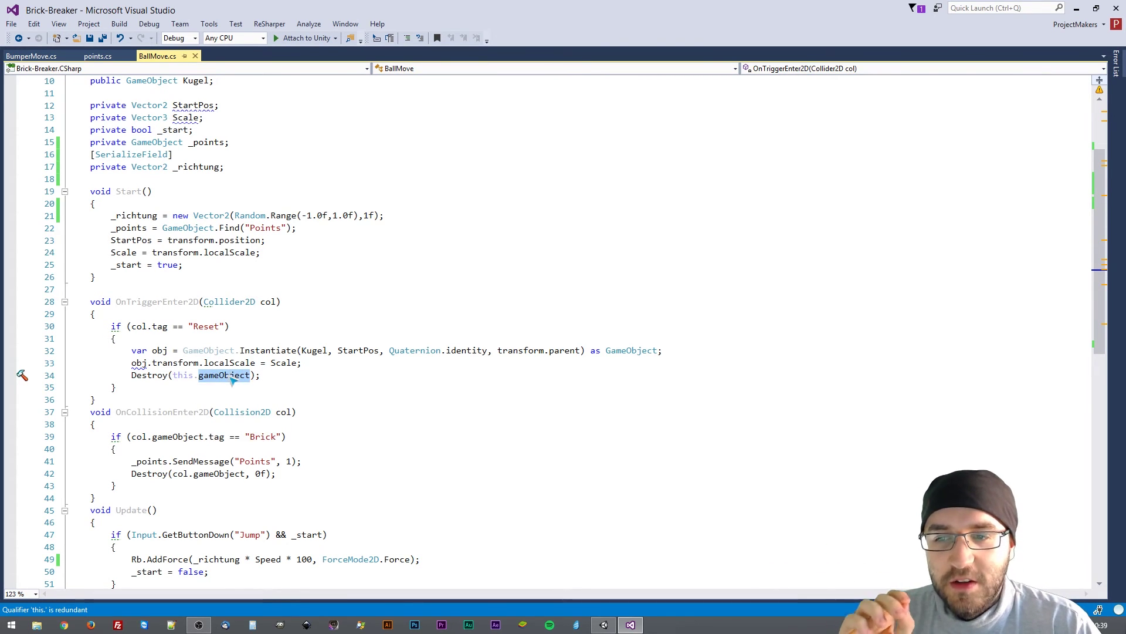
pyautogui.click(305, 380)
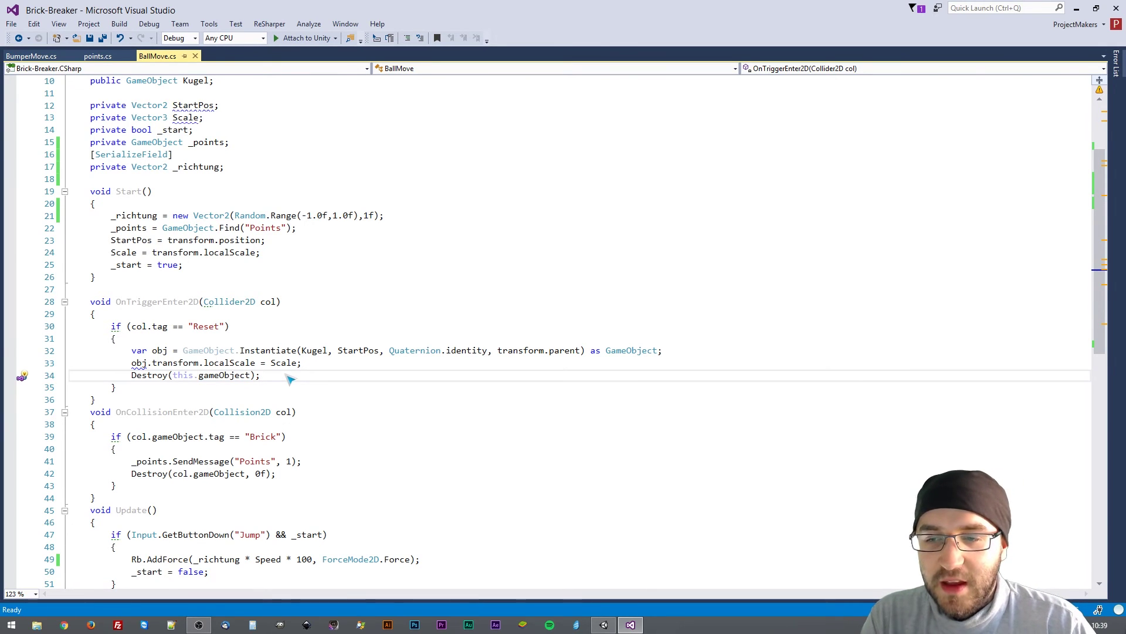
pyautogui.hotkey('shift', 'Left')
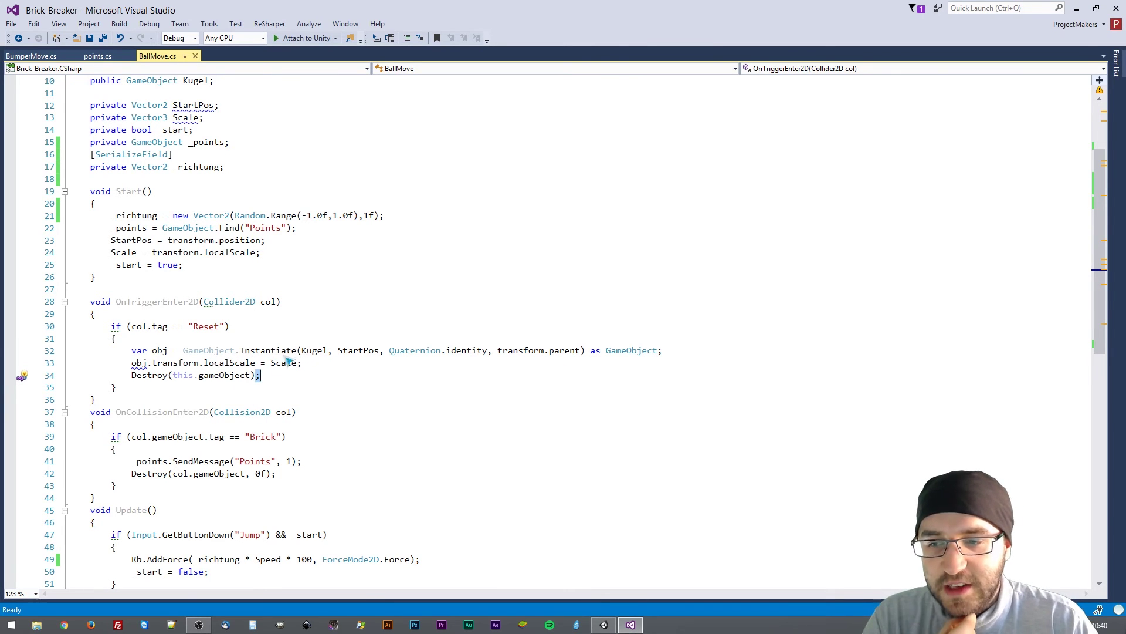
# - Trace the Brick tag collision check and the SendMessage Points call, then show points.cs
pyautogui.scroll(-2, 287, 403)
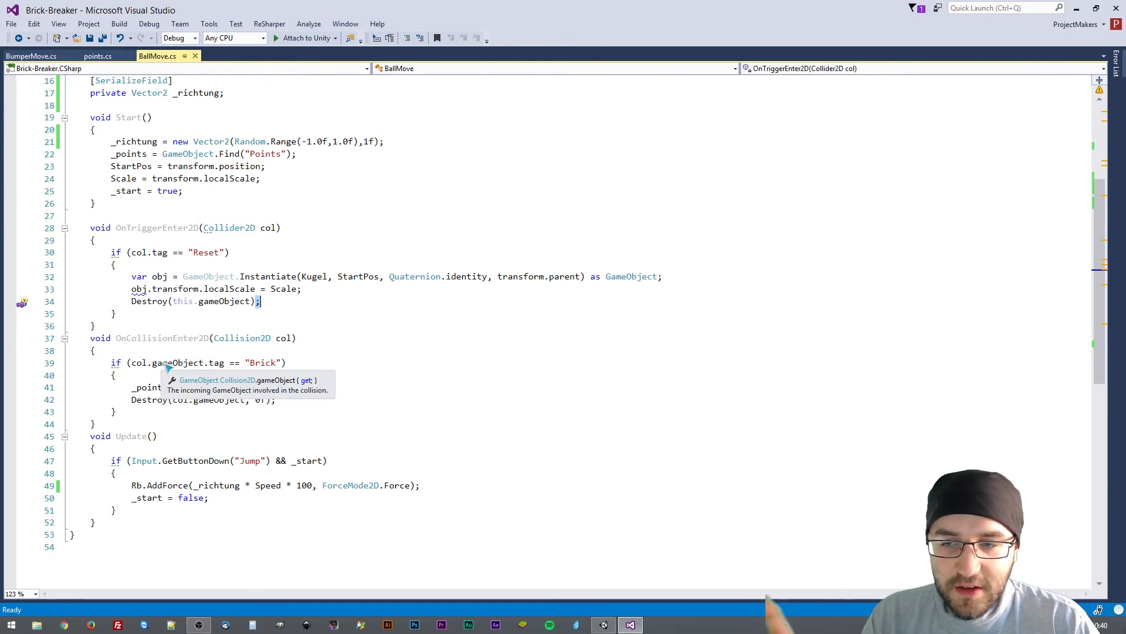
pyautogui.doubleClick(218, 363)
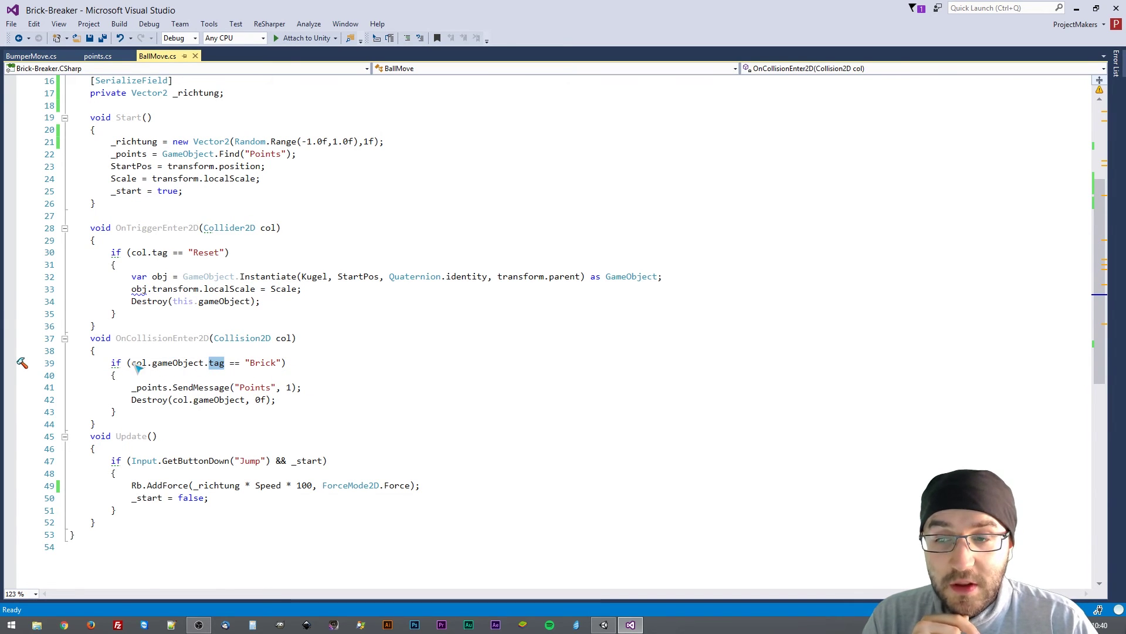
pyautogui.doubleClick(164, 363)
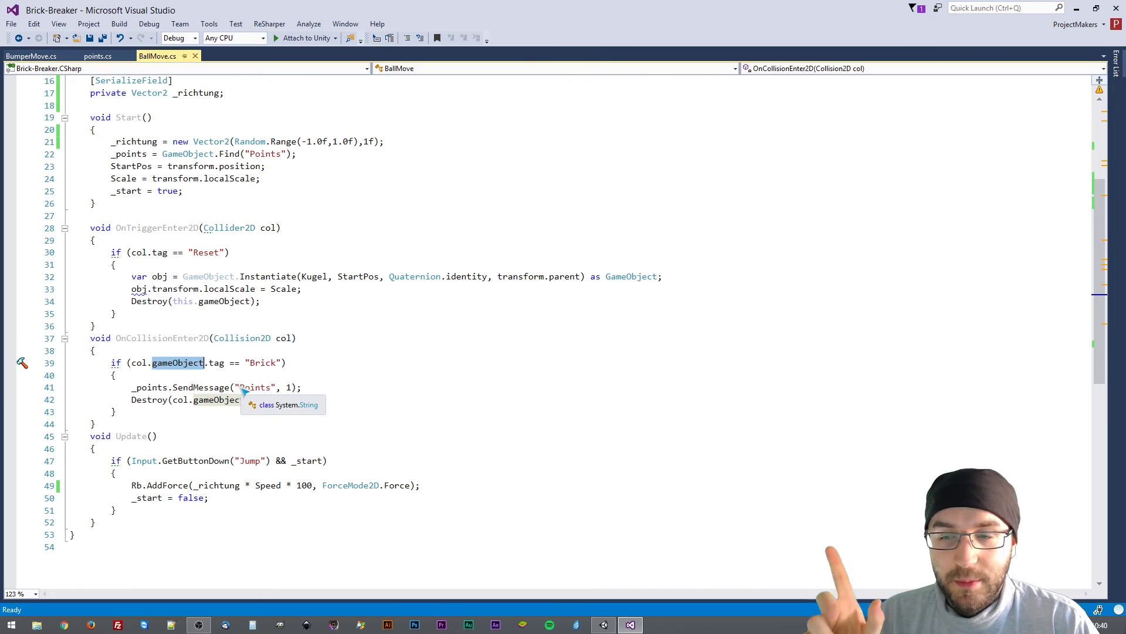
pyautogui.doubleClick(217, 363)
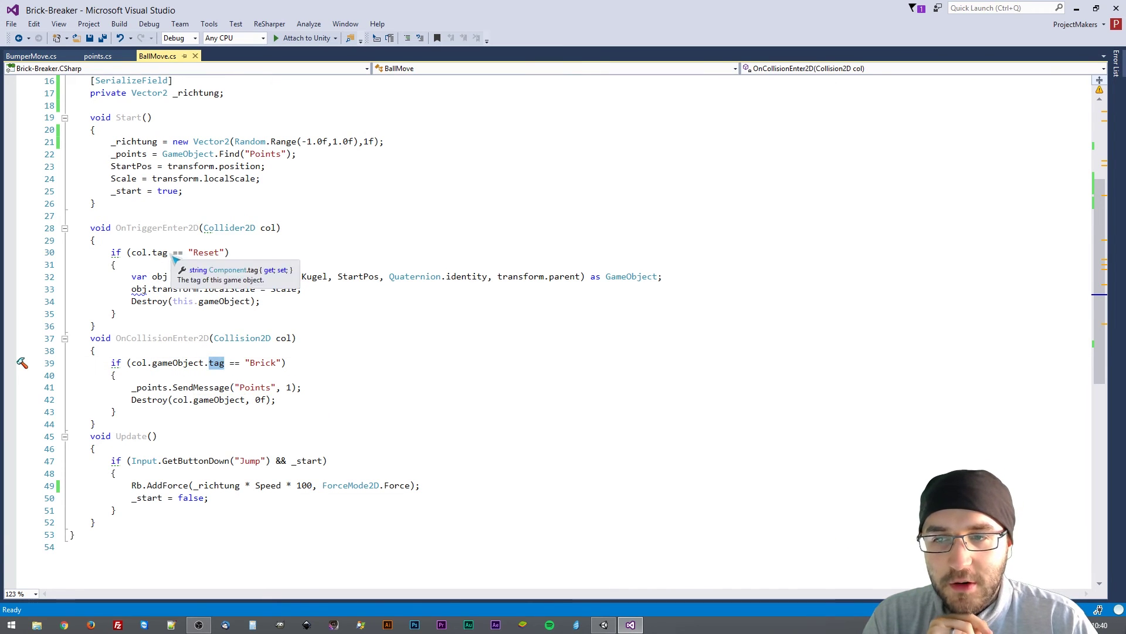
pyautogui.doubleClick(263, 363)
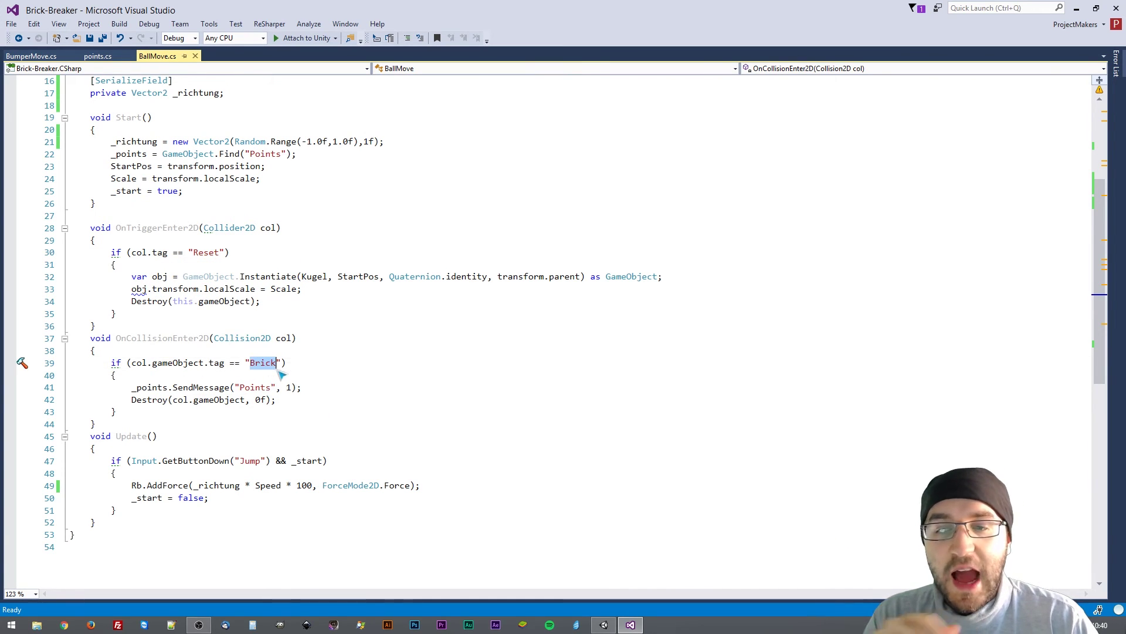
pyautogui.click(132, 388)
pyautogui.moveTo(132, 388)
pyautogui.mouseDown()
pyautogui.moveTo(241, 388)
pyautogui.moveTo(230, 388)
pyautogui.mouseUp()
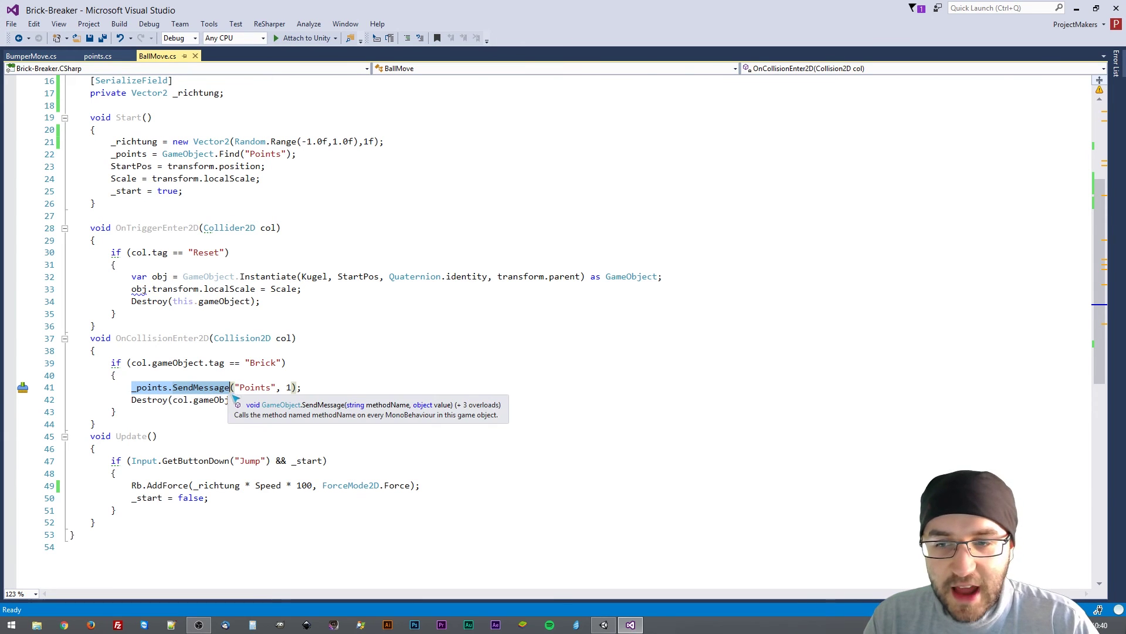
pyautogui.doubleClick(255, 389)
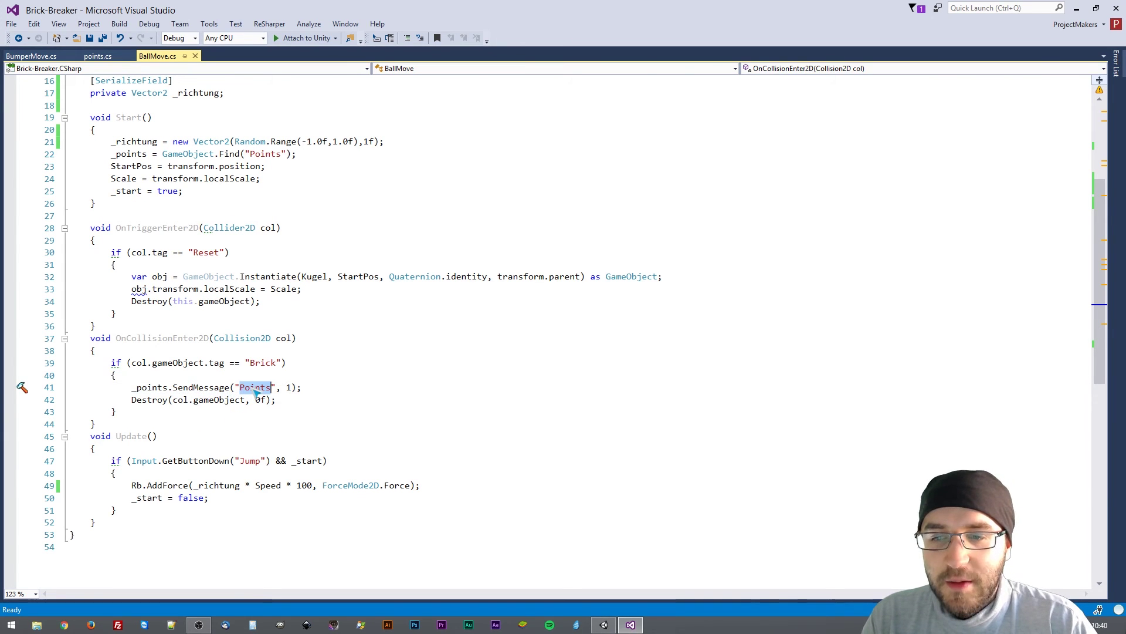
pyautogui.click(287, 389)
pyautogui.click(94, 57)
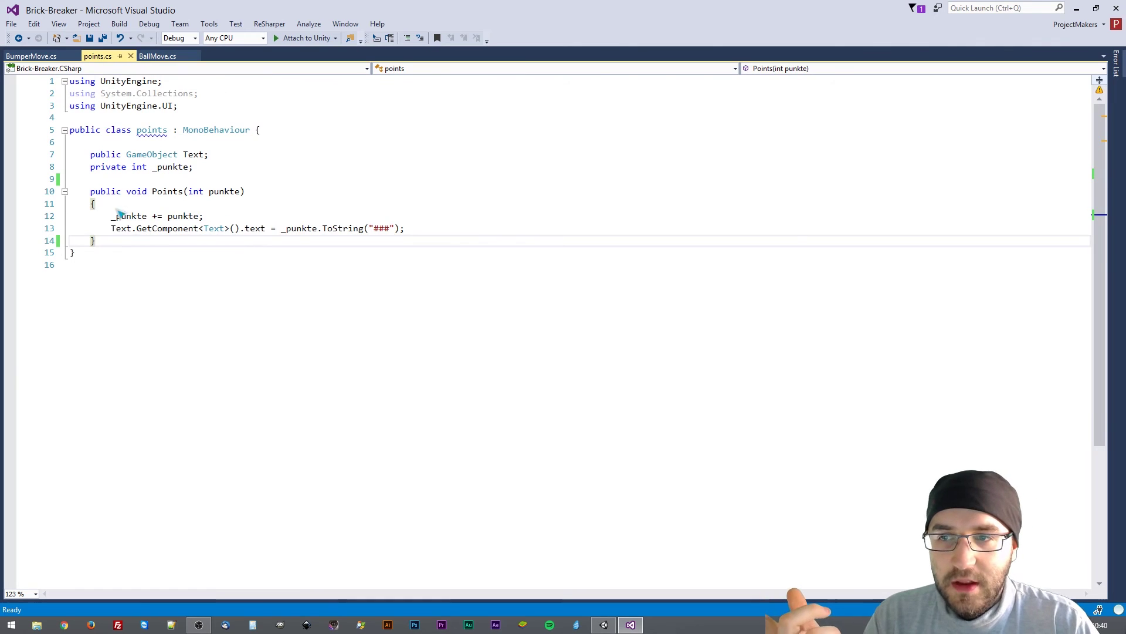
# - Highlight the Points method's parameter, glance at BumperMove.cs, then return to BallMove.cs
pyautogui.moveTo(153, 193); pyautogui.dragTo(242, 194)
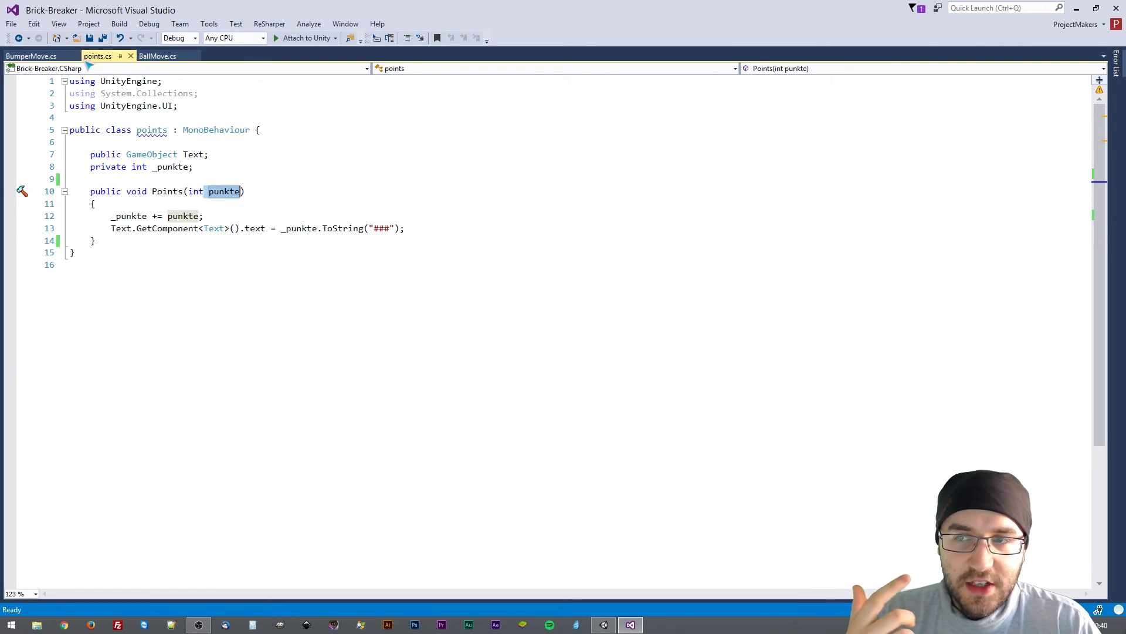
pyautogui.click(39, 59)
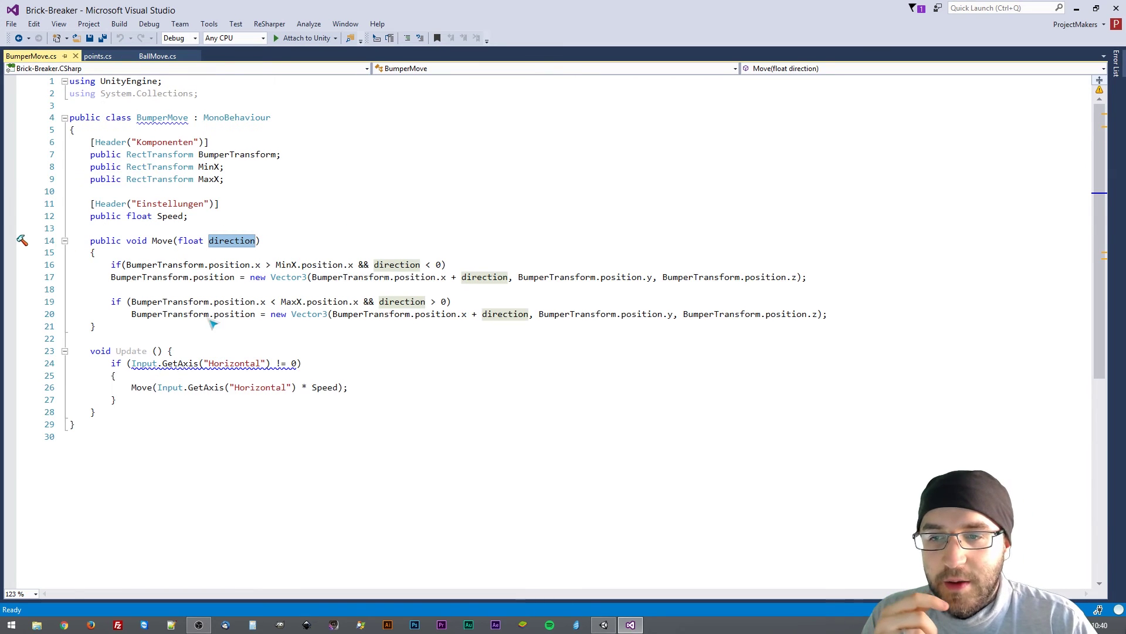
pyautogui.click(157, 56)
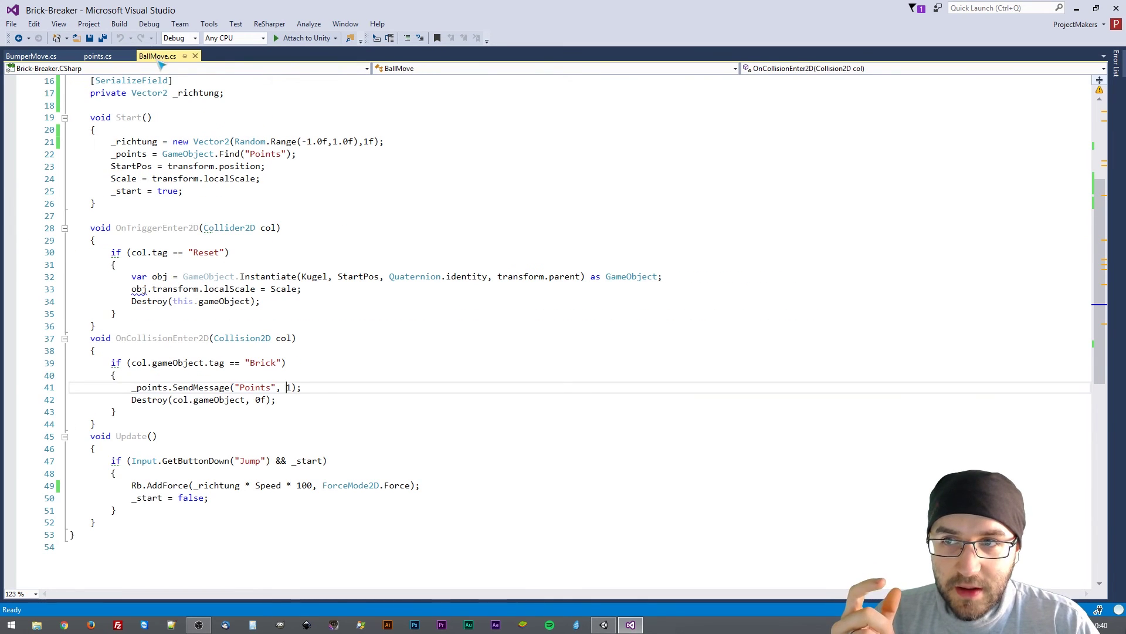
pyautogui.click(317, 361)
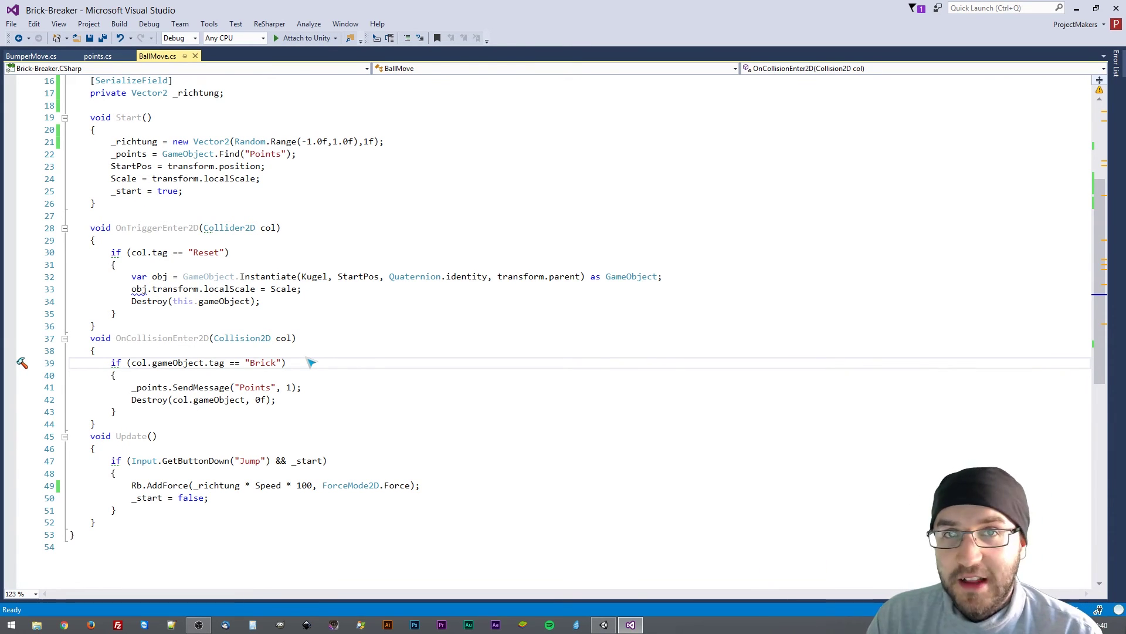
pyautogui.doubleClick(290, 388)
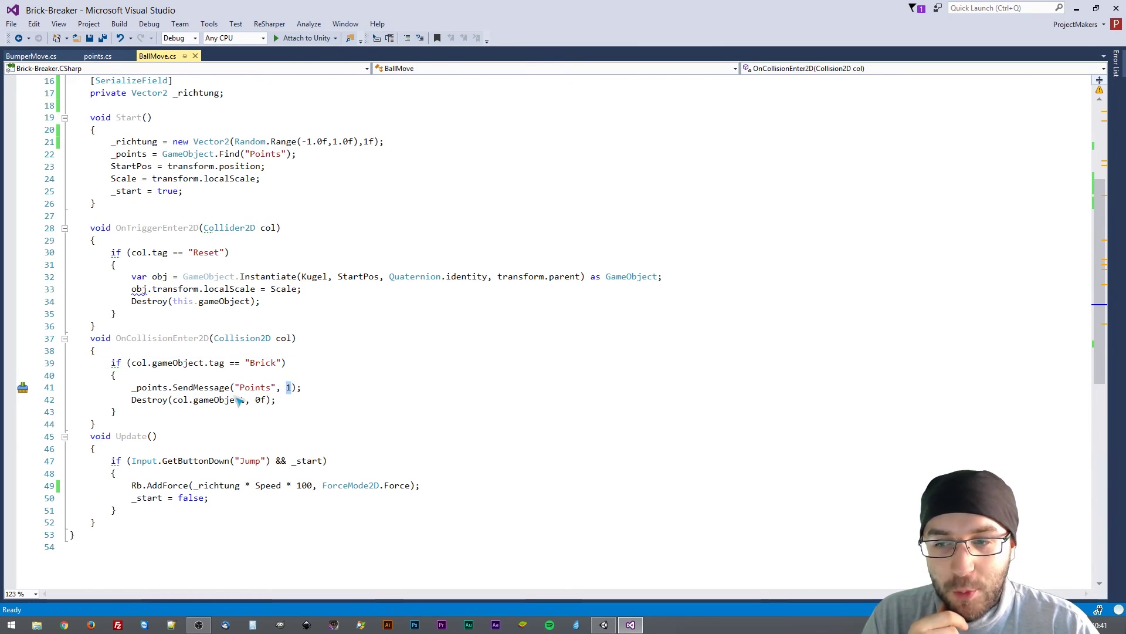
pyautogui.moveTo(132, 400); pyautogui.dragTo(270, 399)
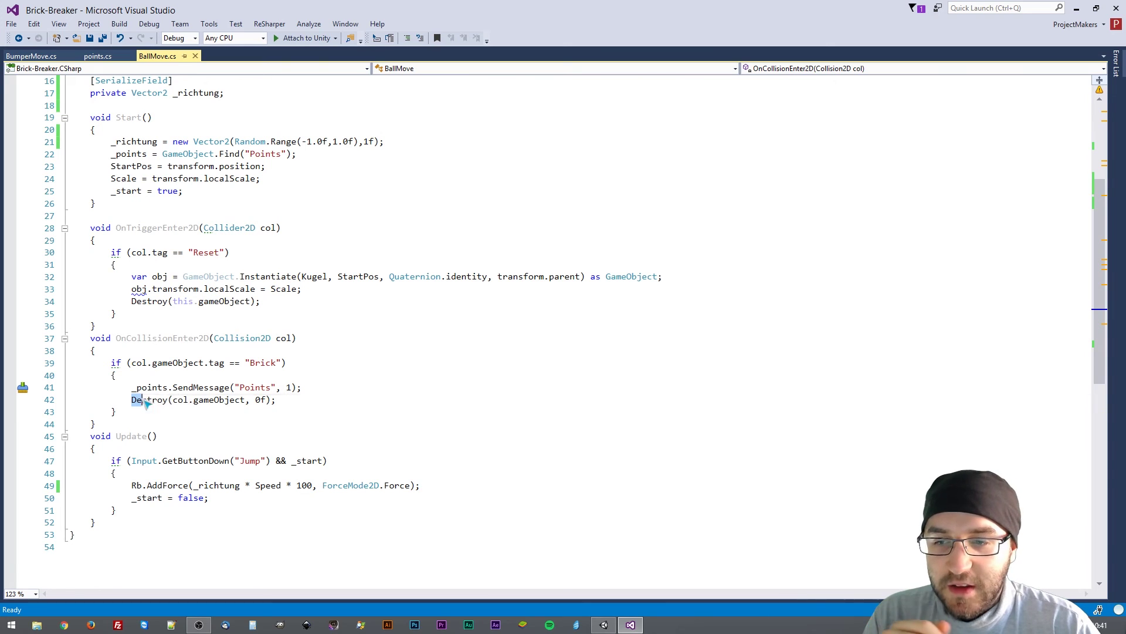
pyautogui.click(258, 403)
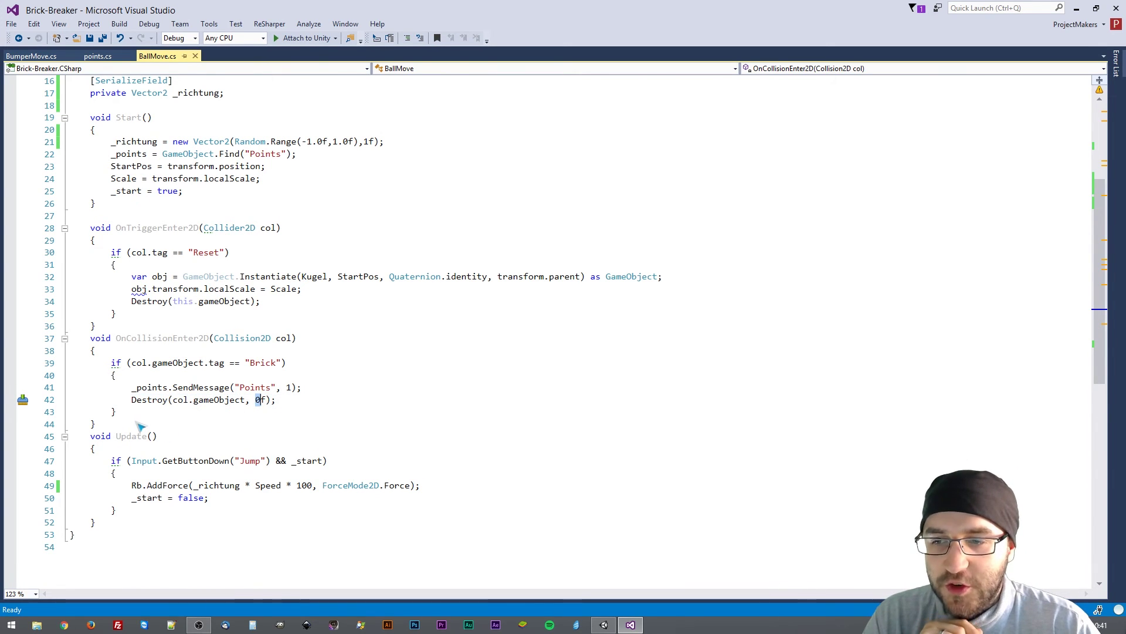
# - Walk through Update's jump-button condition with GetButtonDown and _start on line 47
pyautogui.scroll(-2, 123, 424)
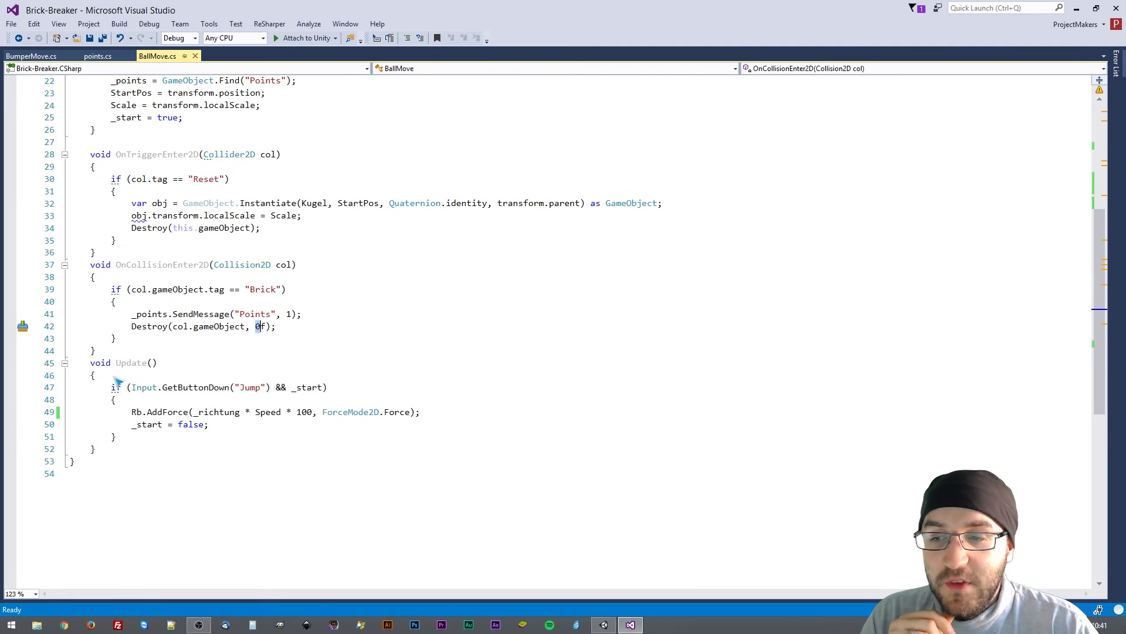
pyautogui.moveTo(111, 388); pyautogui.dragTo(327, 395)
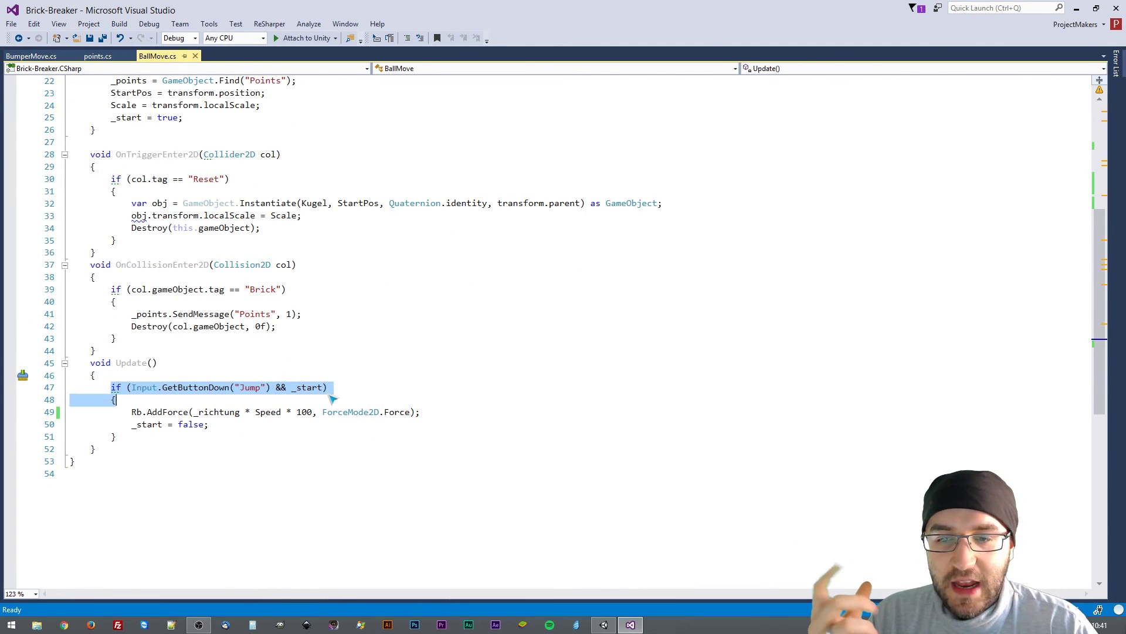
pyautogui.doubleClick(118, 387)
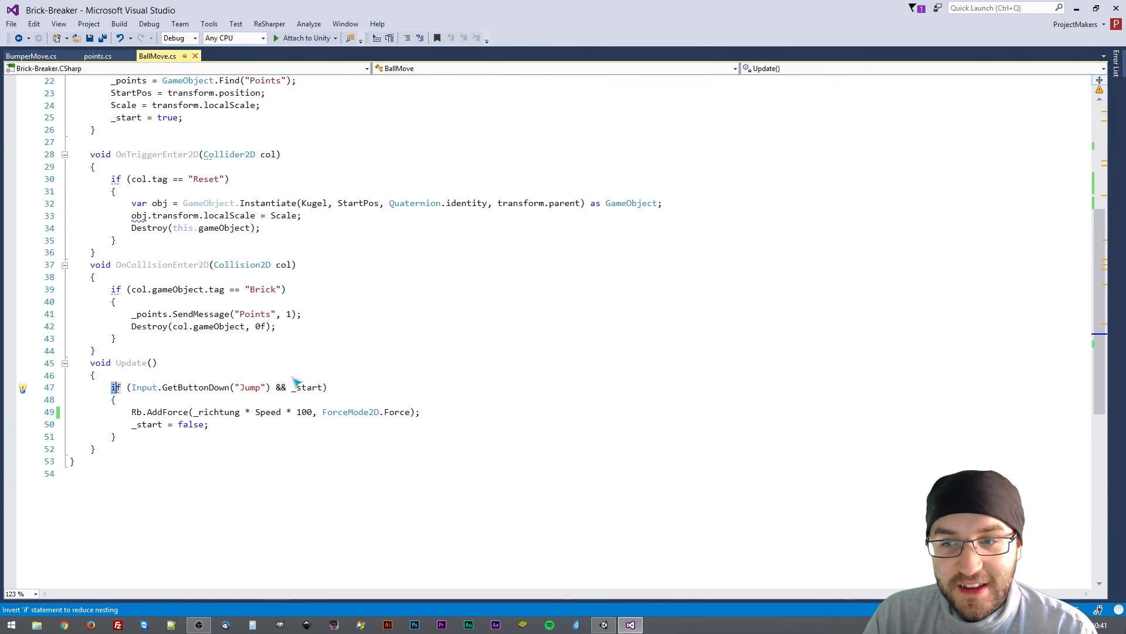
pyautogui.click(156, 362)
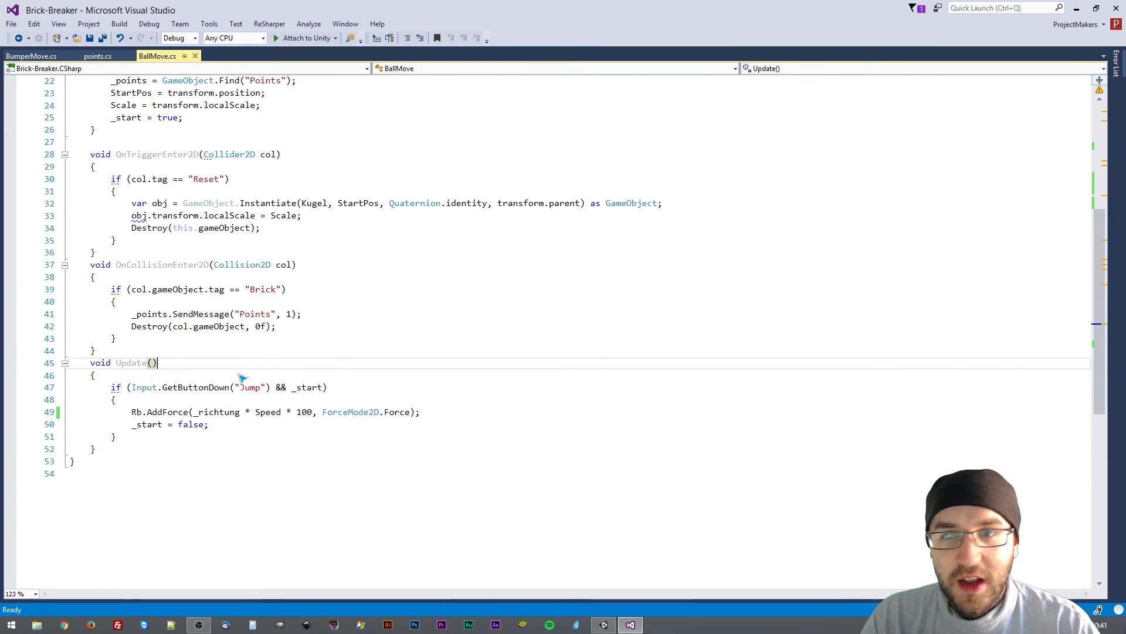
pyautogui.moveTo(188, 387); pyautogui.dragTo(230, 388)
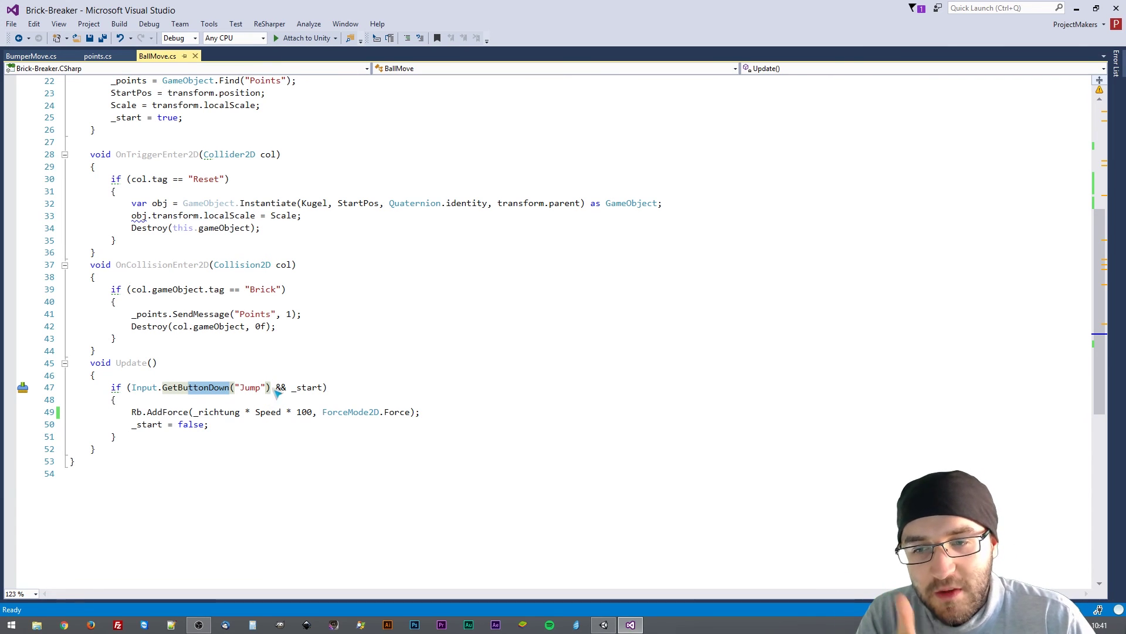
pyautogui.moveTo(276, 387); pyautogui.dragTo(324, 387)
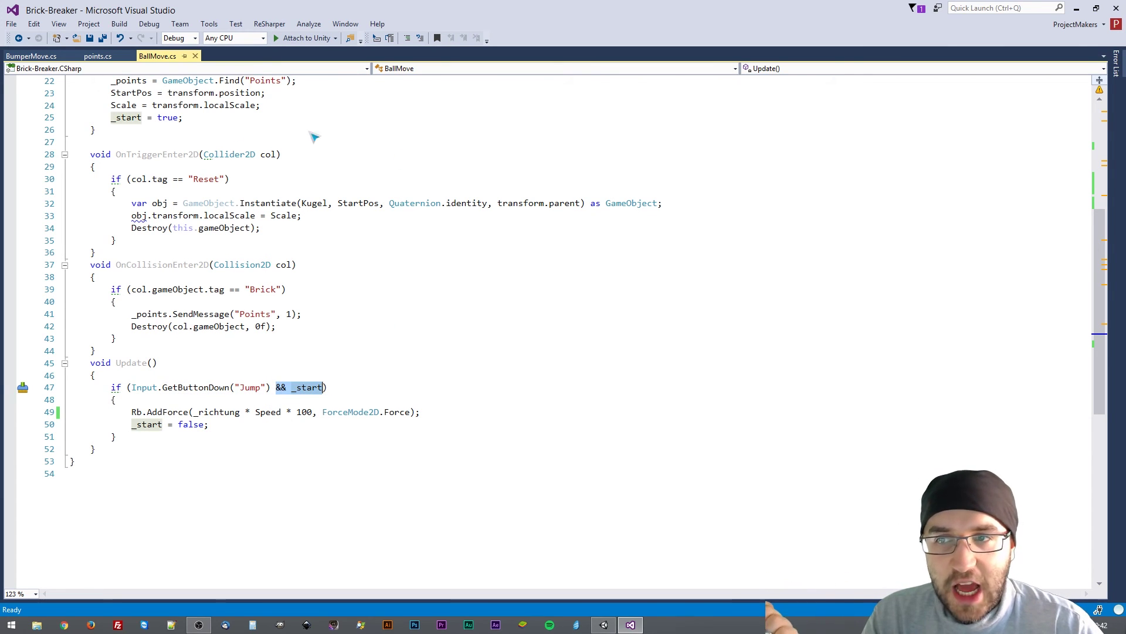
pyautogui.doubleClick(165, 119)
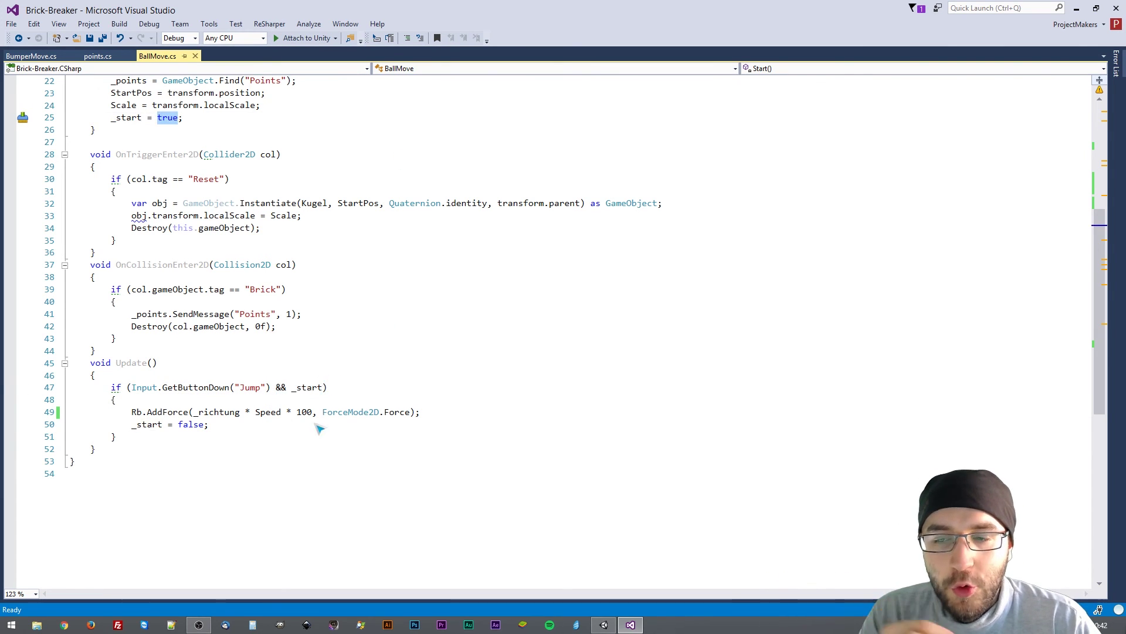
# - Examine the AddForce line: Rb, _richtung, Speed, multiplier 100 and Force mode
pyautogui.doubleClick(135, 412)
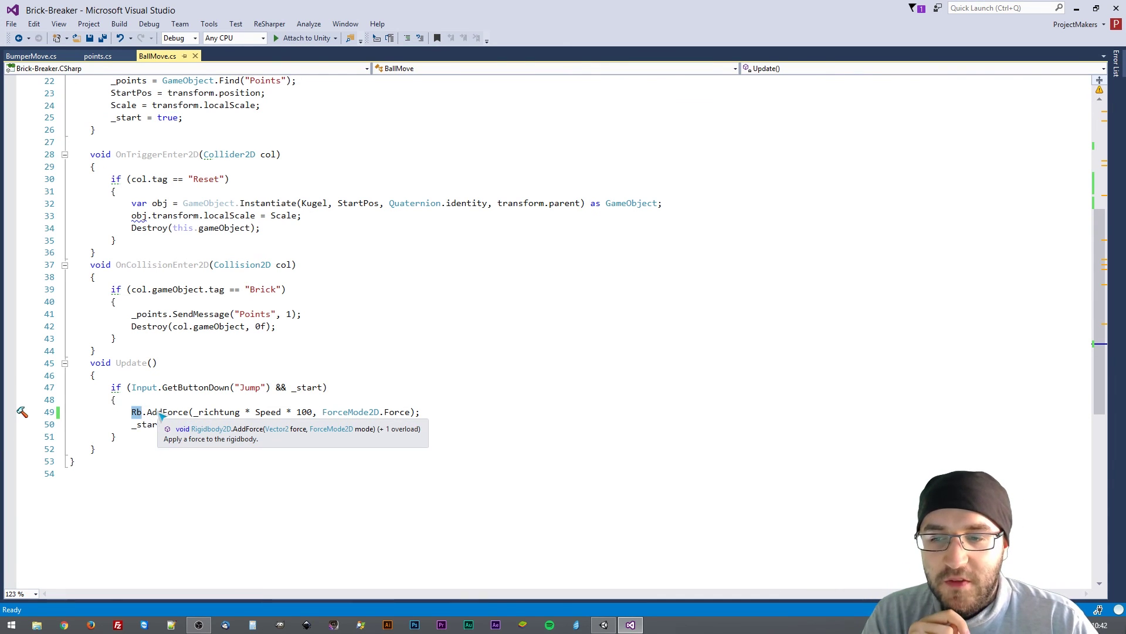
pyautogui.doubleClick(167, 412)
pyautogui.doubleClick(218, 412)
pyautogui.click(264, 415)
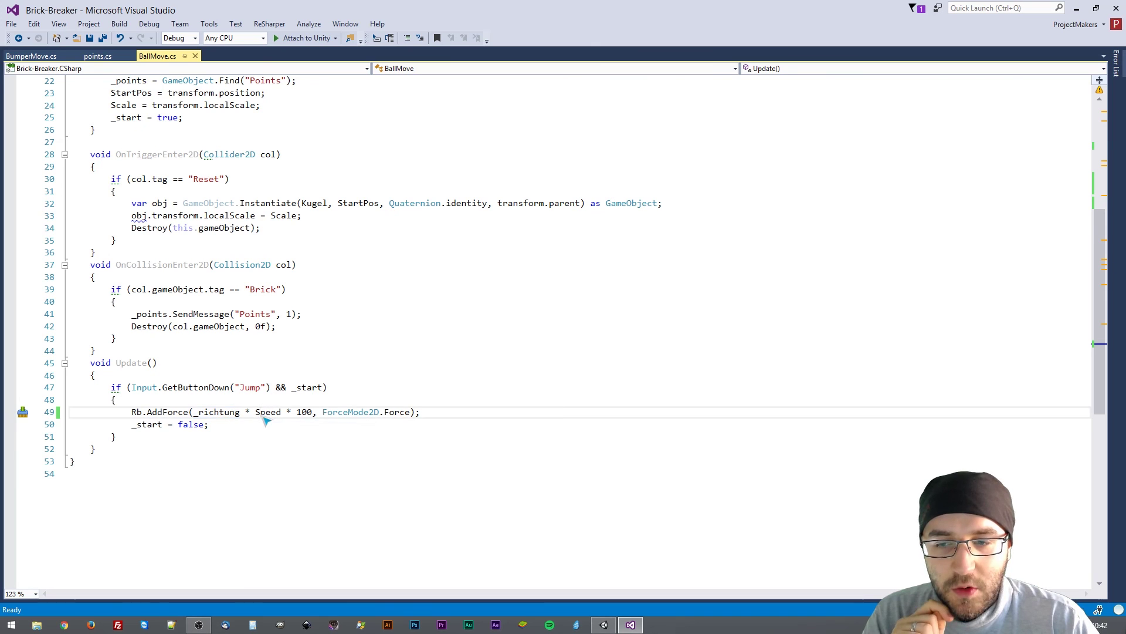
pyautogui.doubleClick(265, 413)
pyautogui.doubleClick(309, 414)
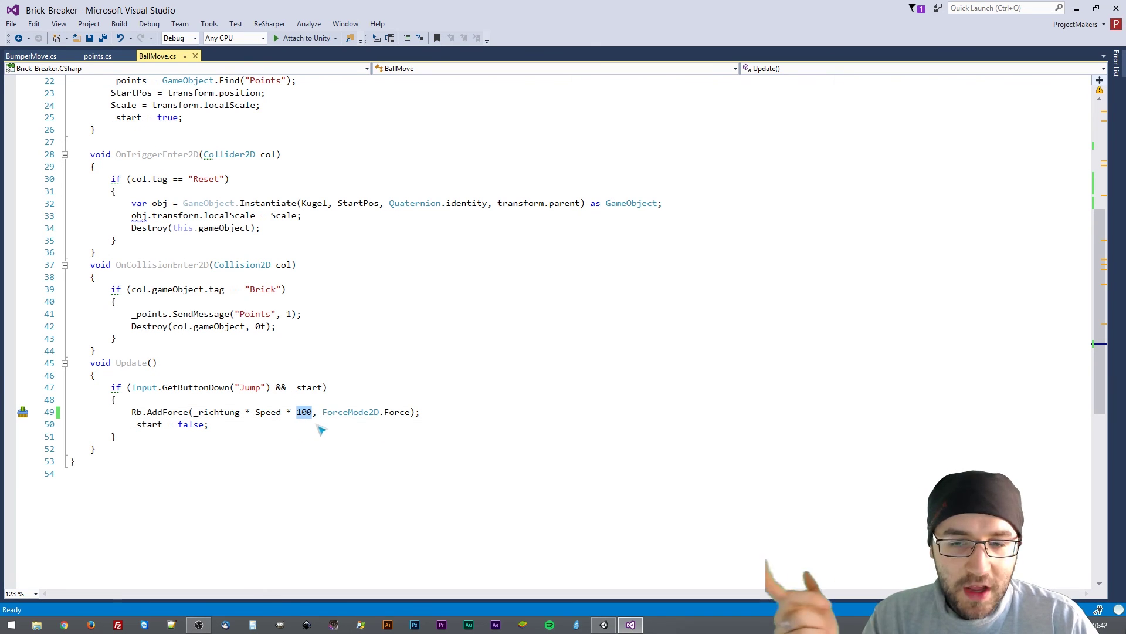
pyautogui.click(334, 418)
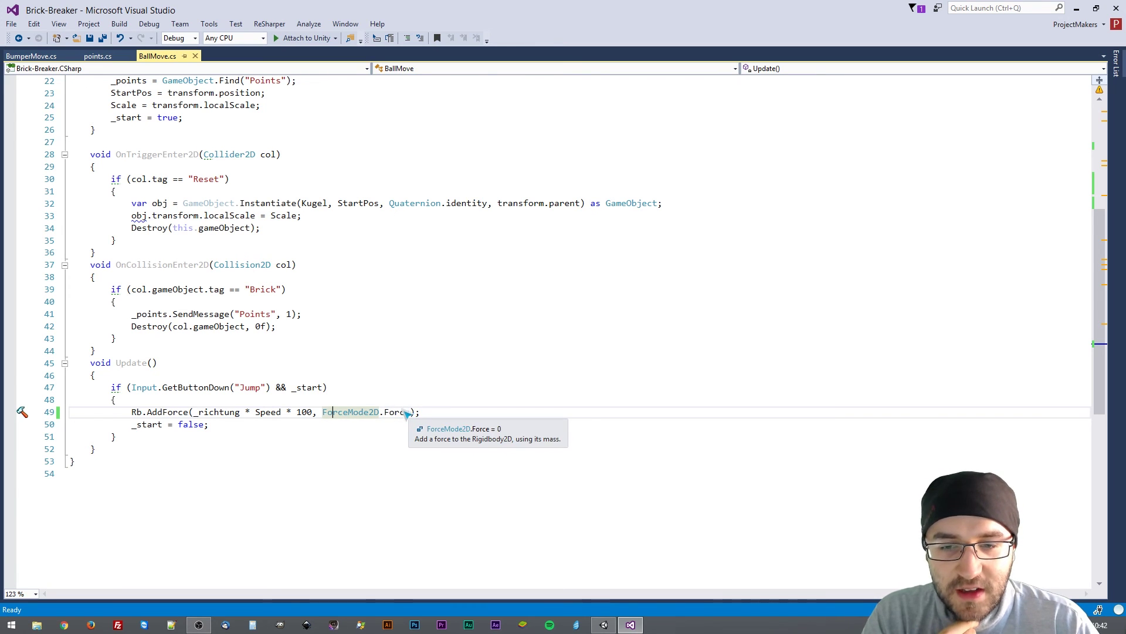
pyautogui.doubleClick(397, 412)
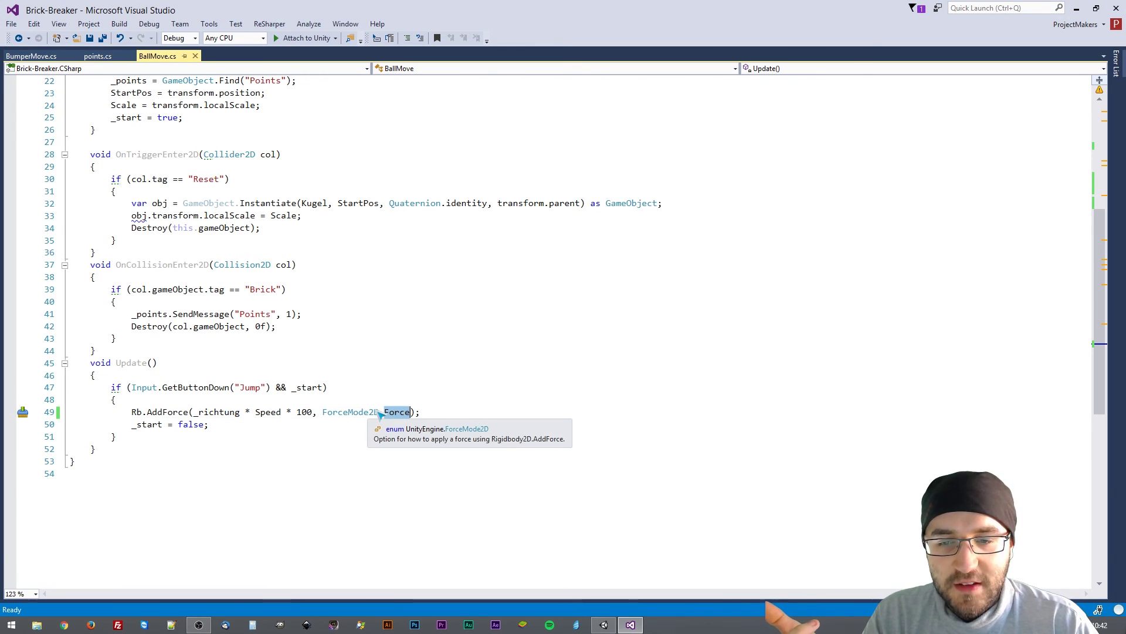
pyautogui.click(322, 412)
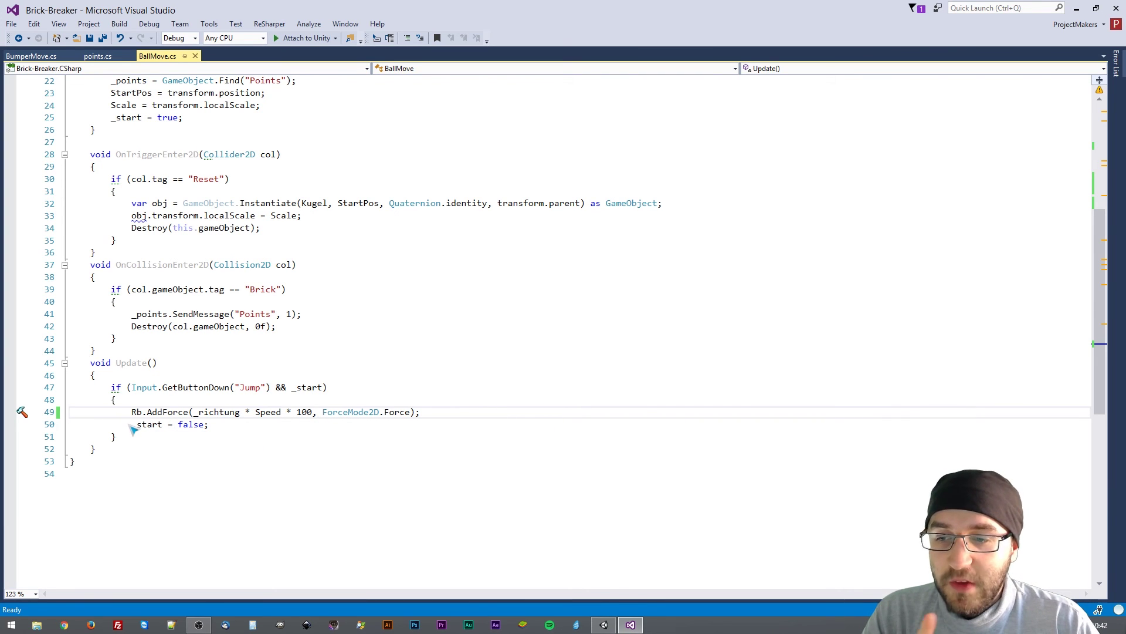
# - Highlight the _start = false reset and minimize Visual Studio to reveal Unity
pyautogui.moveTo(132, 424); pyautogui.dragTo(212, 427)
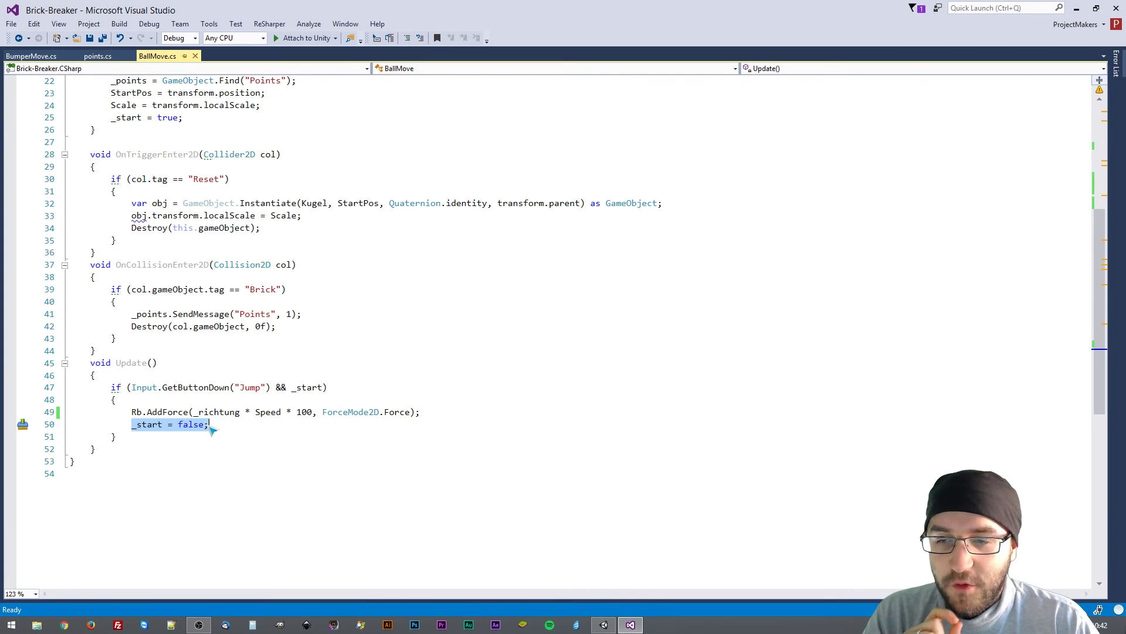
pyautogui.click(223, 428)
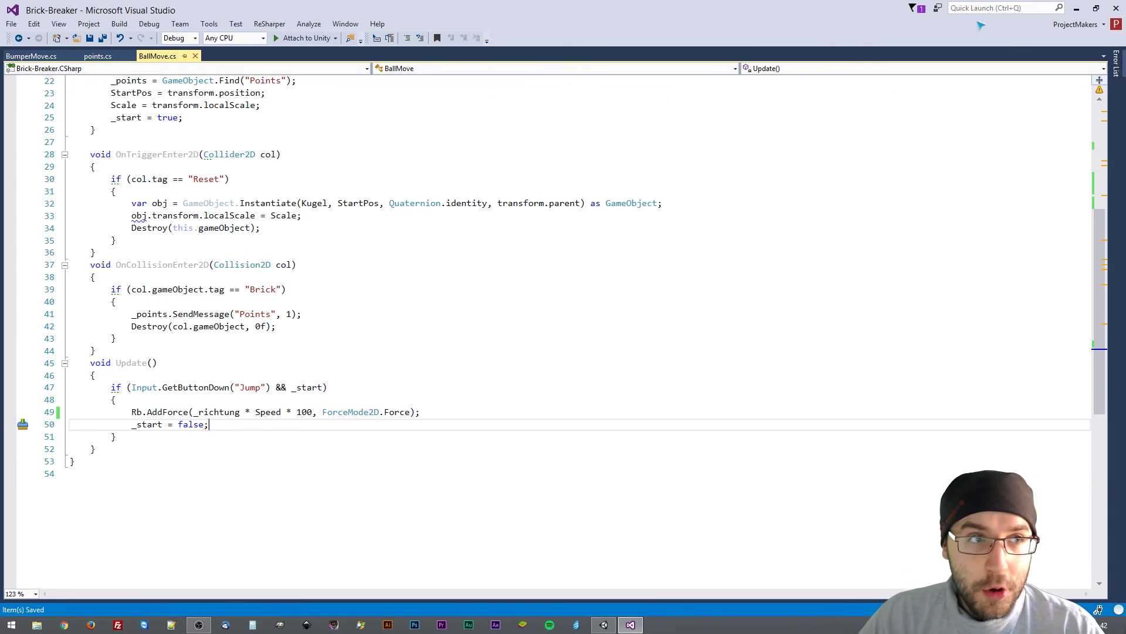
pyautogui.click(1076, 8)
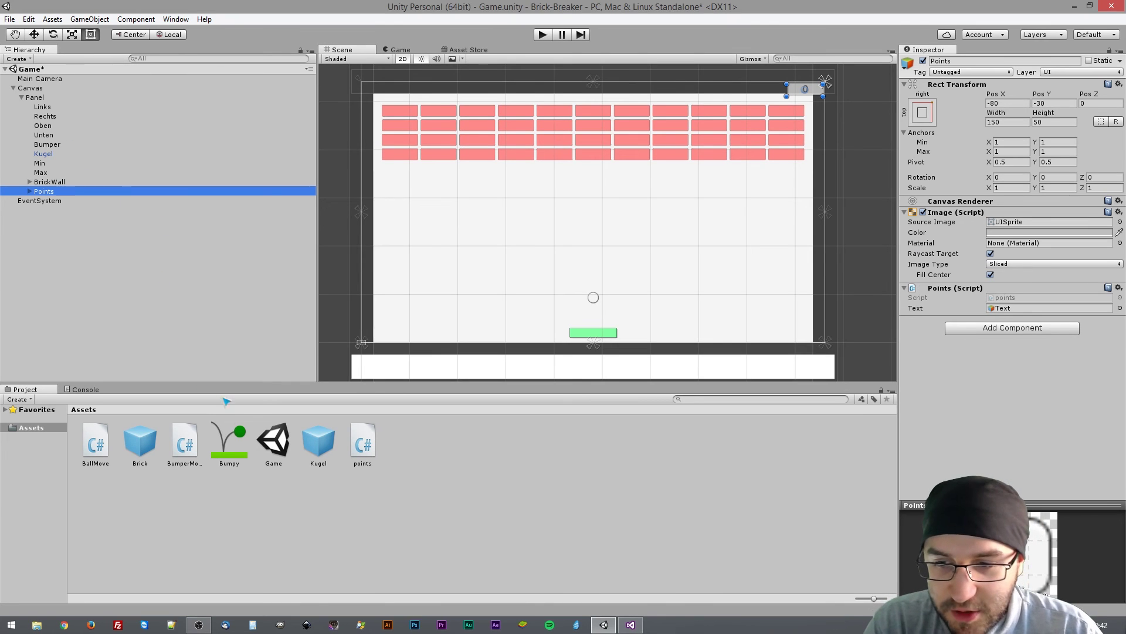
# - Inspect the Brick and Kugel prefabs, then the Bumpy material (Friction 0, Bounciness 1)
pyautogui.click(151, 445)
pyautogui.click(320, 445)
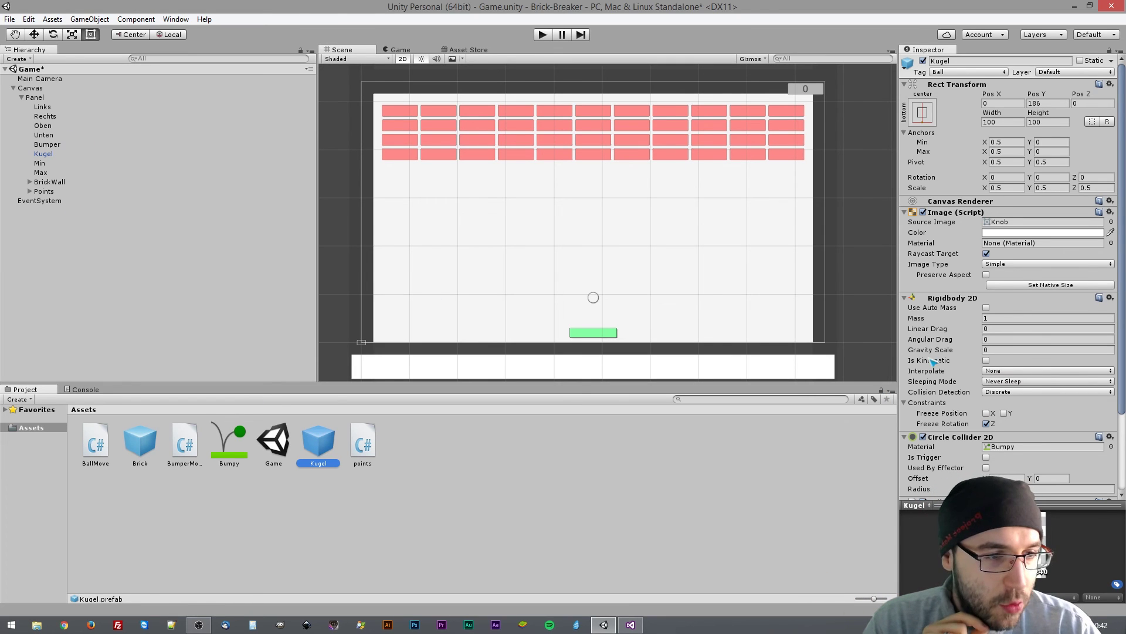
pyautogui.scroll(-4, 983, 431)
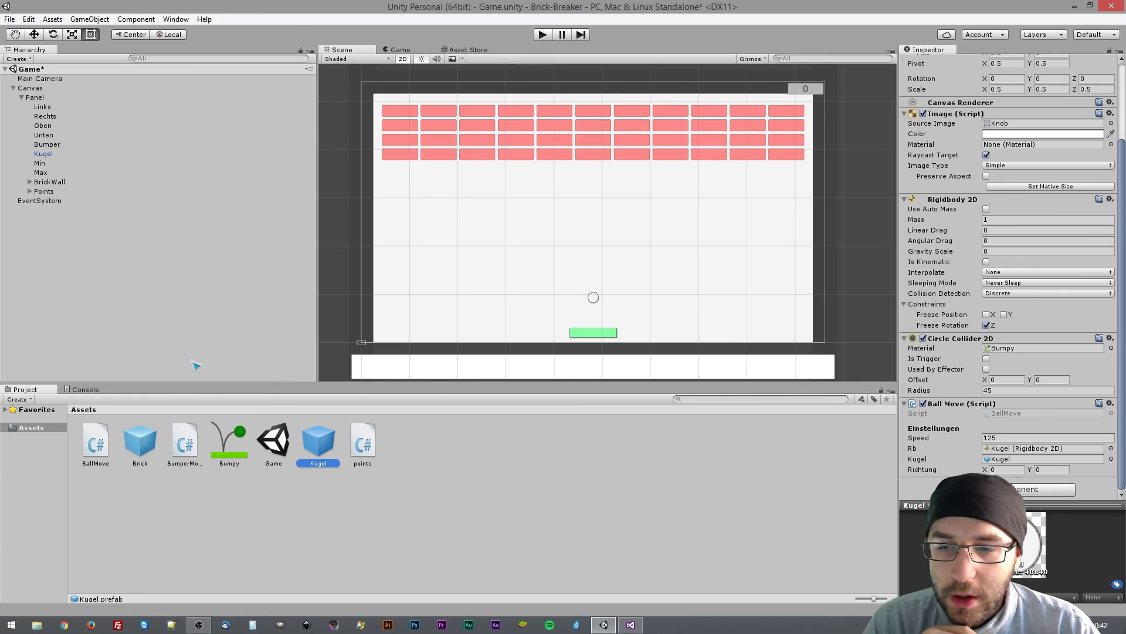
pyautogui.click(242, 446)
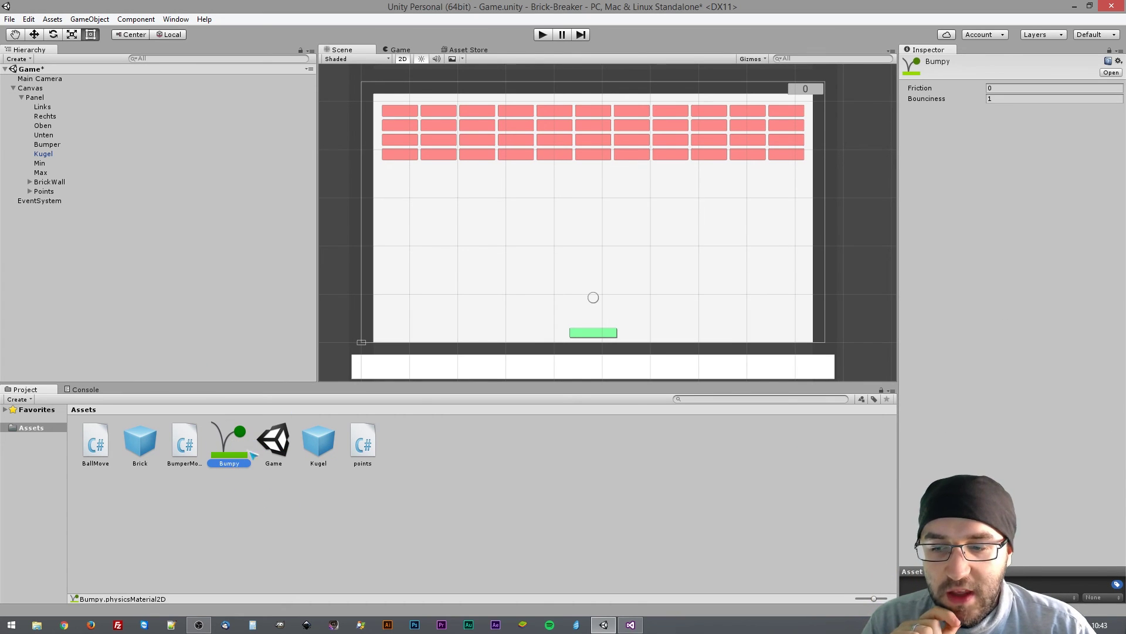
pyautogui.rightClick(407, 455)
pyautogui.moveTo(514, 241)
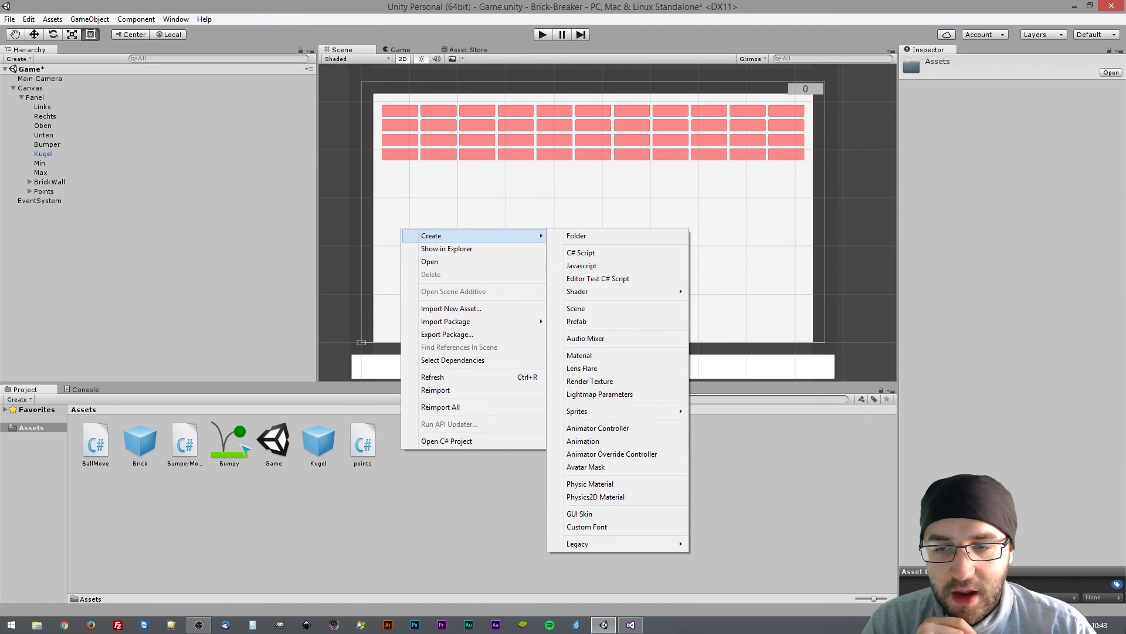
pyautogui.click(378, 490)
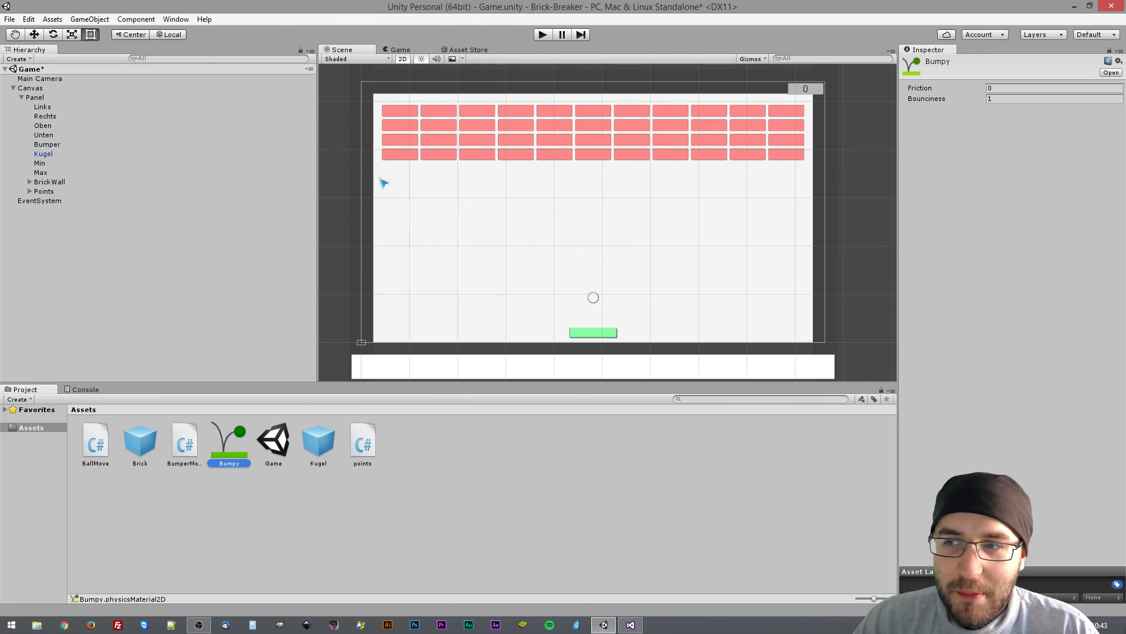
# - Check the Bumper paddle and its Min and Max limit objects, then press Play
pyautogui.click(48, 145)
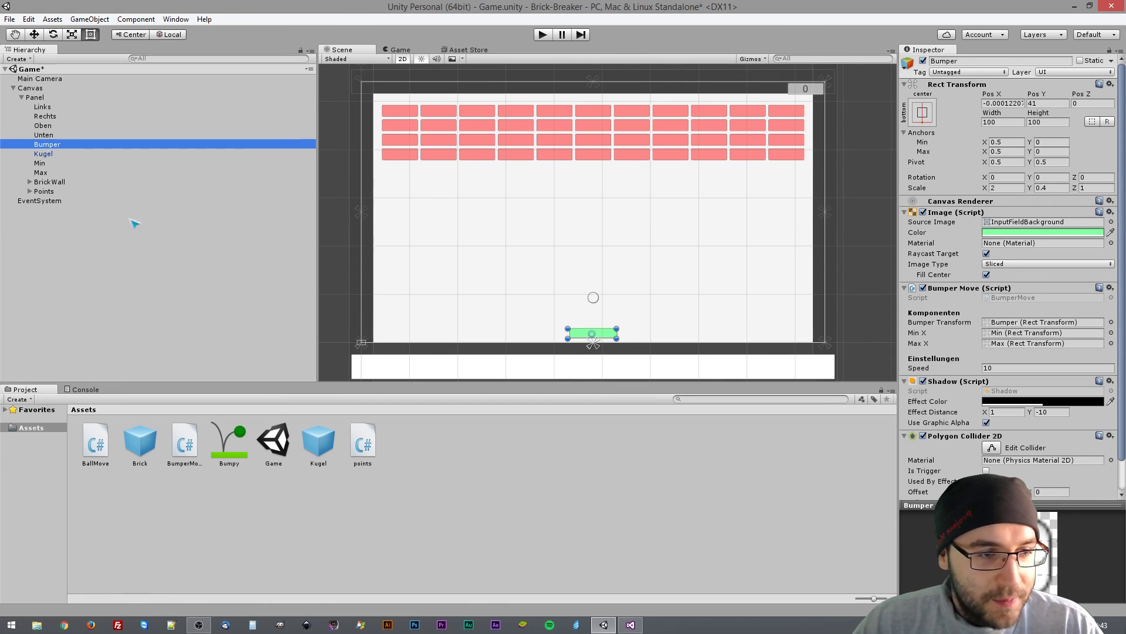
pyautogui.scroll(-3, 1007, 331)
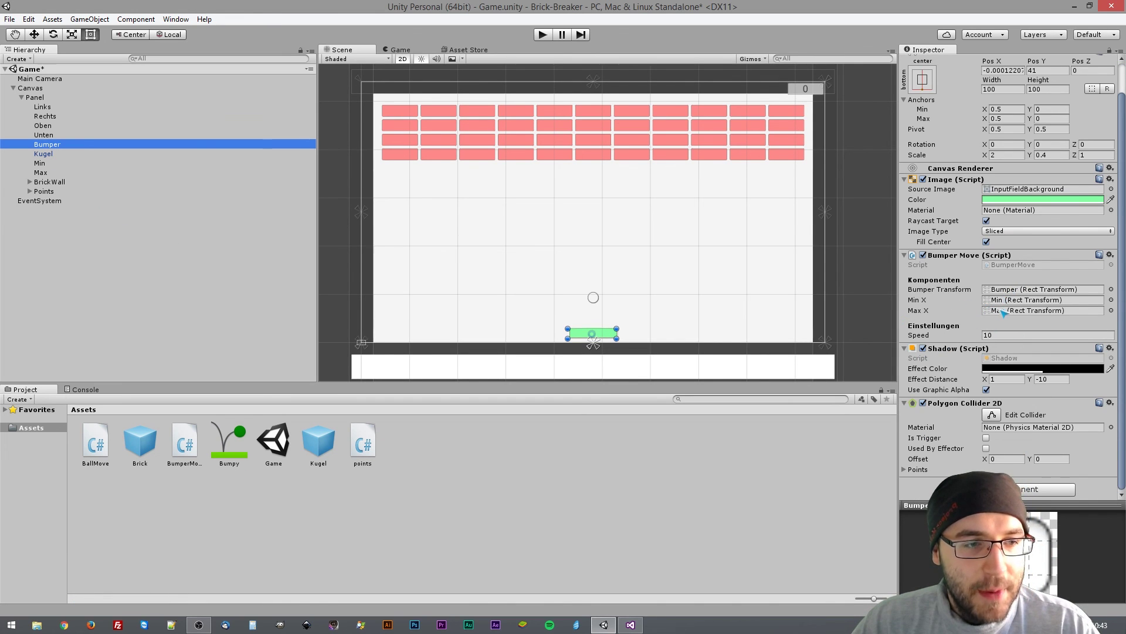
pyautogui.click(41, 163)
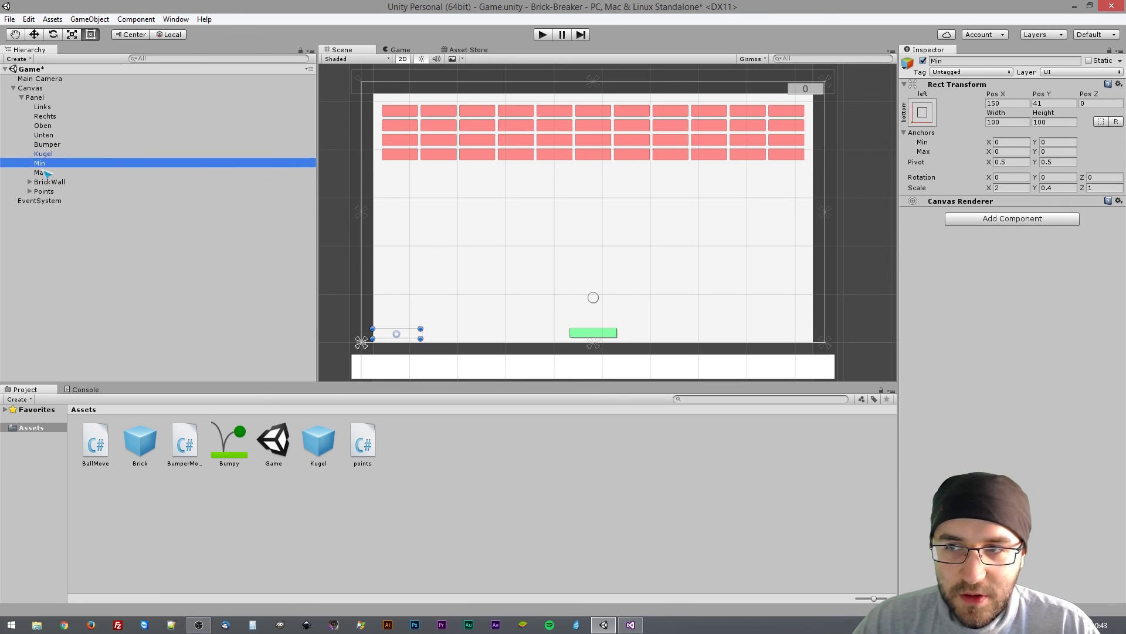
pyautogui.click(41, 173)
pyautogui.click(49, 144)
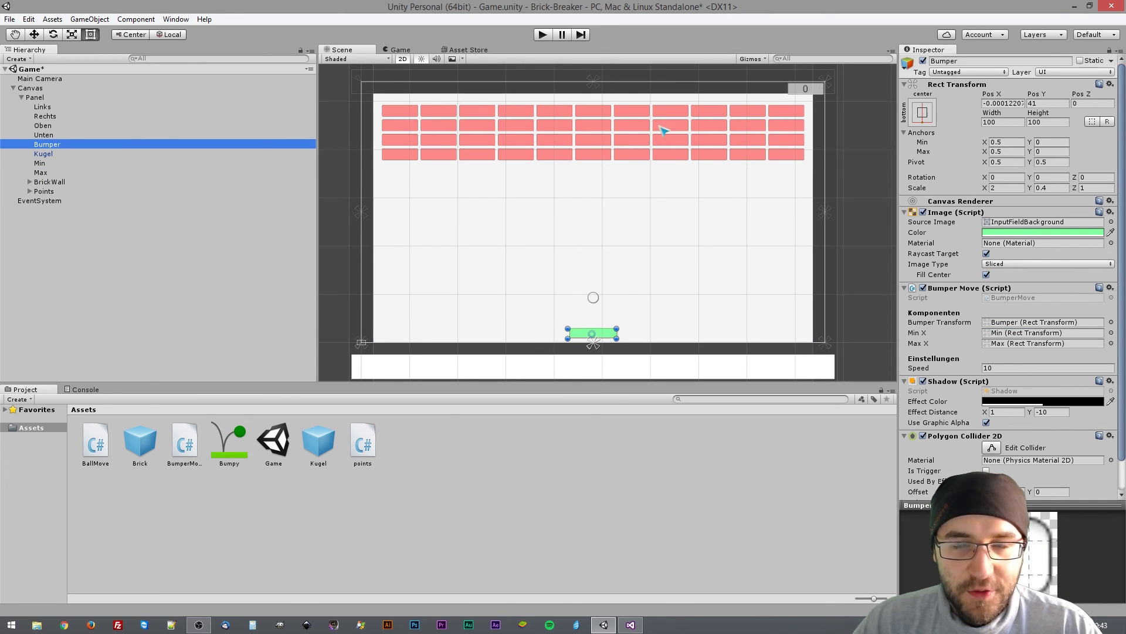
pyautogui.click(542, 37)
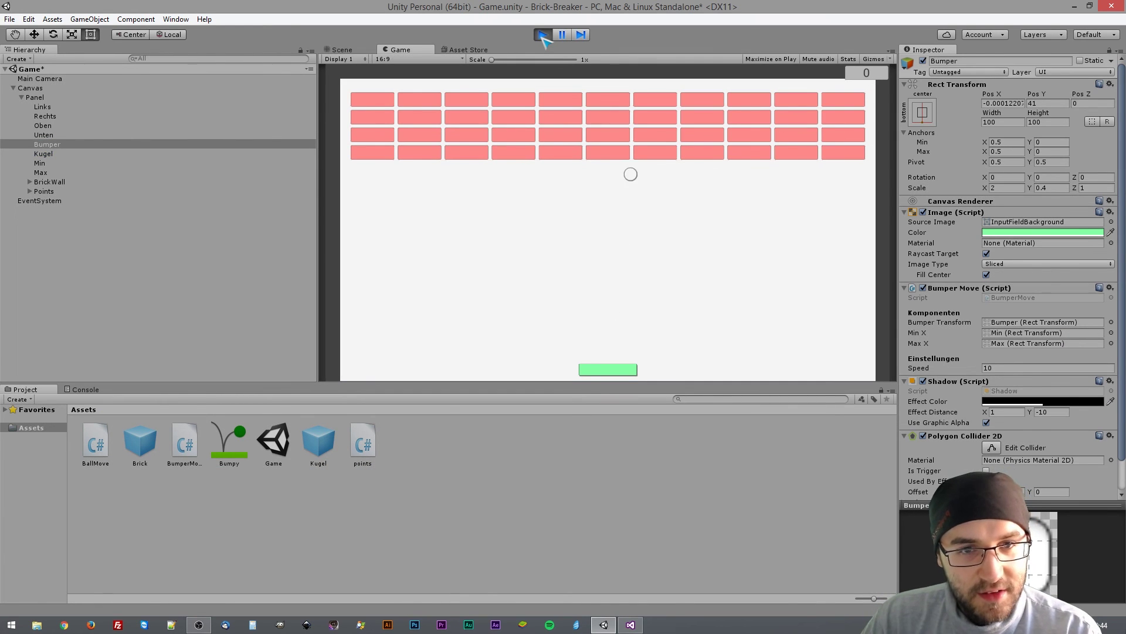
# - Steer the paddle left and right with the arrow keys, bouncing the ball into the brick wall
pyautogui.press('Left')
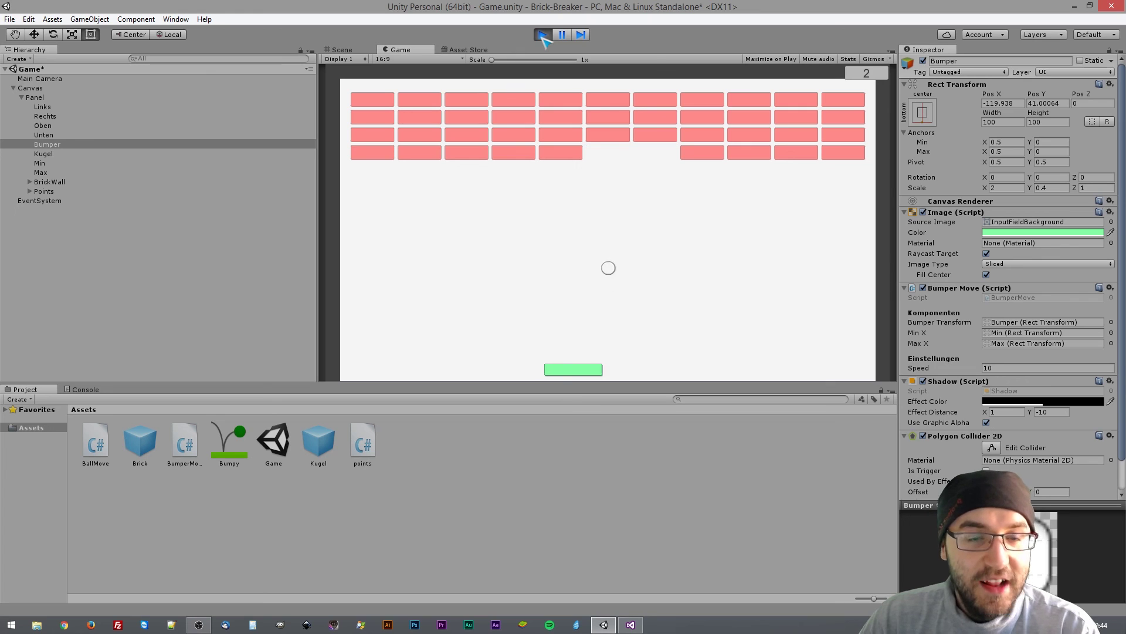
pyautogui.press('Right')
pyautogui.press('Left')
pyautogui.press('Right')
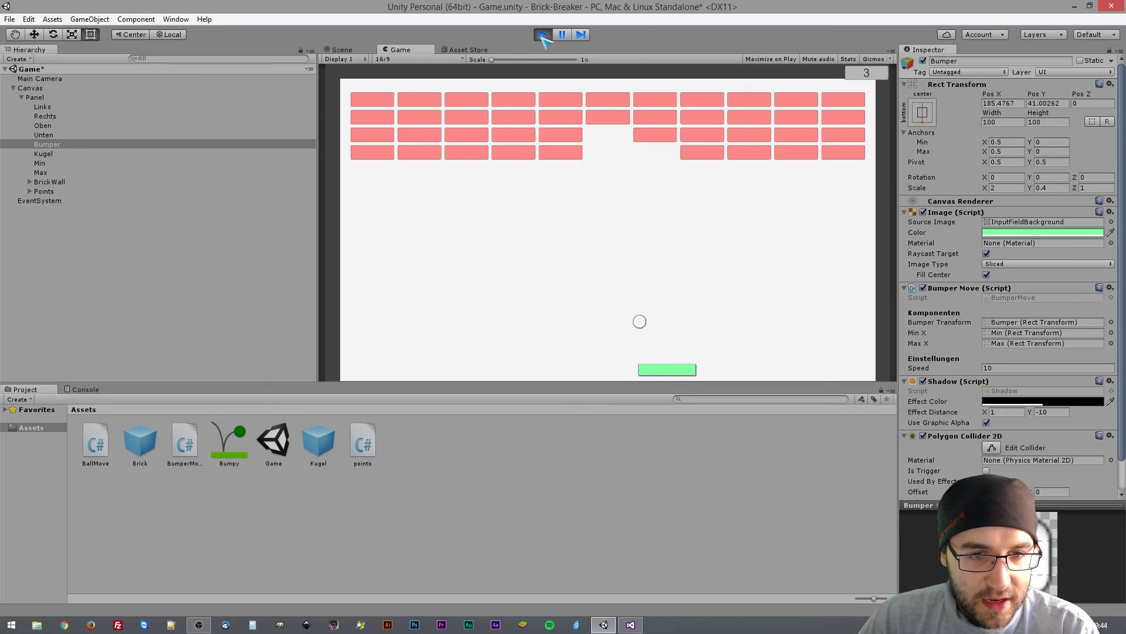
pyautogui.press('Left')
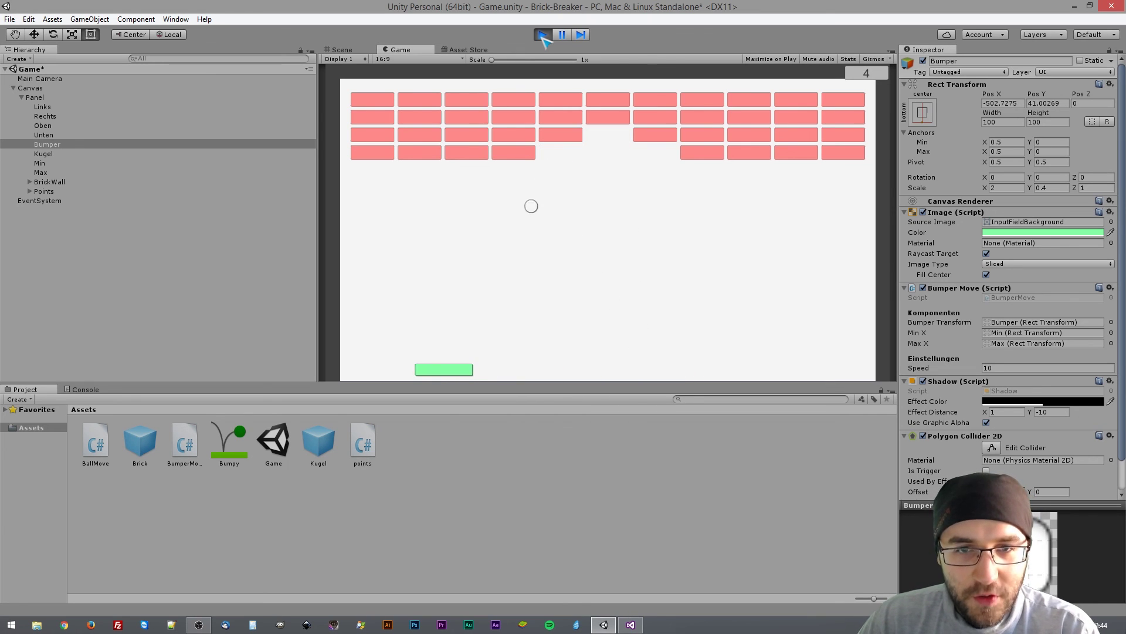
pyautogui.press('Left')
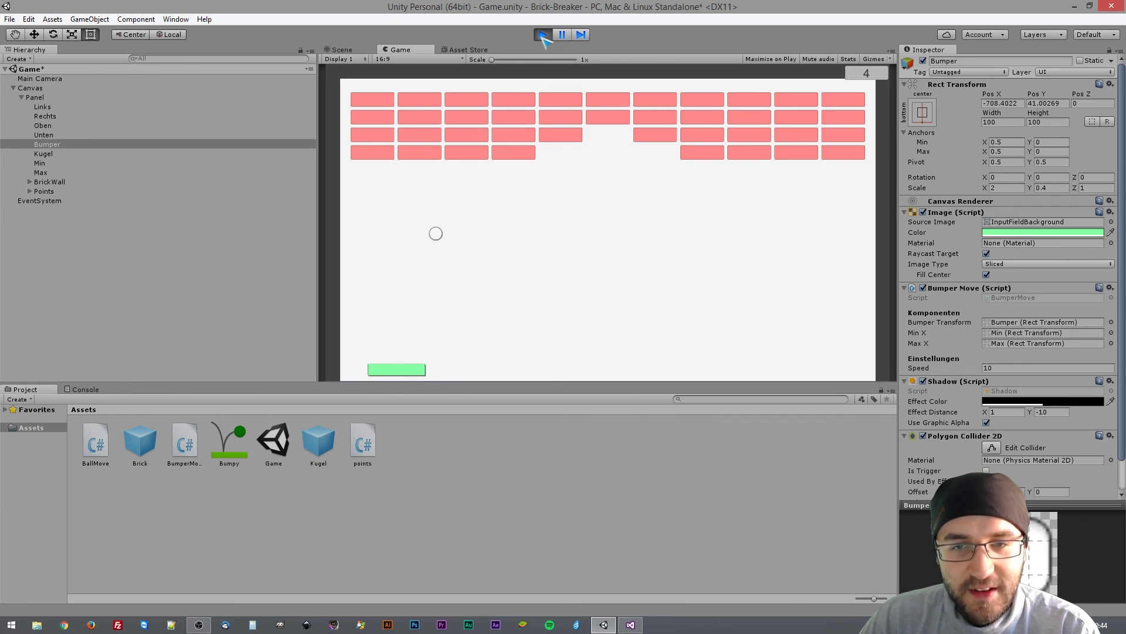
pyautogui.press('Left')
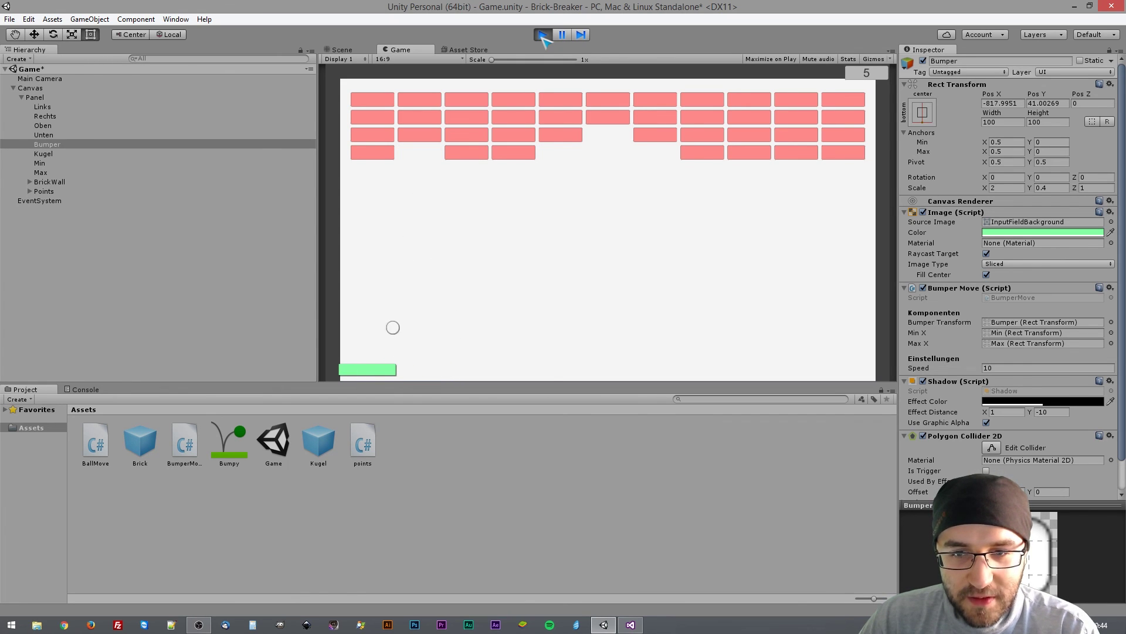
pyautogui.press('Right')
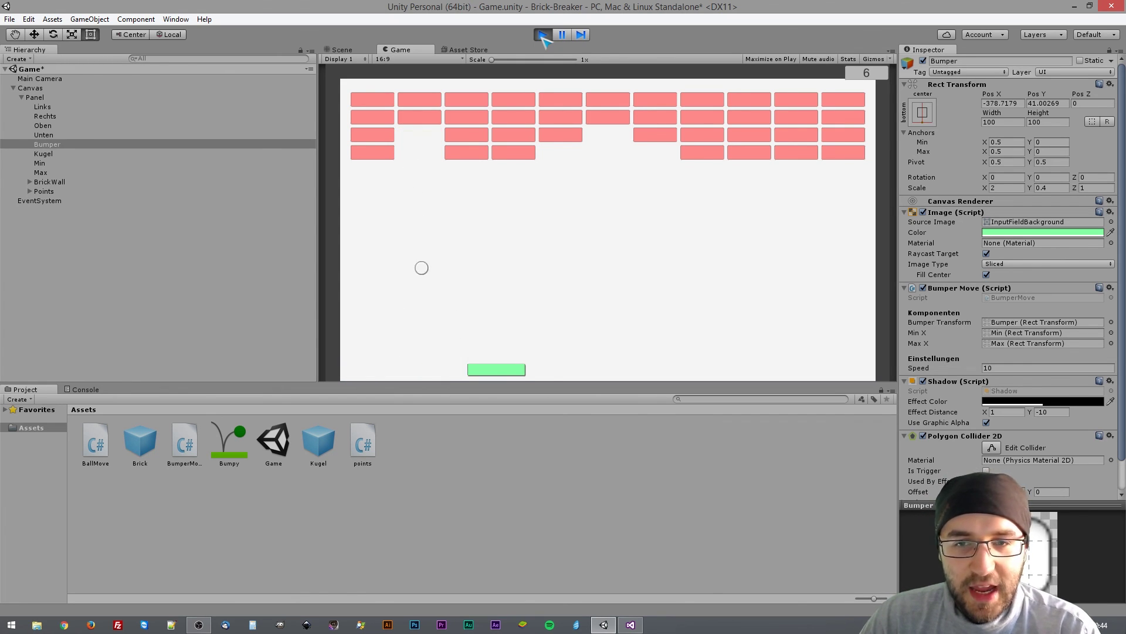
pyautogui.press('Left')
pyautogui.press('Right')
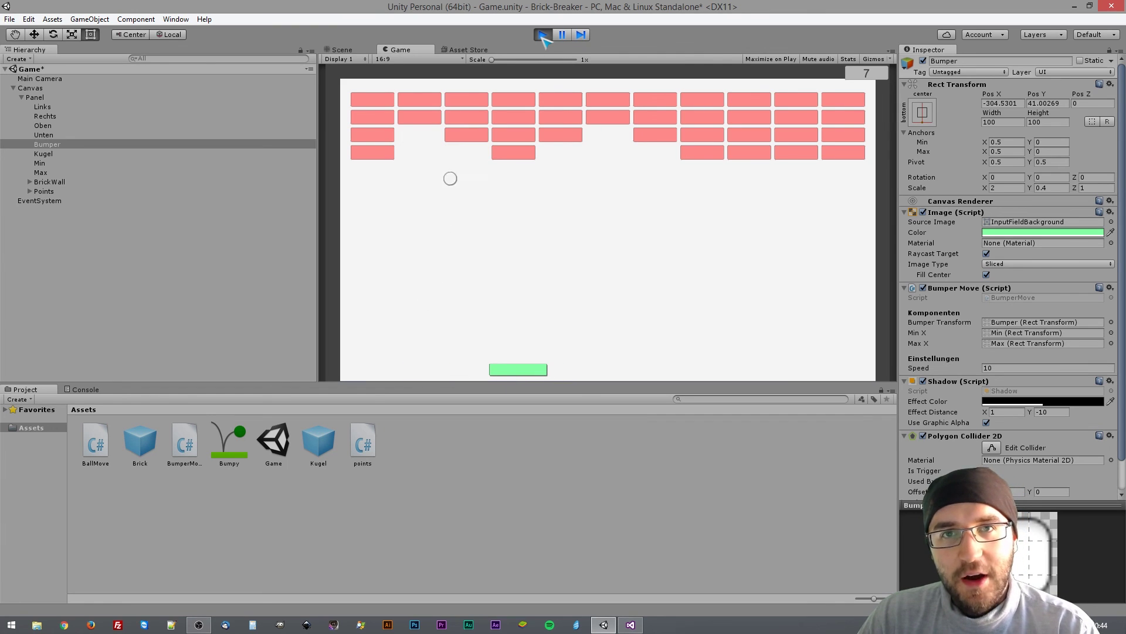
pyautogui.press('Left')
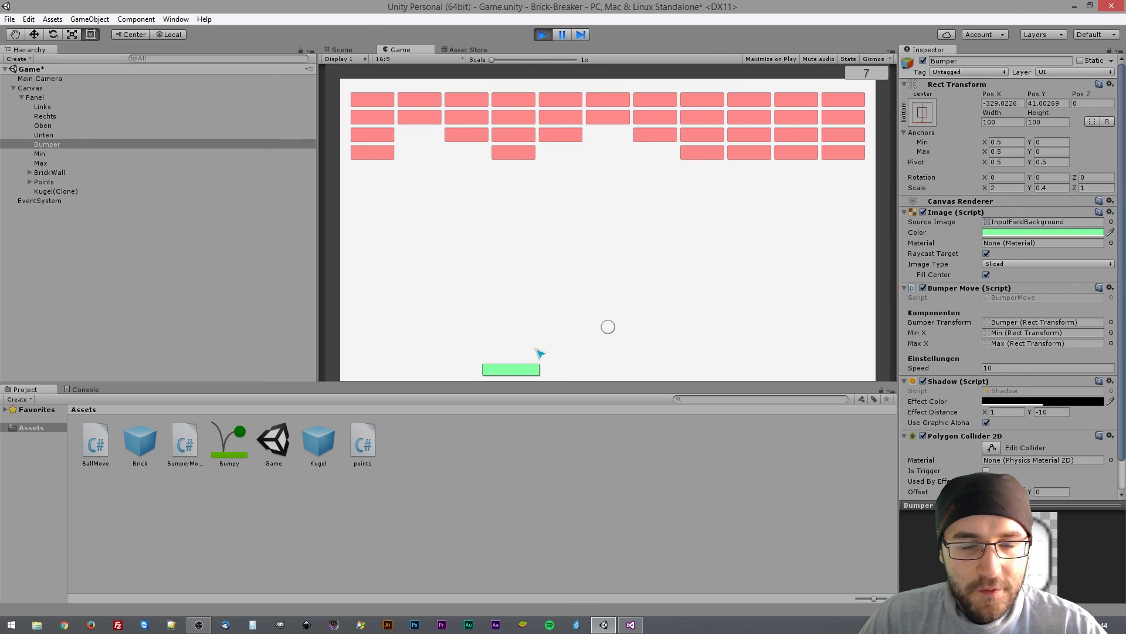
pyautogui.press('Right')
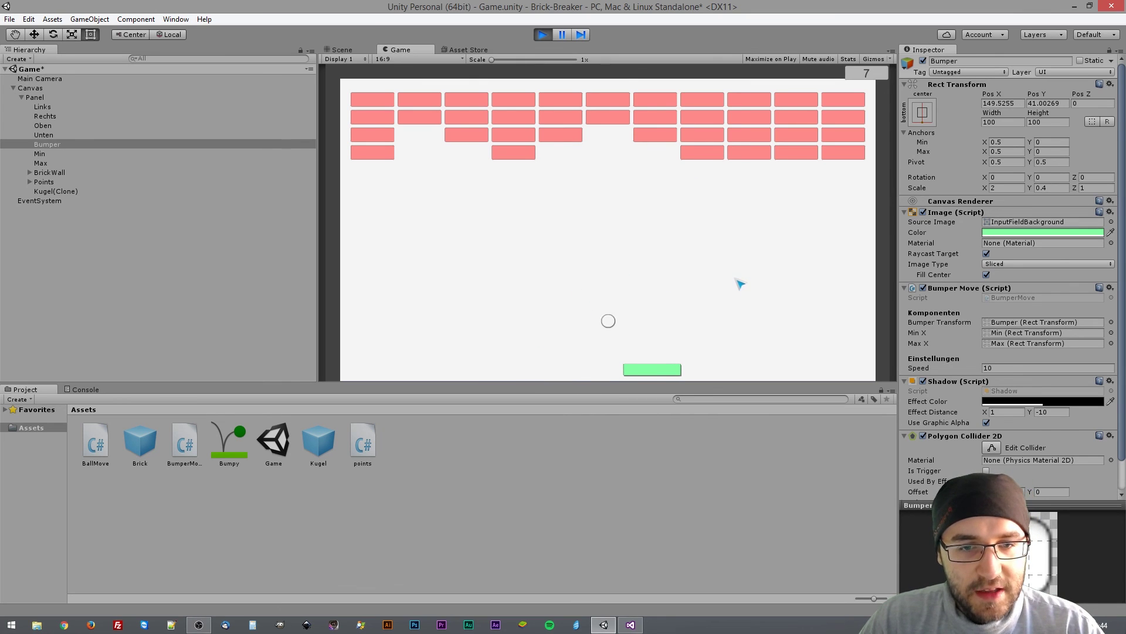
pyautogui.press('Left')
pyautogui.press('Right')
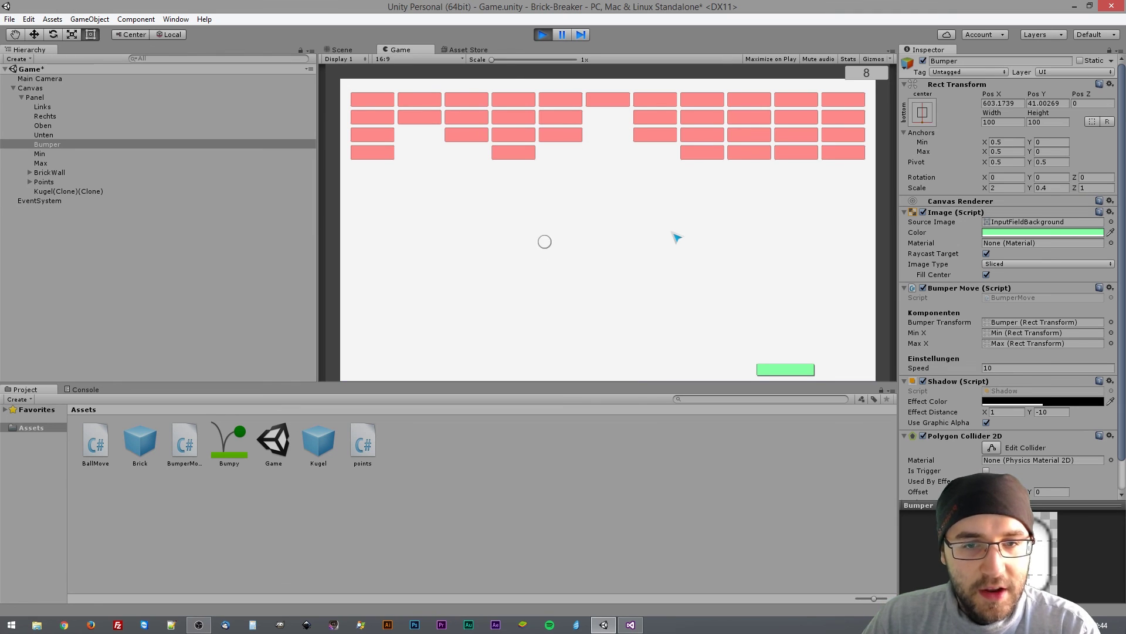
pyautogui.press('Left')
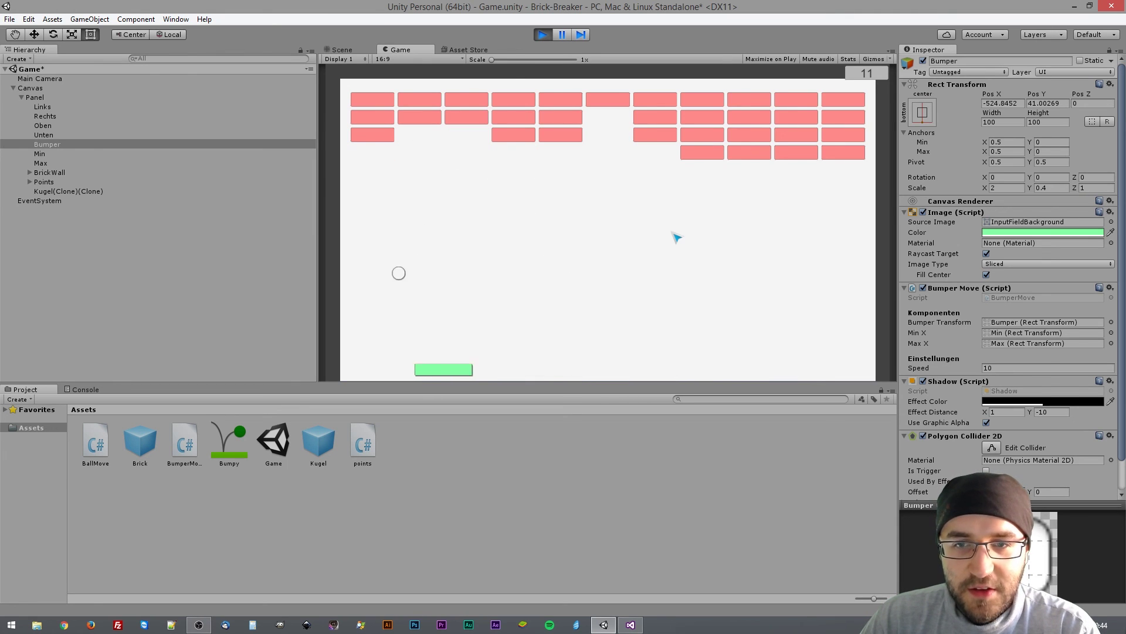
pyautogui.press('Left')
# - Keep returning the ball with the paddle, knocking out more bricks until the score reaches 18
pyautogui.press('Right')
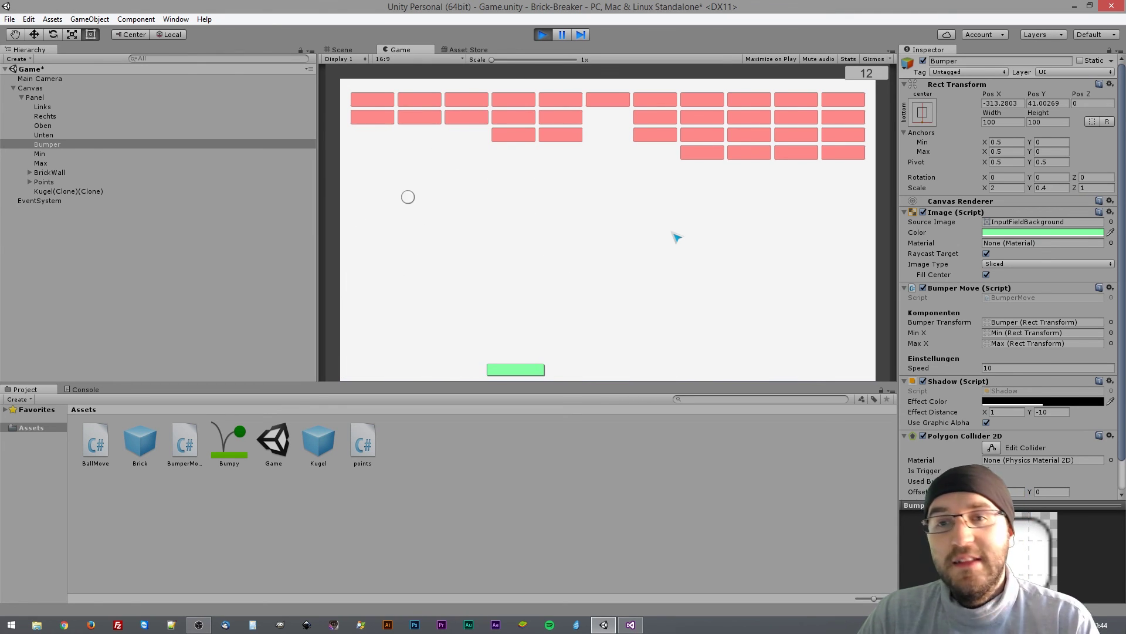
pyautogui.press('Left')
pyautogui.press('Left')
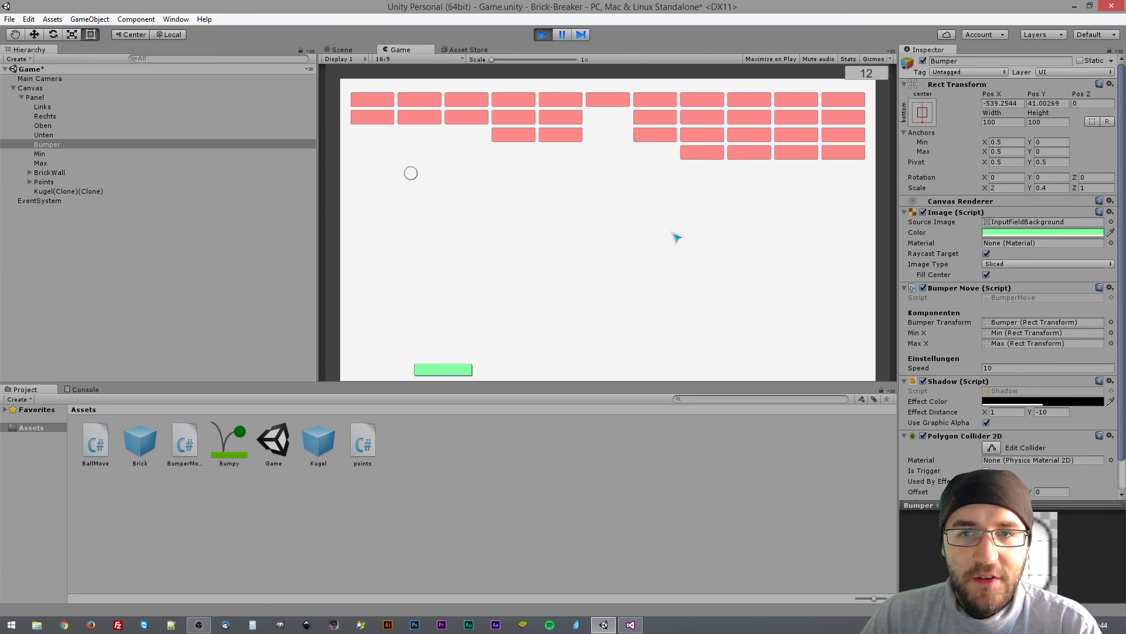
pyautogui.press('Left')
pyautogui.press('Right')
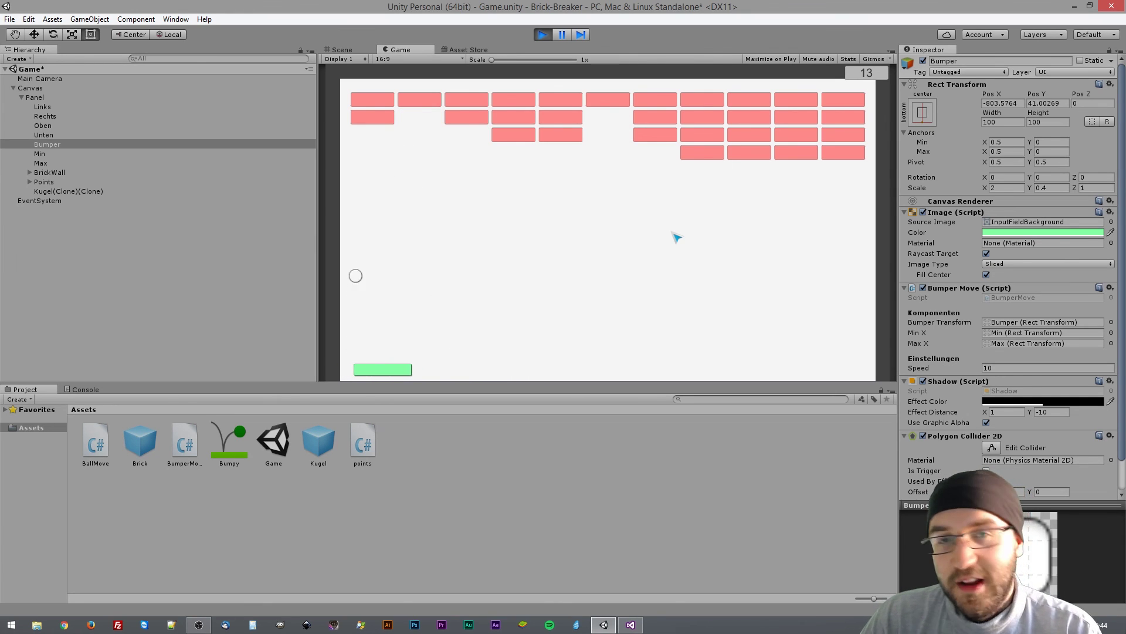
pyautogui.press('Left')
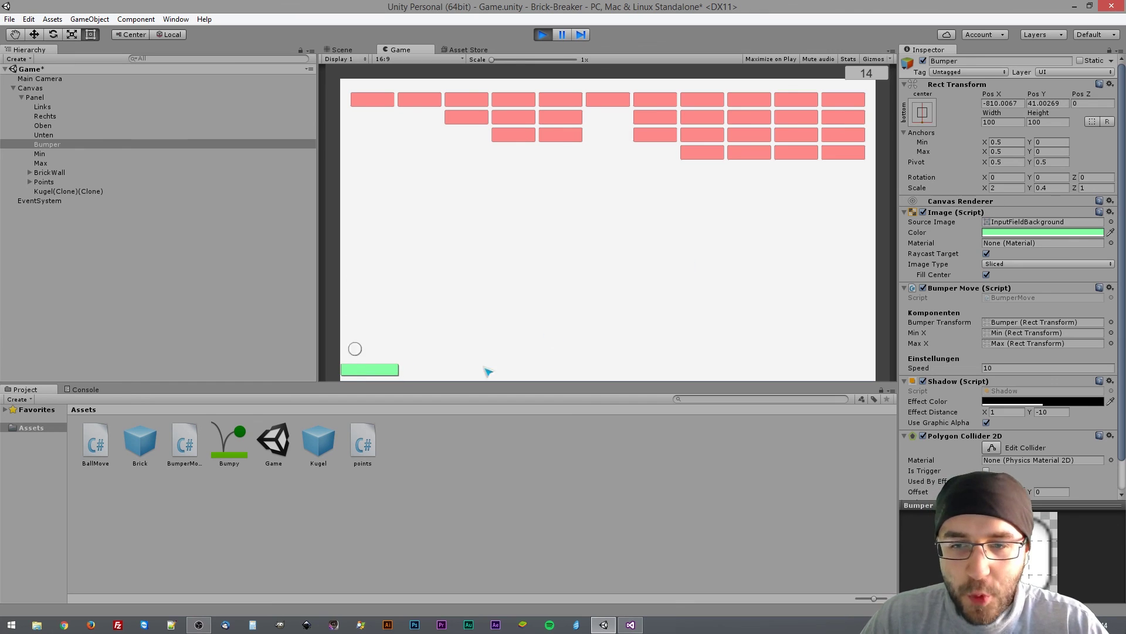
pyautogui.press('Right')
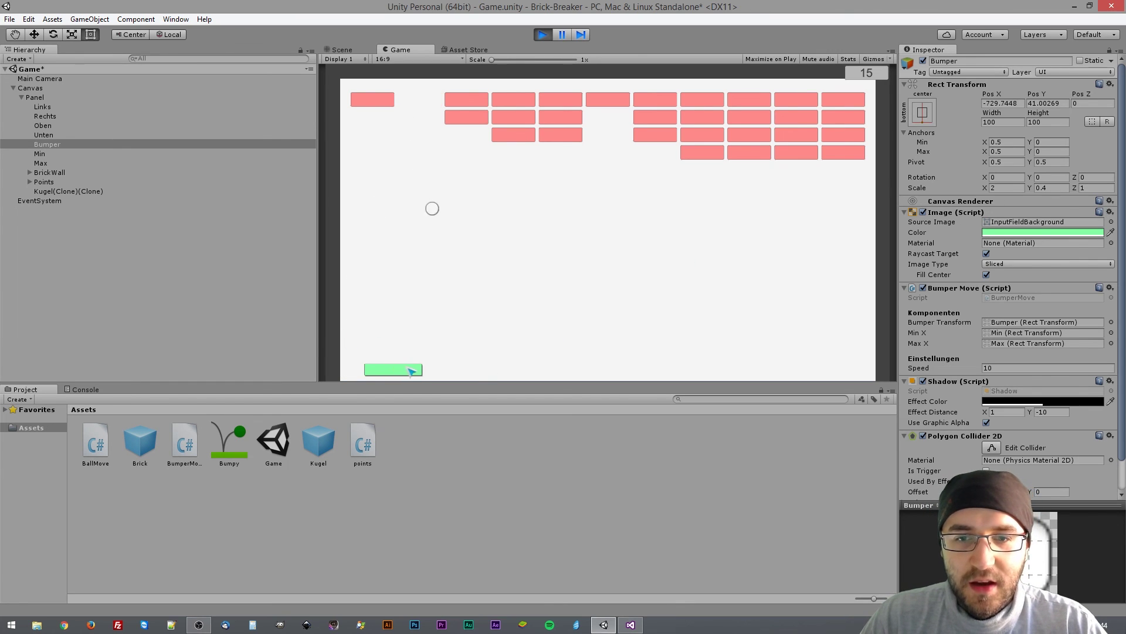
pyautogui.press('Right')
pyautogui.press('Left')
pyautogui.press('Right')
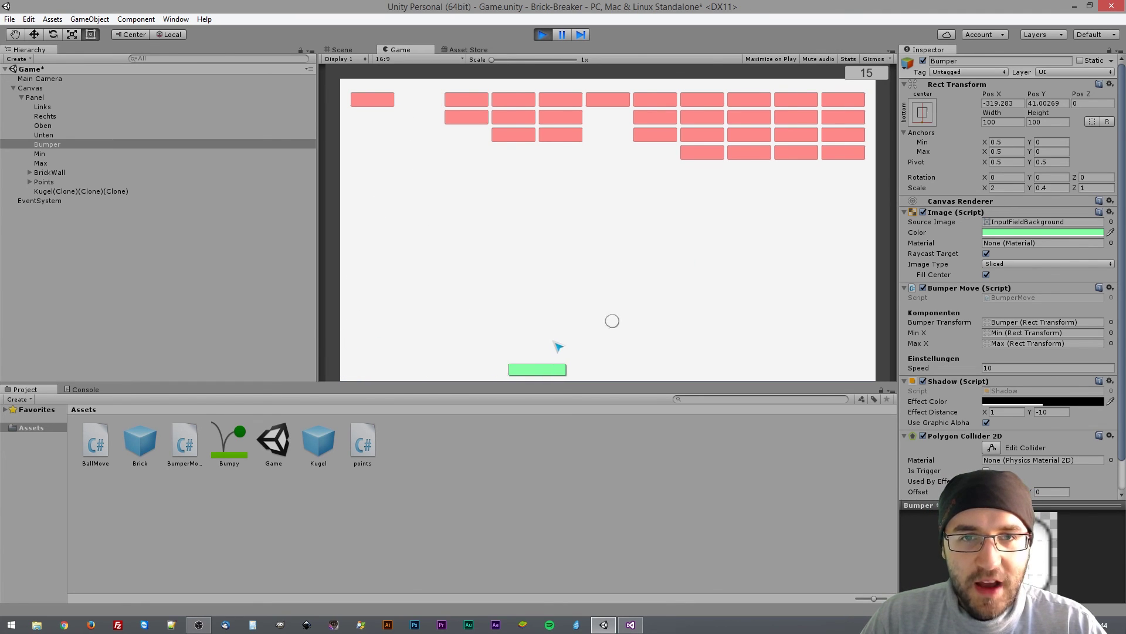
pyautogui.press('Right')
pyautogui.press('Left')
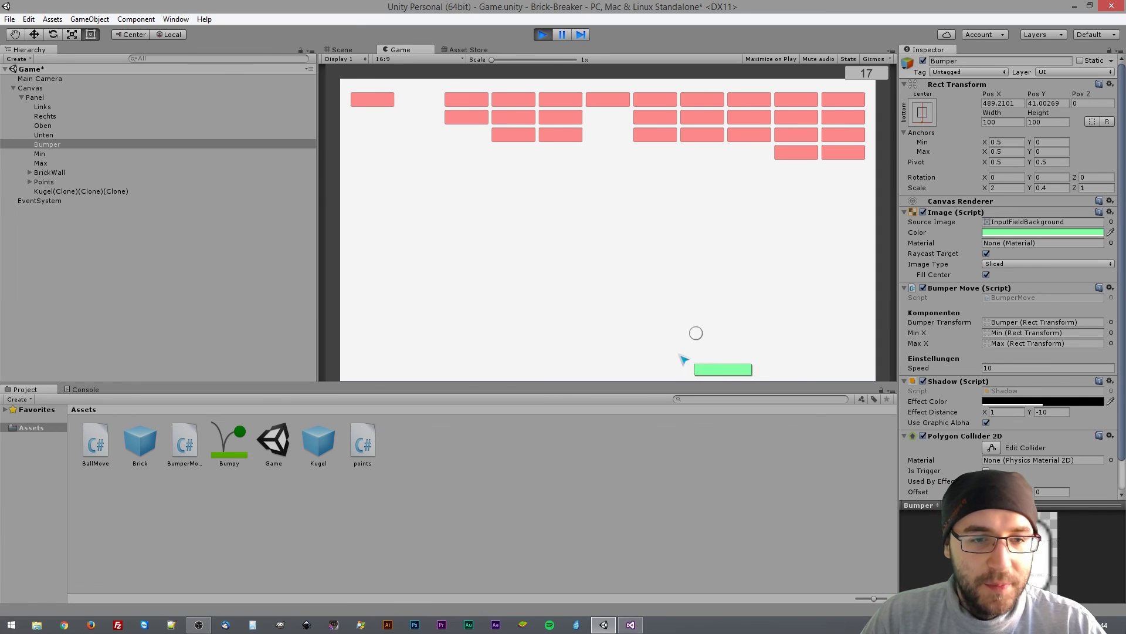
pyautogui.press('Left')
pyautogui.press('Right')
pyautogui.press('Left')
pyautogui.press('Right')
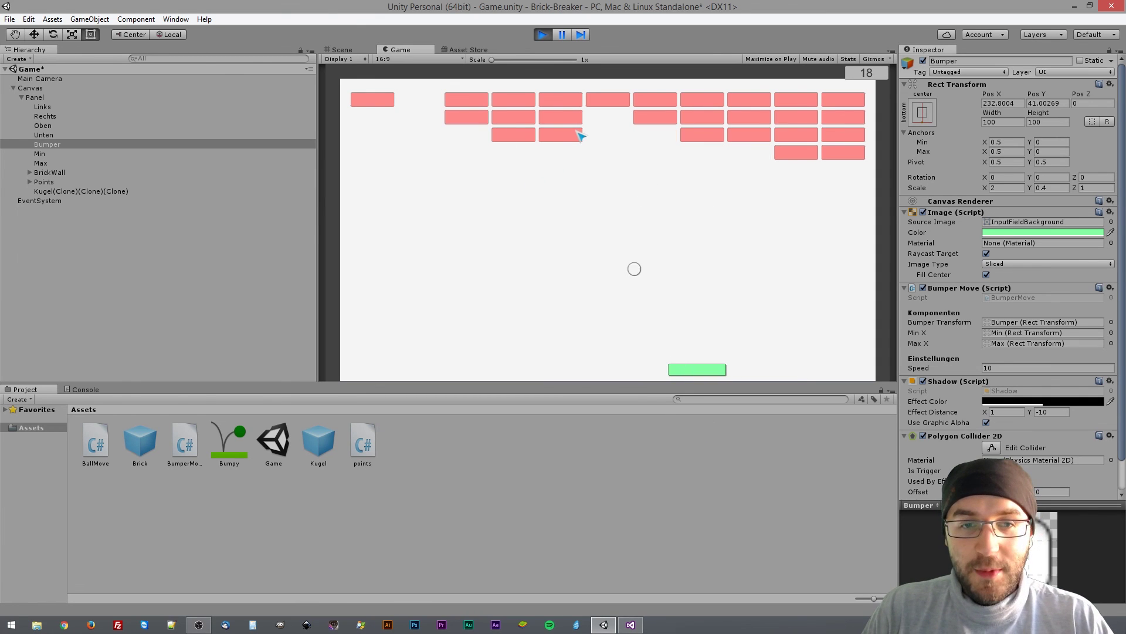
pyautogui.press('Right')
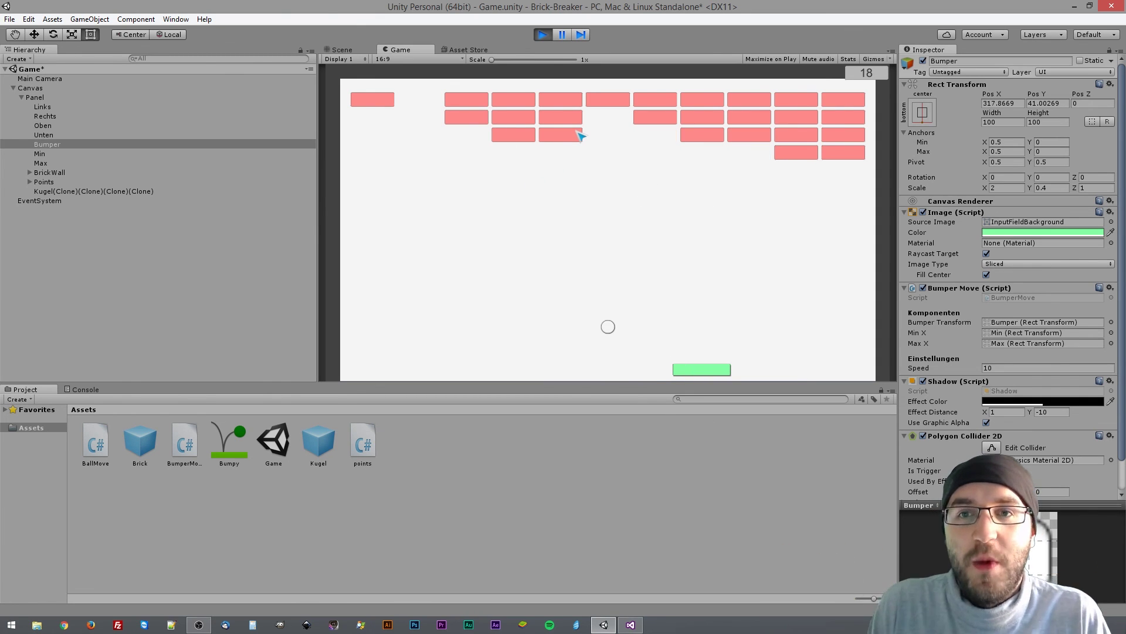